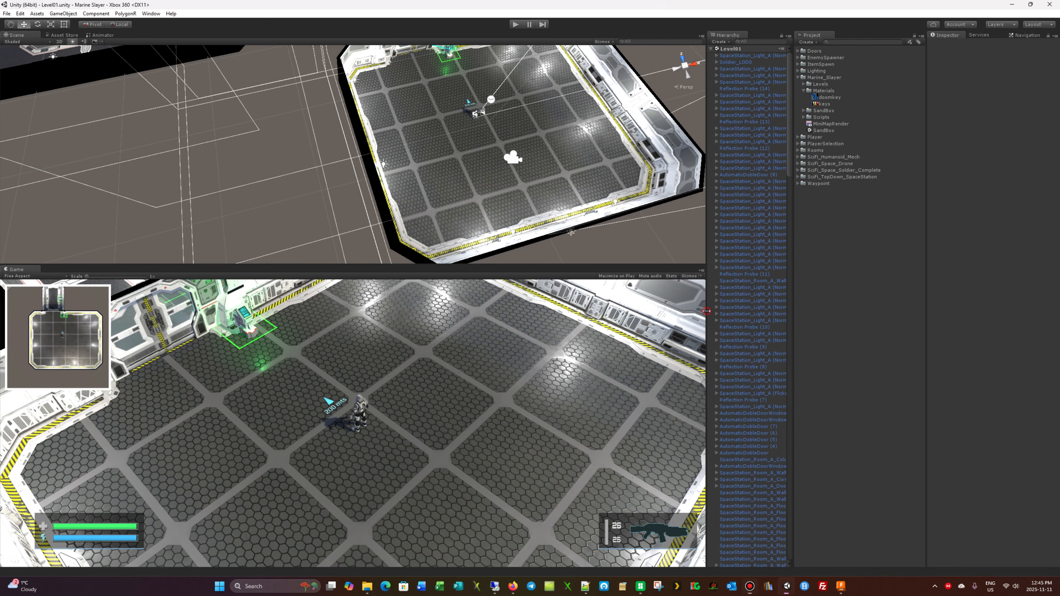
Step: Widen the Hierarchy and inspect the MainPlayer prefab and the scene's Soldier_LOD0 object
left_click_drag(707, 314, 651, 311)
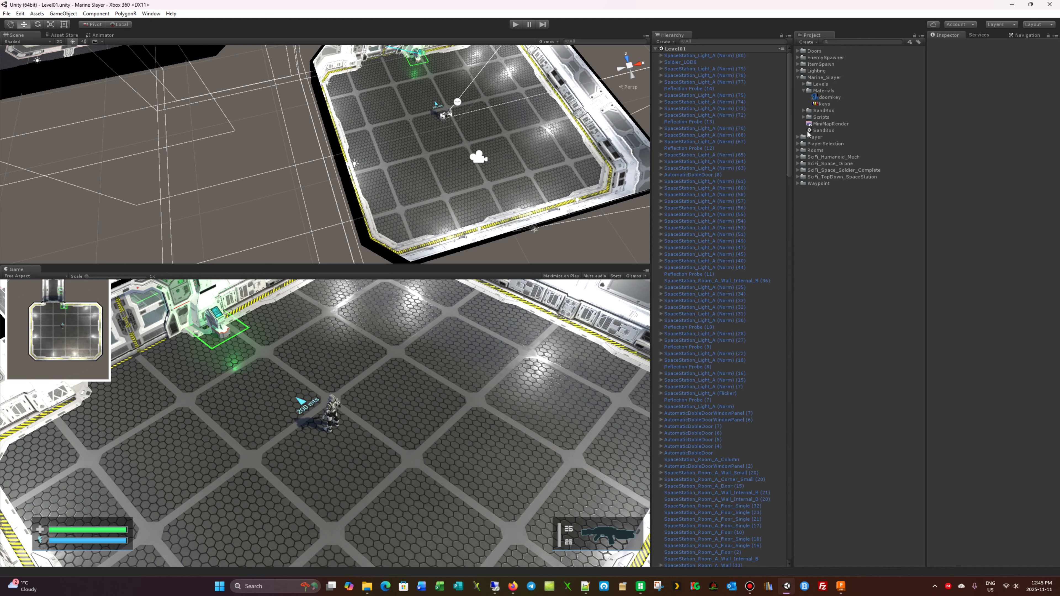
left_click(798, 137)
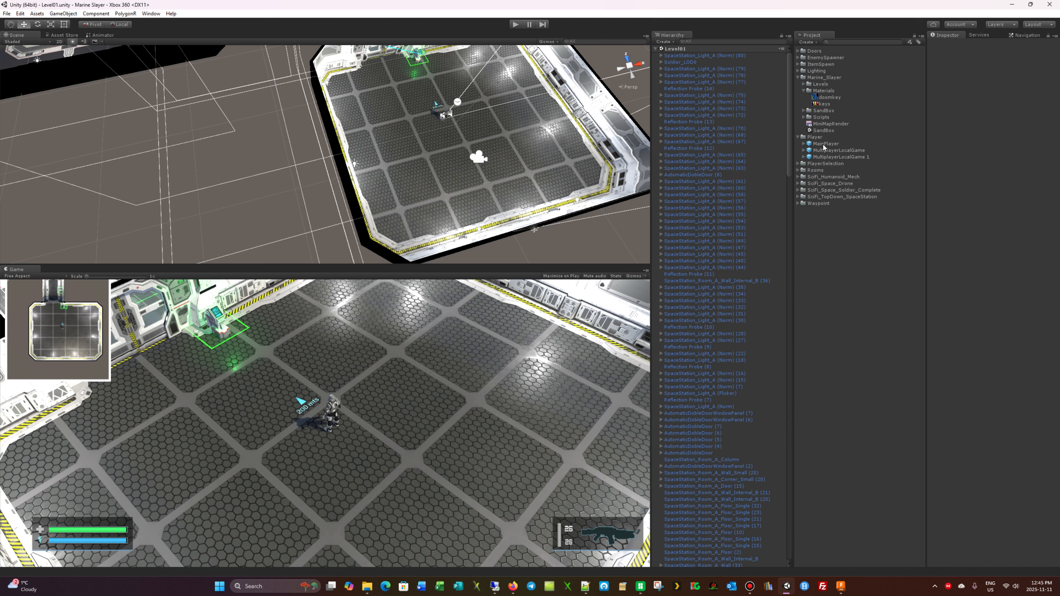
left_click(821, 144)
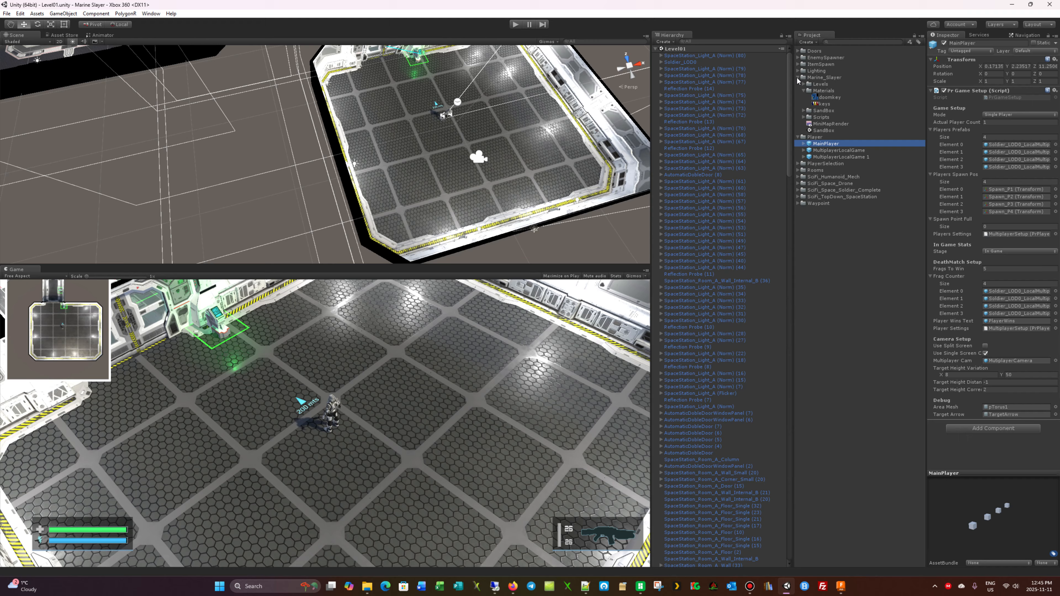
left_click(680, 63)
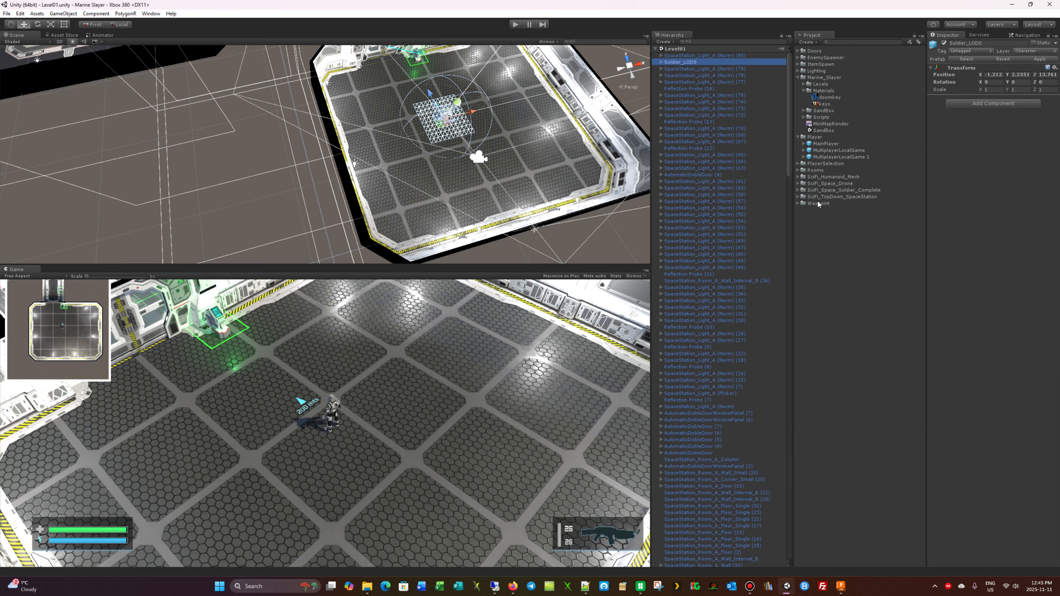
Step: Find the Soldier_LOD0 prefab in the Prefabs/Player folder of SciFi_Space_Soldier_Complete and inspect it
left_click(797, 190)
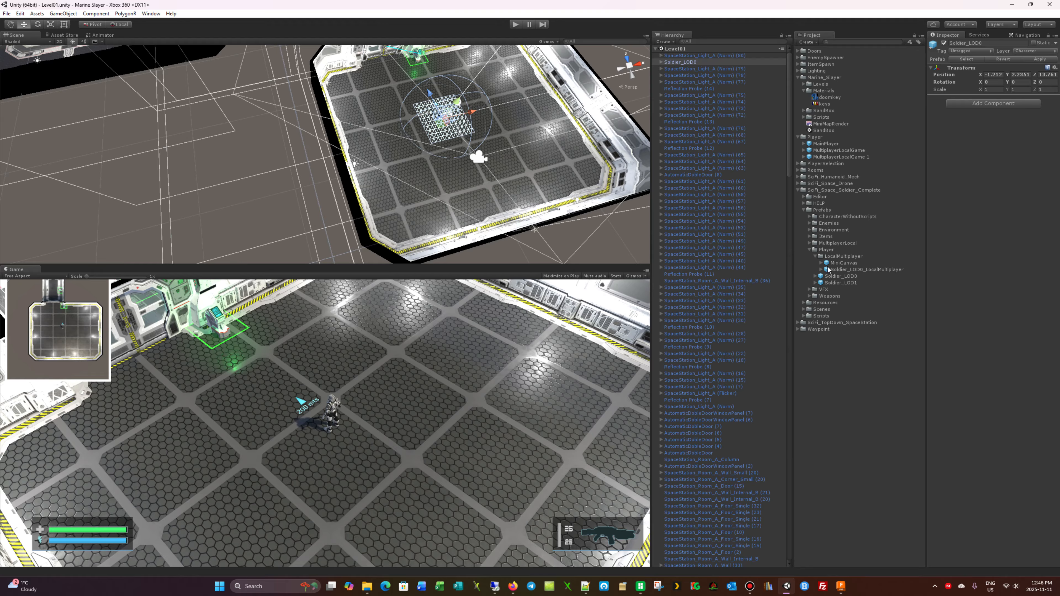
left_click(810, 250)
left_click(810, 250)
left_click(815, 256)
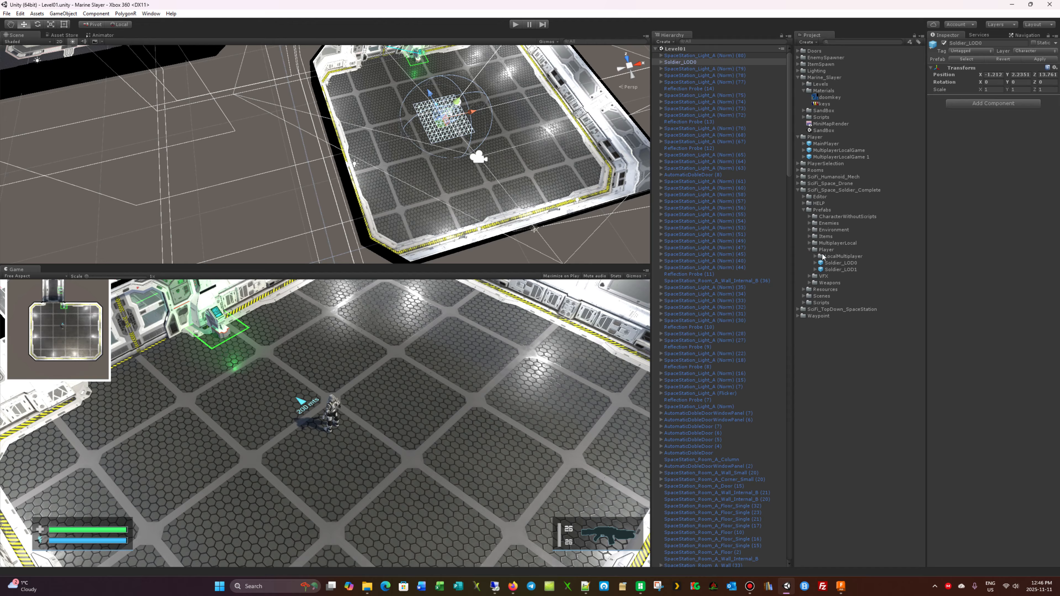
left_click(838, 264)
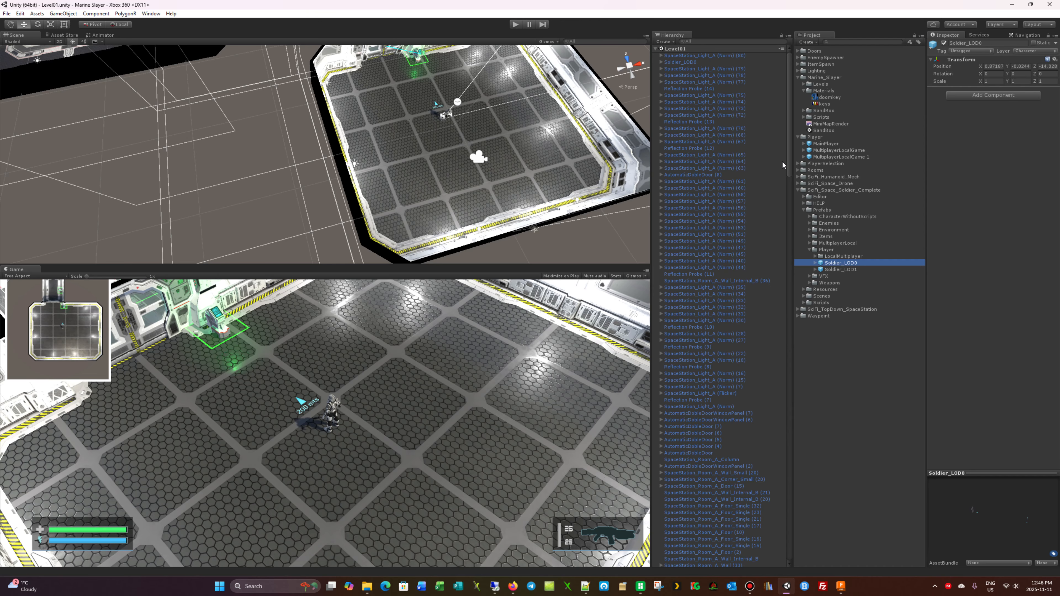
Step: Try the Soldier_LOD0 prefab's Player as the Fix Camera script's player on the minimap Camera, and play-test the level briefly
left_click_drag(789, 153, 783, 545)
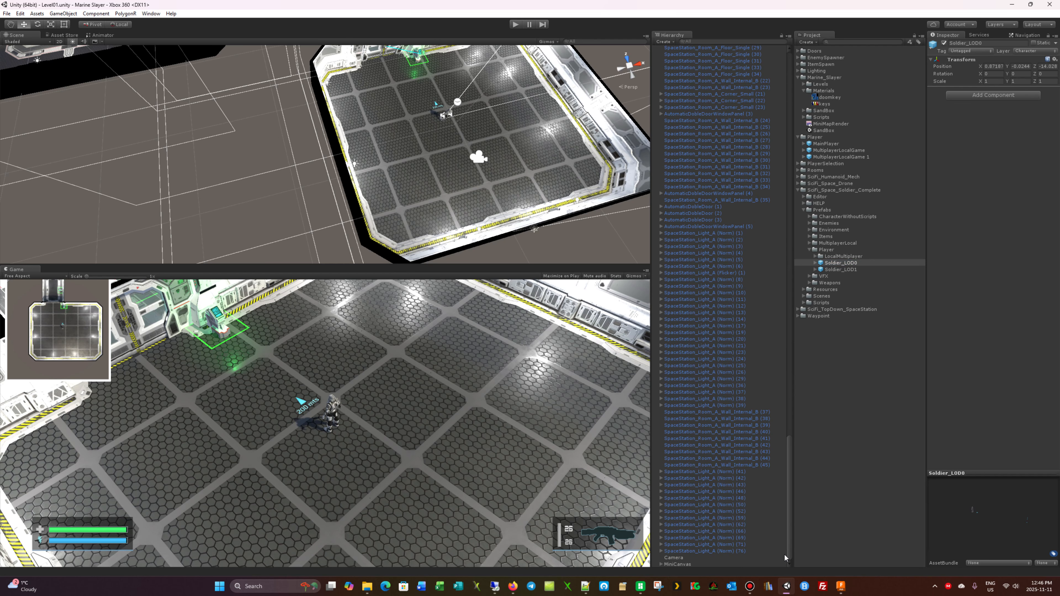
left_click(674, 557)
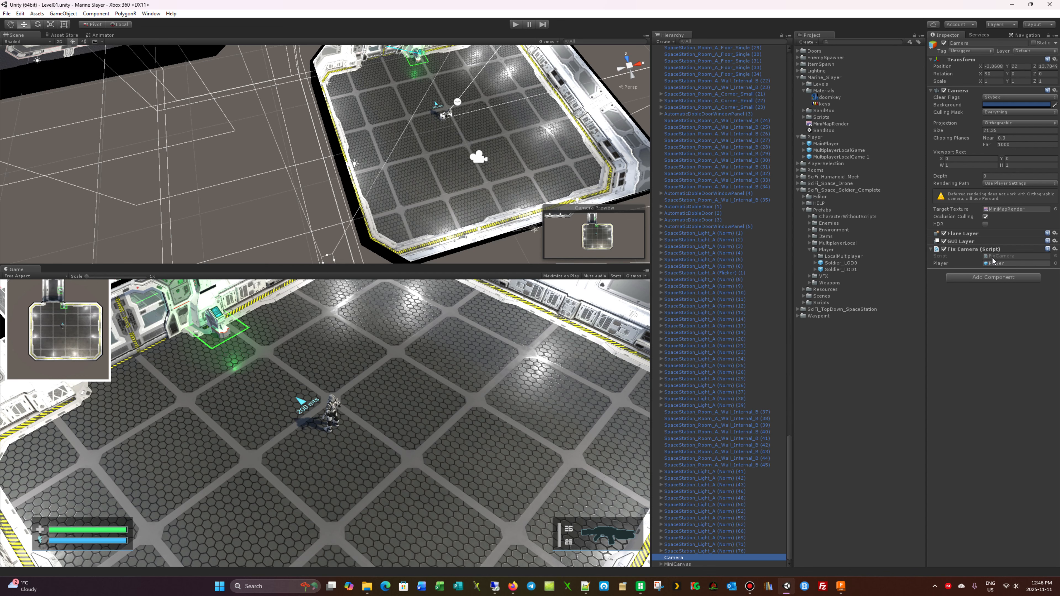
left_click(816, 264)
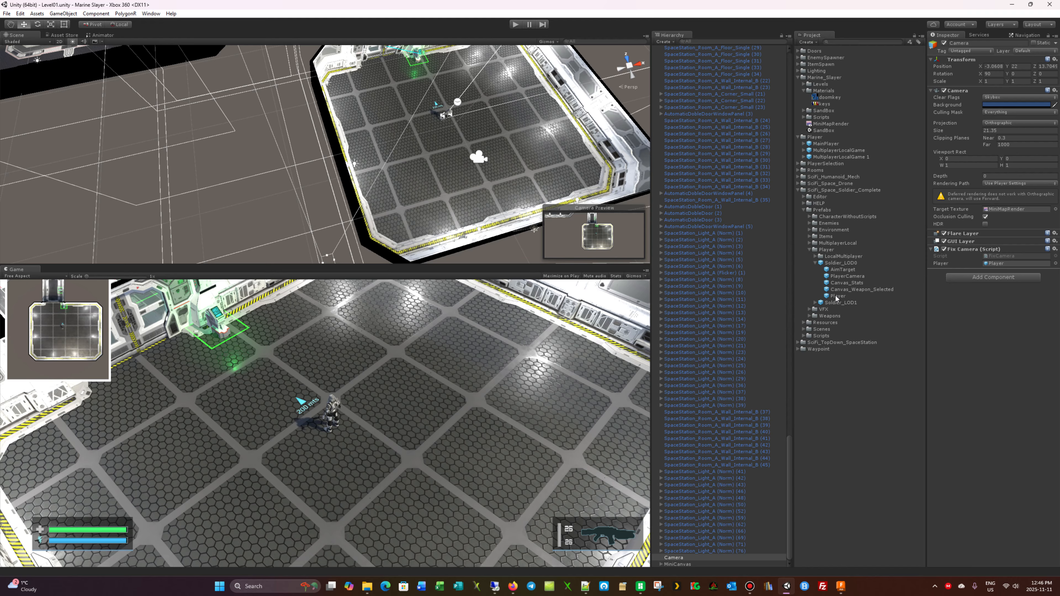
left_click_drag(836, 296, 1005, 269)
left_click(516, 24)
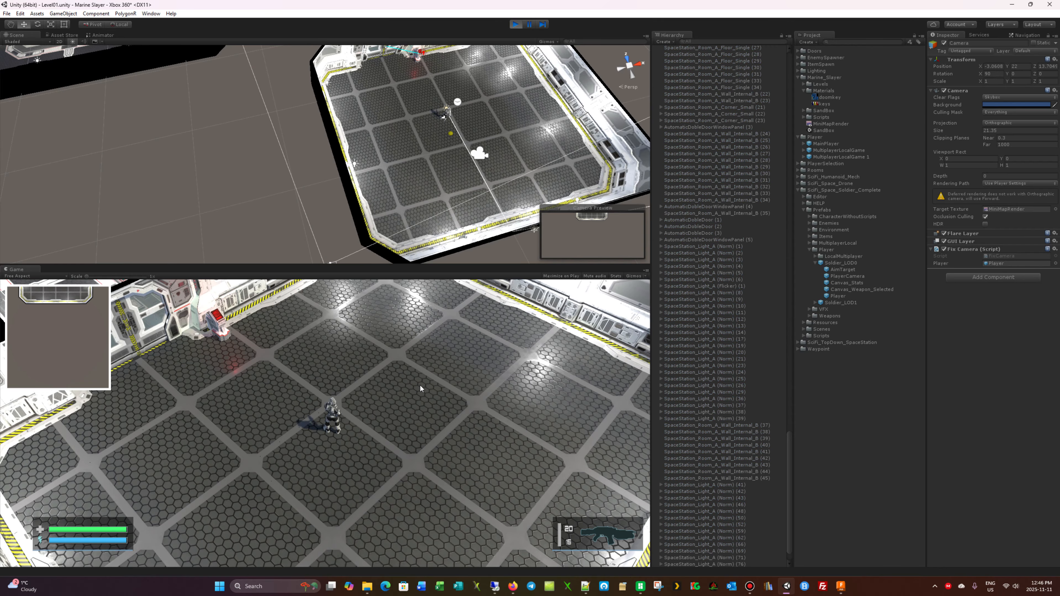
left_click(515, 24)
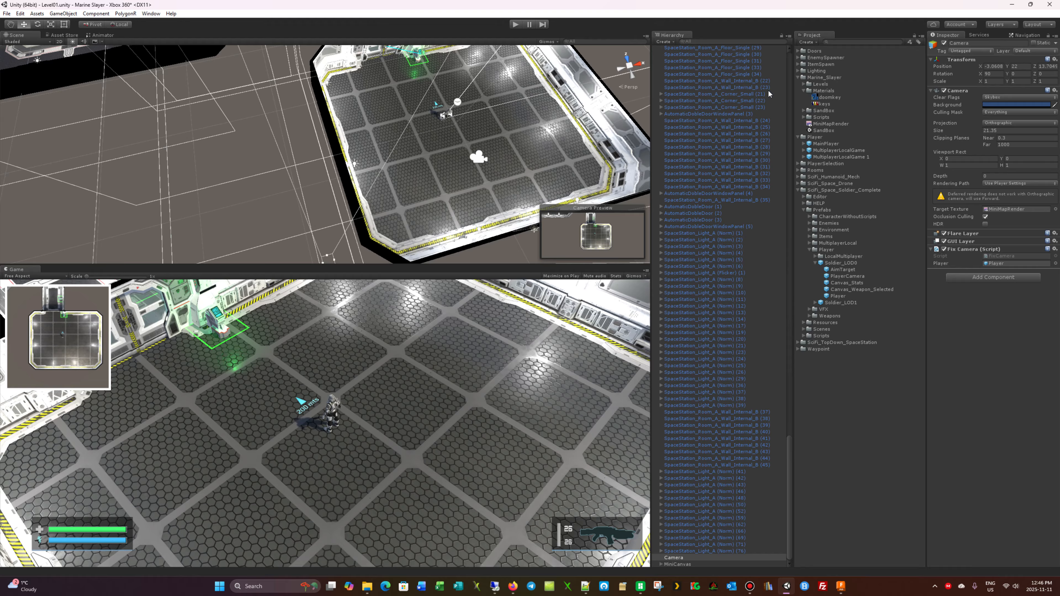
Step: Assign the Player child of the scene's Soldier_LOD0 to the Player reference of the minimap Camera's Fix Camera script
left_click_drag(785, 449, 791, 48)
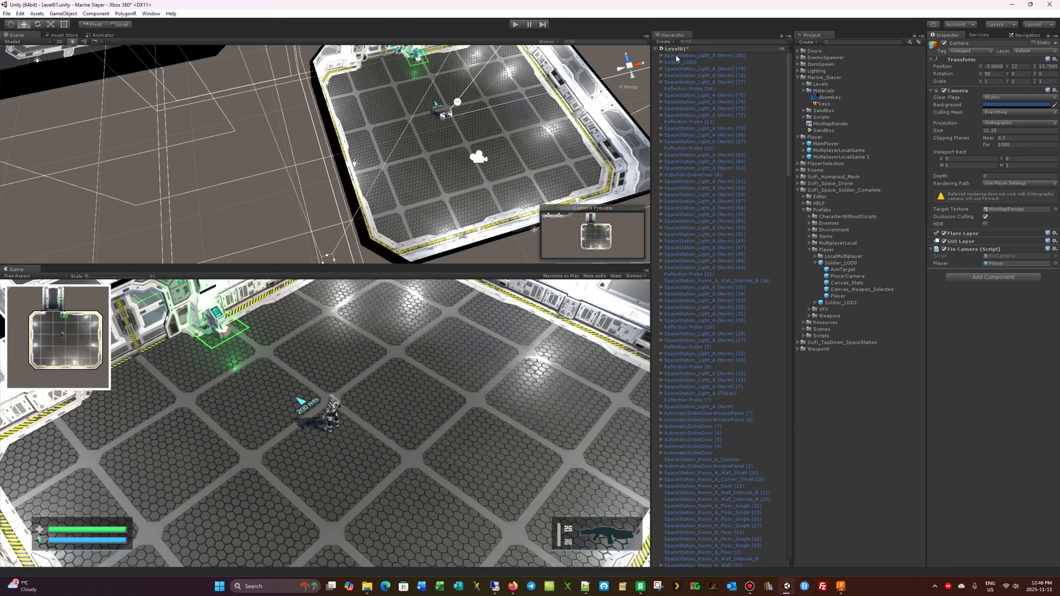
left_click(661, 62)
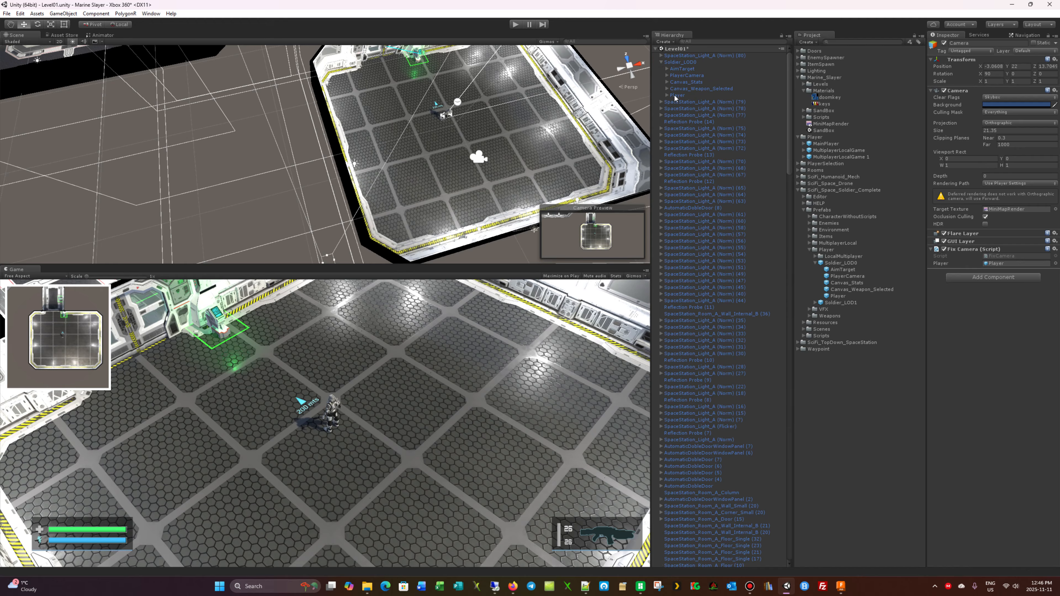
left_click_drag(674, 98, 1013, 268)
Step: Play the level and walk the soldier around the room in several directions to test the minimap's tracking
left_click(514, 24)
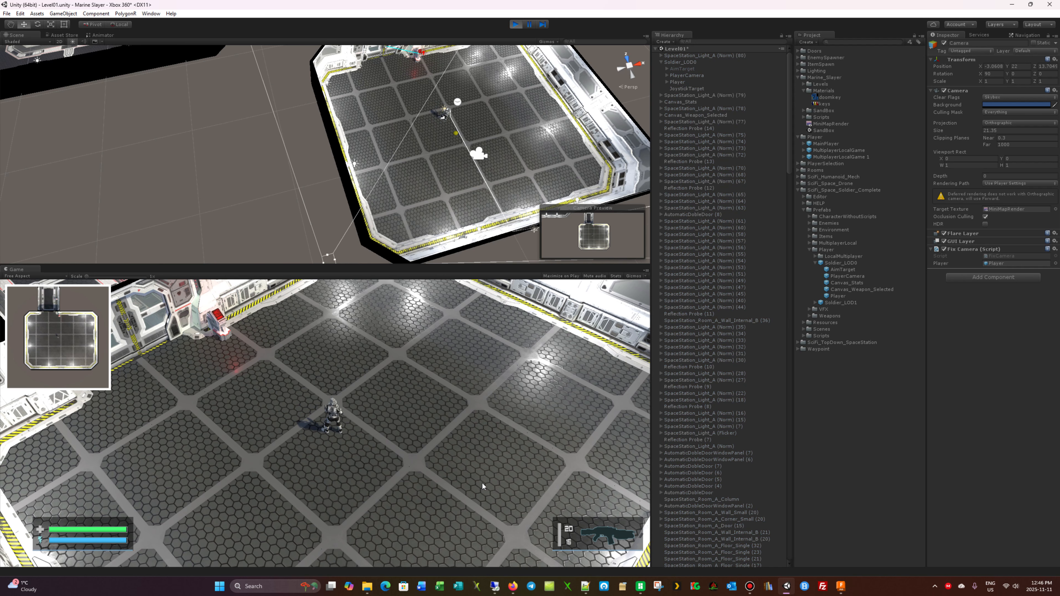
key("a")
key("w")
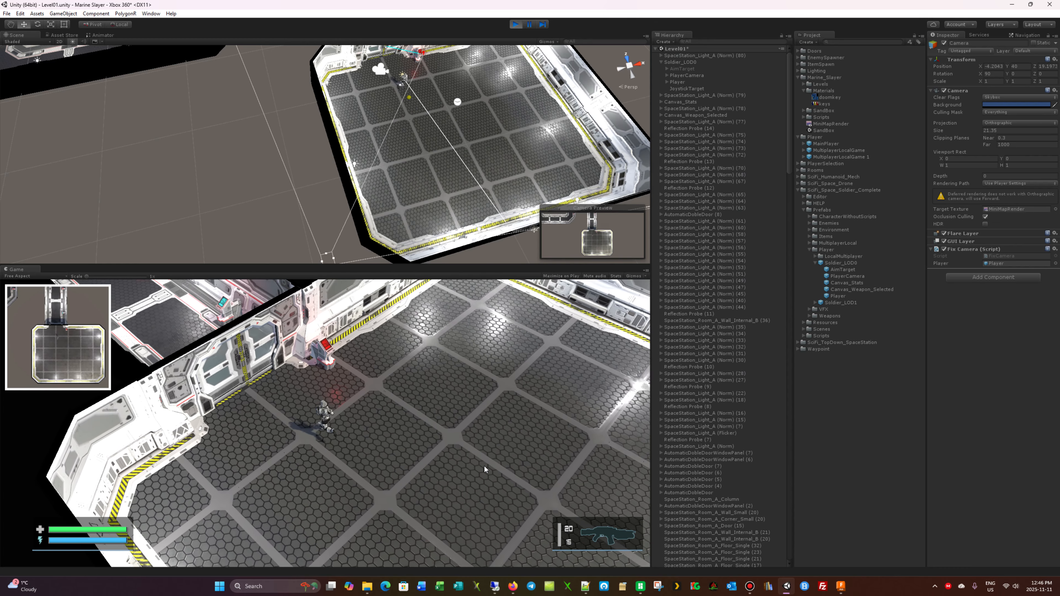
key("d")
key("s")
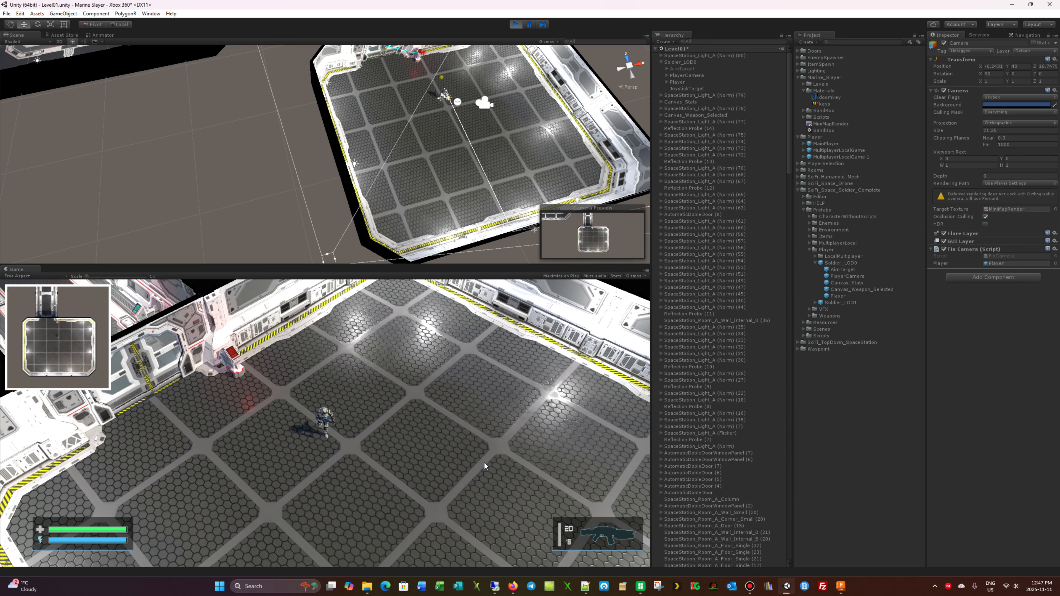
key("d")
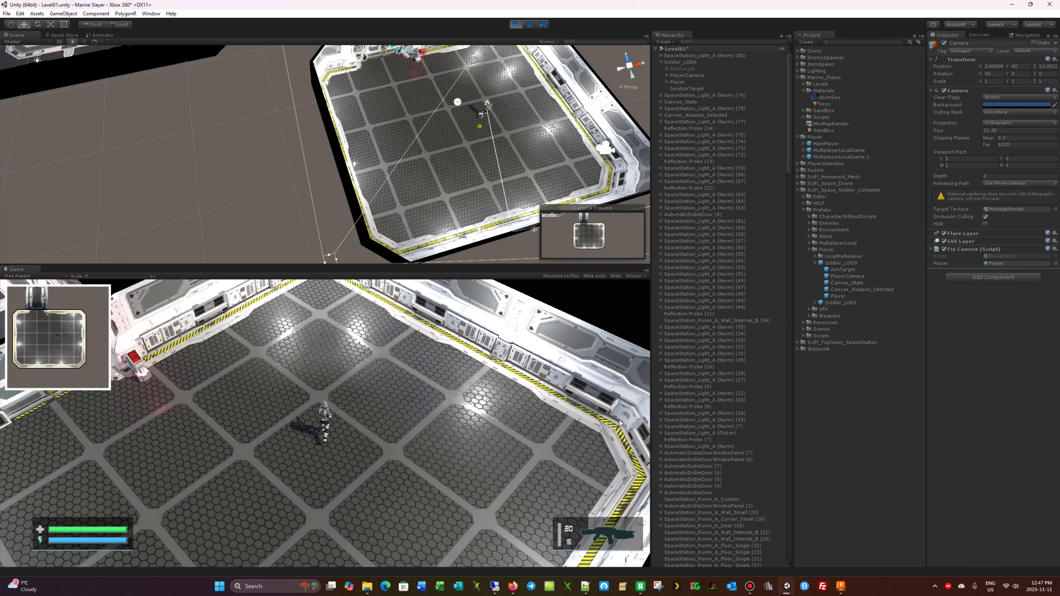
key("a")
key("w")
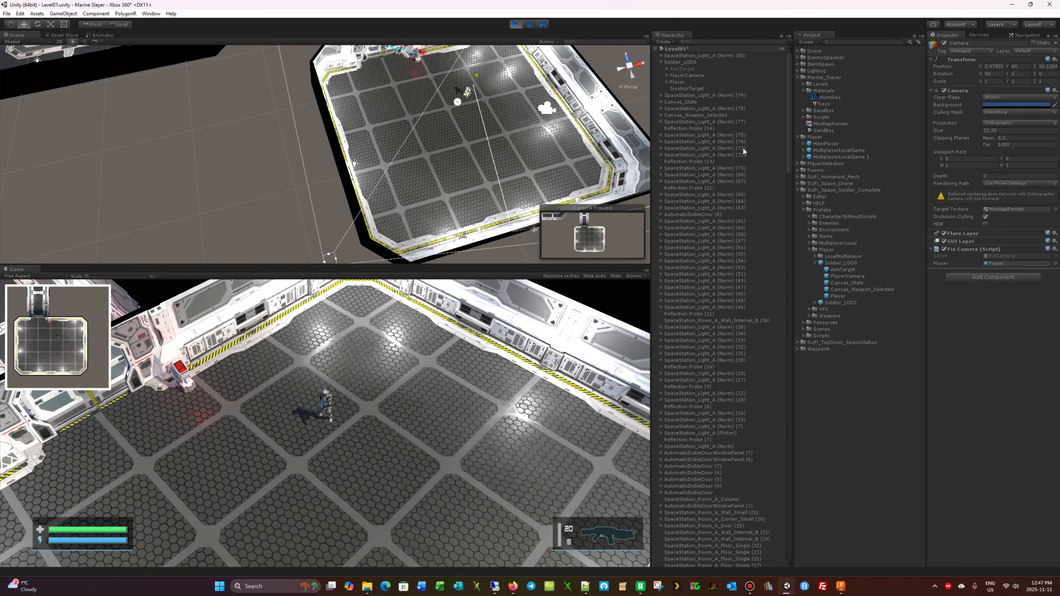
Step: Inspect the four spawn points of the MultiplayerLocalGame prefab, and stop the play test
left_click(803, 151)
left_click(822, 157)
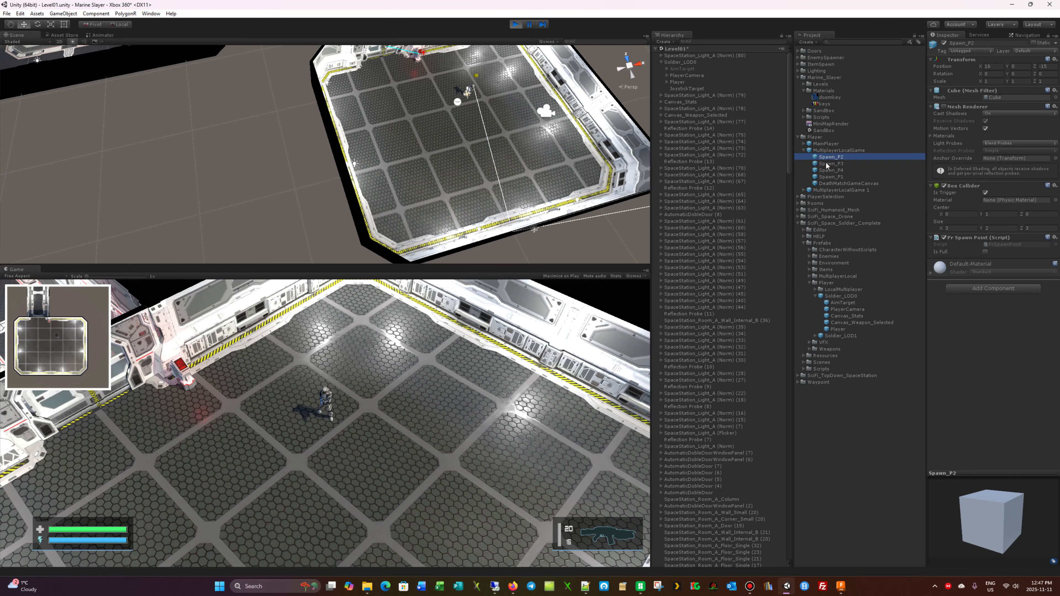
left_click(827, 164)
left_click(827, 170)
left_click(827, 177)
left_click(827, 163)
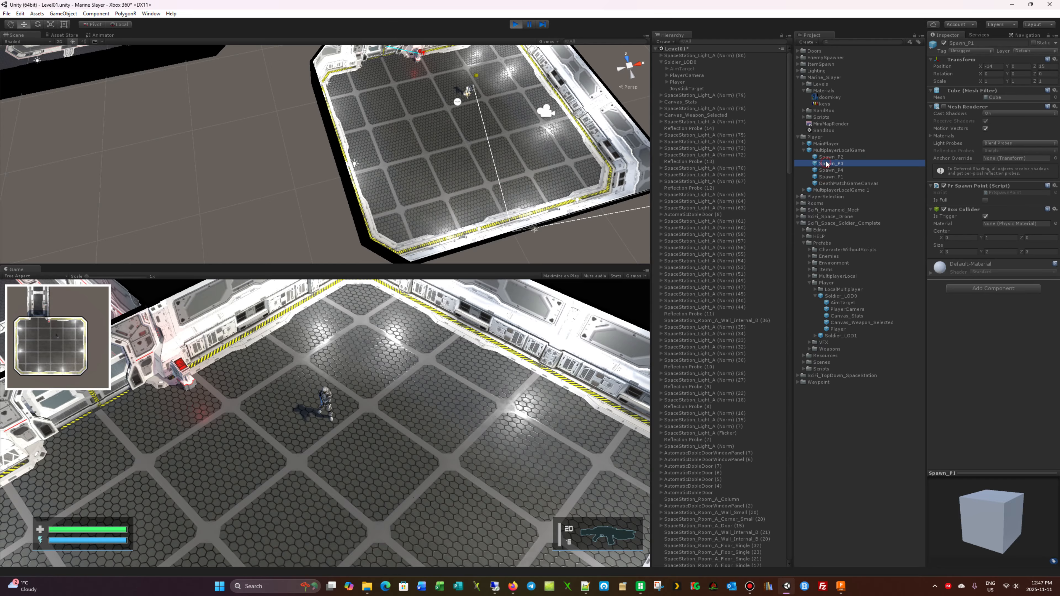
left_click(826, 157)
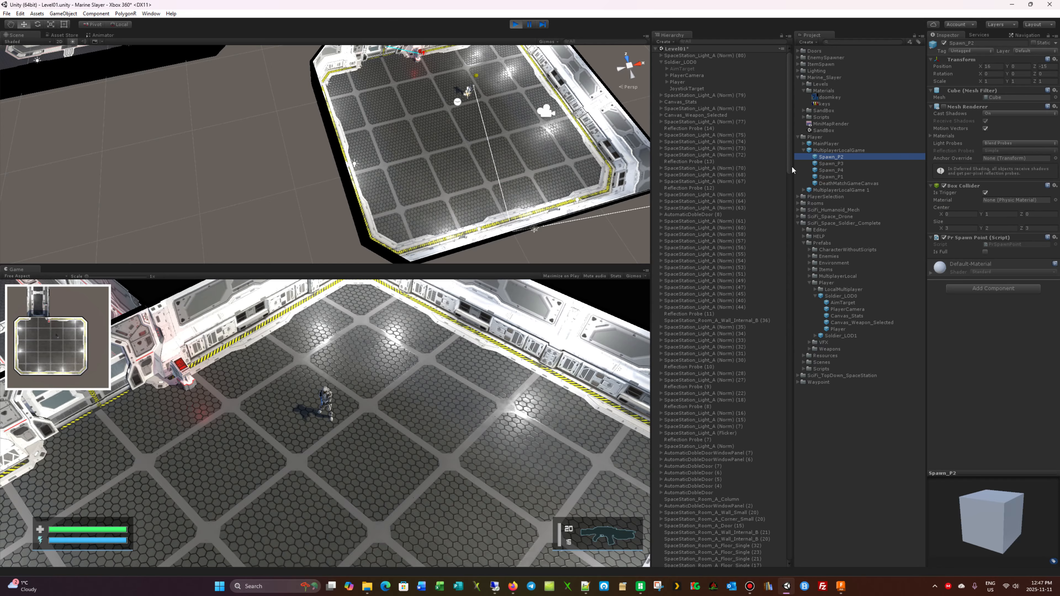
key("ctrl+p")
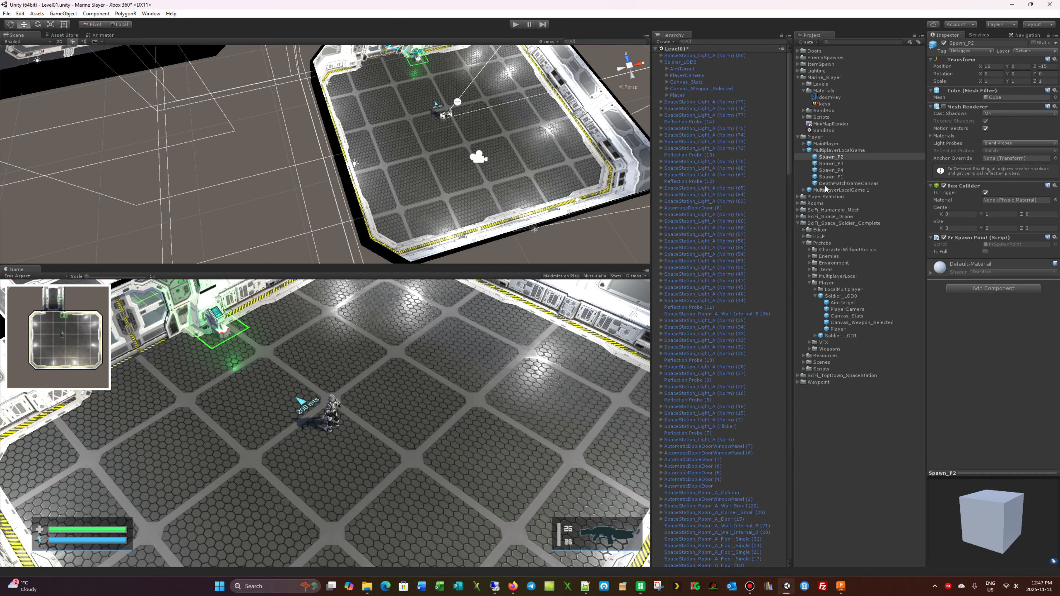
Step: Inspect the Soldier_LOD0 prefab and its PlayerCamera and AimTarget children, and collapse the Player folders
left_click(798, 137)
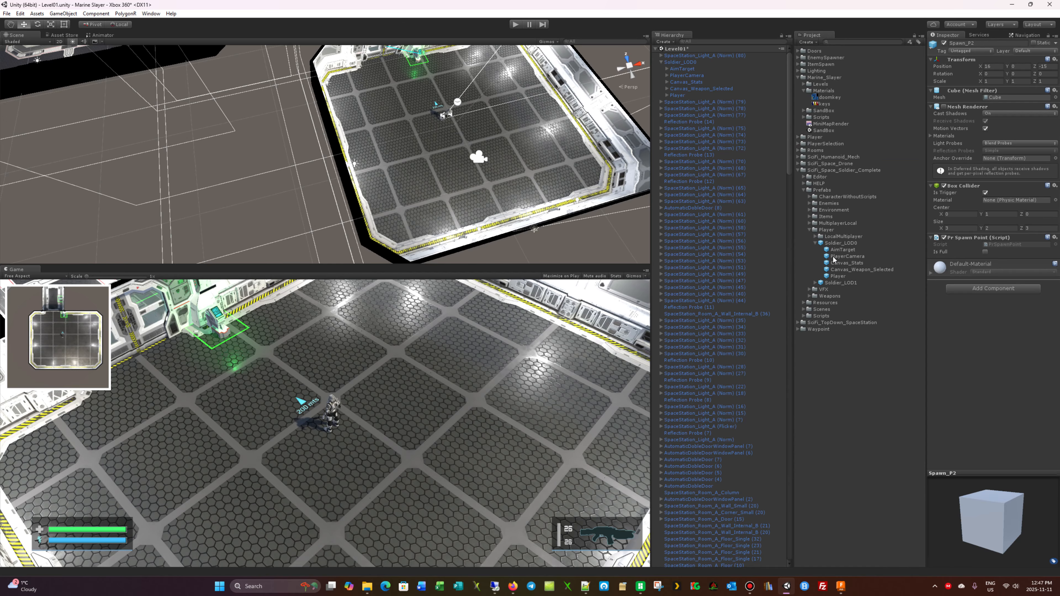
left_click(835, 257)
left_click(838, 249)
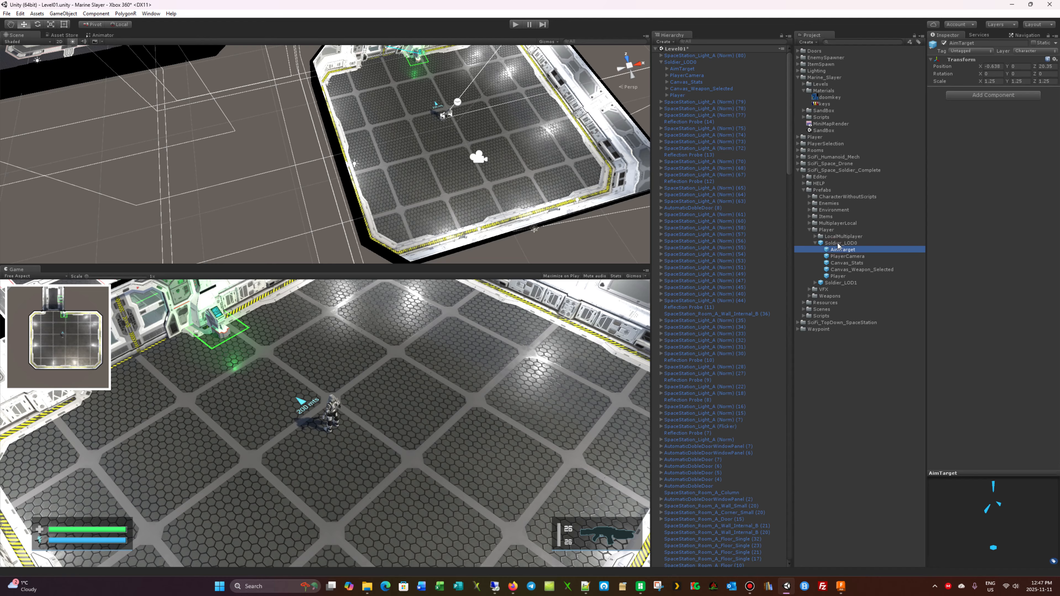
left_click(838, 244)
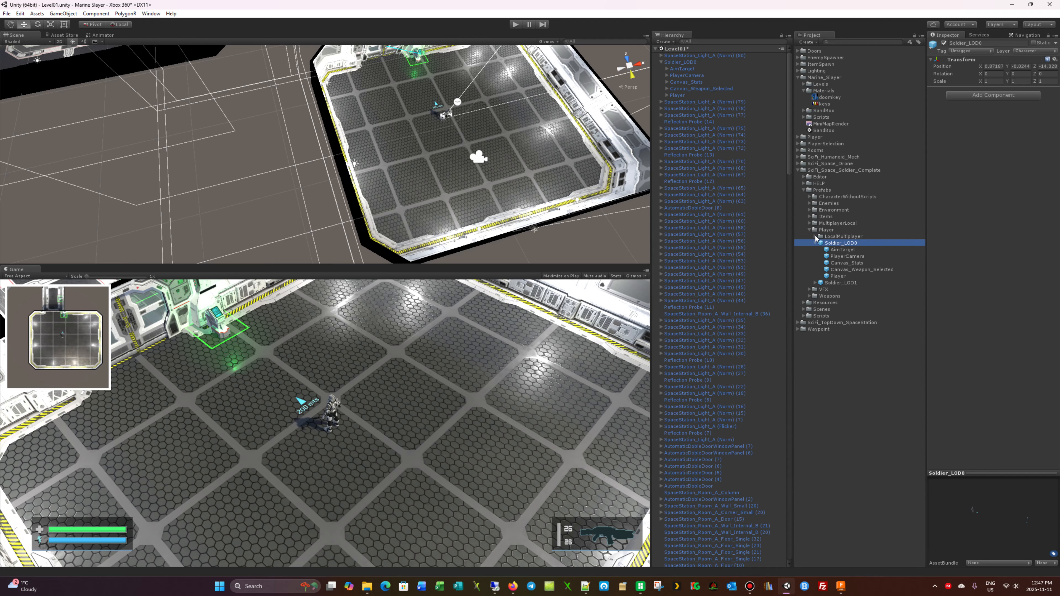
left_click(809, 230)
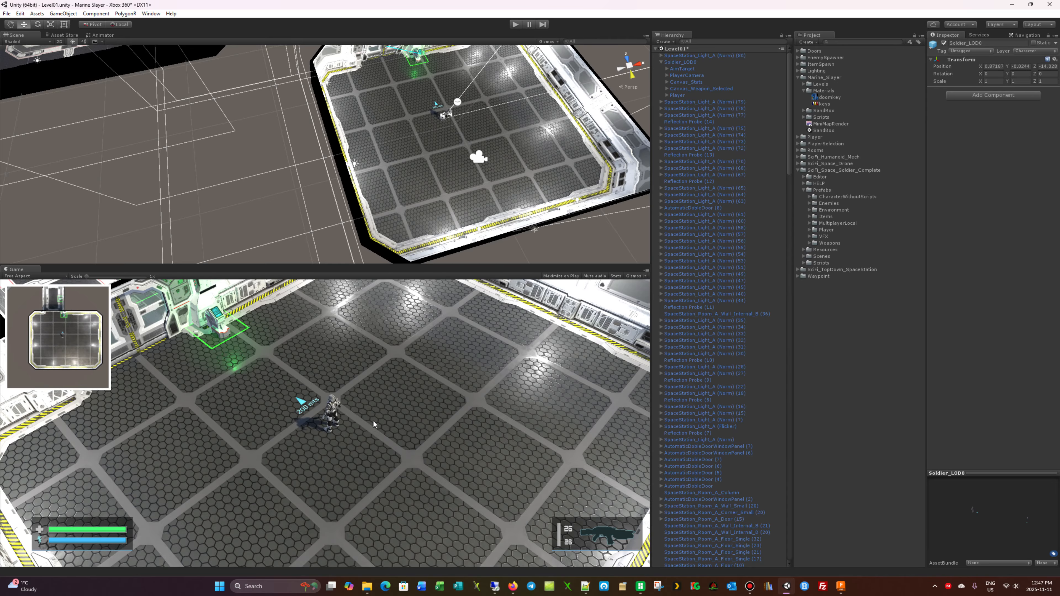
Step: Enlarge the Scene view and select the double door between the room and the corridor
right_click_drag(485, 127, 371, 239)
left_click_drag(380, 266, 380, 362)
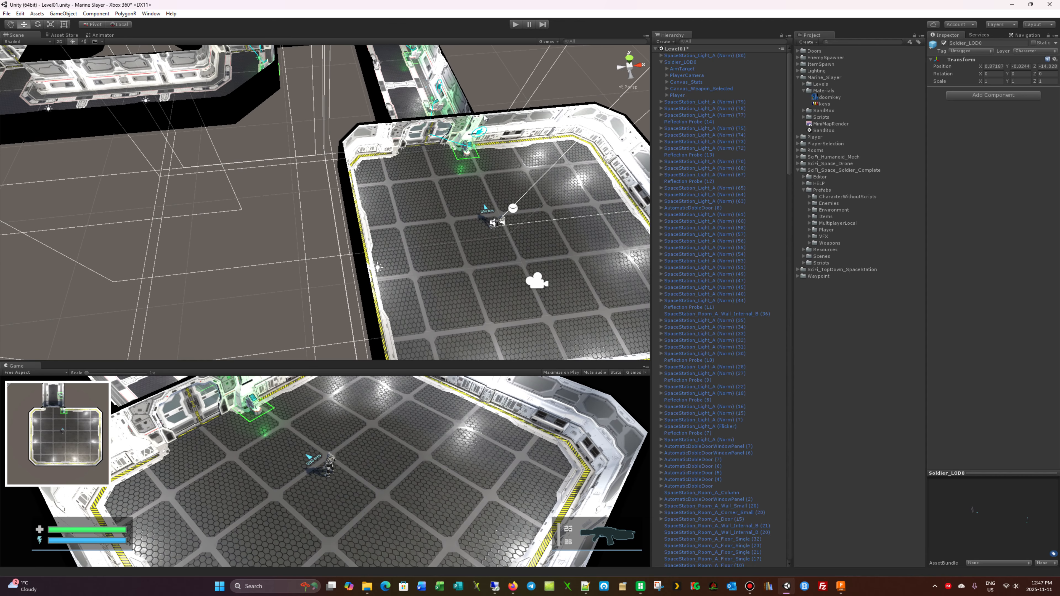
scroll(486, 118, "up", 5)
scroll(485, 119, "down", 4)
middle_click_drag(484, 118, 325, 184)
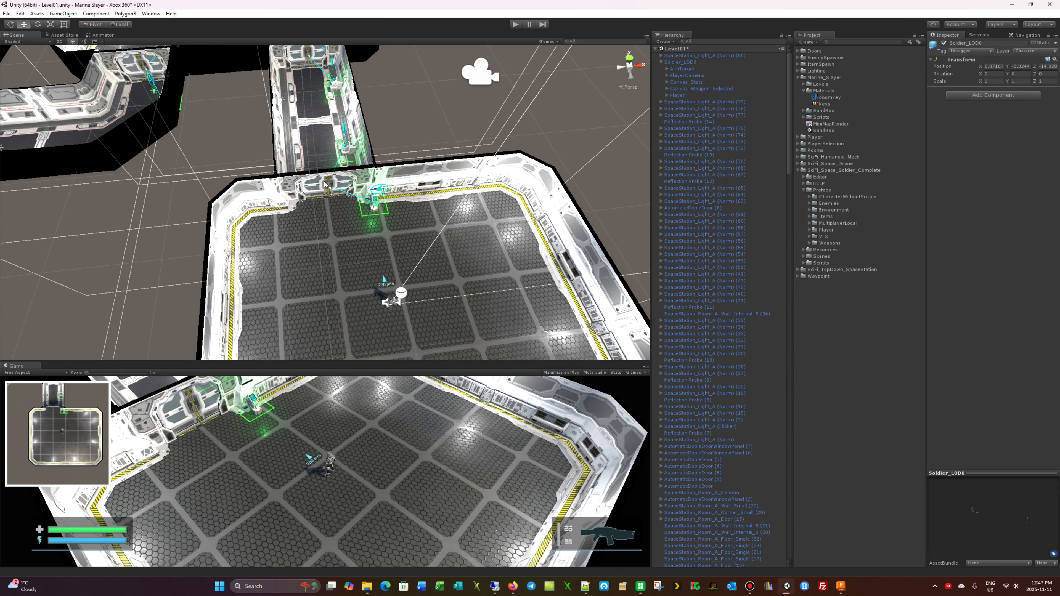
scroll(325, 186, "up", 3)
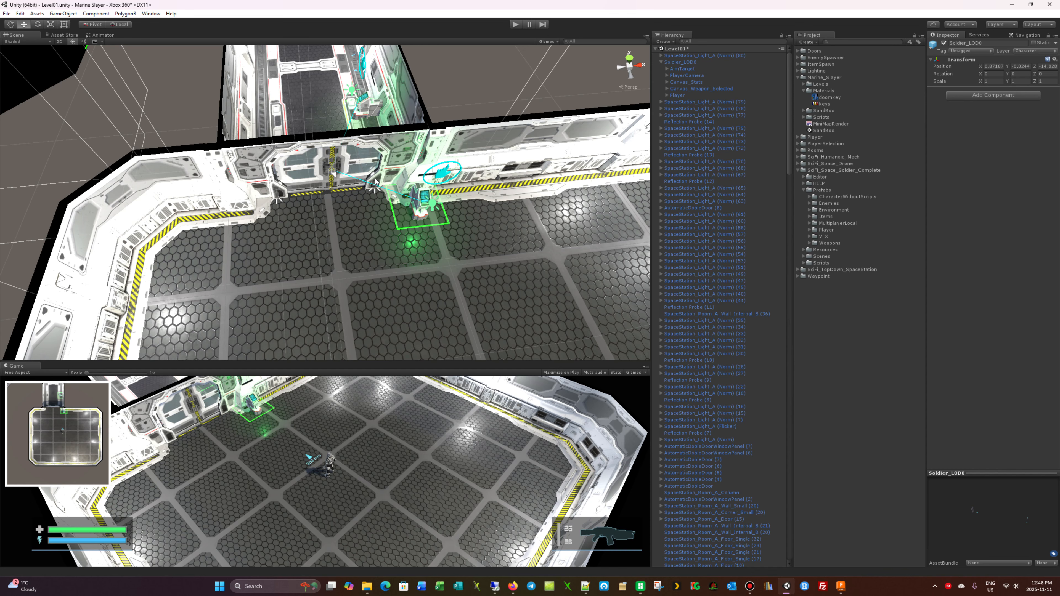
left_click(322, 171)
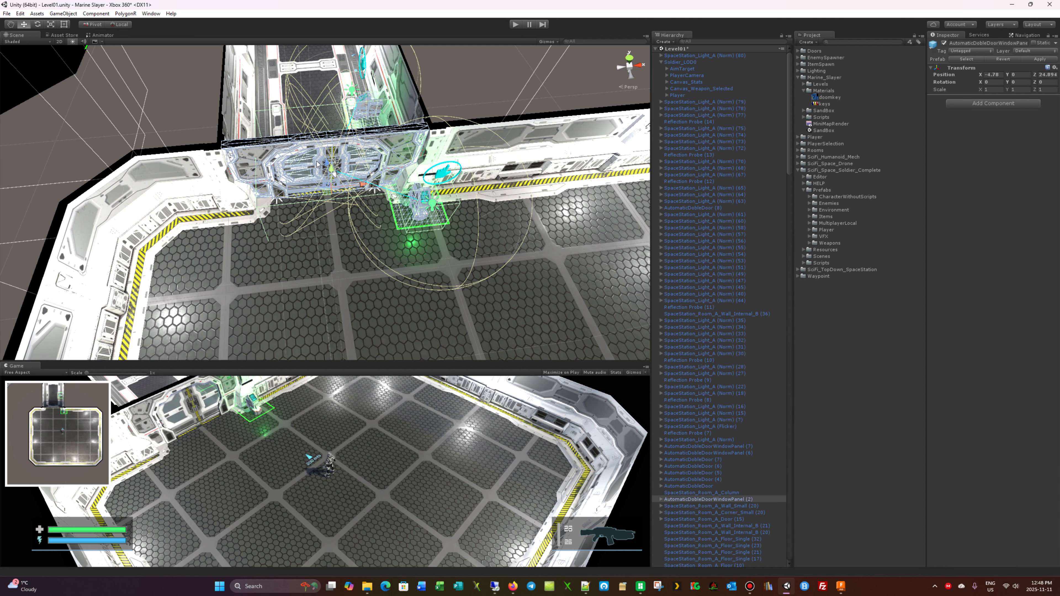
Step: Expand AutomaticDobleDoorWindowPanel (2) down to the Lights group inside SpaceStation_Doors_A_Glass, checking the right door's children on the way
left_click(661, 498)
scroll(732, 519, "down", 3)
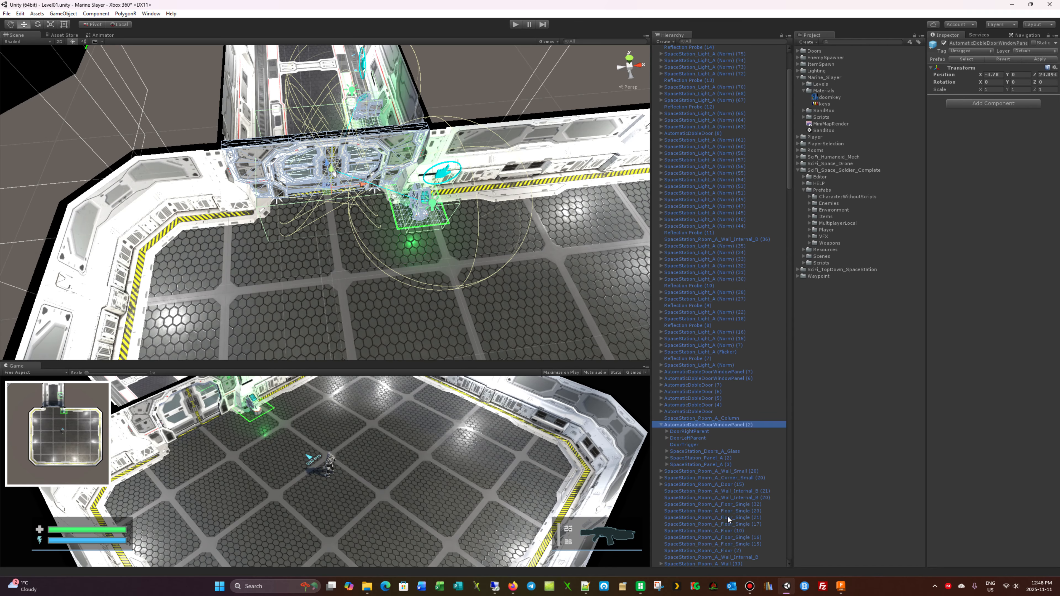
left_click(667, 431)
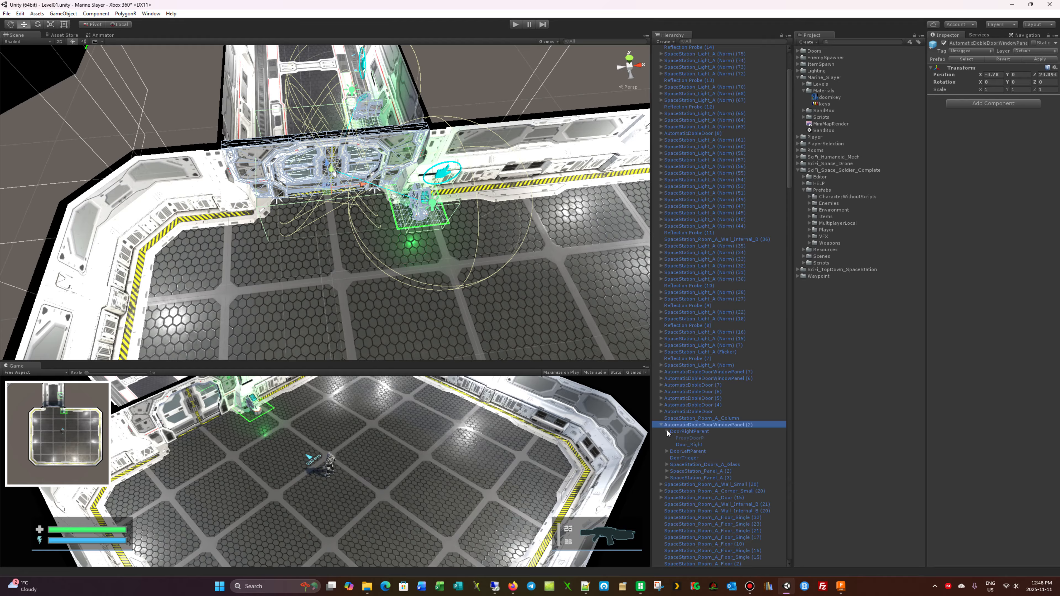
left_click(667, 431)
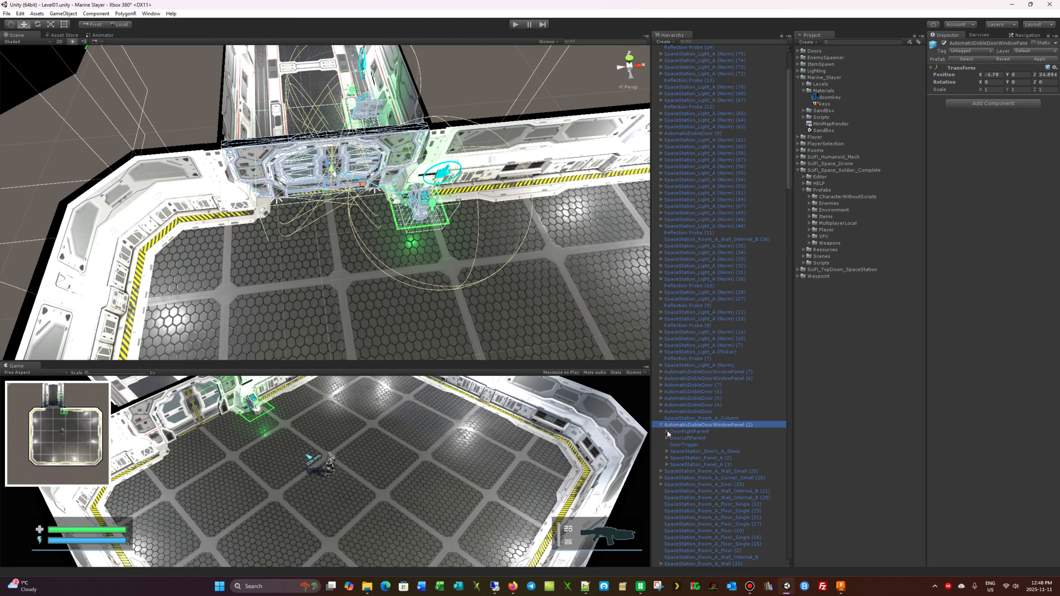
left_click(667, 451)
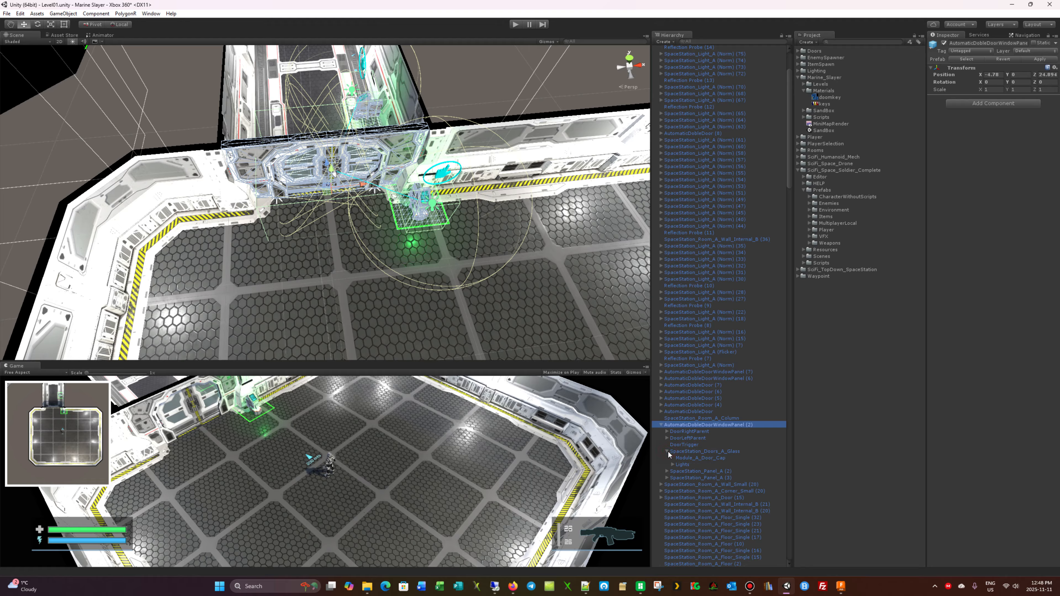
left_click(672, 464)
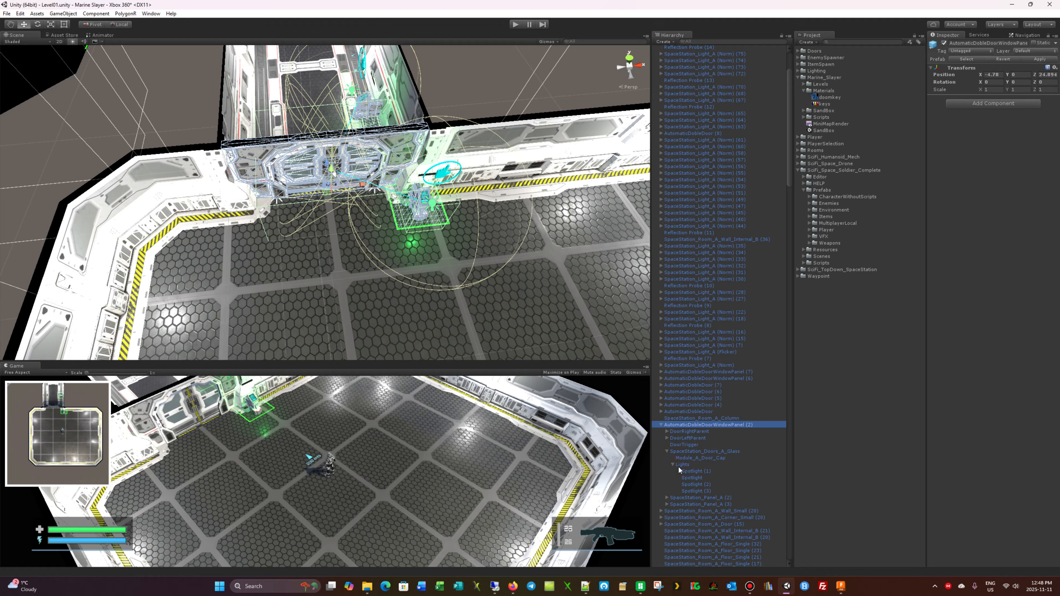
Step: Inspect the light settings and placement of the spotlights in the door's Lights group
left_click(701, 469)
left_click(700, 478)
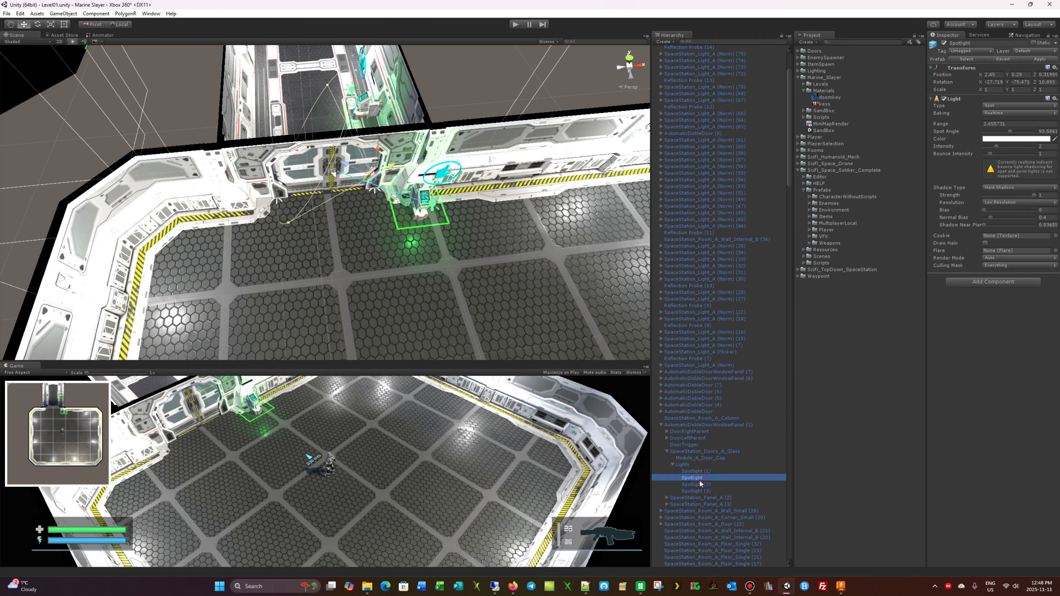
left_click(700, 484)
left_click(700, 491)
Step: Change the colour of the door's Spotlight (1) to a saturated blue and raise its intensity
left_click(697, 471)
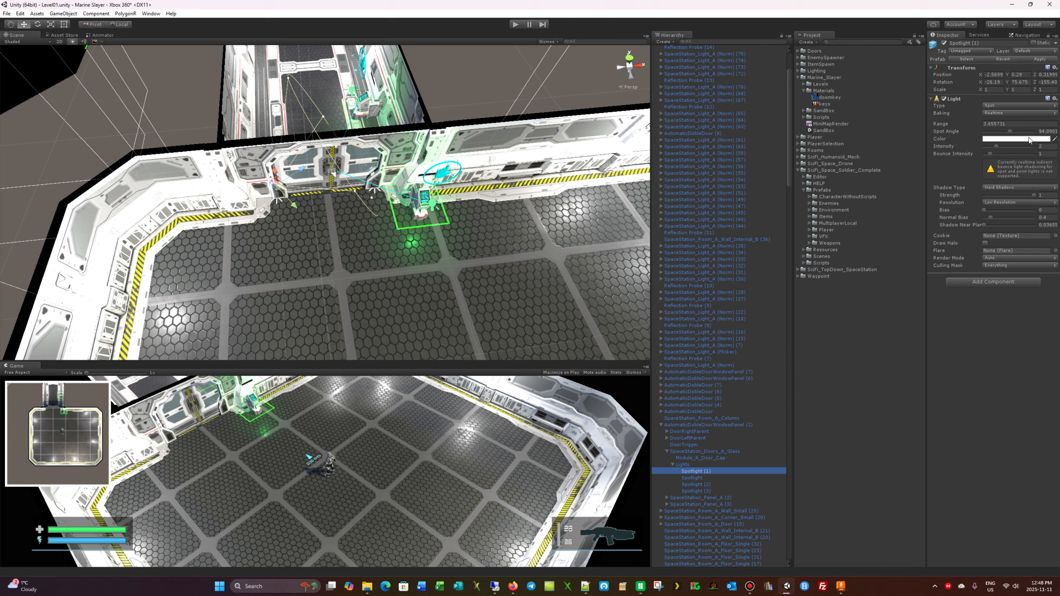
left_click(1020, 139)
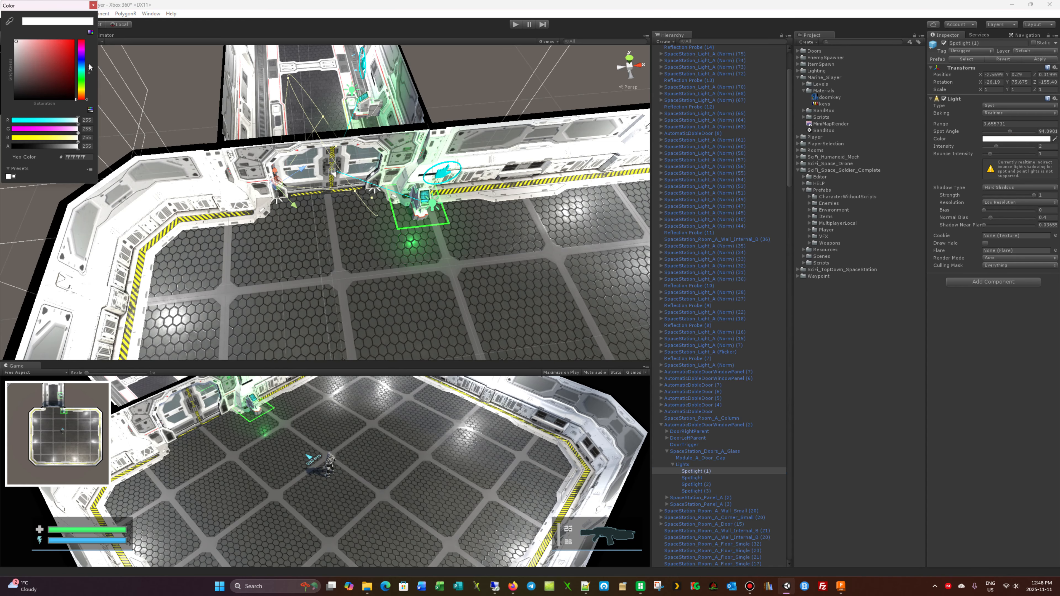
left_click_drag(82, 55, 82, 61)
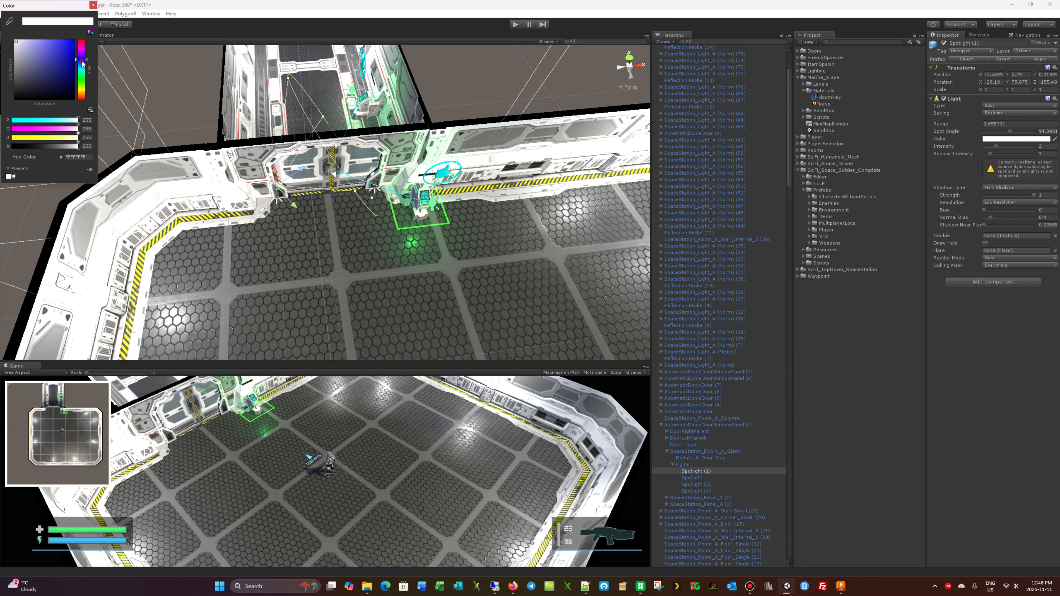
left_click(66, 43)
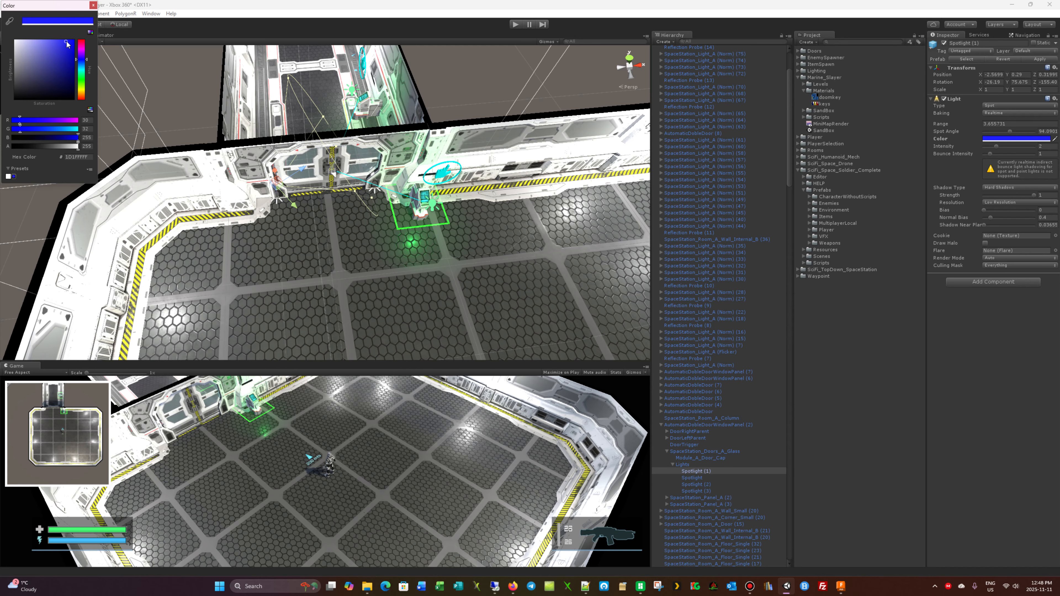
left_click(836, 397)
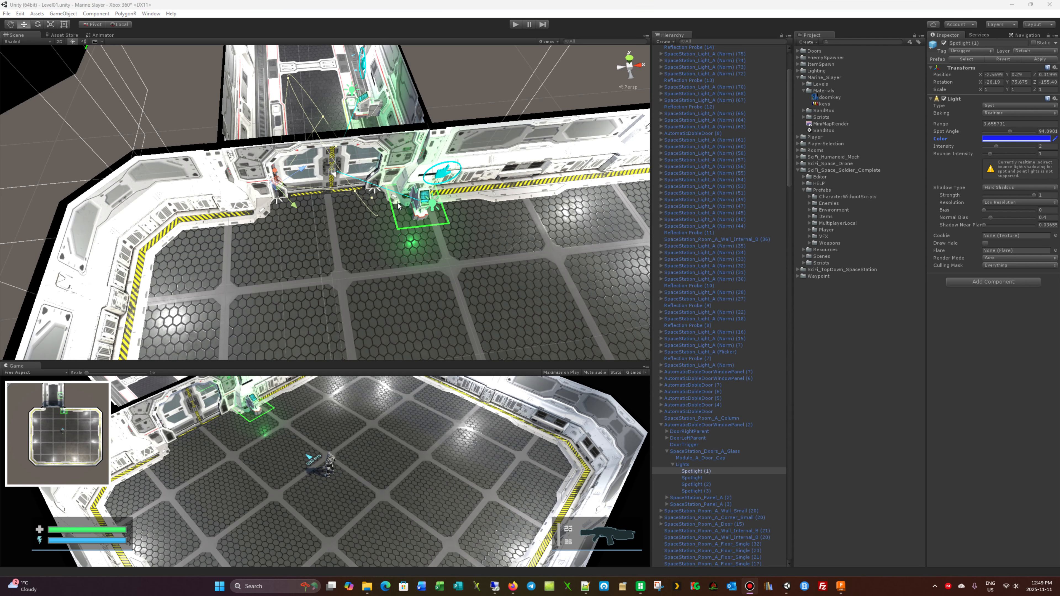
left_click(996, 148)
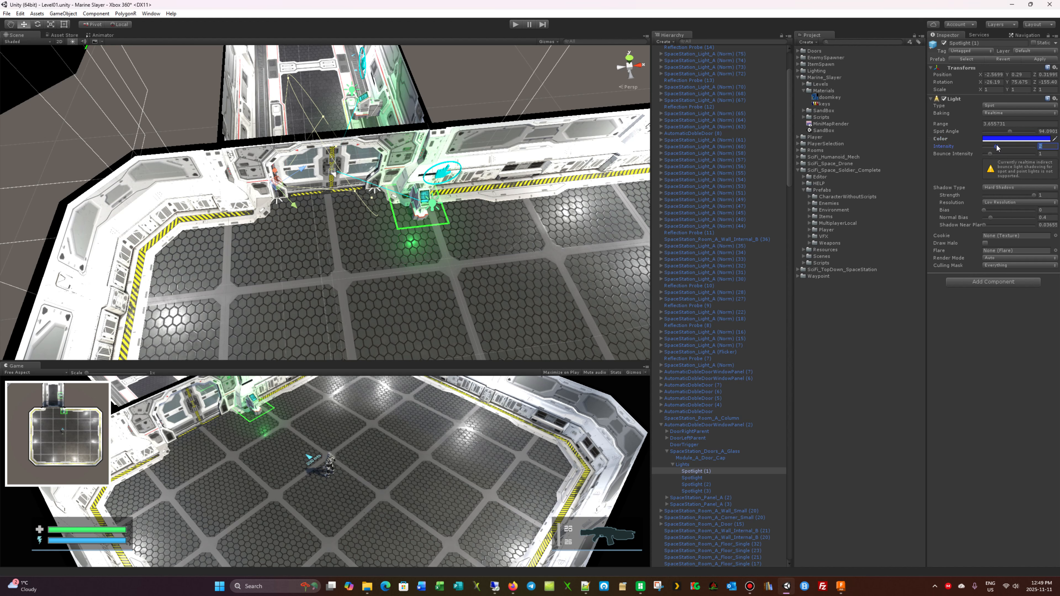
left_click_drag(996, 148, 1015, 148)
Step: Colour the door's unnumbered Spotlight blue and raise its intensity to about 6.17
left_click(692, 477)
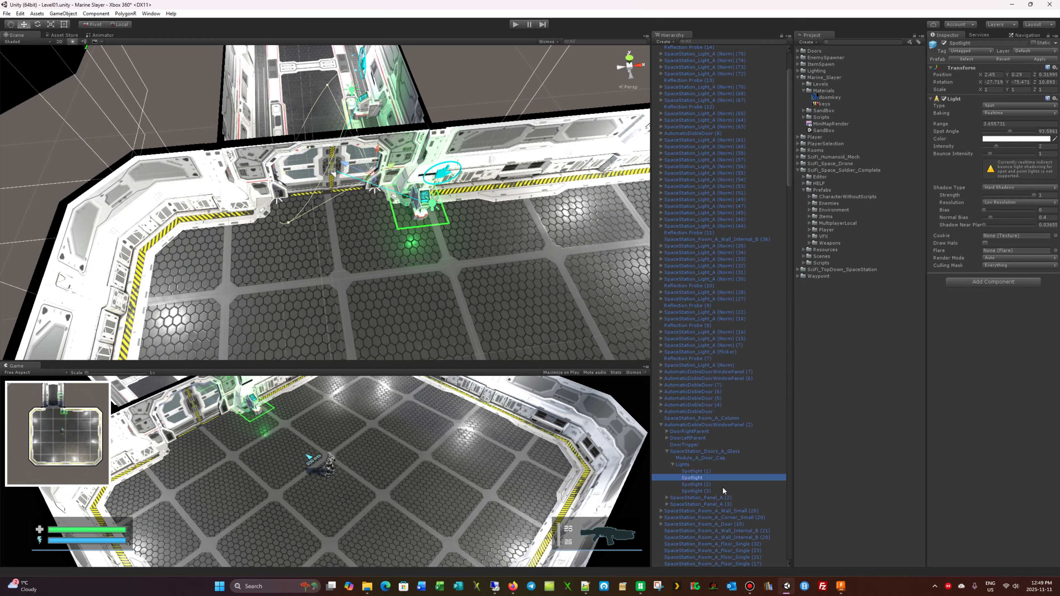
left_click(1012, 139)
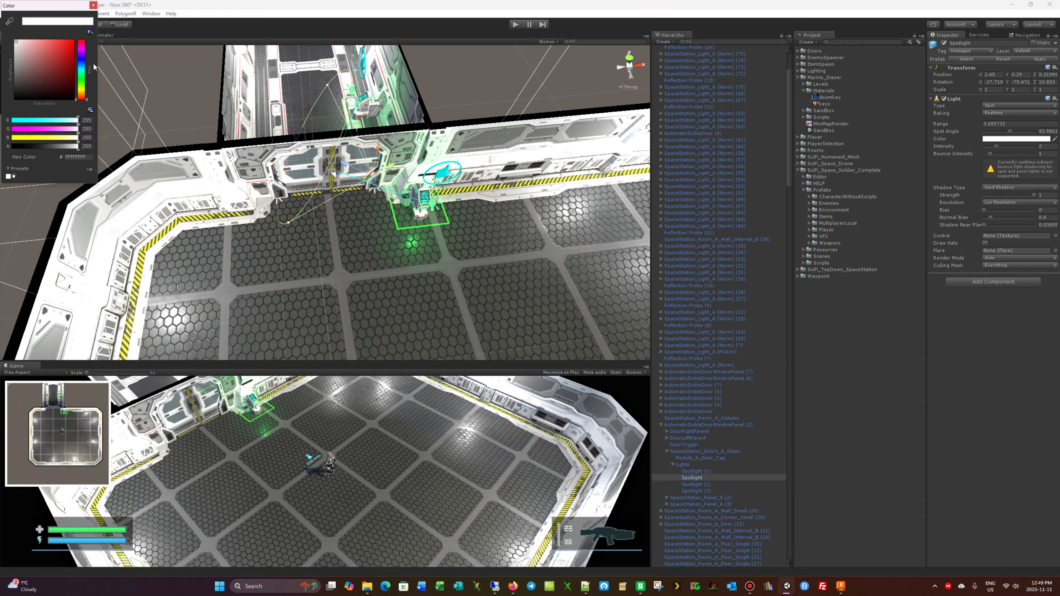
left_click(80, 59)
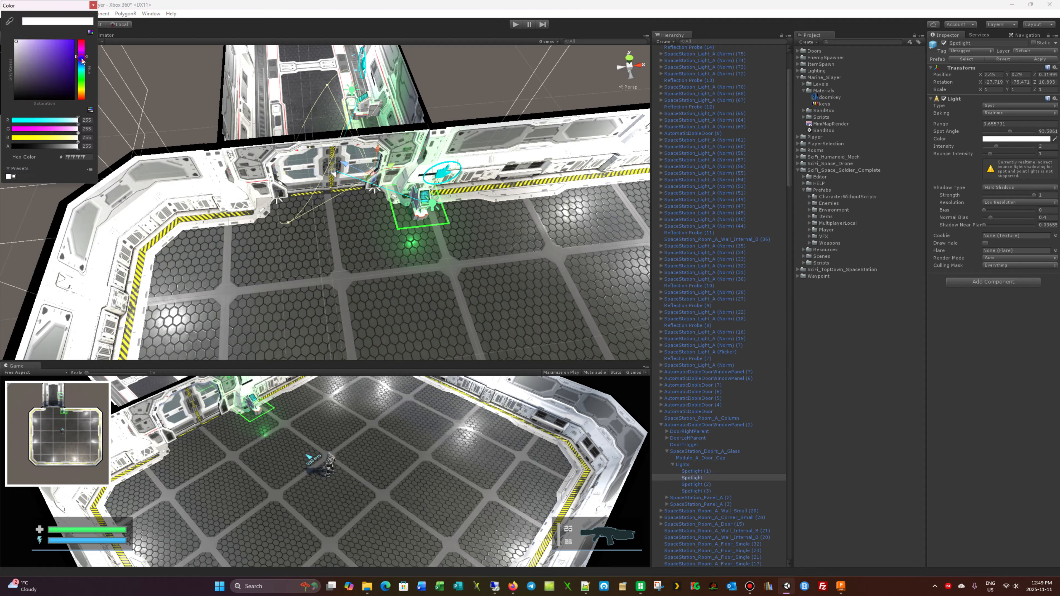
left_click_drag(81, 58, 61, 42)
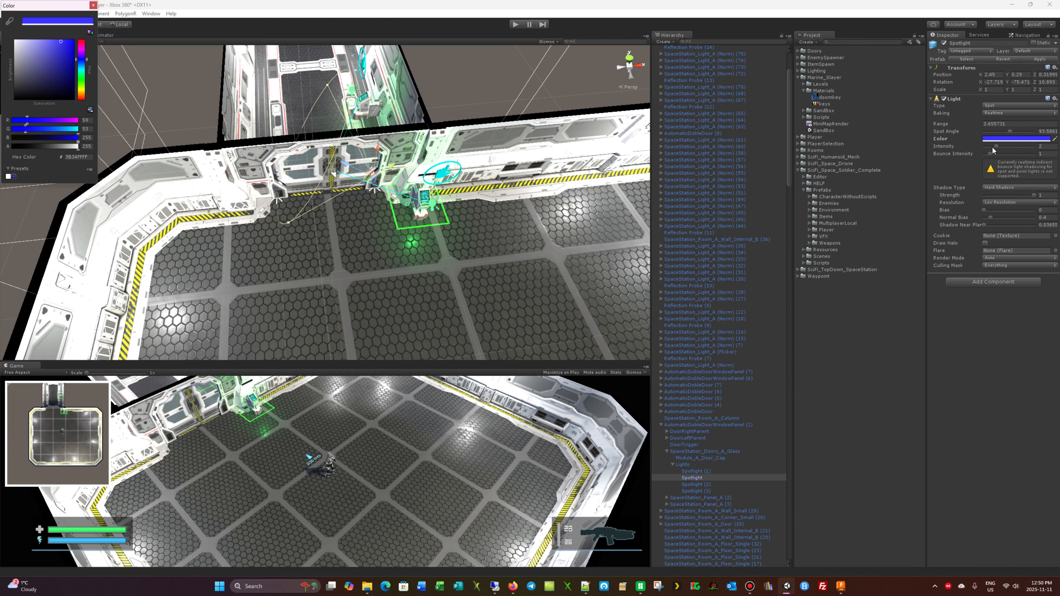
left_click_drag(995, 148, 1022, 150)
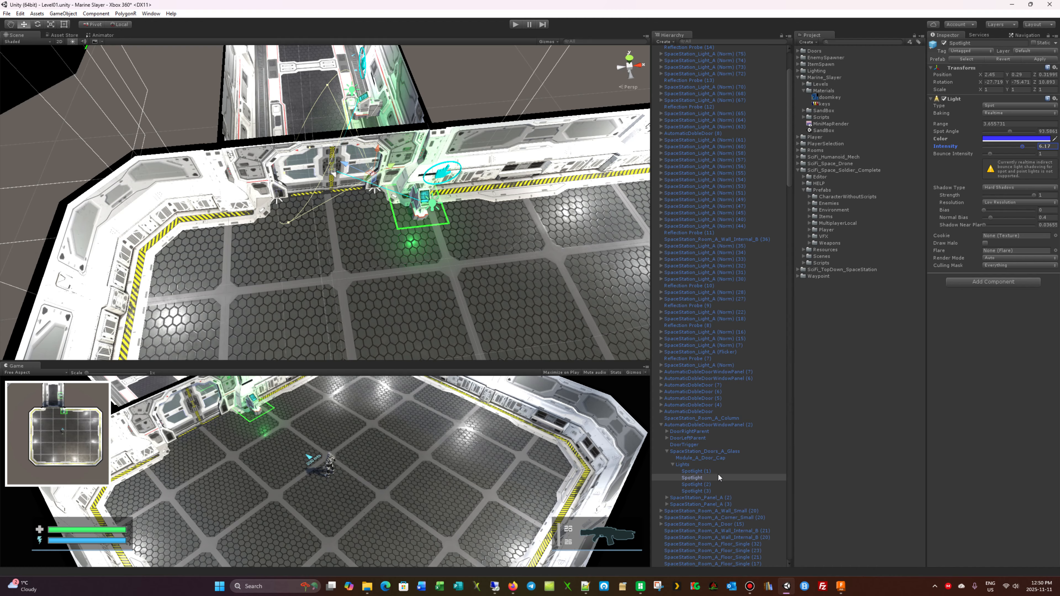
Step: Give the door's Spotlight (2) a saturated blue colour and raise its intensity to about 4.5
left_click(708, 484)
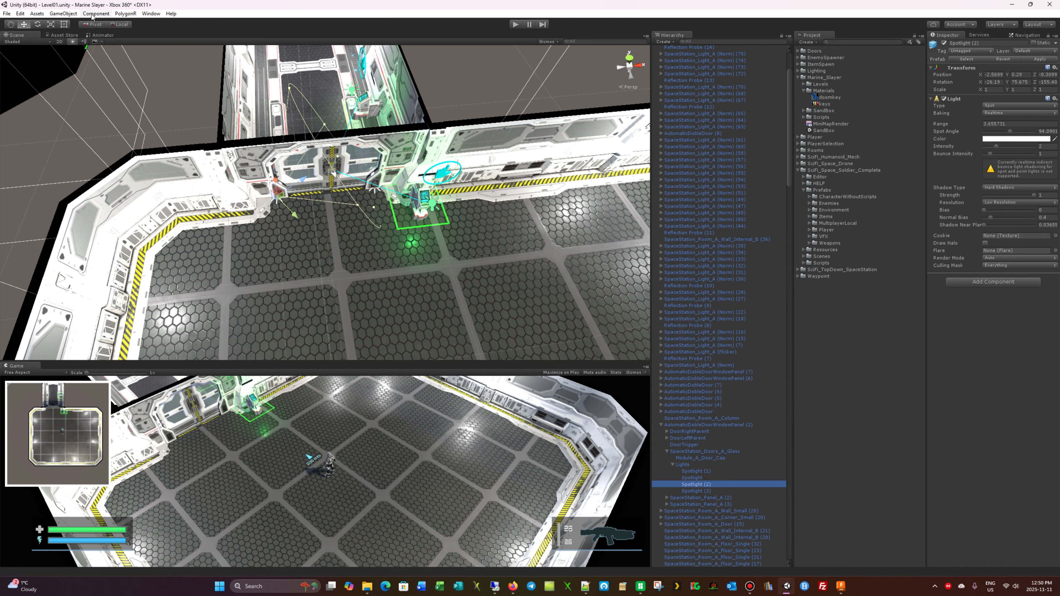
left_click(998, 138)
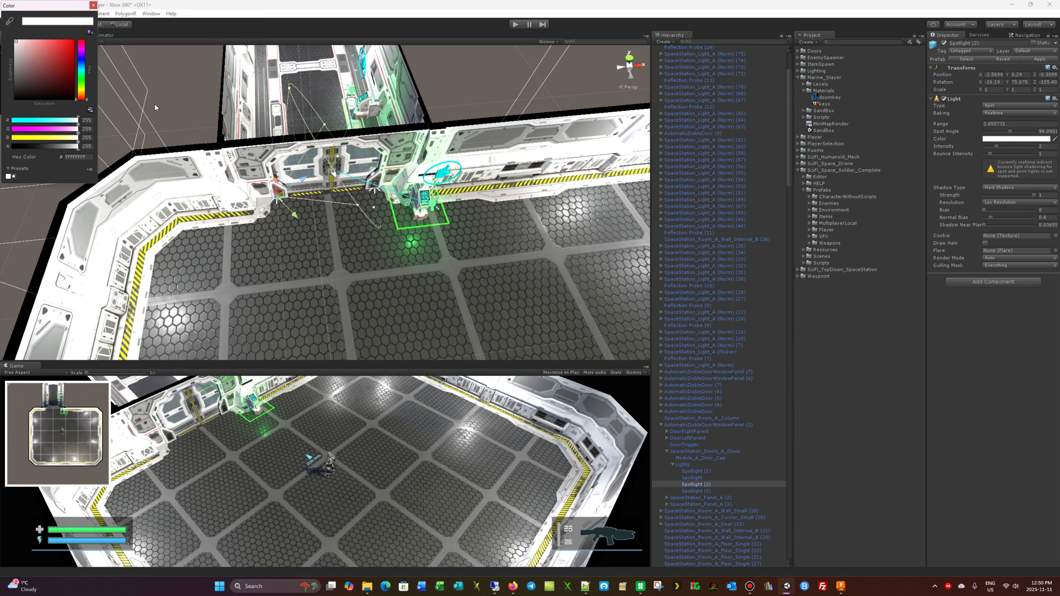
left_click(82, 58)
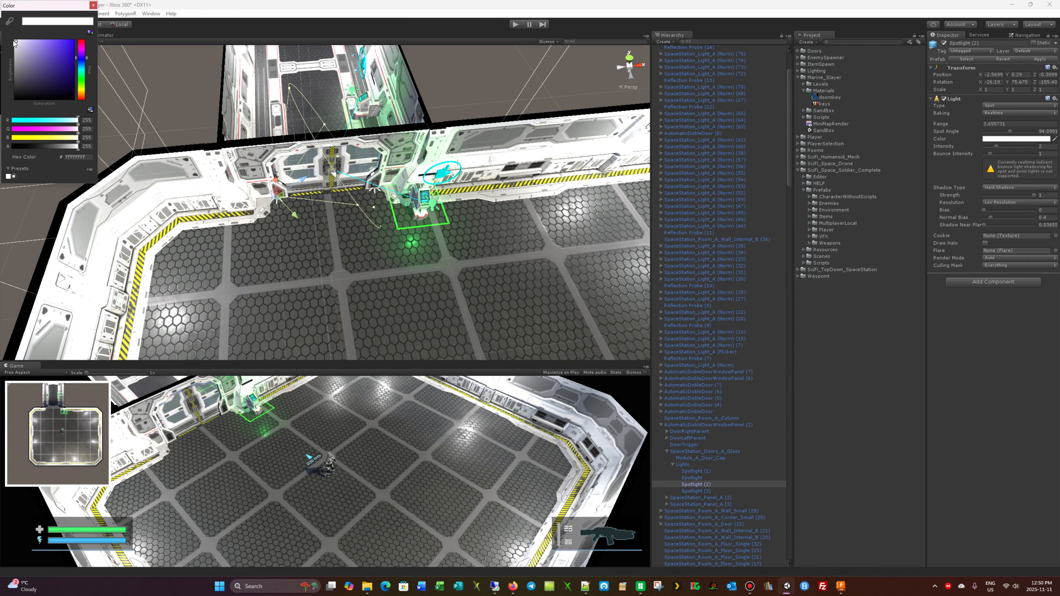
left_click(26, 42)
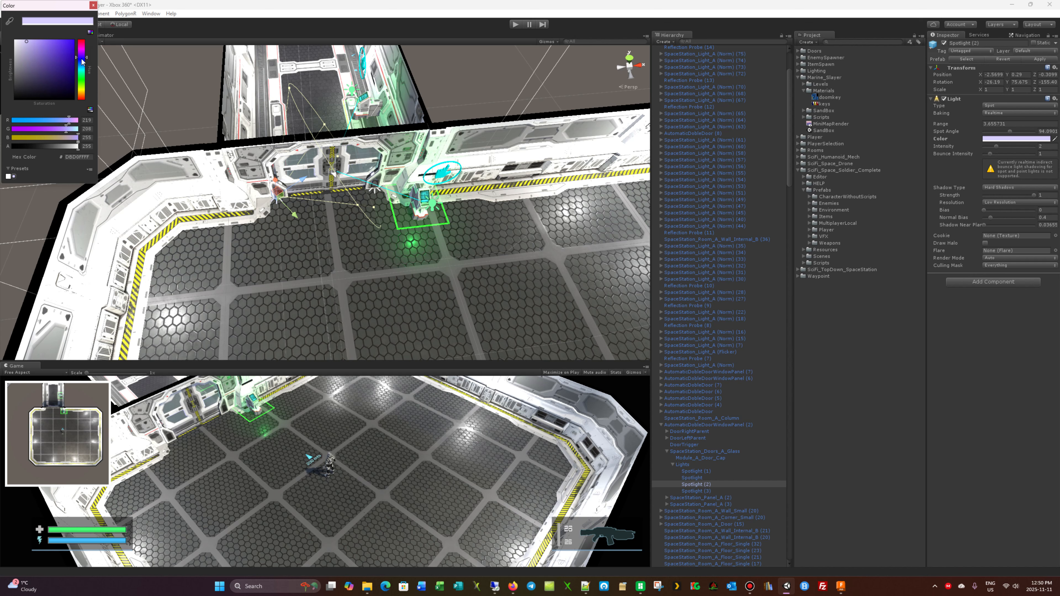
left_click_drag(82, 62, 82, 62)
left_click(64, 43)
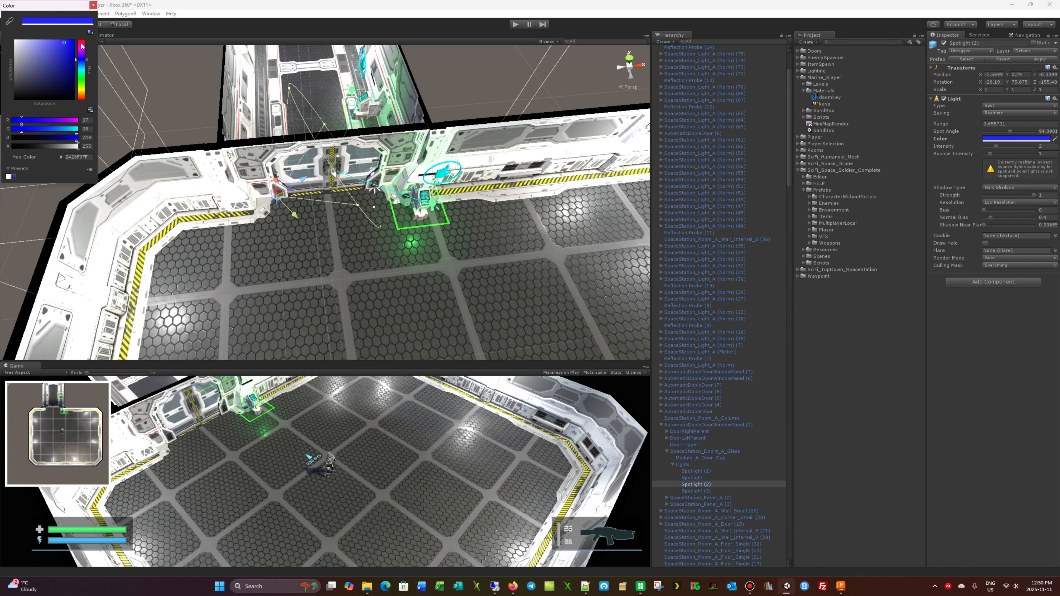
left_click_drag(997, 150, 1013, 149)
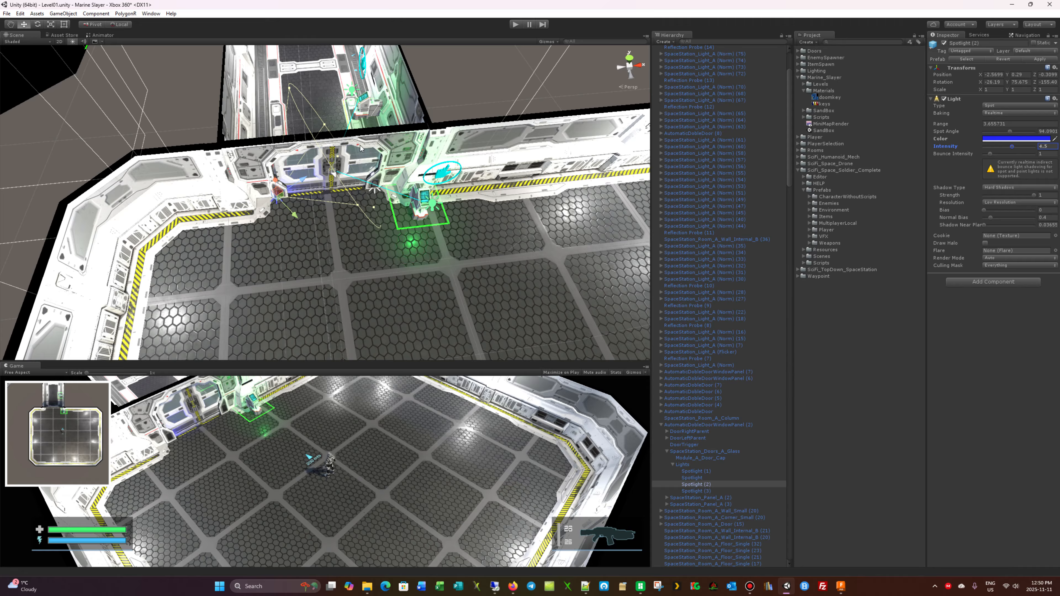
Step: Set the door's Spotlight (3) to a saturated blue colour with an intensity of about 5.64
left_click(705, 490)
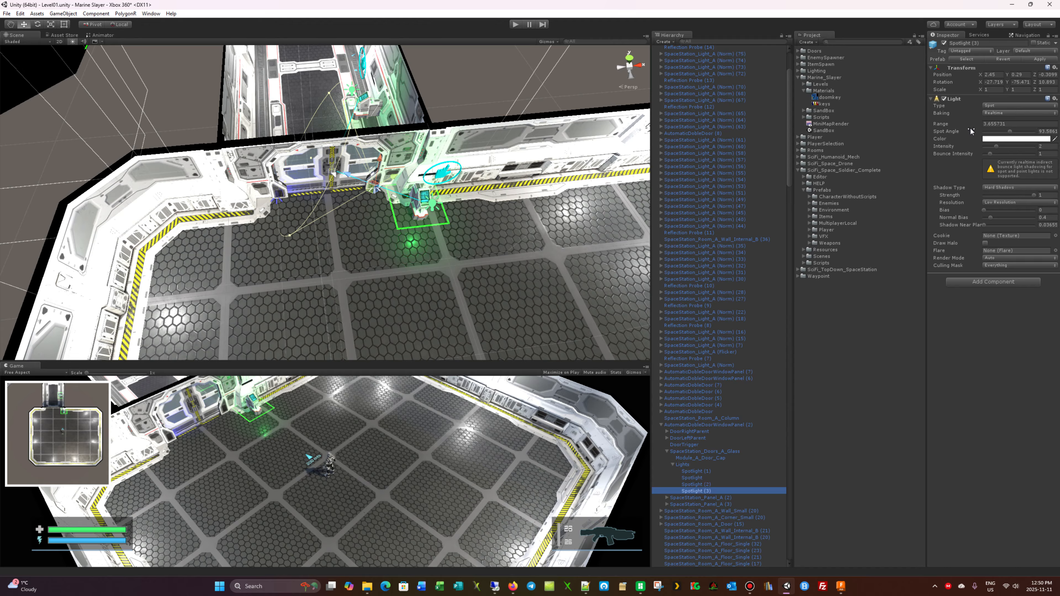
left_click(1017, 139)
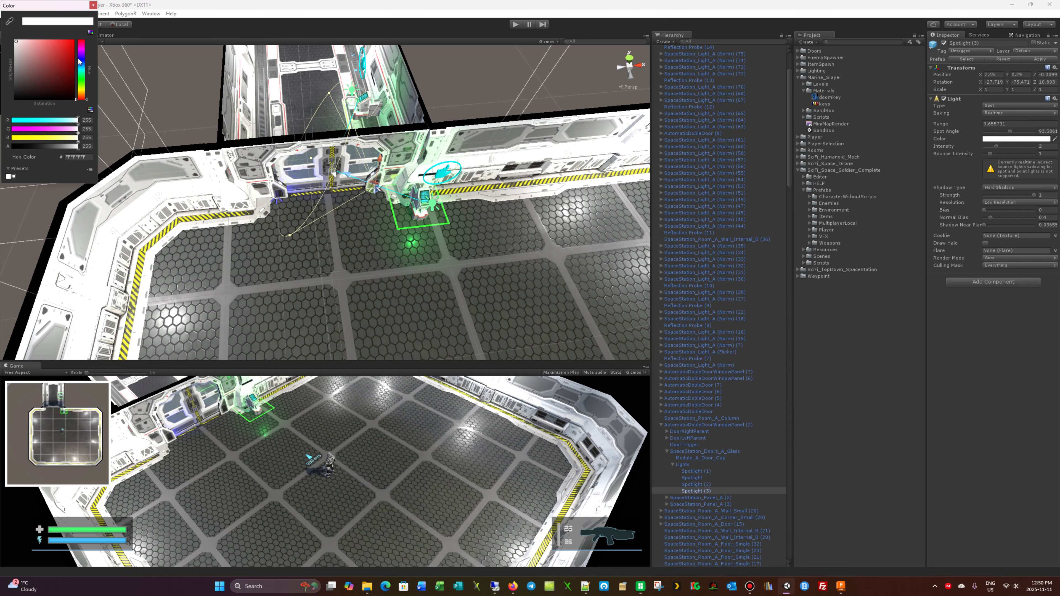
left_click(77, 59)
left_click_drag(79, 59, 80, 58)
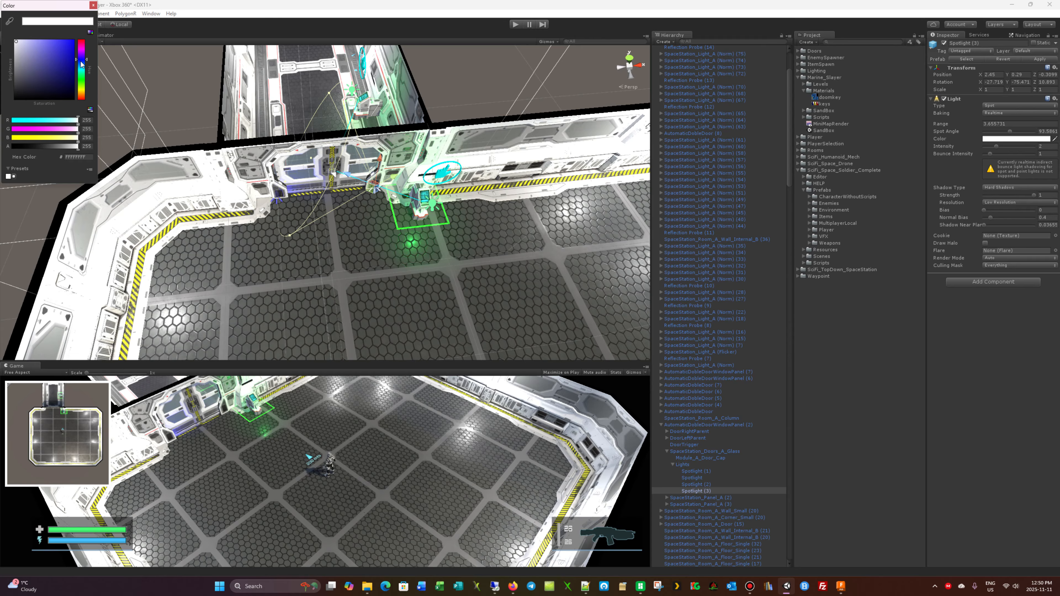
left_click_drag(17, 42, 61, 43)
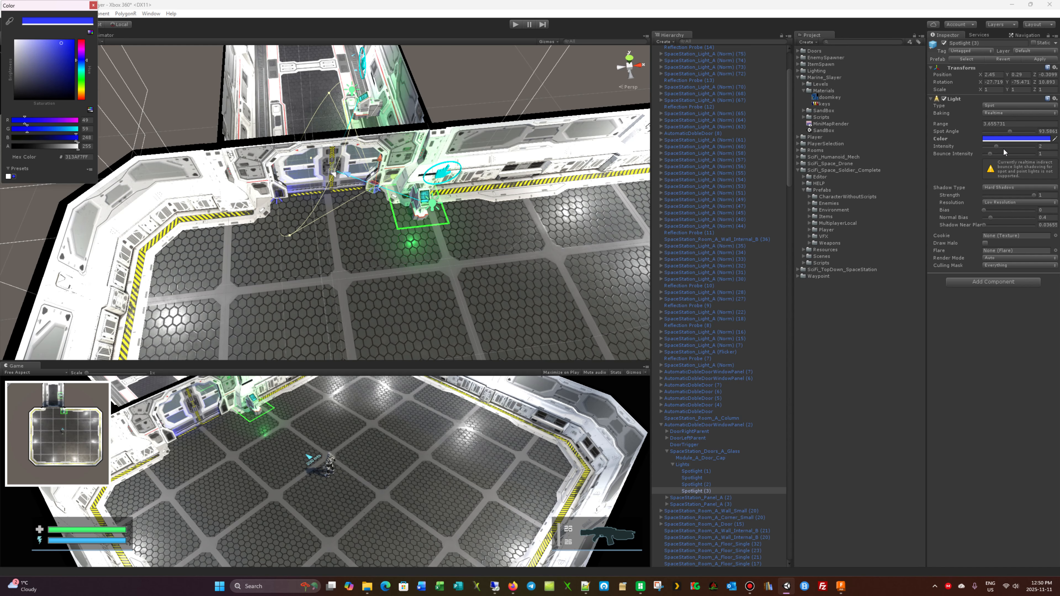
left_click_drag(1001, 147, 1022, 149)
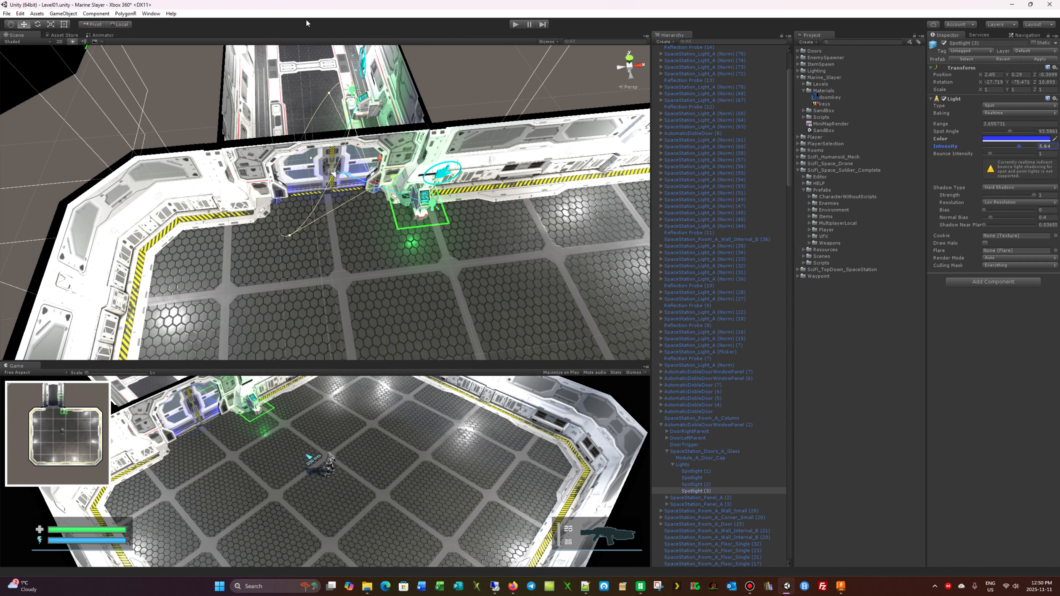
Step: Play-test the level by walking the soldier up to the blue-lit double door and back, and stop the test
left_click(515, 23)
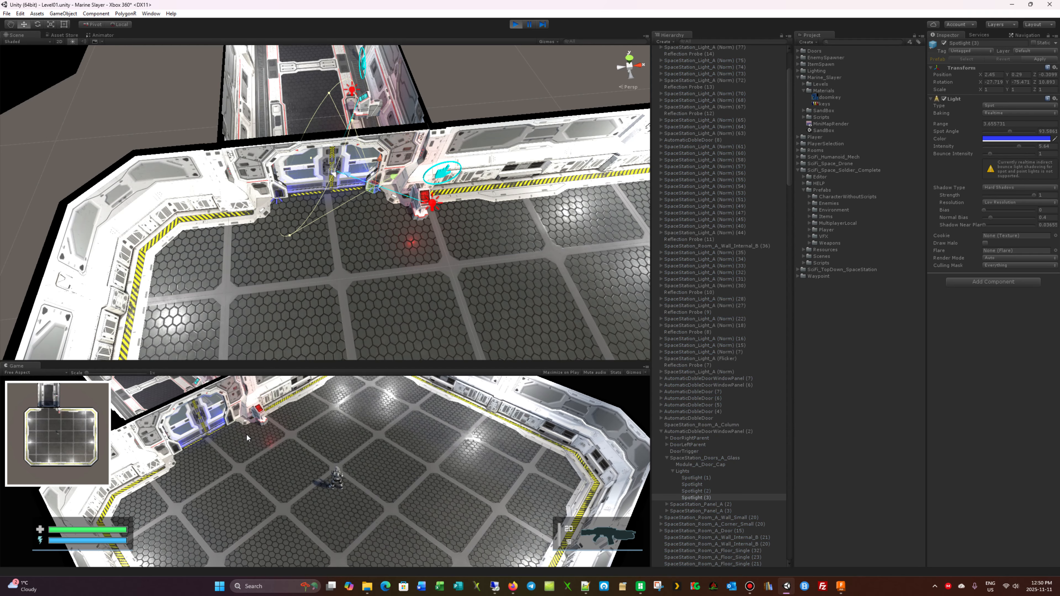
key("w")
key("w")
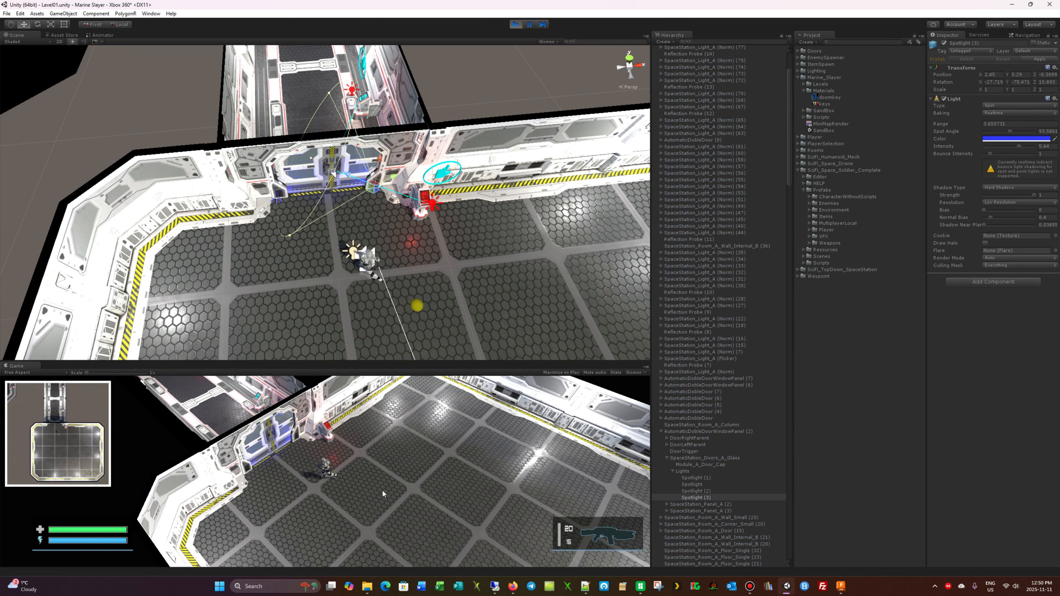
key("d")
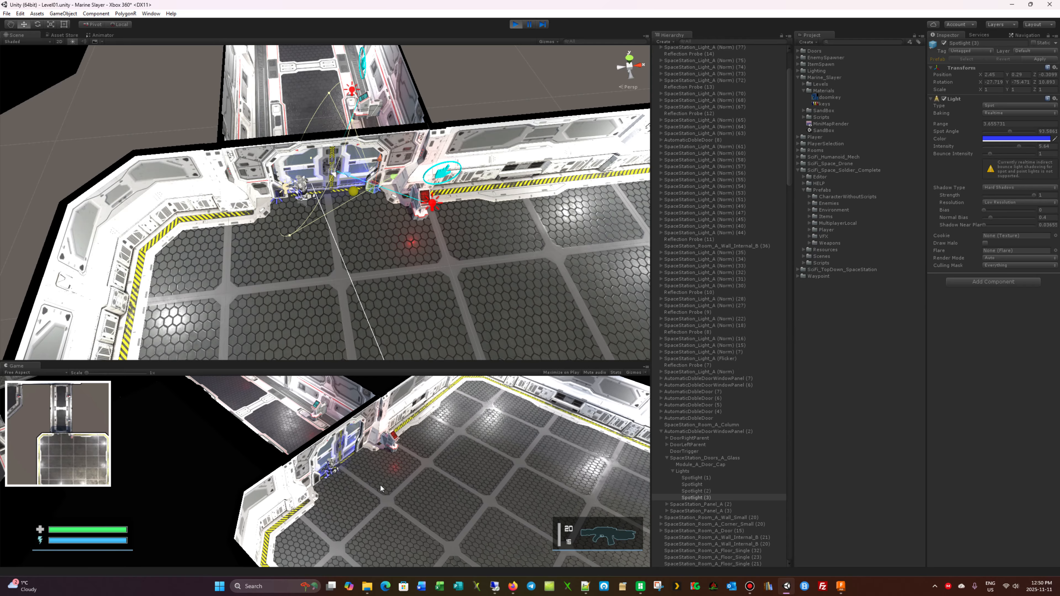
key("s")
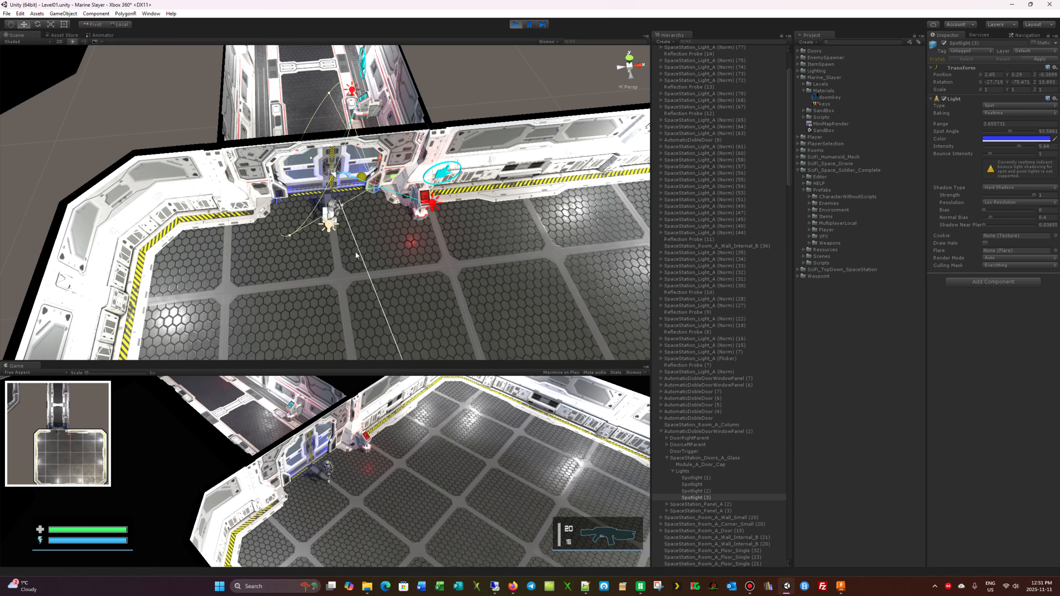
left_click(516, 25)
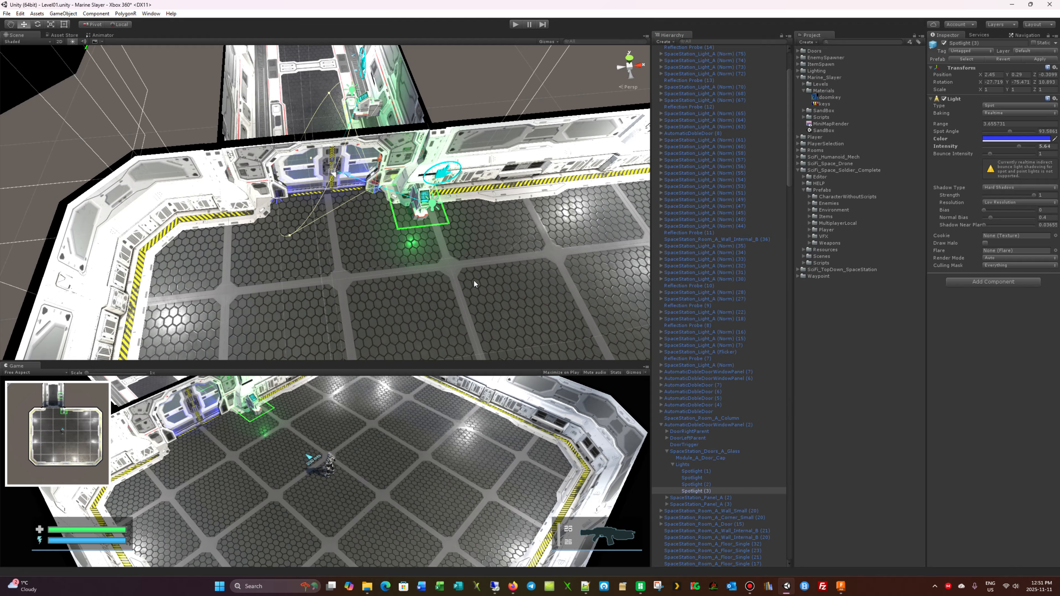
right_click_drag(507, 250, 505, 230)
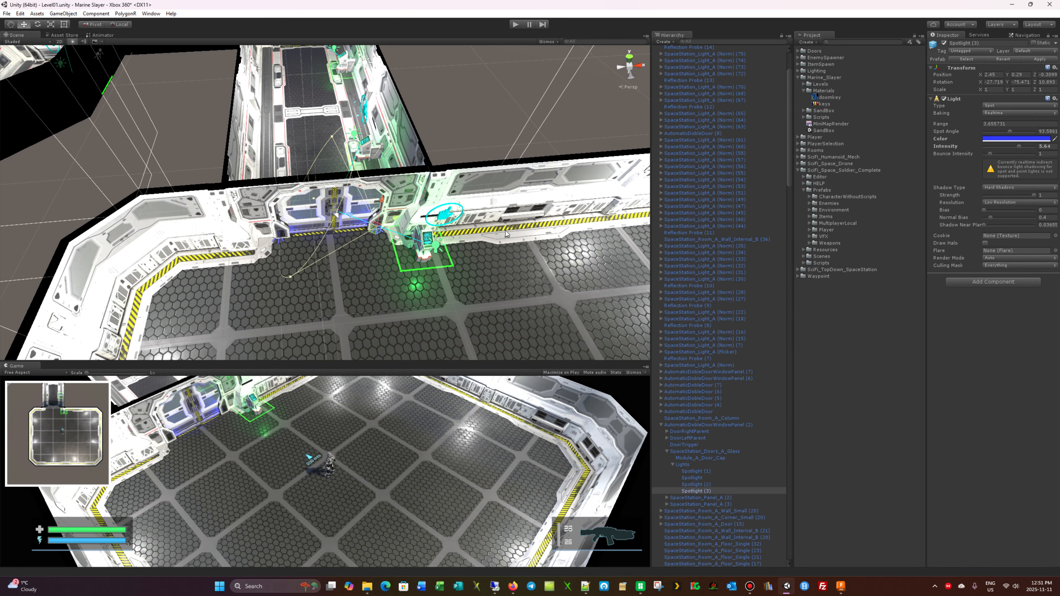
scroll(498, 266, "down", 5)
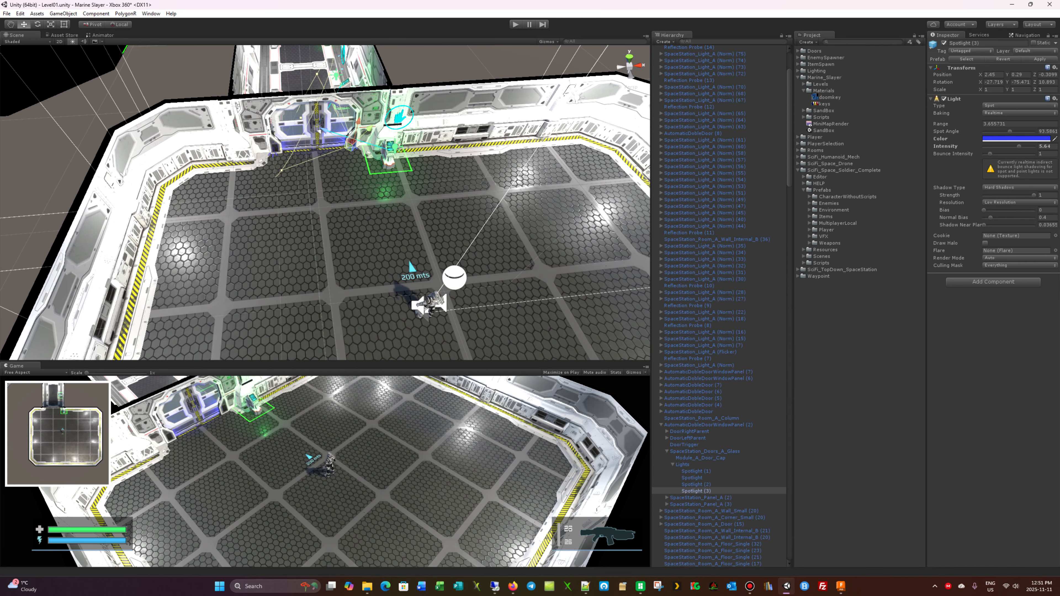
Step: Place the PickupExample_Ammo prefab from the soldier package's Items folder on the room floor between the soldier and the double door
left_click(661, 424)
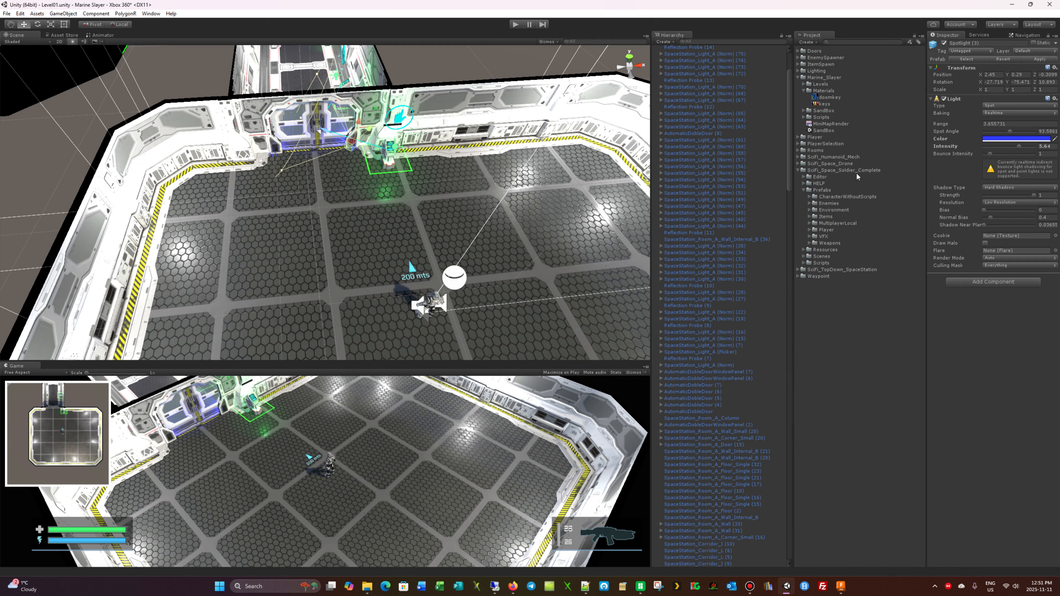
left_click(809, 217)
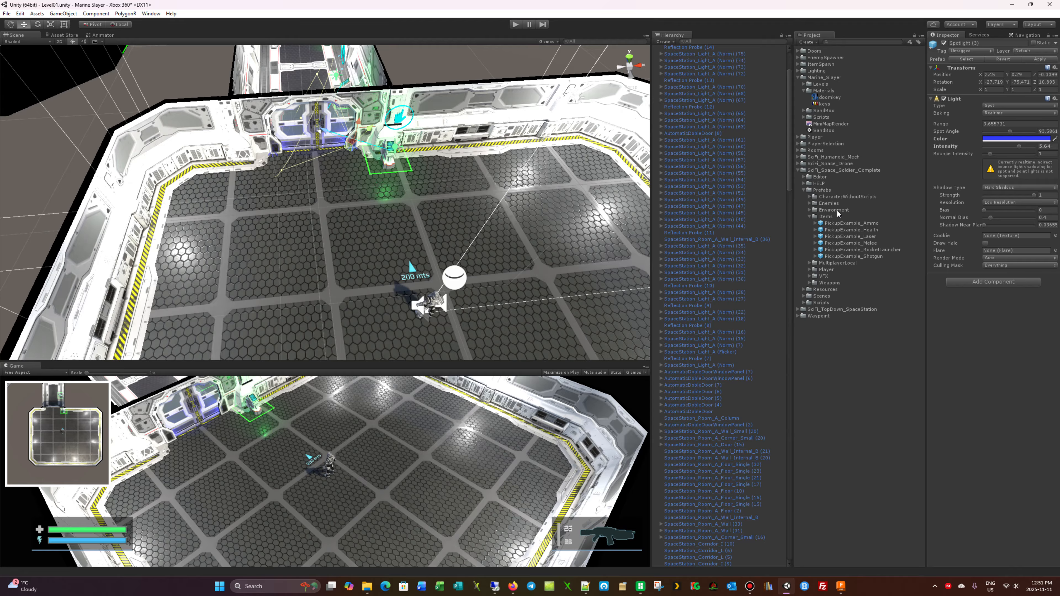
left_click(839, 226)
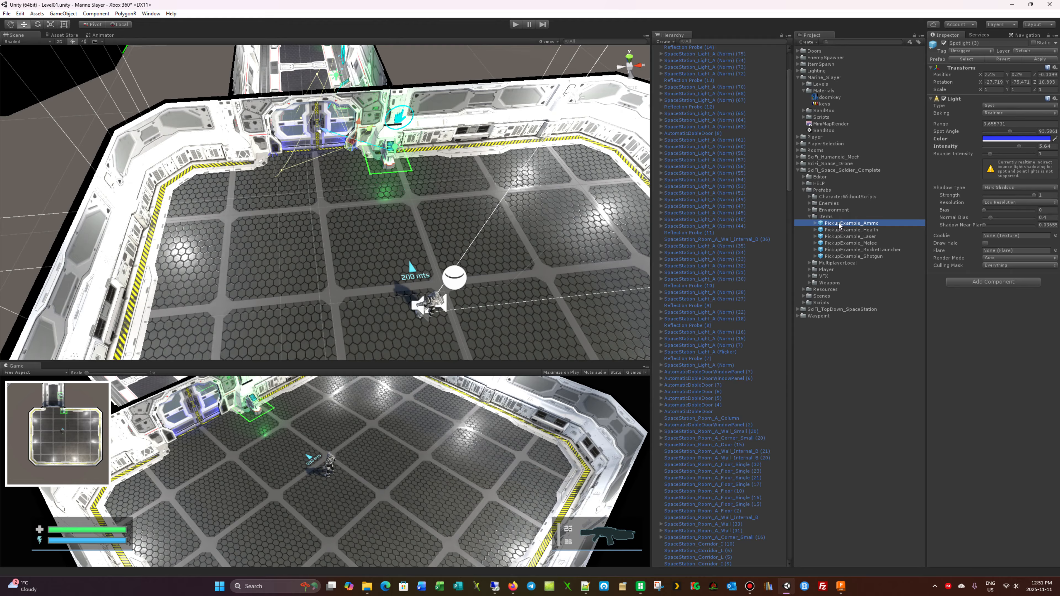
left_click_drag(839, 226, 380, 239)
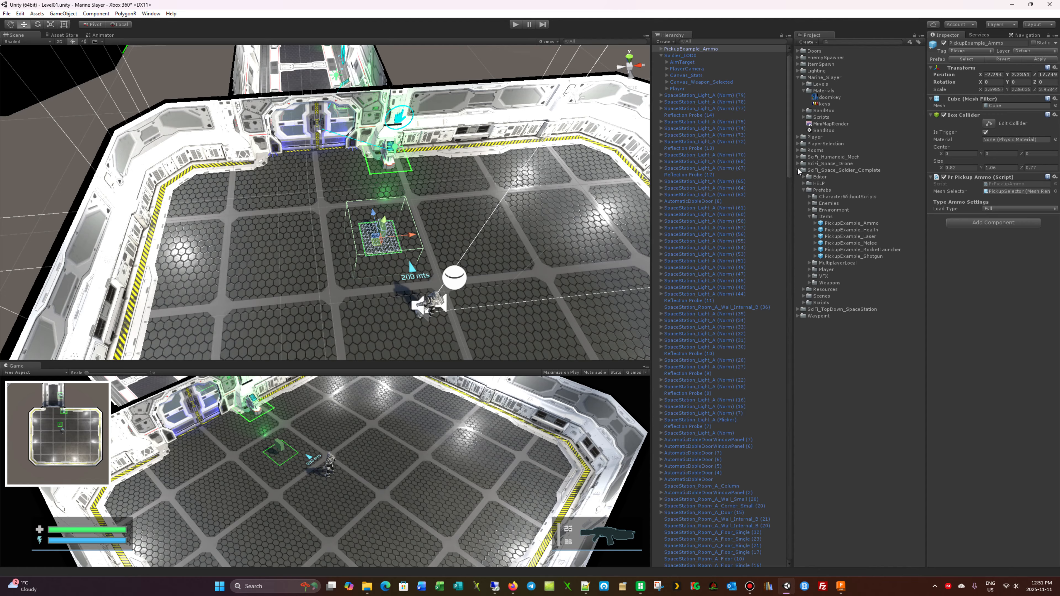
Step: Create a folder named GameItems inside the Marine_Slayer project folder
right_click(817, 77)
mouse_move(876, 82)
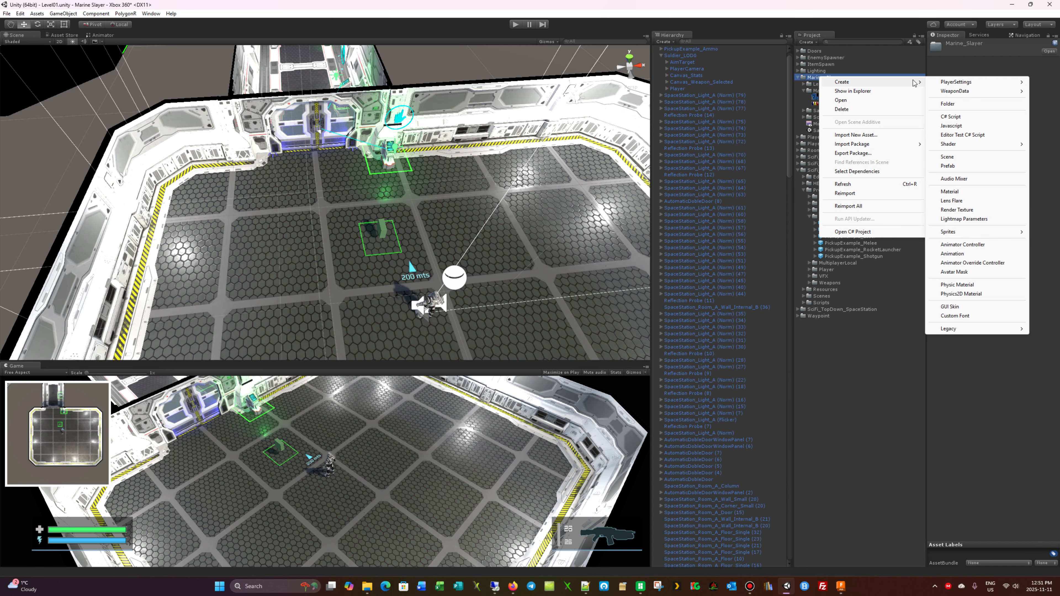
left_click(948, 104)
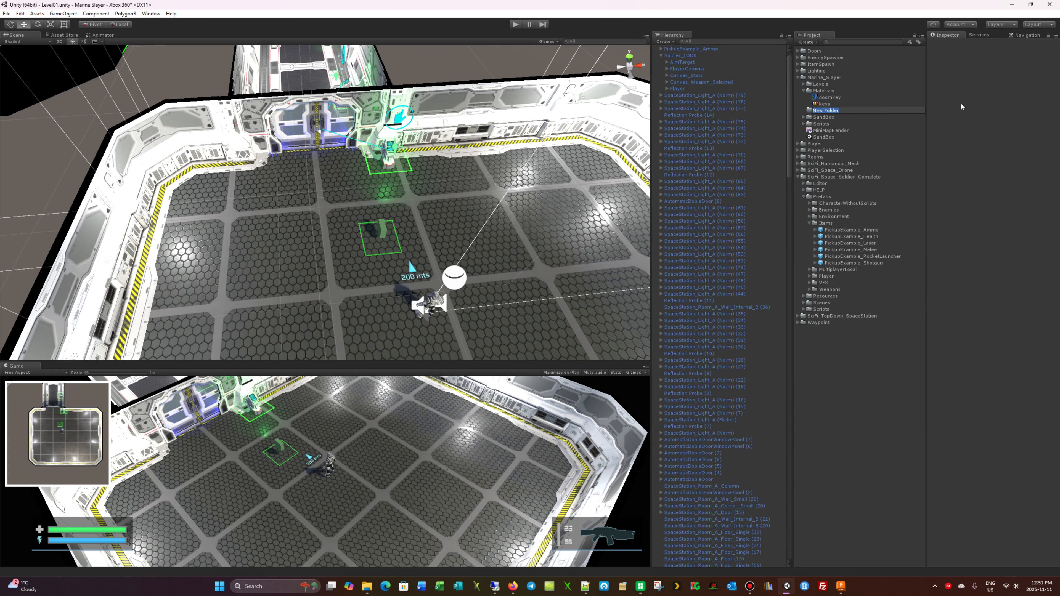
type("GameItems")
key("Return")
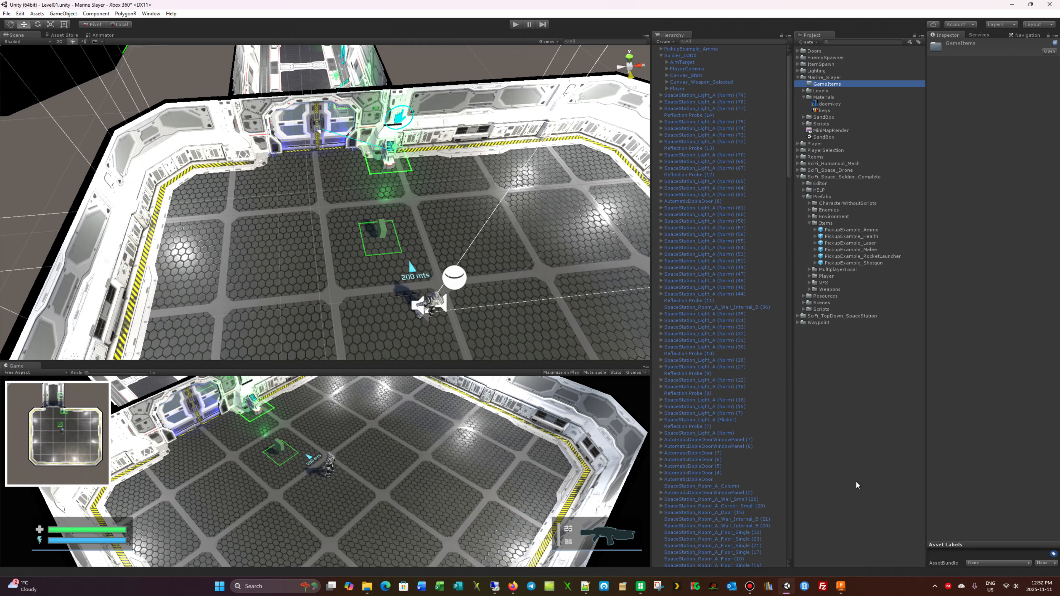
Step: Rename the placed PickupExample_Ammo object as BlueKey
left_click(691, 50)
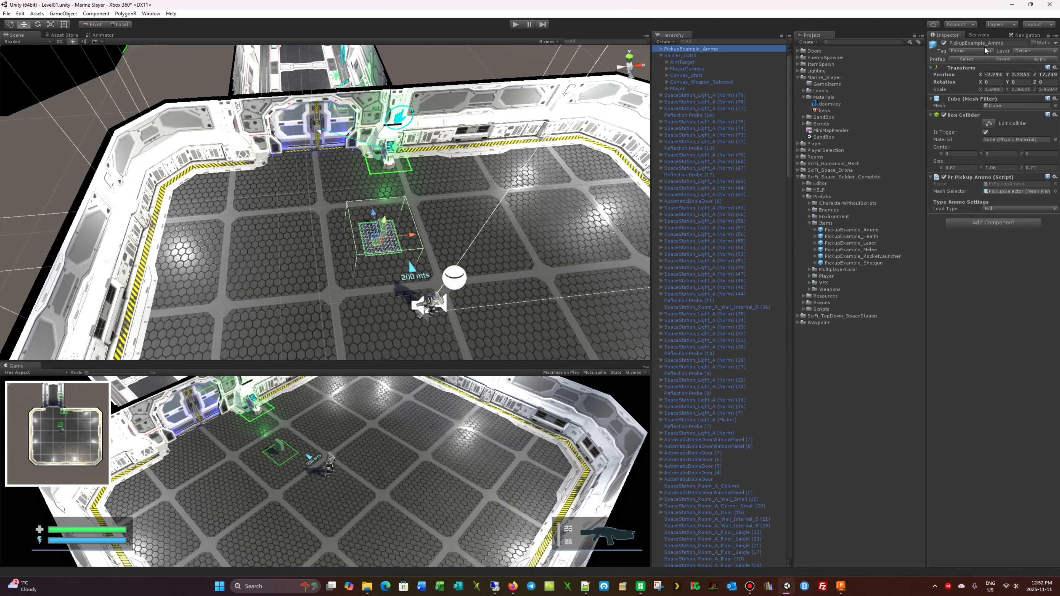
left_click(1008, 44)
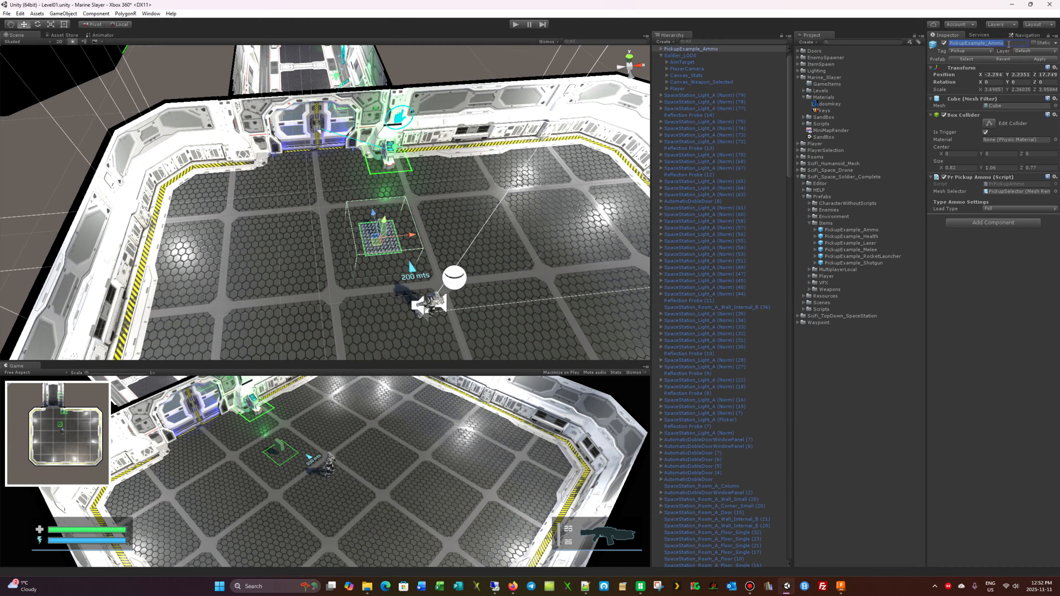
type("BlueKey")
key("Return")
Step: Try to rename the AmmoBox child under BlueKey's PickupTarget as AccessKey
left_click(666, 49)
left_click(661, 49)
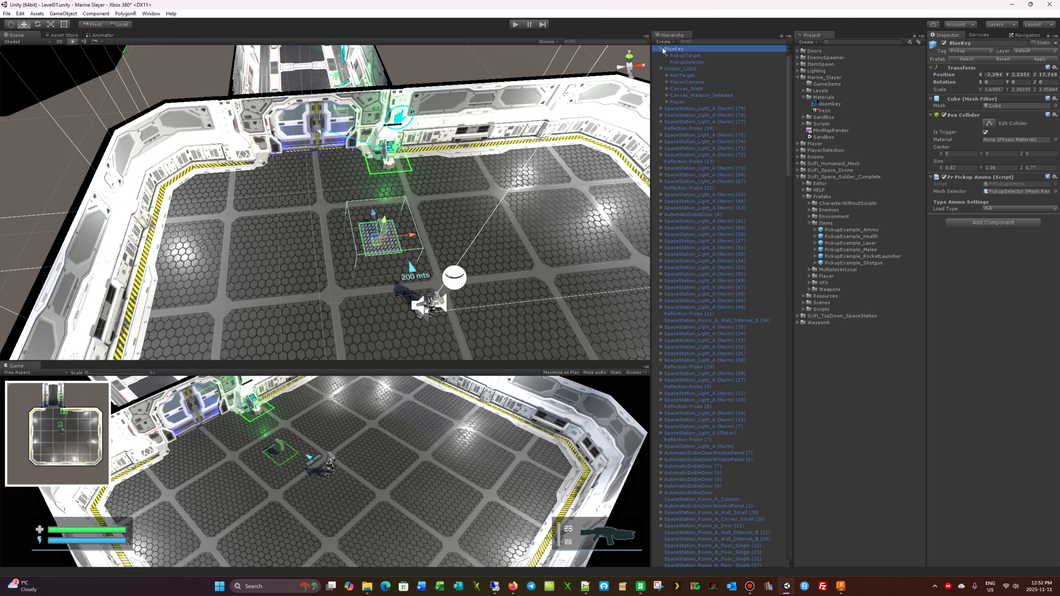
left_click(666, 55)
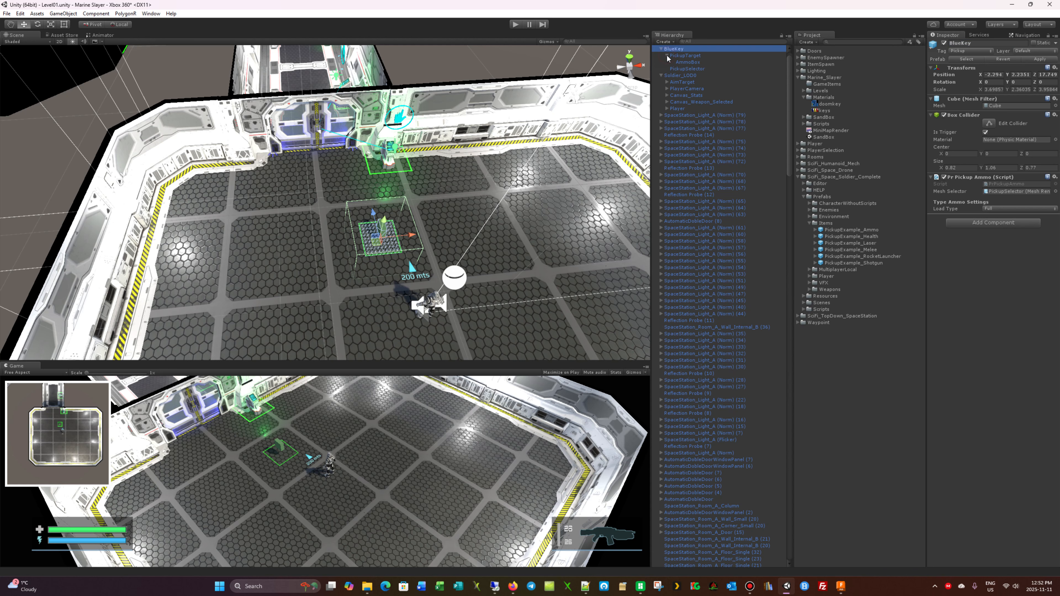
left_click(688, 62)
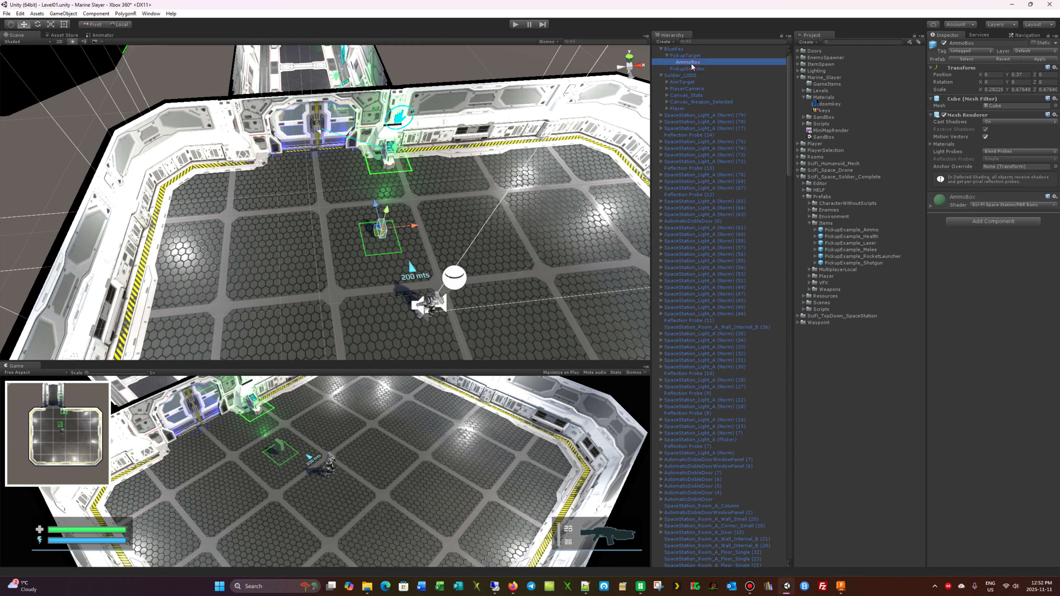
left_click(981, 43)
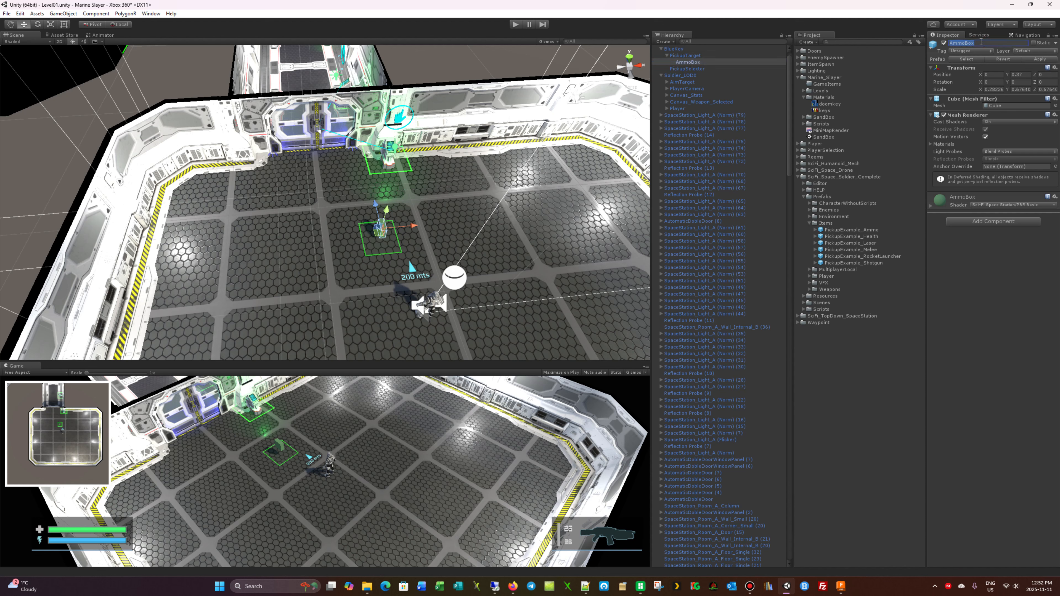
type("Acvc")
type("ssKey")
scroll(391, 229, "up", 5)
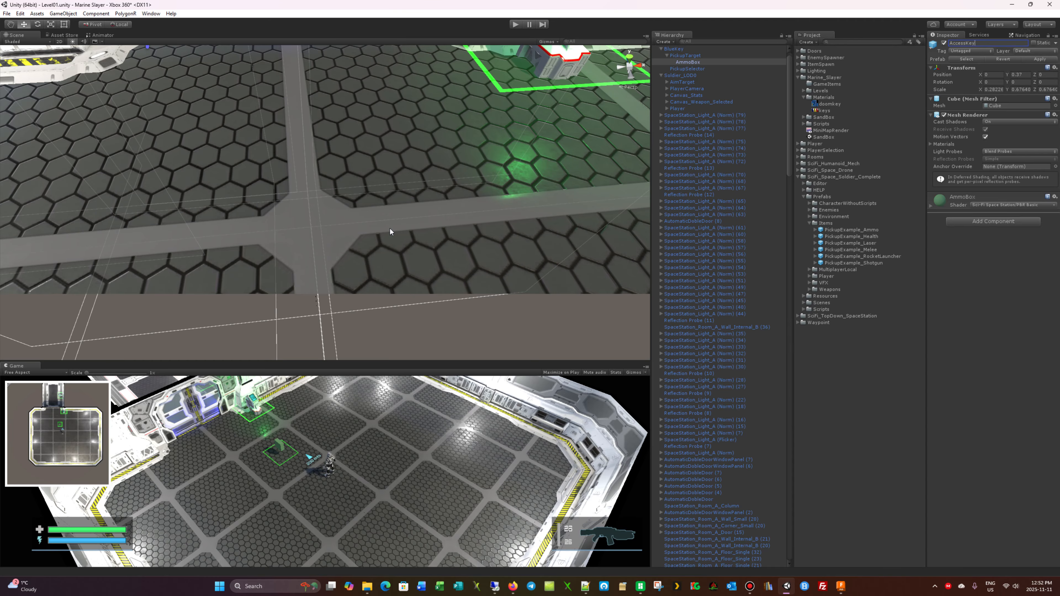
scroll(390, 228, "down", 4)
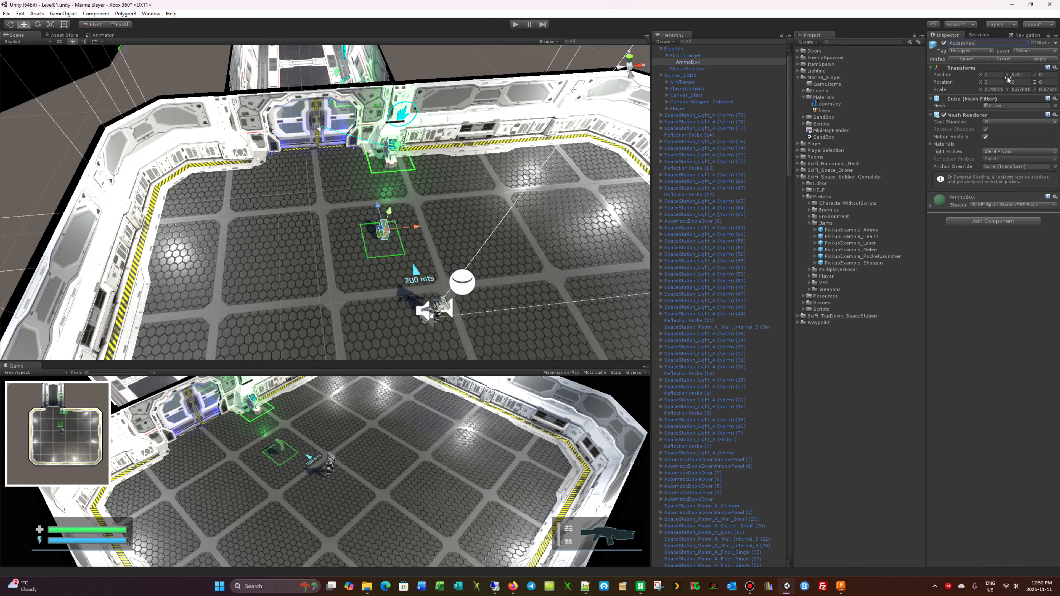
Step: Narrow BlueKey's PickupTarget by setting its X scale to 0.12
left_click(684, 69)
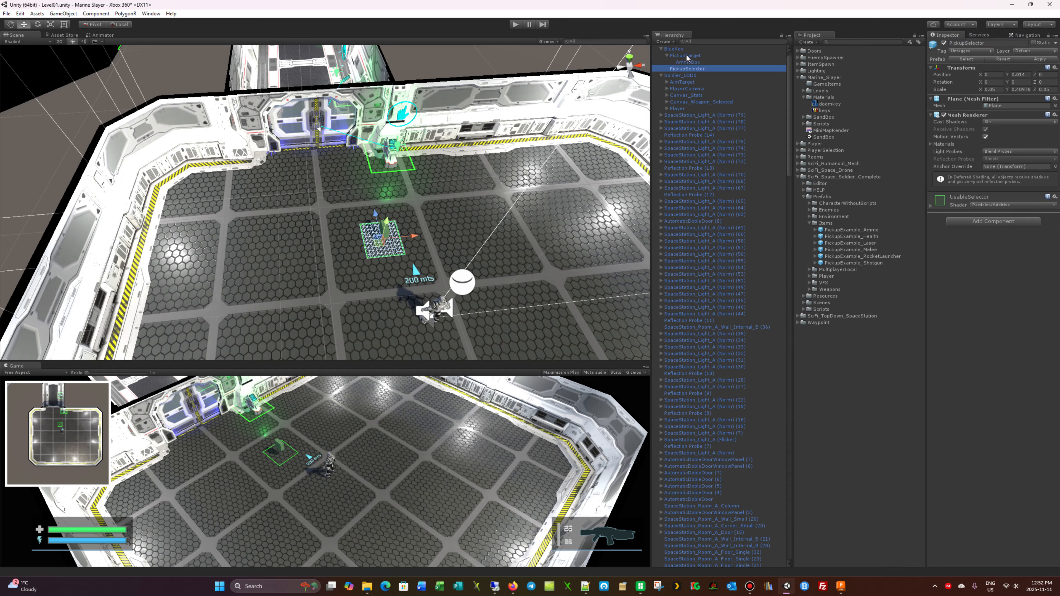
left_click(687, 56)
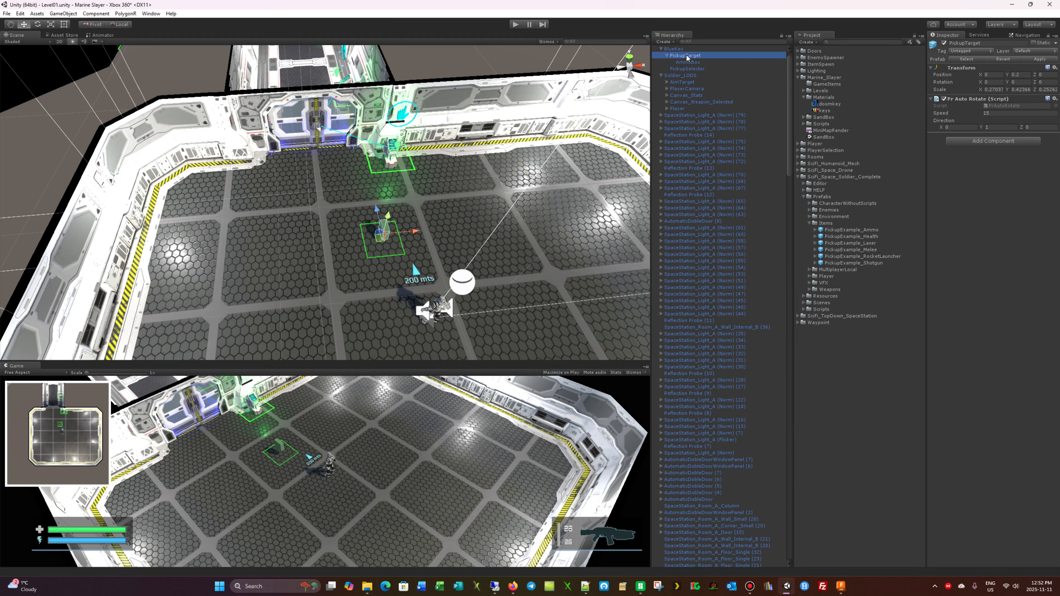
left_click(680, 49)
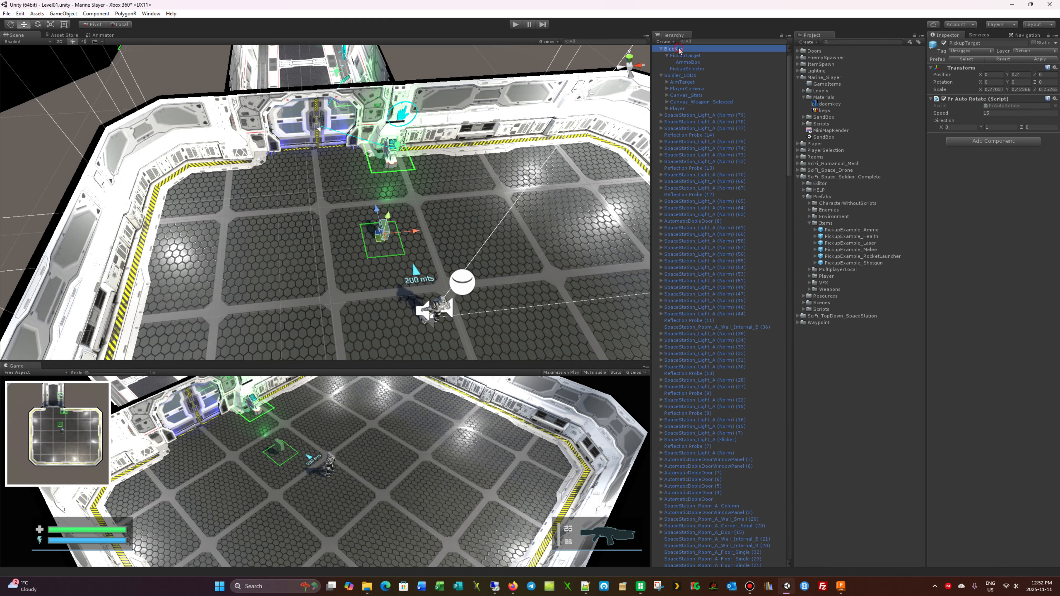
left_click(684, 57)
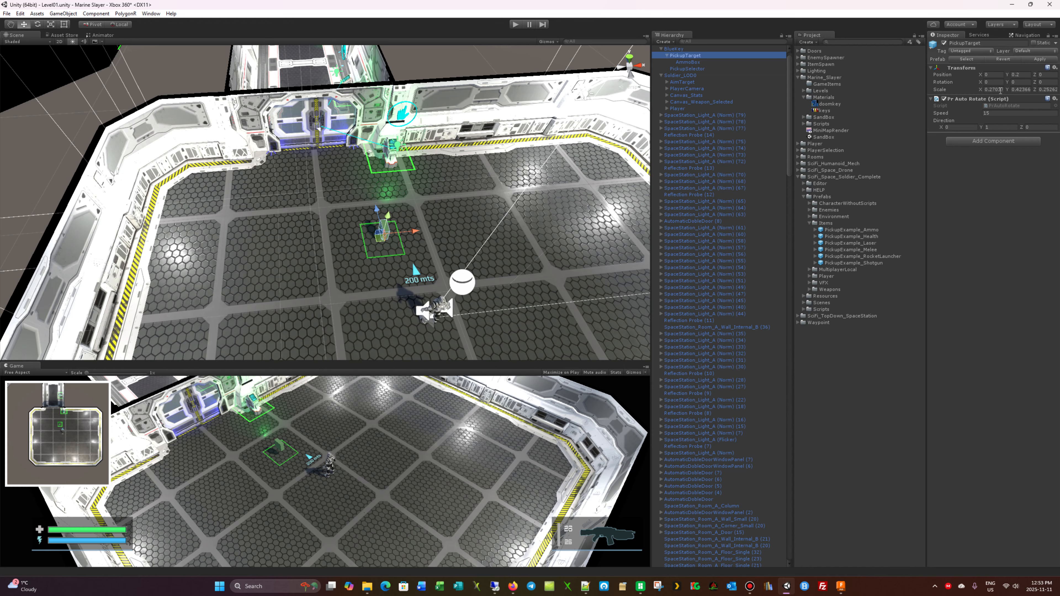
left_click_drag(980, 90, 976, 94)
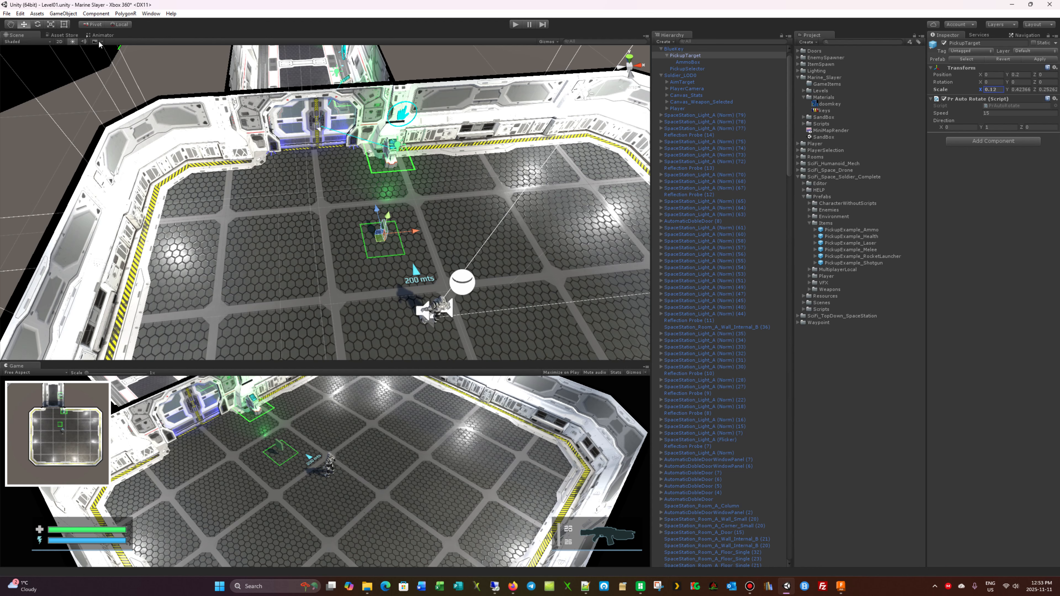
Step: Assign the doomkey texture from the Materials folder as the albedo map of the AmmoBox material
scroll(352, 208, "up", 5)
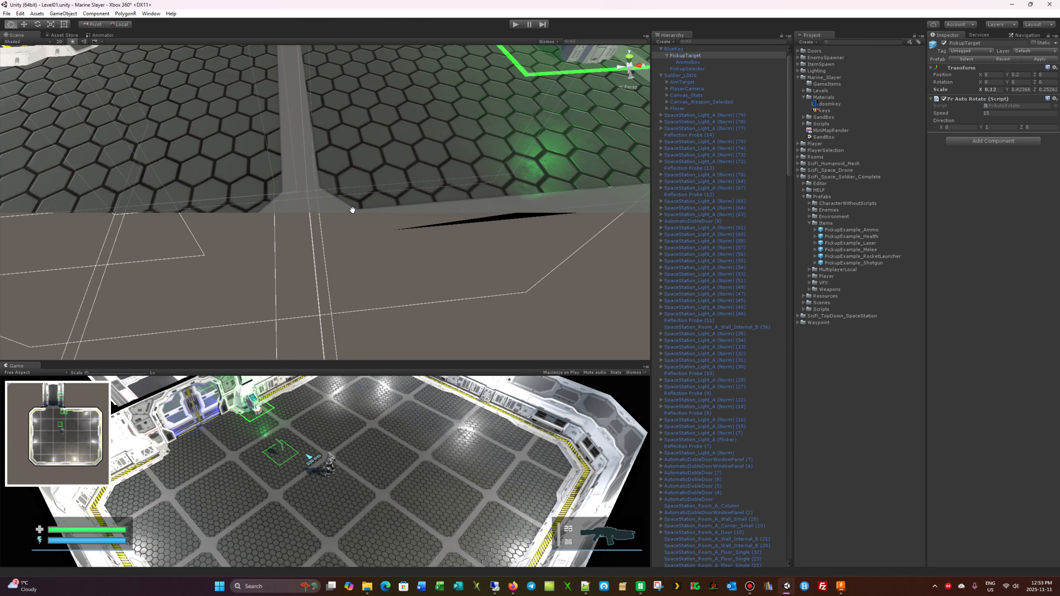
scroll(430, 203, "down", 8)
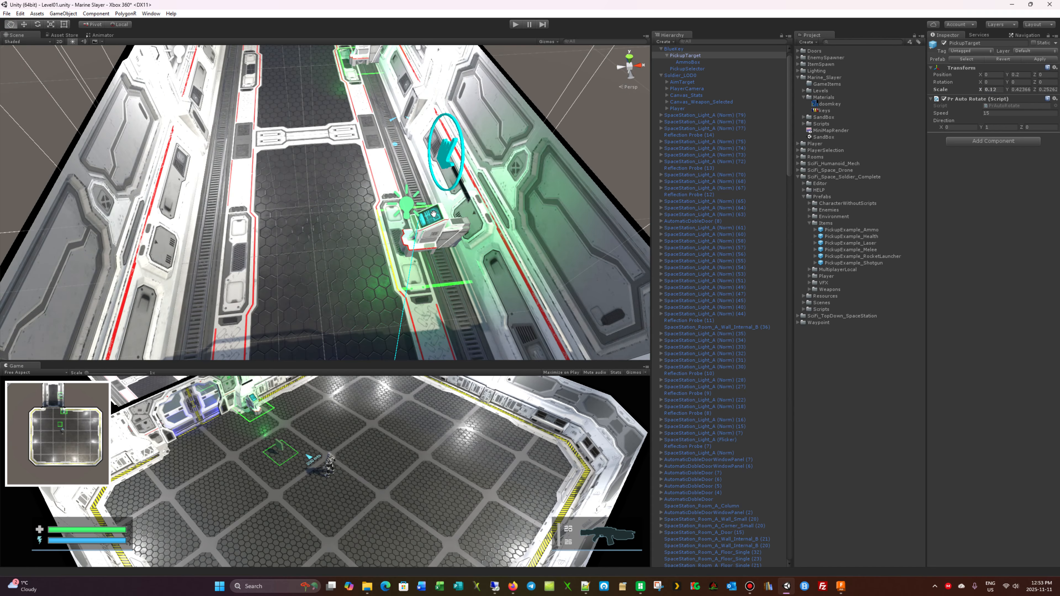
scroll(433, 211, "up", 6)
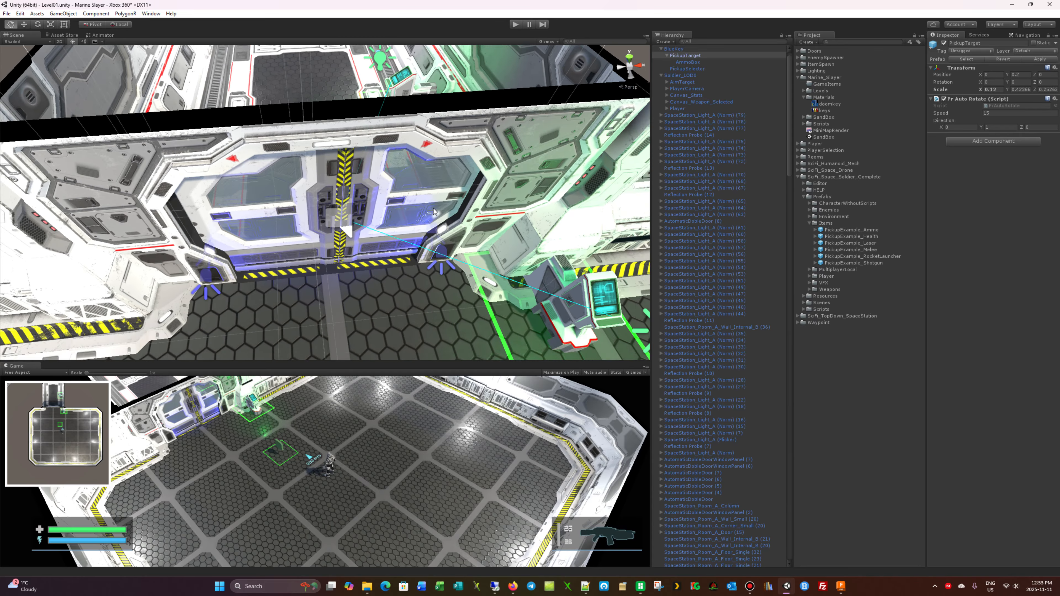
scroll(433, 207, "down", 3)
left_click_drag(443, 208, 579, 206, "alt")
scroll(463, 197, "up", 5)
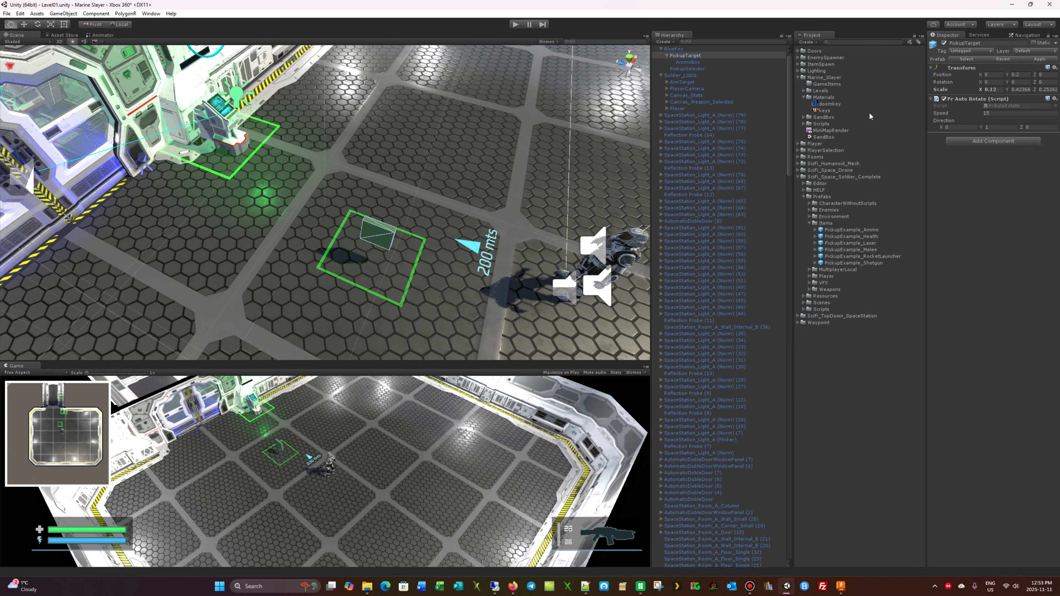
left_click(681, 63)
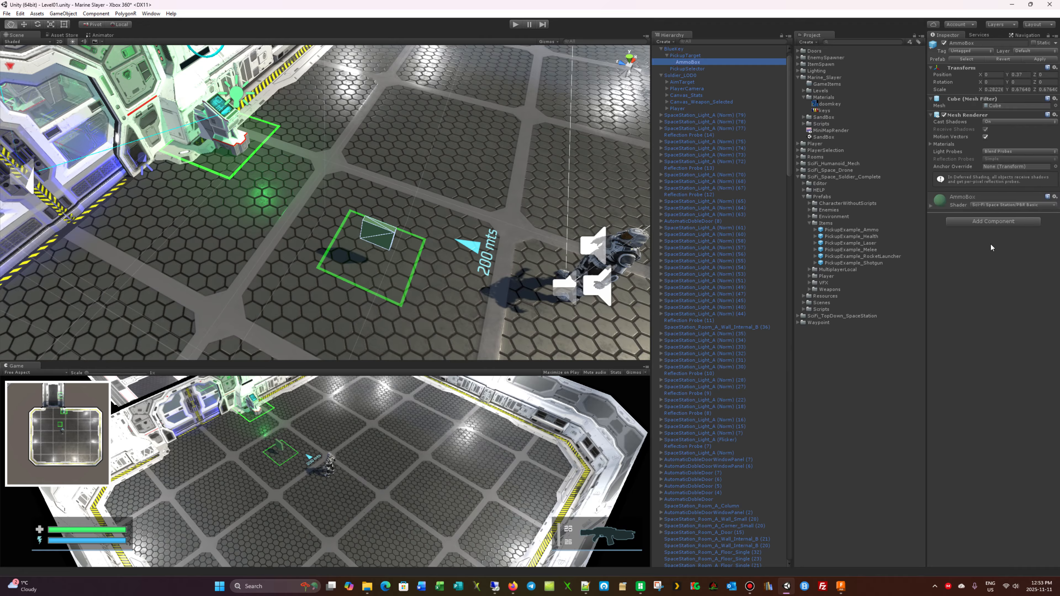
left_click(931, 206)
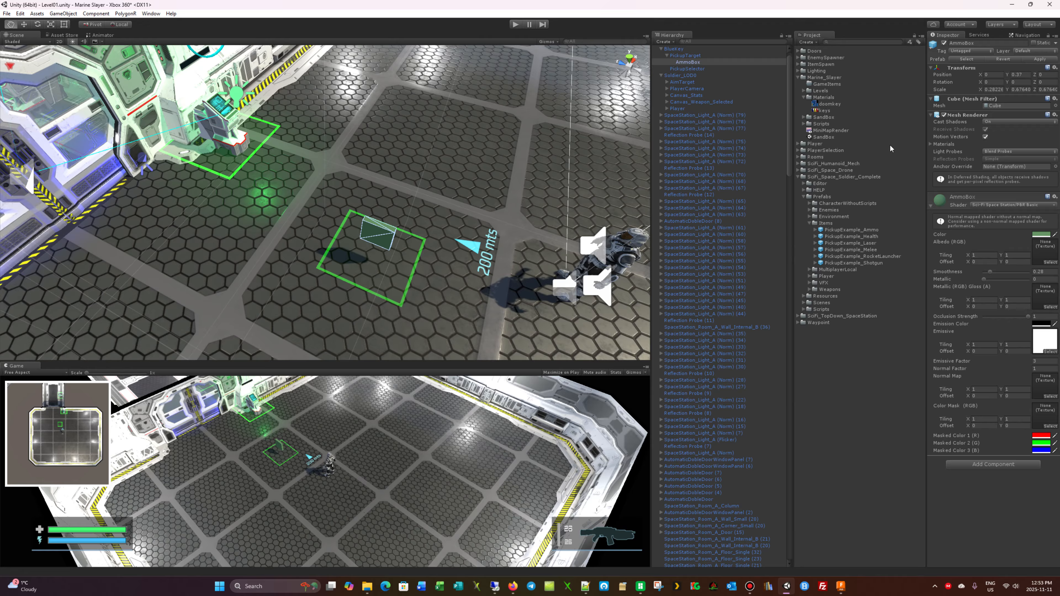
left_click(823, 107)
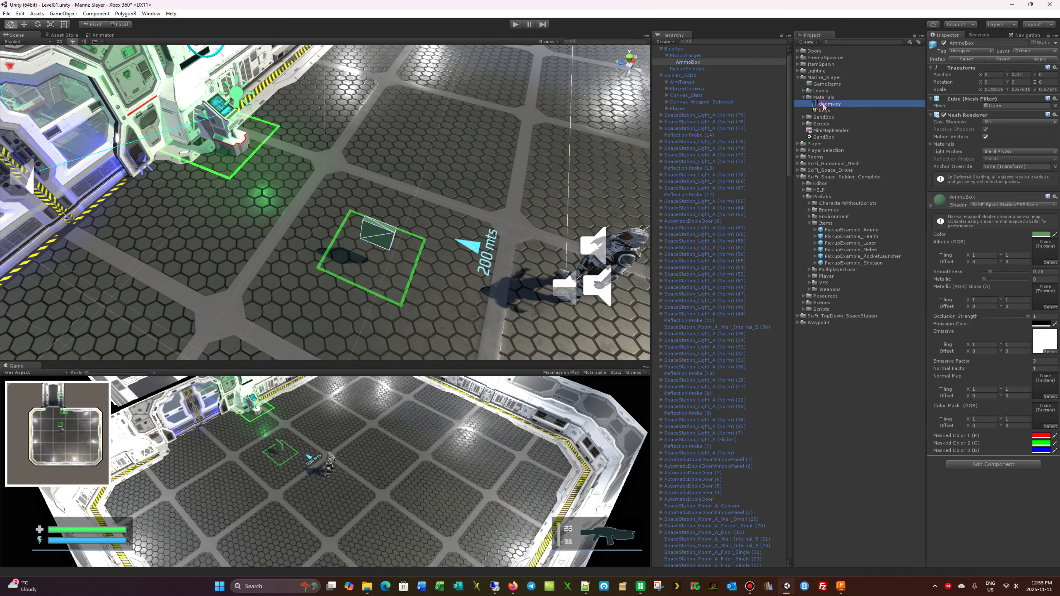
left_click_drag(824, 107, 1045, 257)
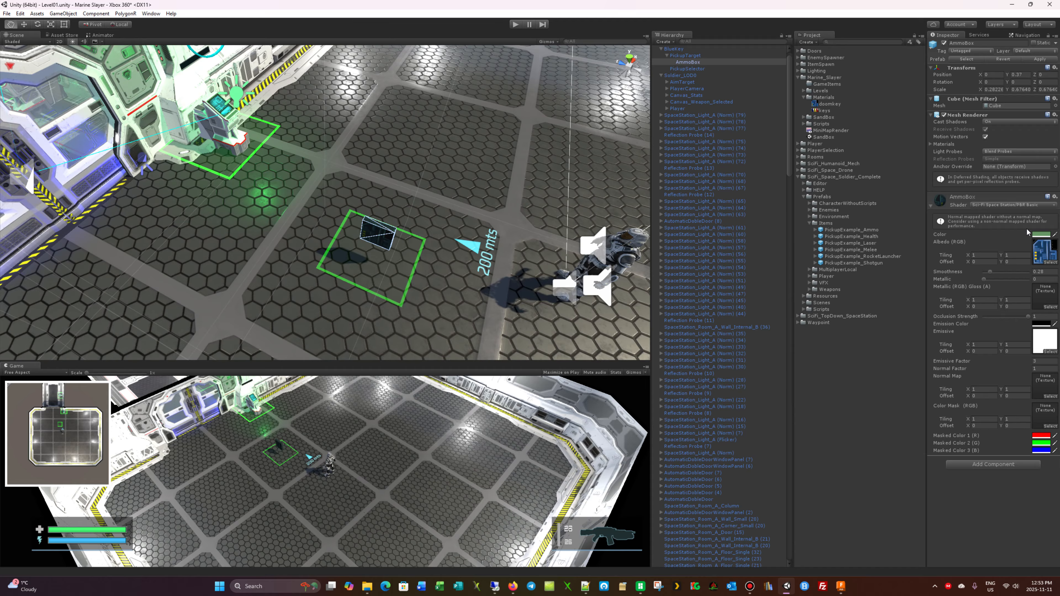
Step: Set the AmmoBox material's base colour to white (FFFFFFFF)
left_click(1042, 236)
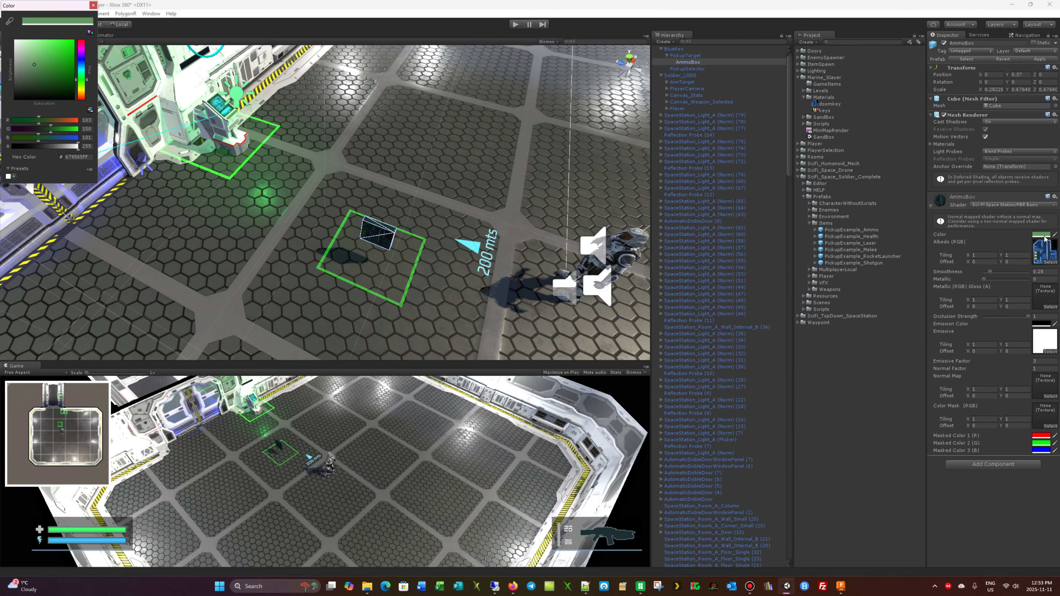
left_click(80, 60)
mouse_move(33, 65)
left_mouse_down()
mouse_move(34, 43)
mouse_move(12, 42)
left_mouse_up()
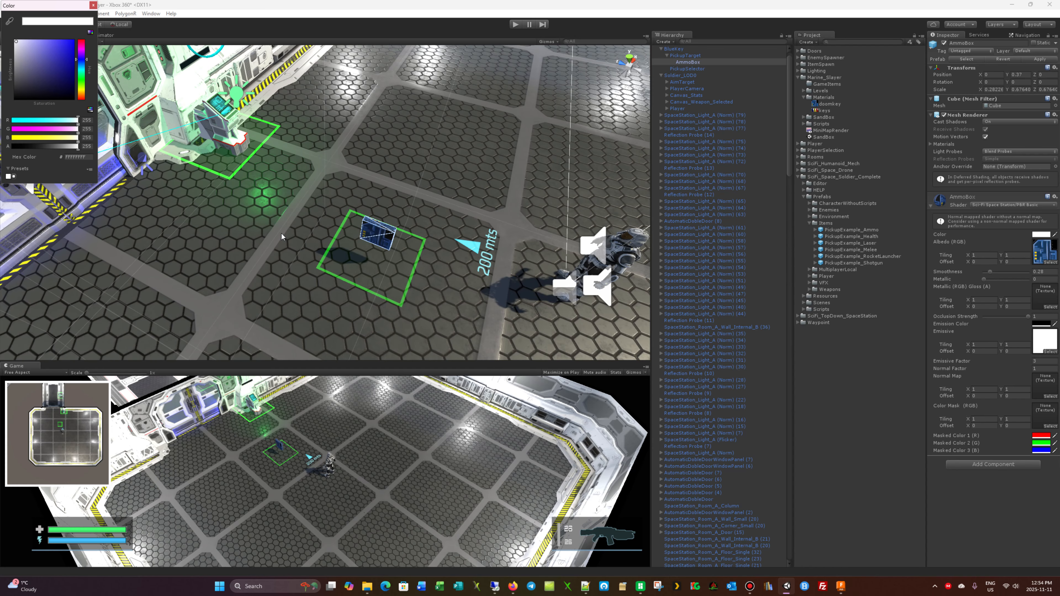
left_click(93, 5)
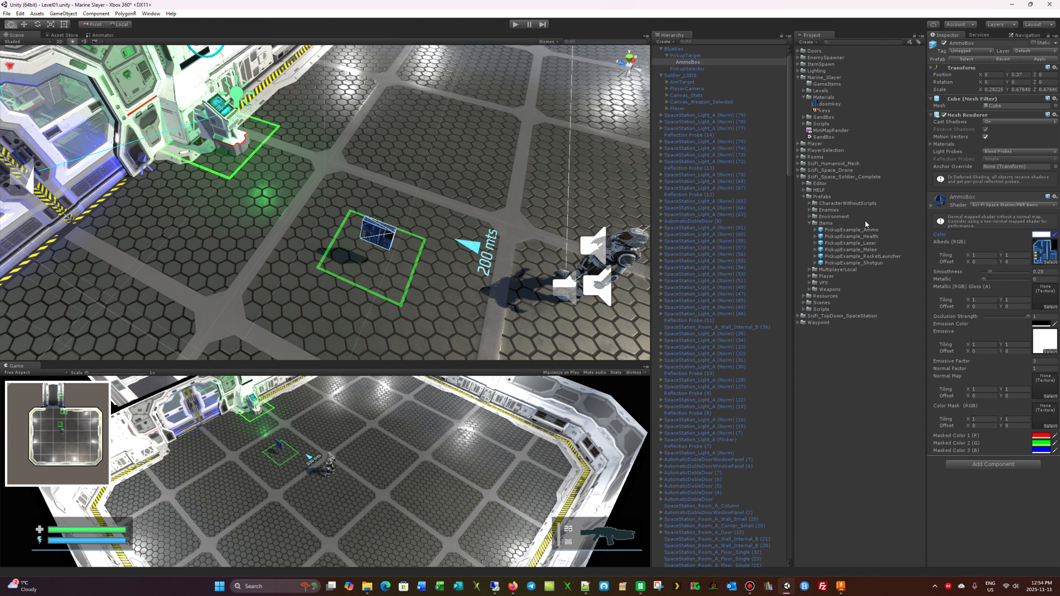
Step: Remove the Pr Pickup Ammo script component from the BlueKey object
left_click(682, 56)
left_click(687, 62)
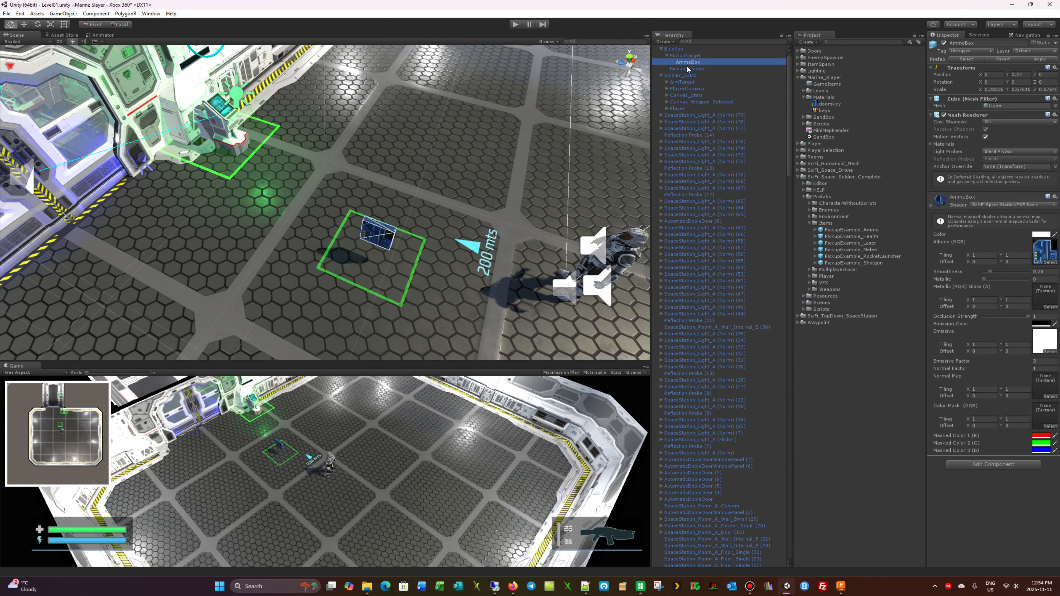
left_click(687, 69)
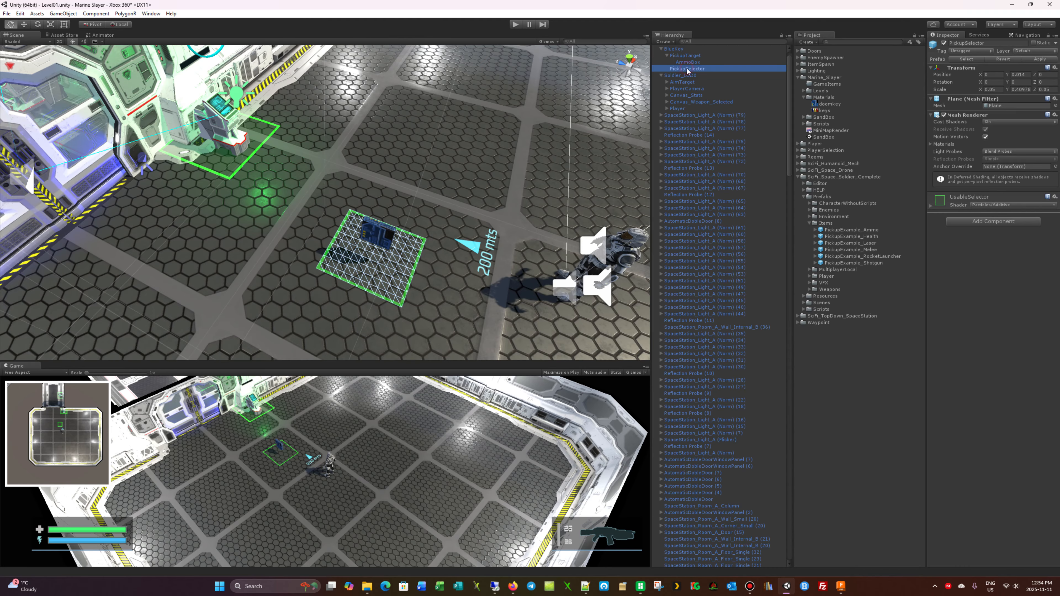
left_click(674, 49)
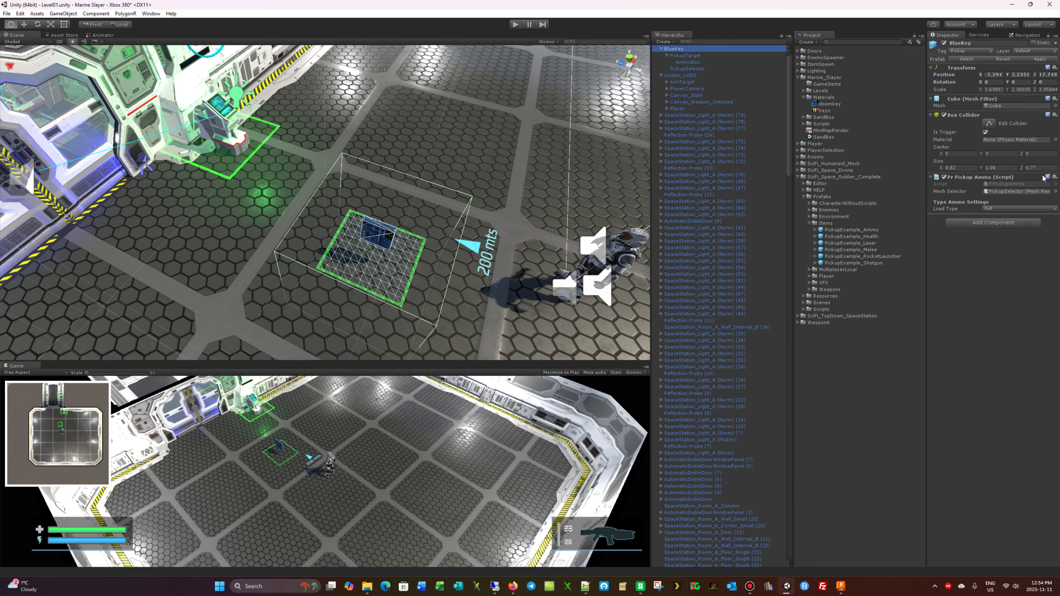
left_click(1054, 177)
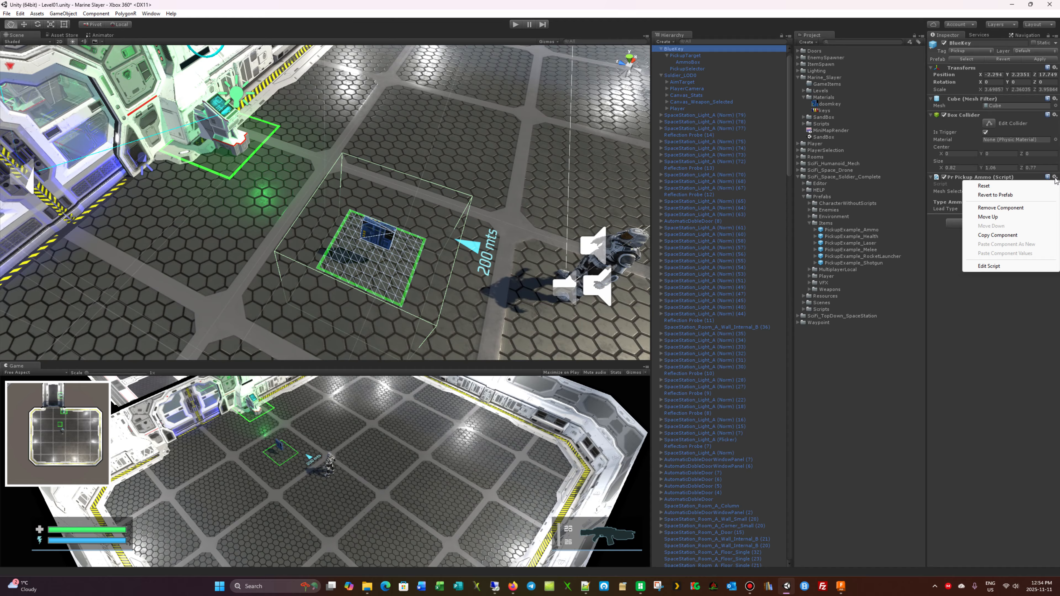
left_click(1024, 208)
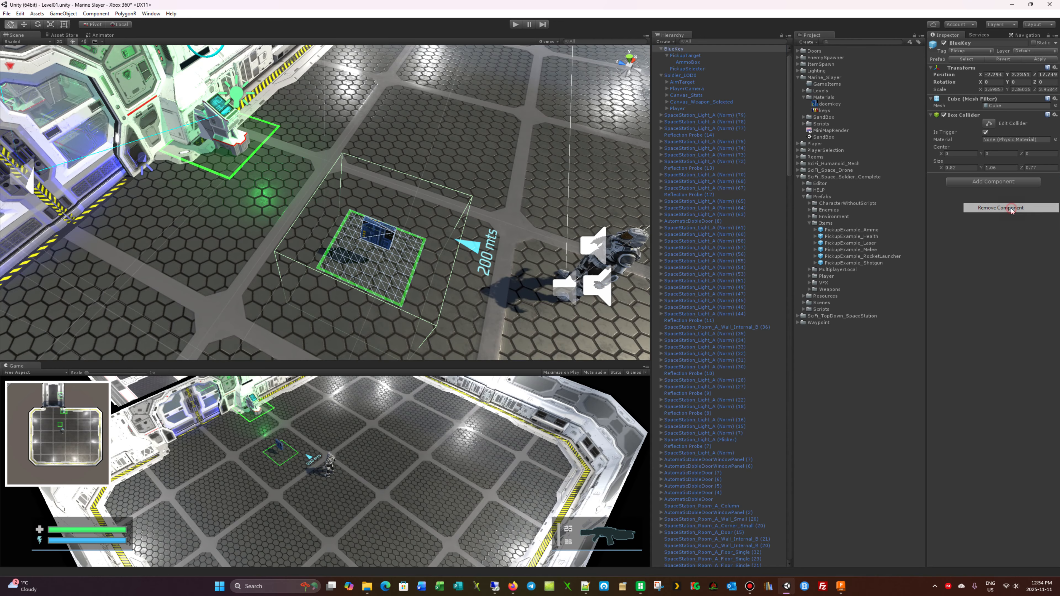
Step: Add the Pr Pickup Key script to BlueKey with its key type set to Blue
left_click(1002, 184)
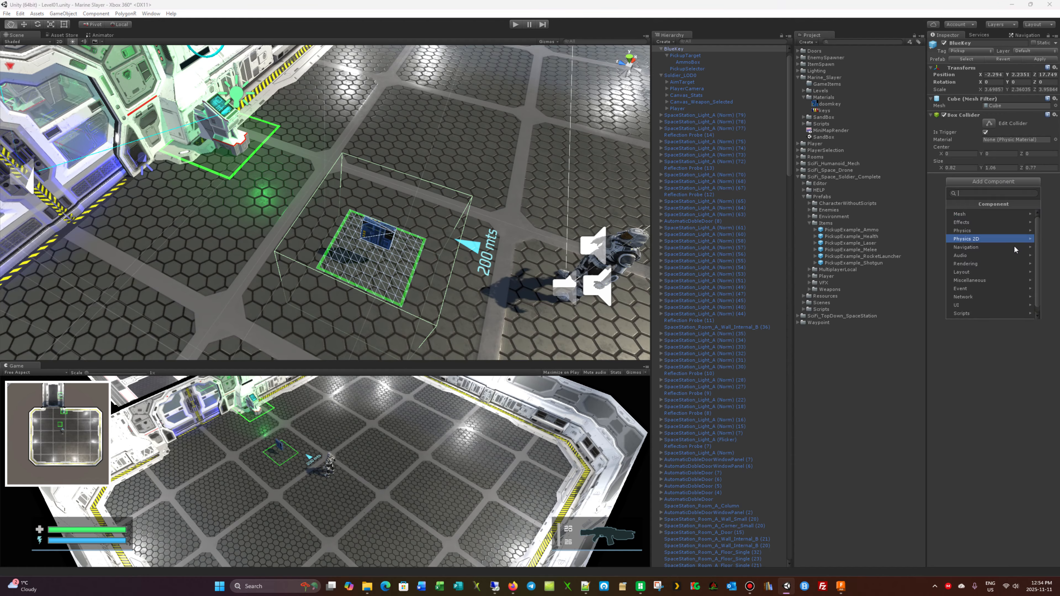
left_click(992, 314)
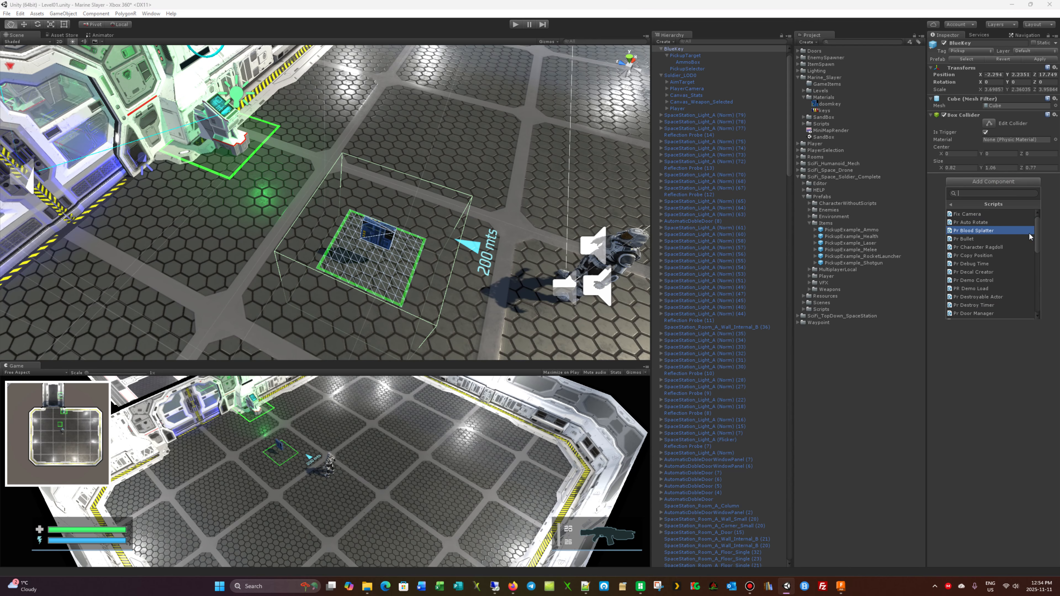
left_click_drag(1038, 236, 1039, 276)
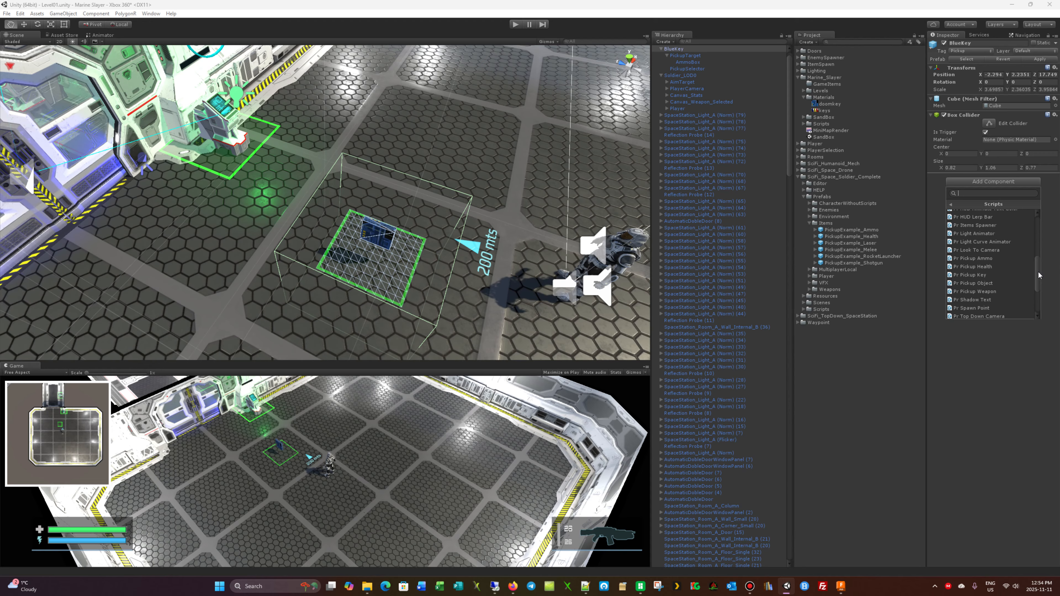
left_click(967, 275)
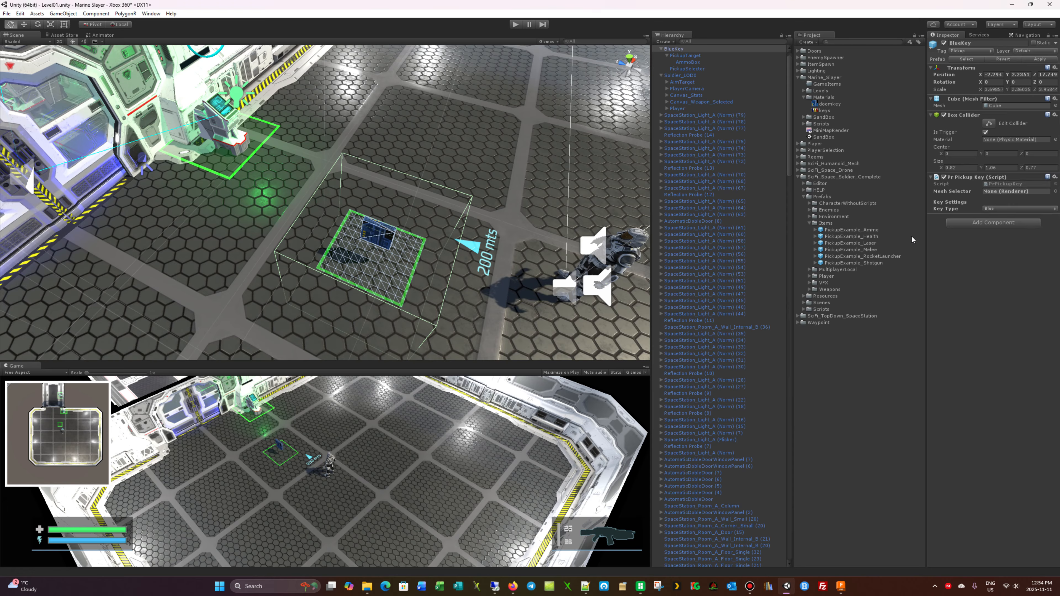
left_click(996, 211)
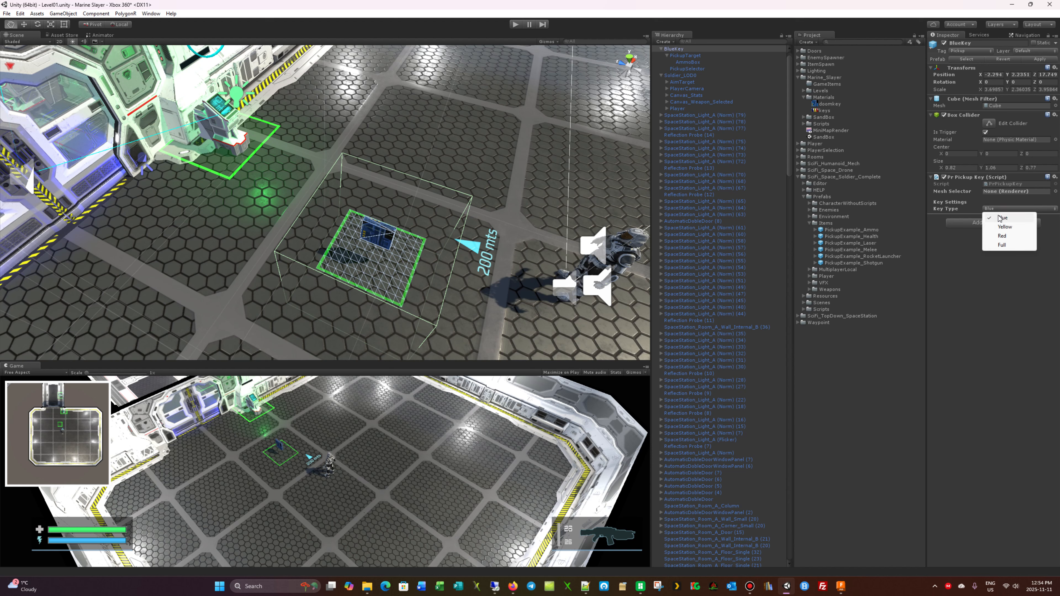
left_click(1018, 216)
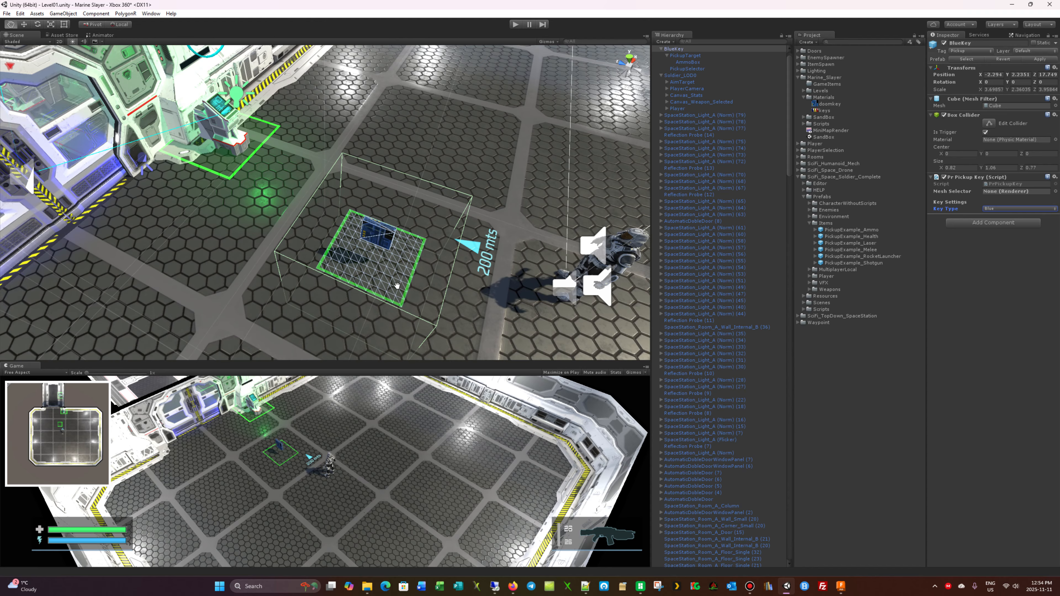
Step: Select the blue-lit door AutomaticDobleDoorWindowPanel (2) in the scene and expand its child objects
left_click(977, 259)
scroll(236, 163, "down", 5)
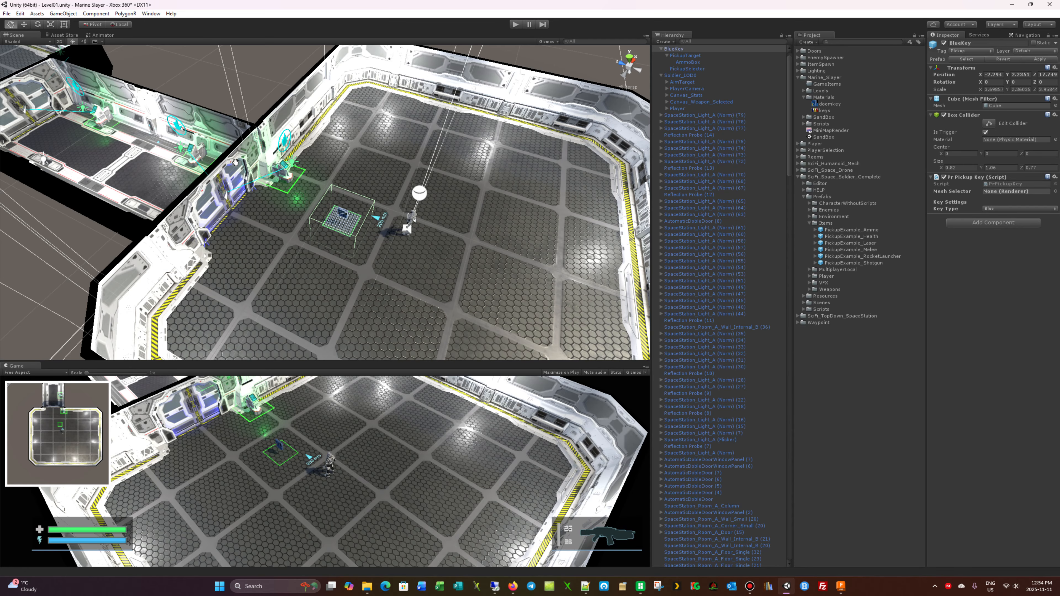
scroll(296, 193, "up", 5)
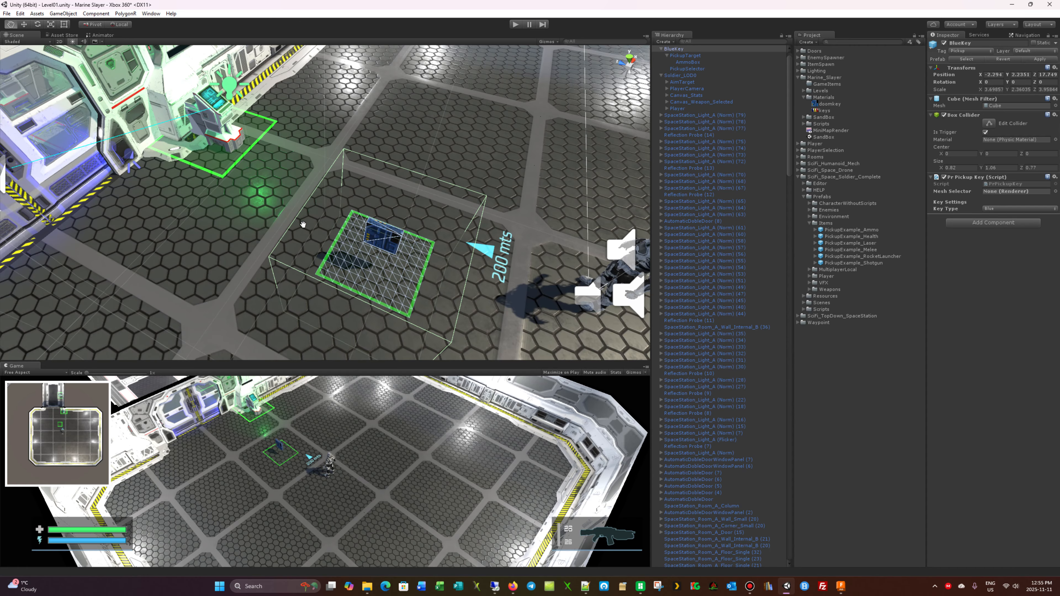
key("w")
left_click(225, 120)
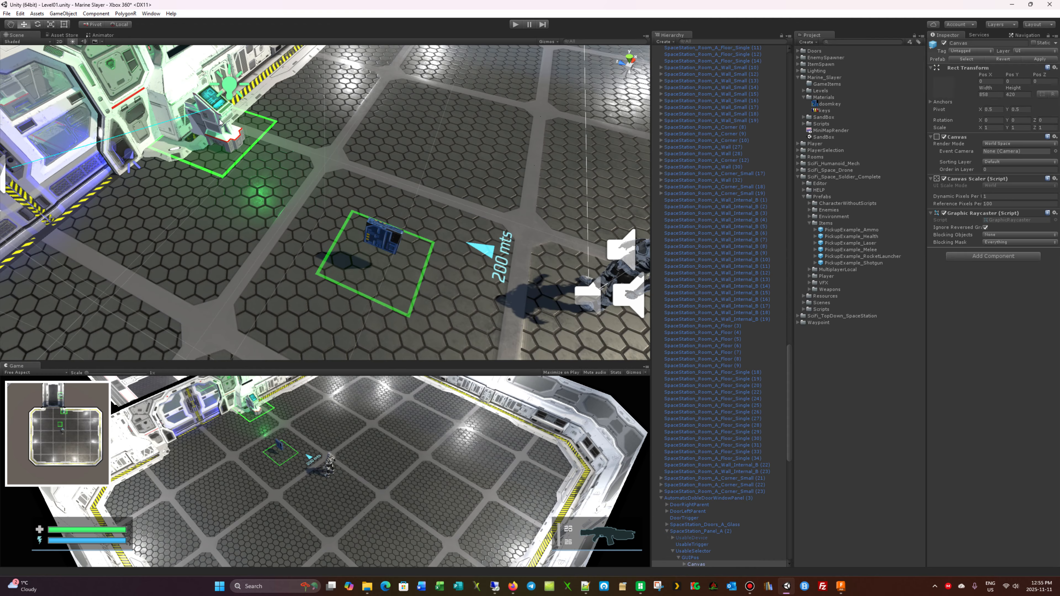
left_click(95, 142)
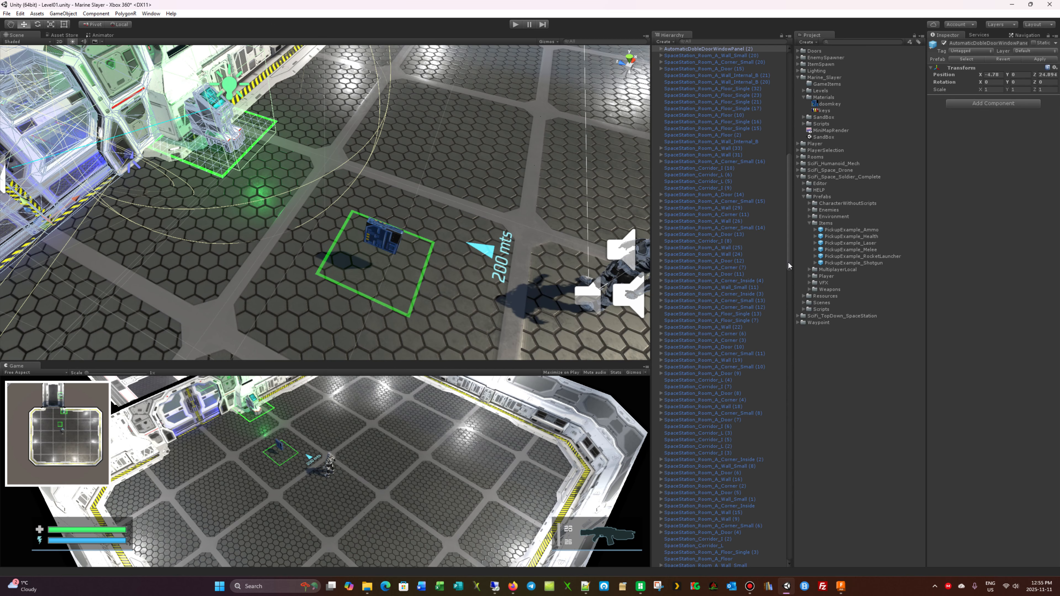
left_click(659, 49)
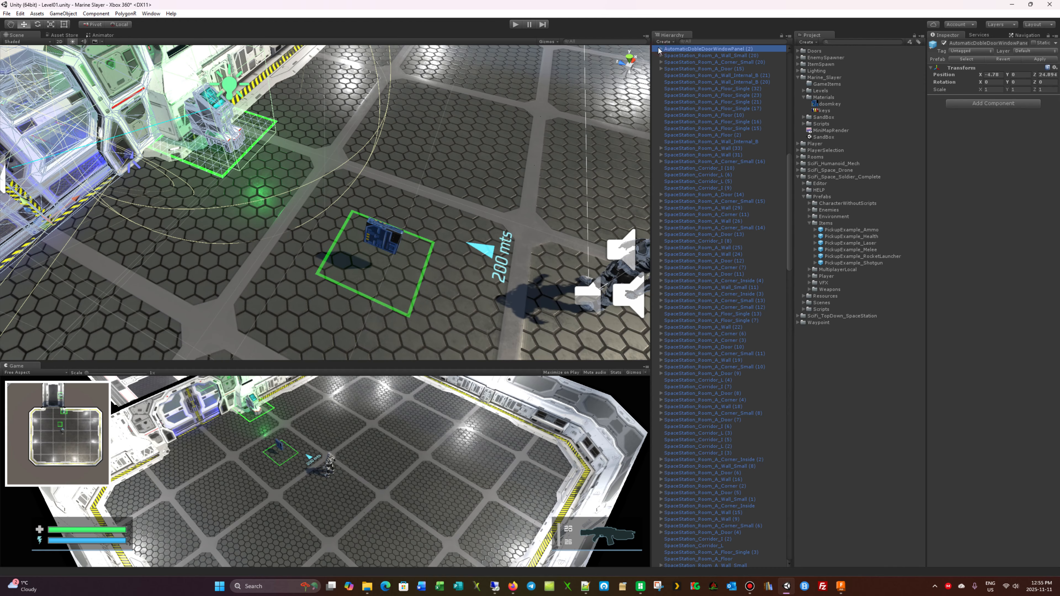
left_click(659, 49)
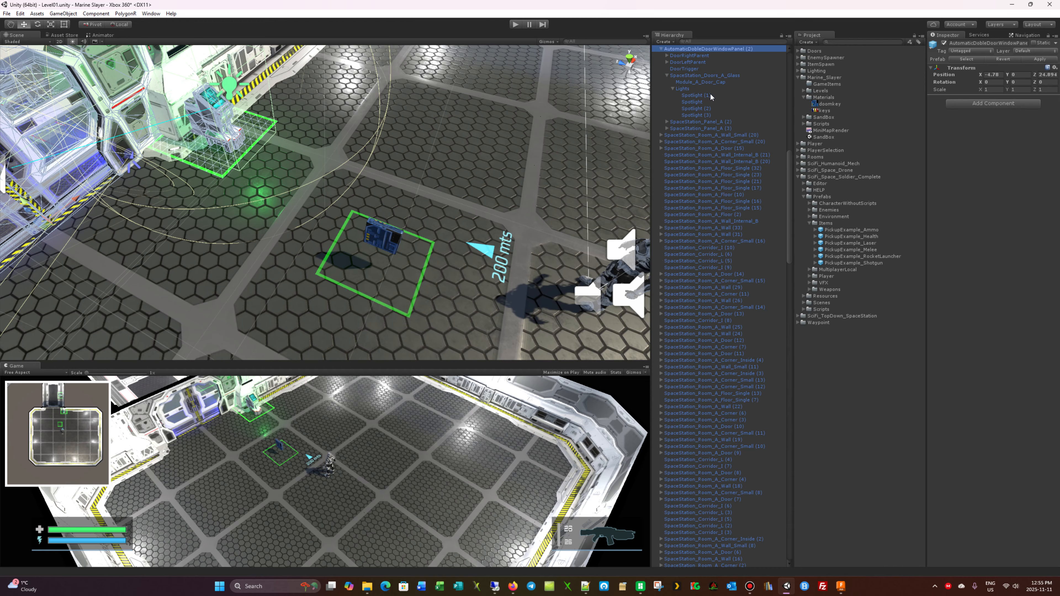
Step: Examine the door's DoorTrigger, glass frame and panel objects, including SpaceStation_Panel_A (2)'s UsableTrigger, for the key settings
left_click(684, 69)
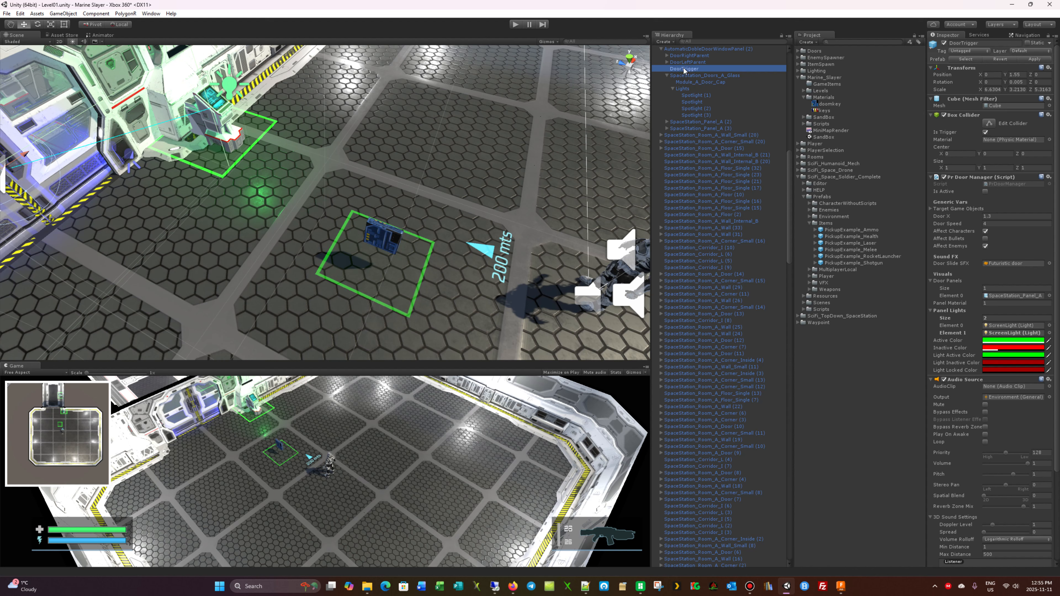
left_click(672, 89)
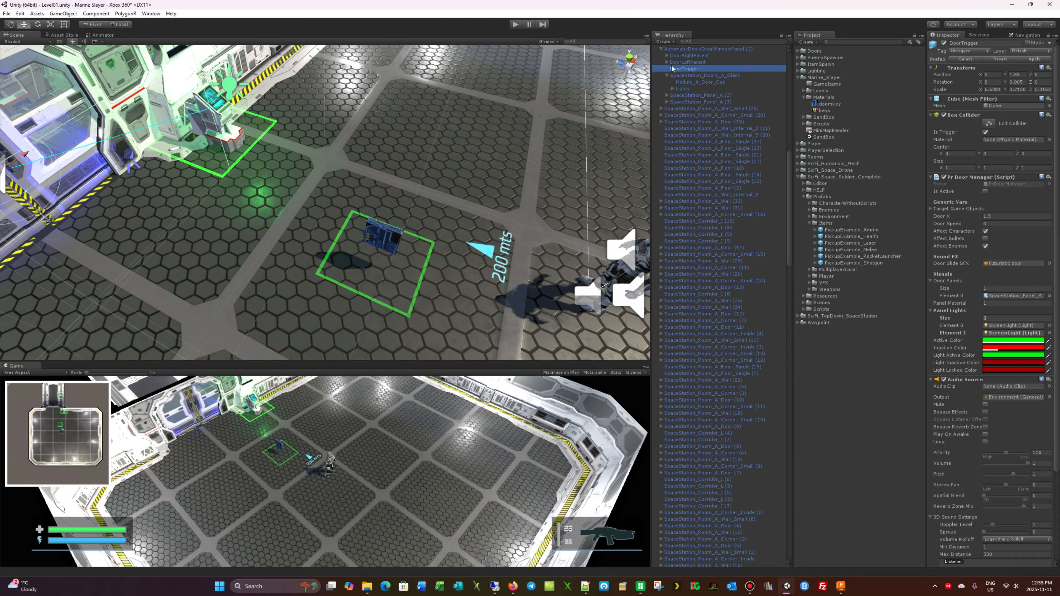
left_click(689, 76)
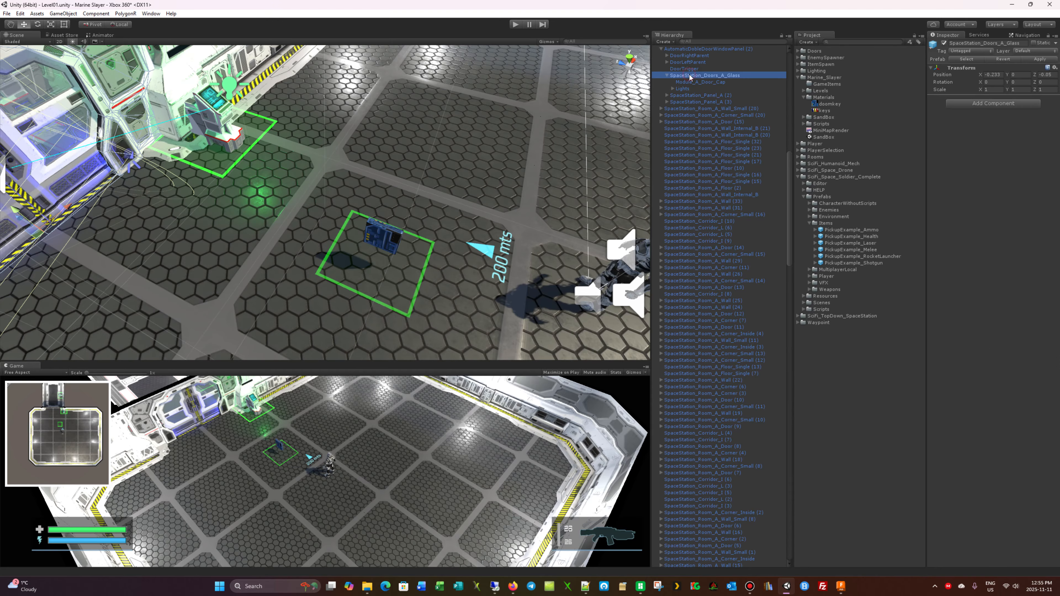
left_click(693, 95)
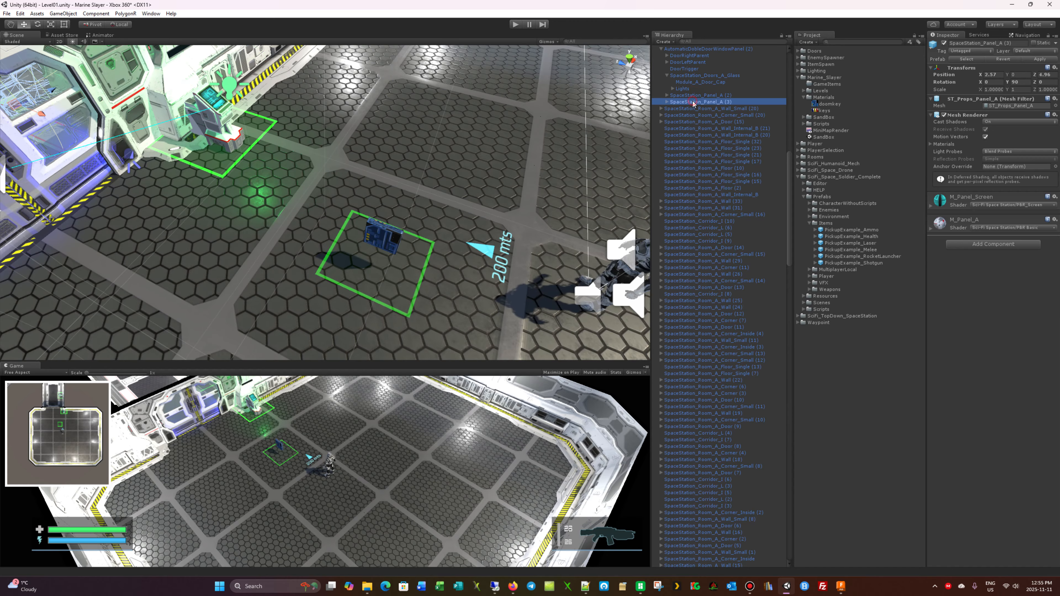
left_click(691, 102)
left_click(690, 95)
left_click(666, 95)
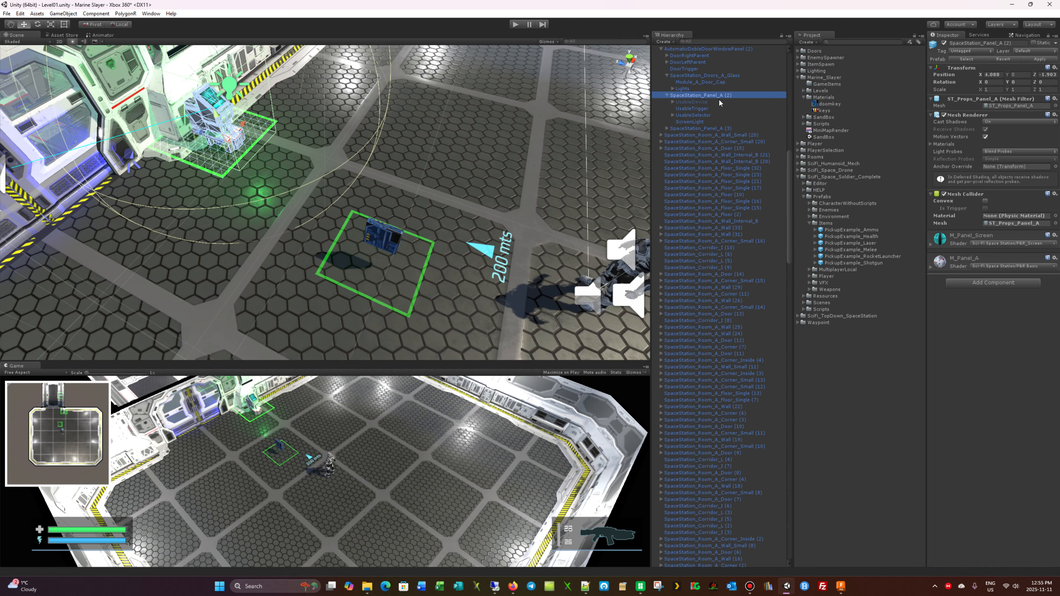
left_click(688, 109)
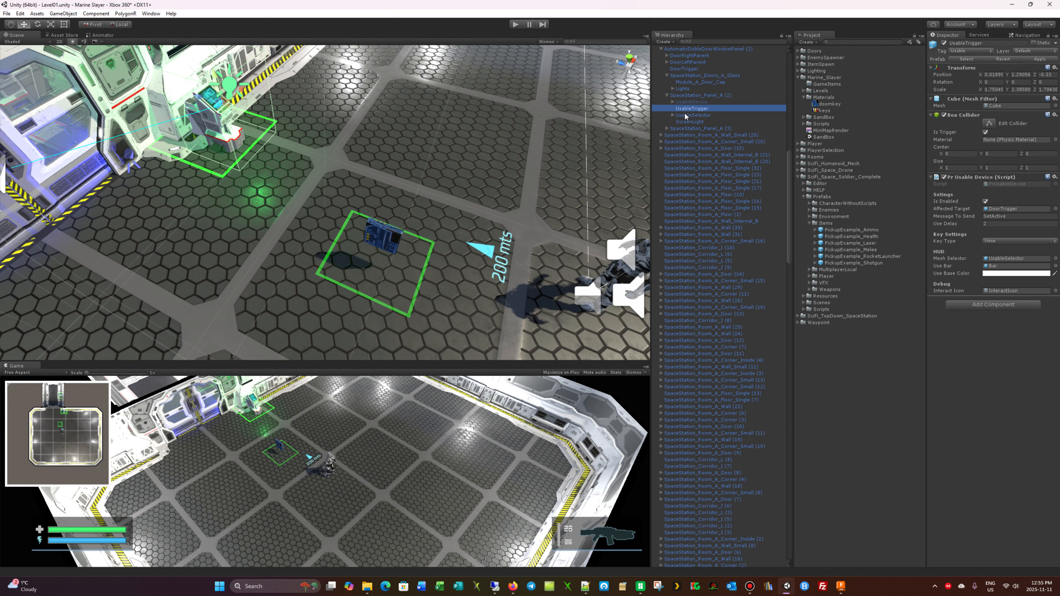
Step: Set the key type of the UsableTrigger under SpaceStation_Panel_A (3) to Blue
left_click(667, 129)
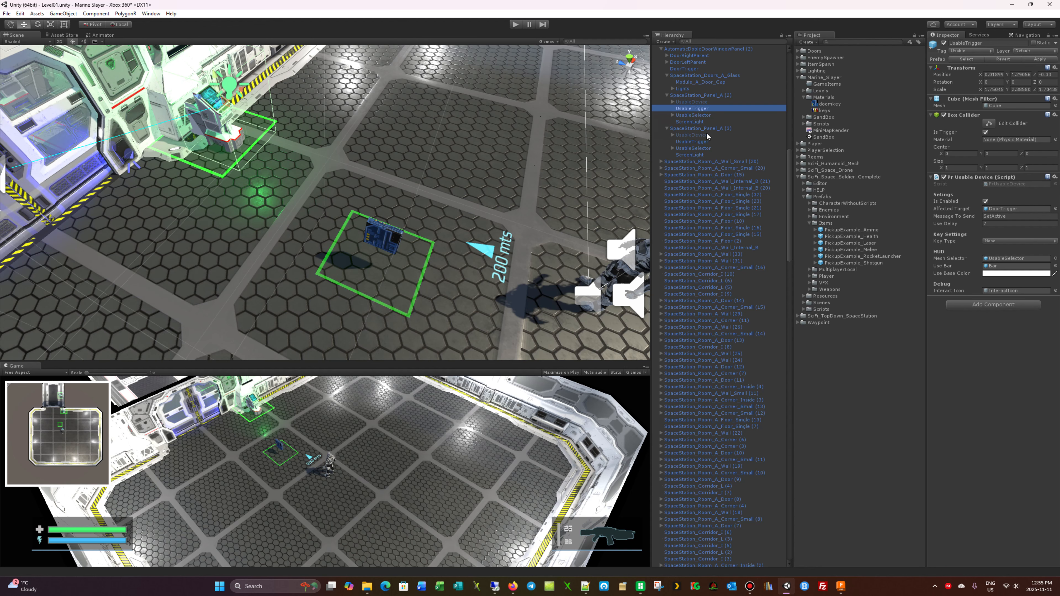
left_click(696, 142)
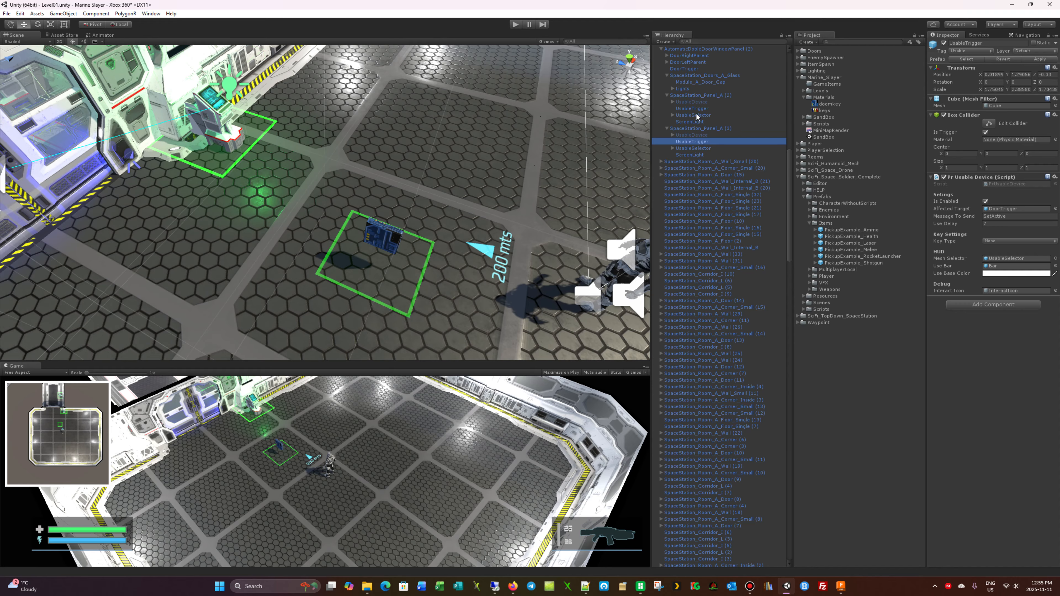
left_click(988, 240)
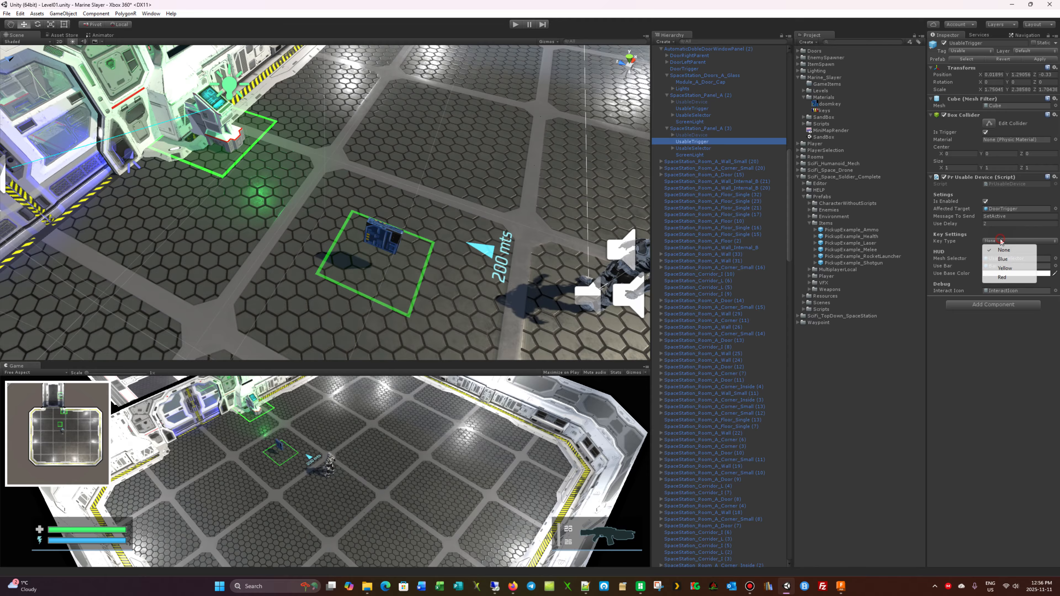
left_click(1002, 260)
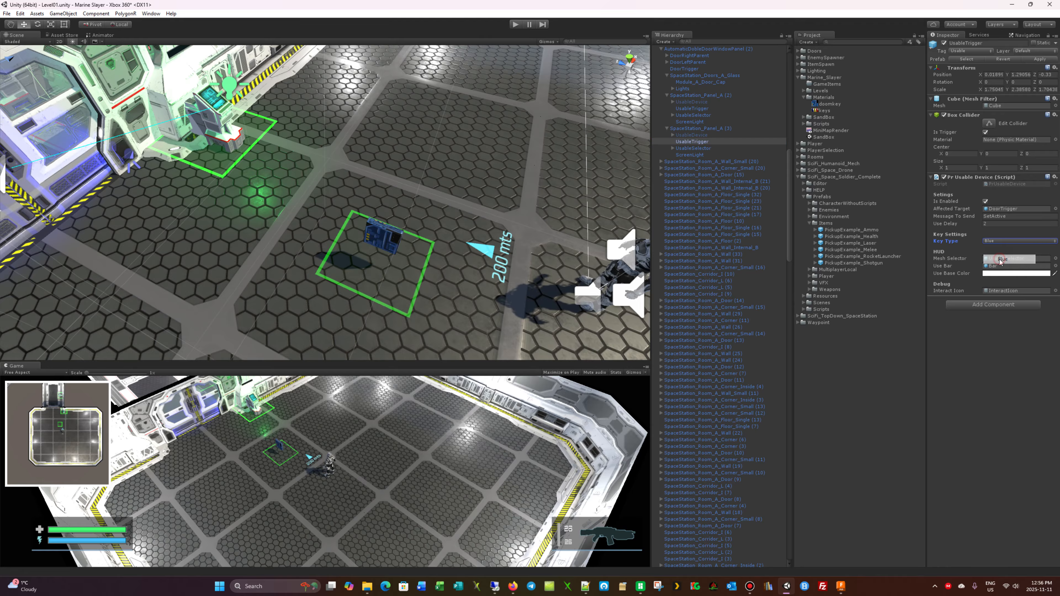
Step: Set the key type of the UsableTrigger under SpaceStation_Panel_A (2) to Blue
left_click(697, 109)
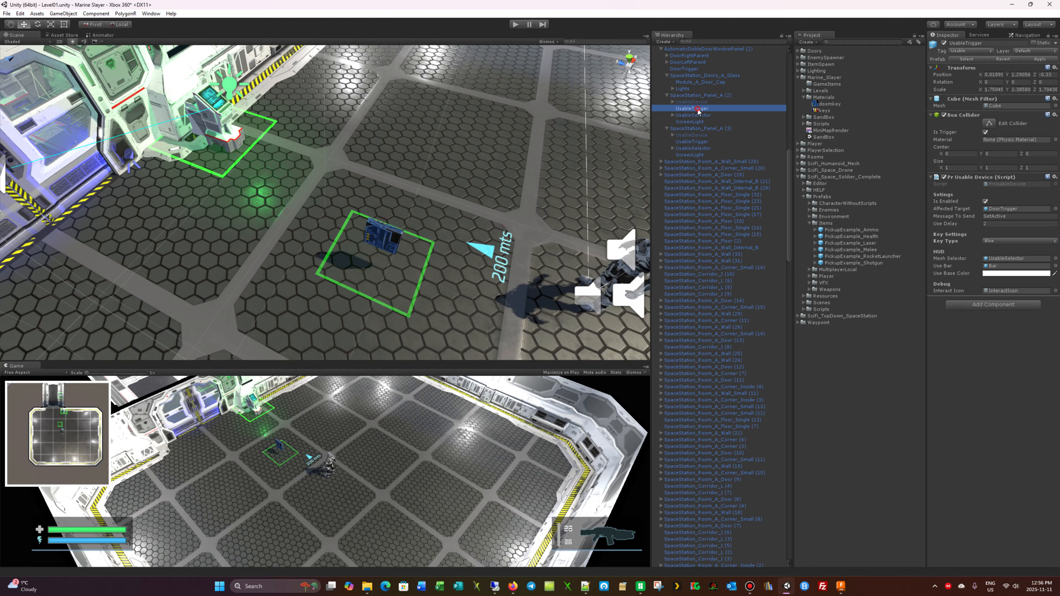
left_click(994, 242)
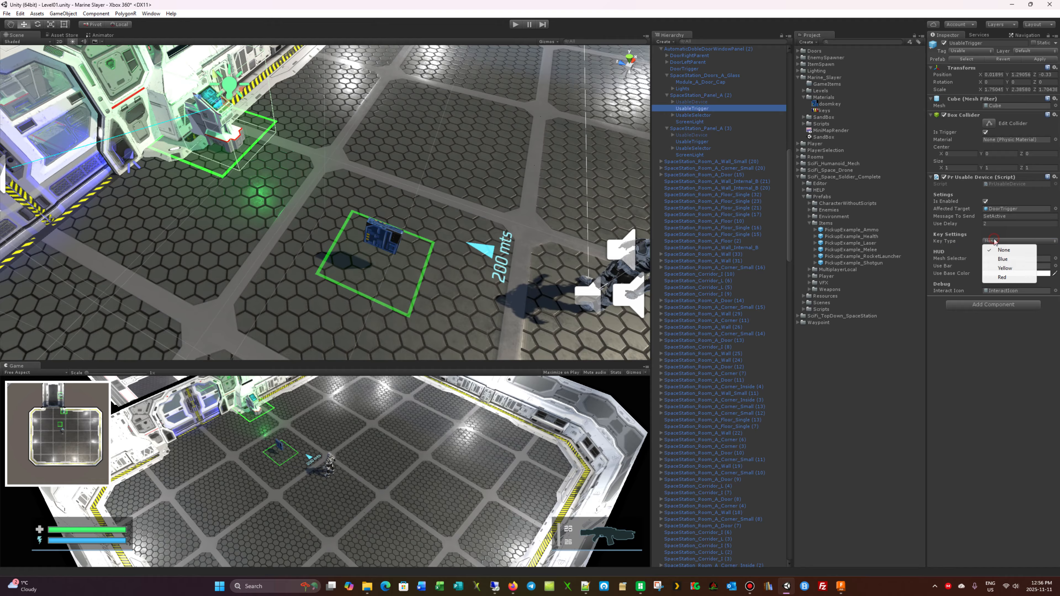
left_click(1002, 259)
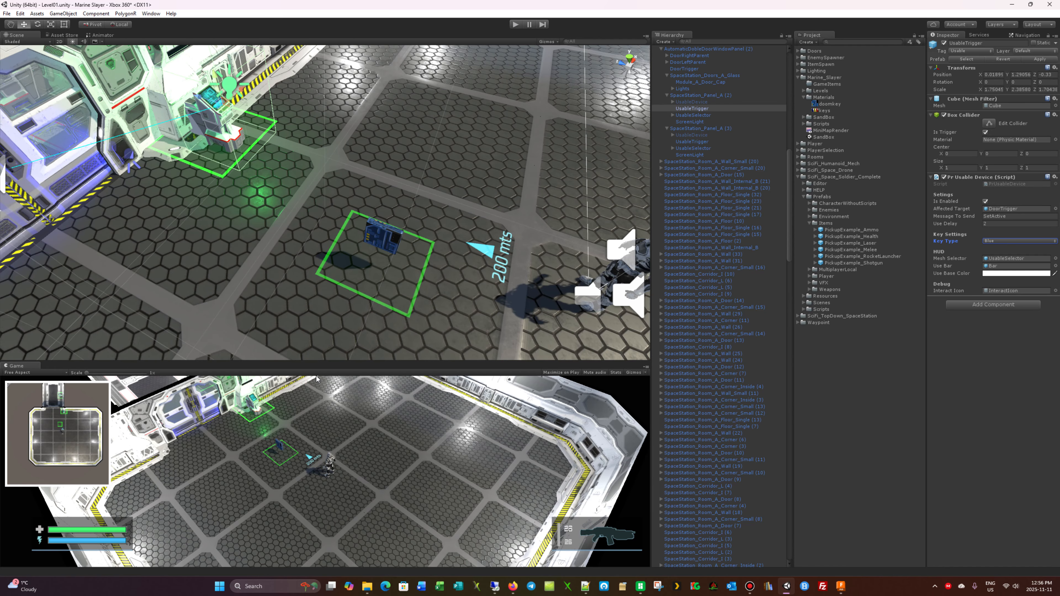
Step: Play-test the blue key and door panel in an enlarged Game view, and restore the larger Scene view after stopping
left_click_drag(314, 361, 326, 209)
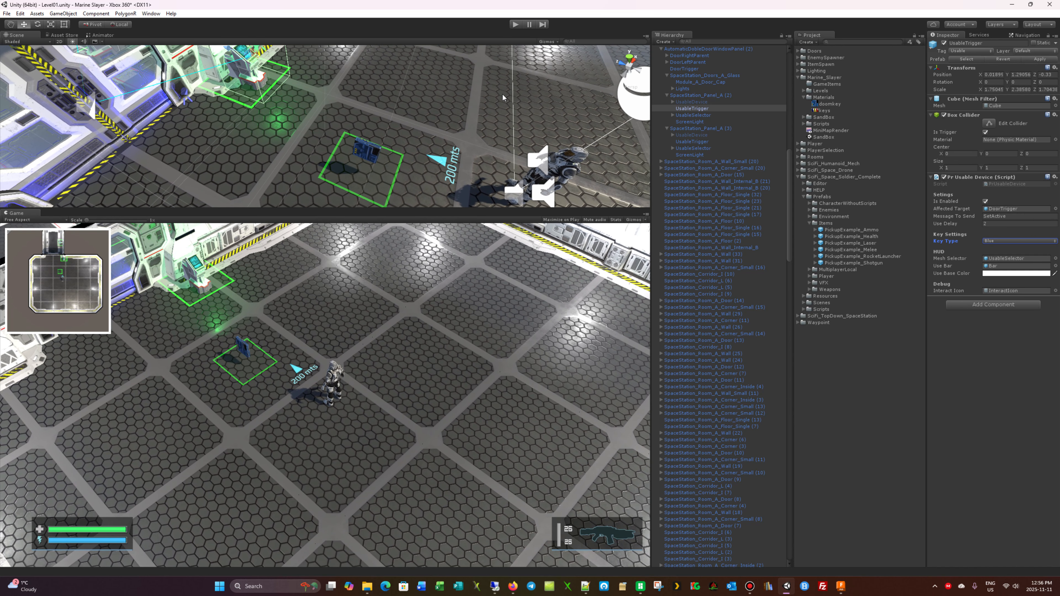
left_click(515, 24)
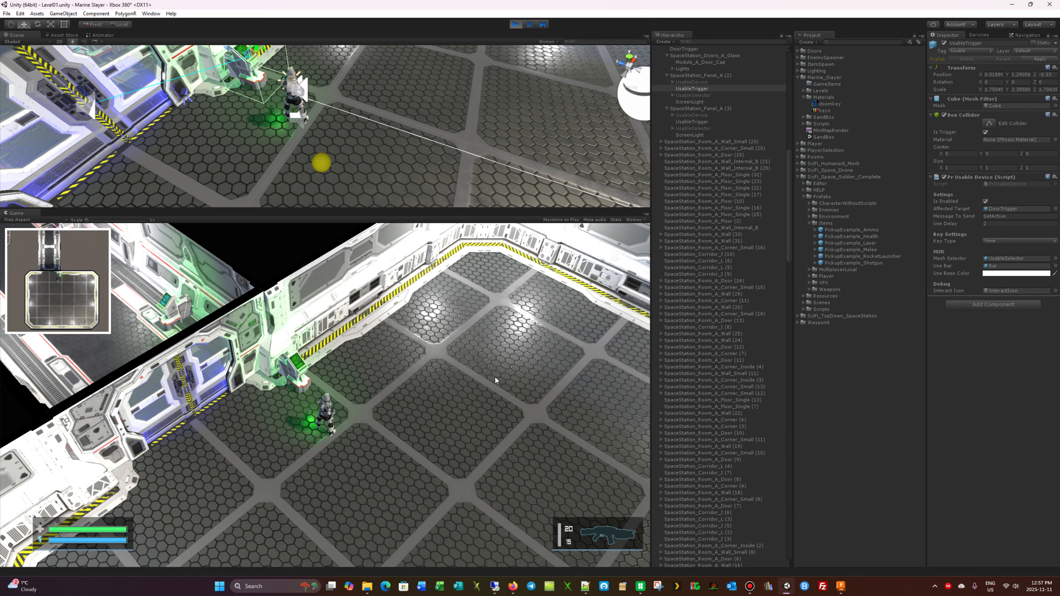
key("ctrl+p")
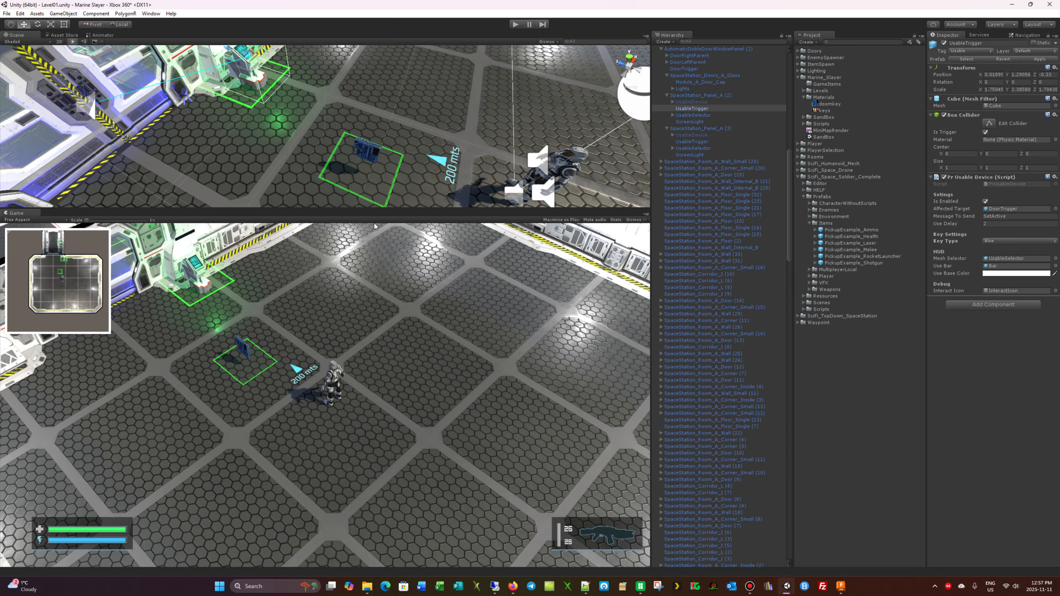
left_click_drag(374, 210, 361, 374)
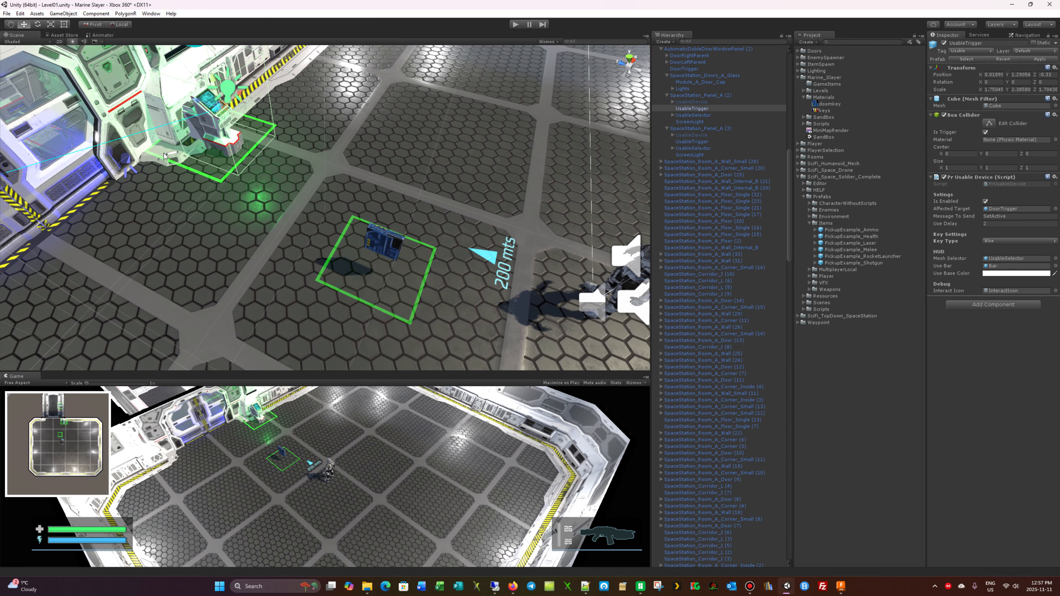
Step: Switch the Scene view to 2D and frame the HUD canvas with the minimap, health bars and weapon display
left_click(59, 43)
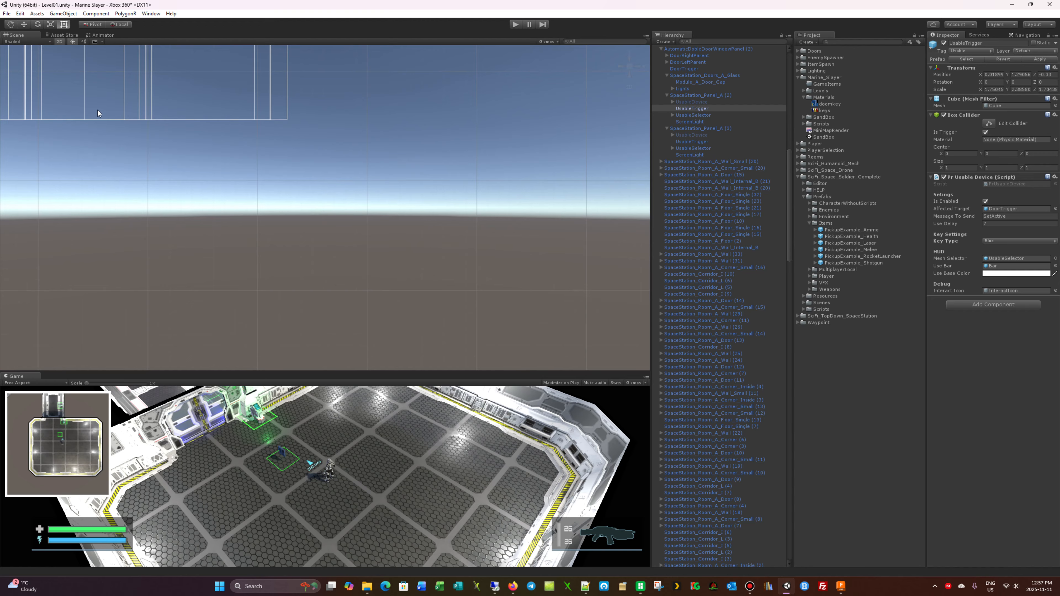
left_click(10, 23)
scroll(95, 99, "up", 6)
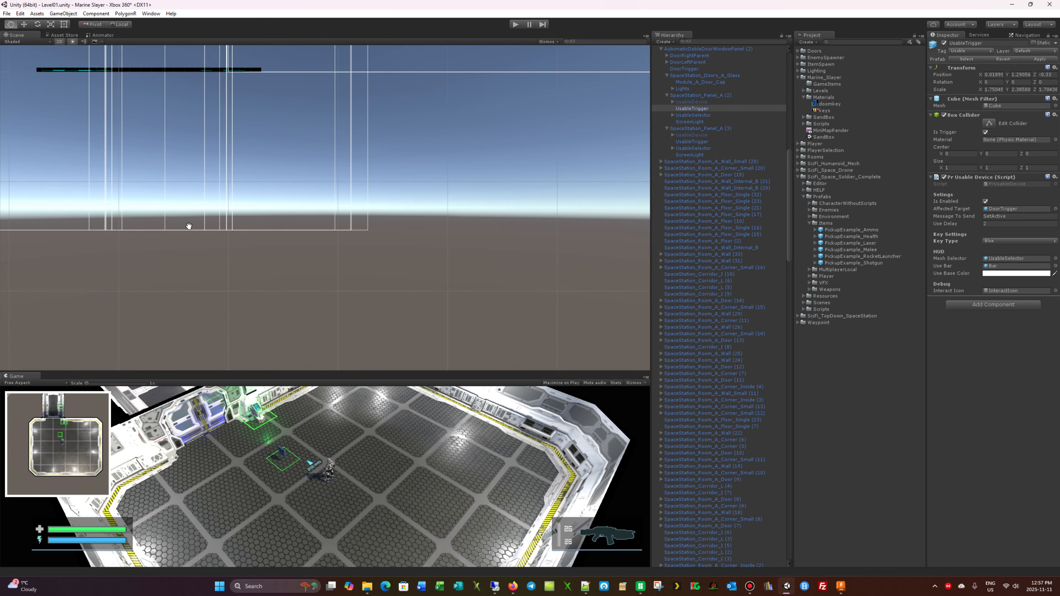
scroll(240, 203, "down", 8)
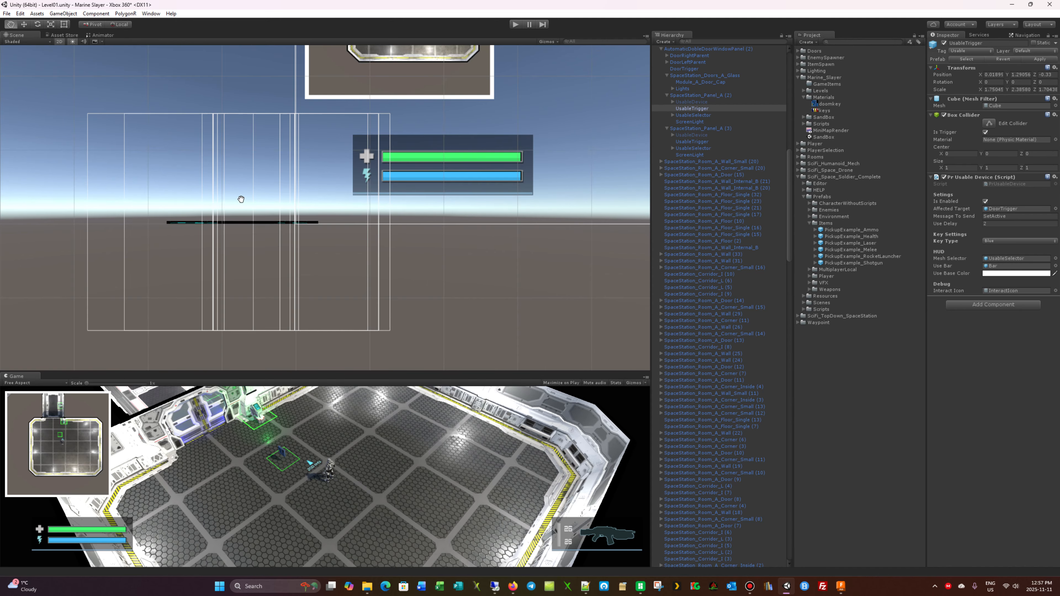
scroll(242, 197, "down", 4)
scroll(244, 194, "down", 4)
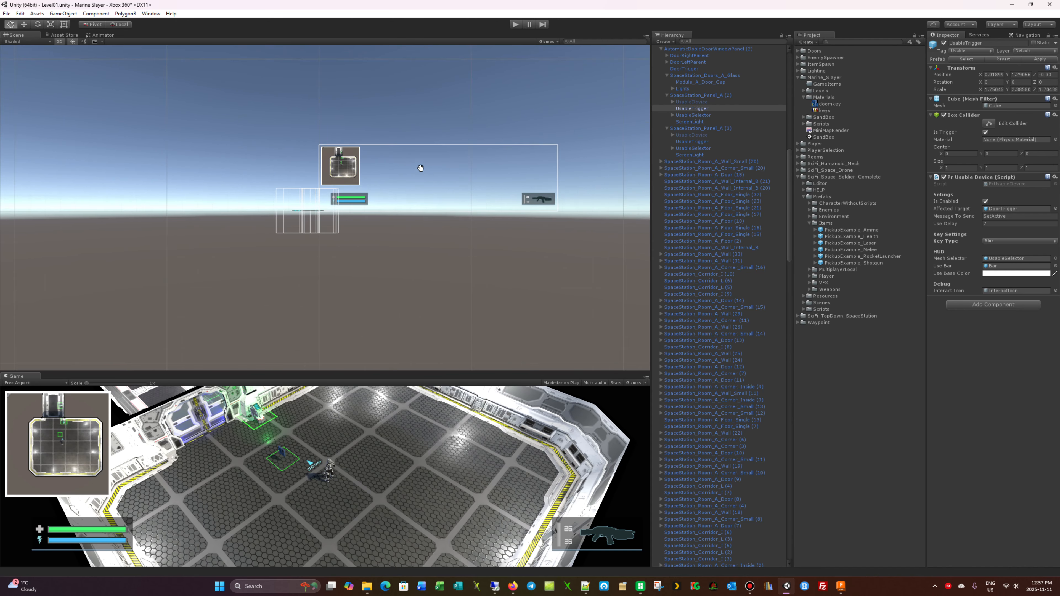
left_click_drag(493, 194, 416, 233)
scroll(399, 277, "up", 3)
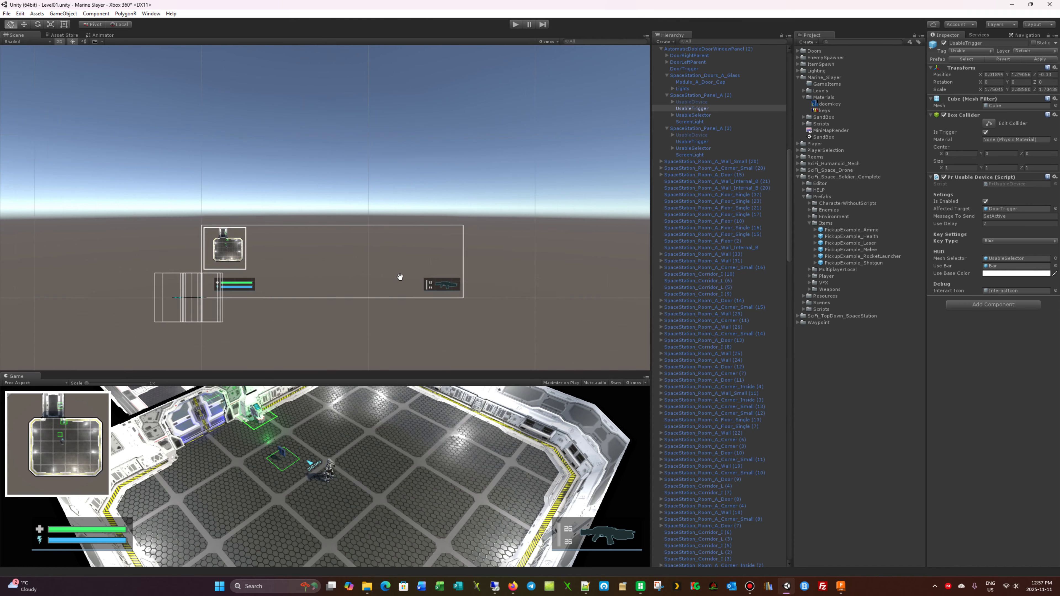
left_click_drag(399, 285, 410, 230)
scroll(294, 208, "up", 3)
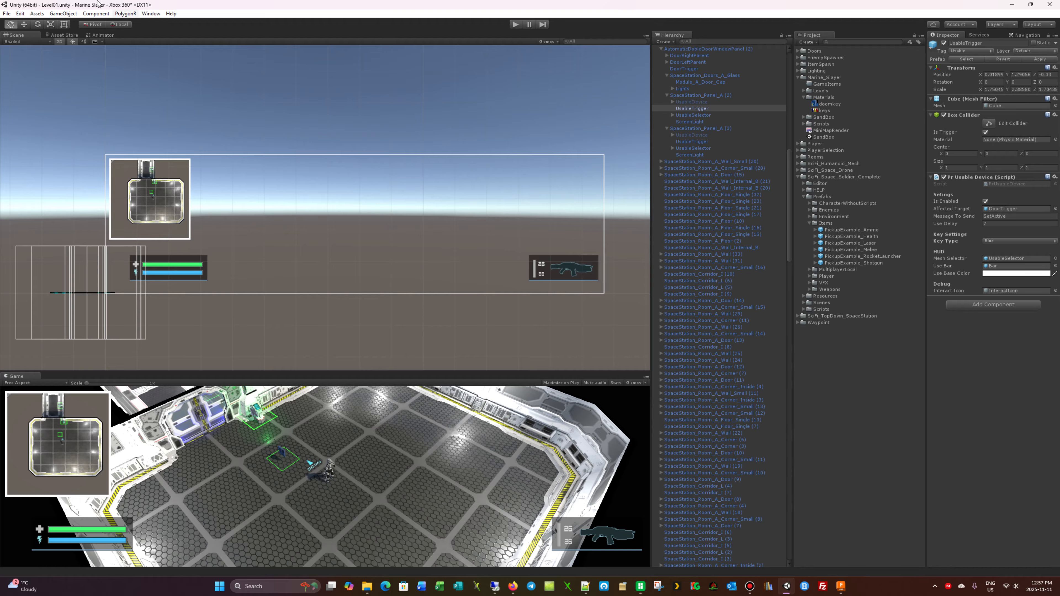
Step: Move HealthBlackBox under Canvas_Stats to the upper-right corner of the HUD canvas, at about X 337, Y 88
left_click(24, 24)
left_click(193, 280)
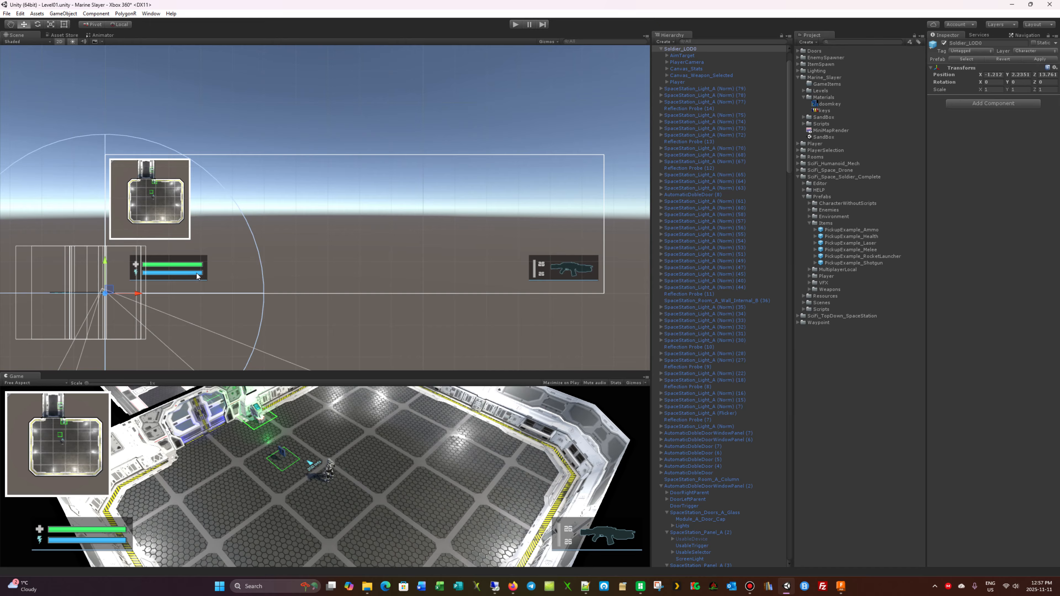
left_click(194, 279)
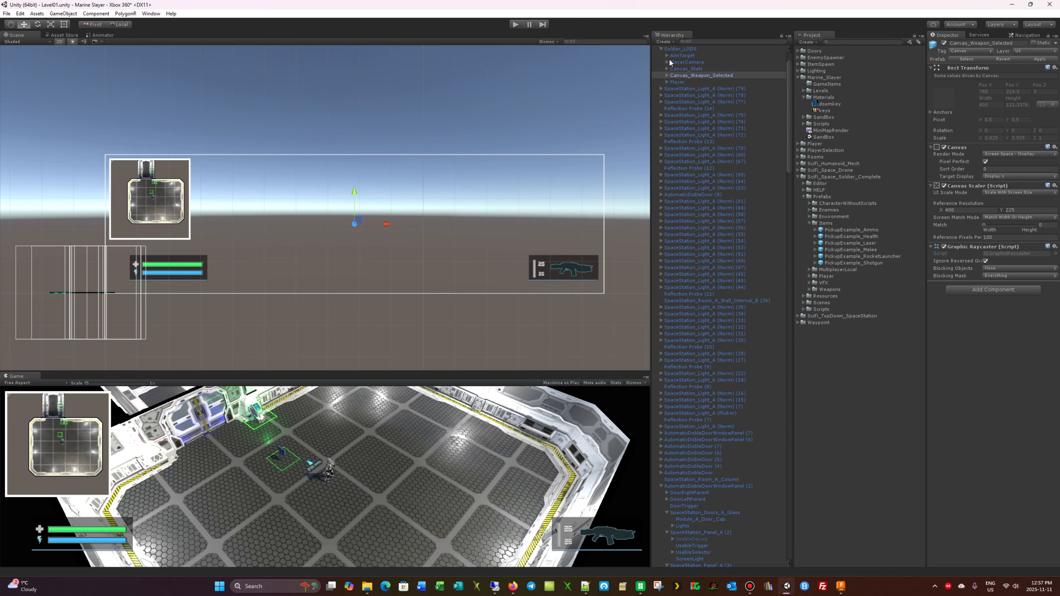
left_click(666, 83)
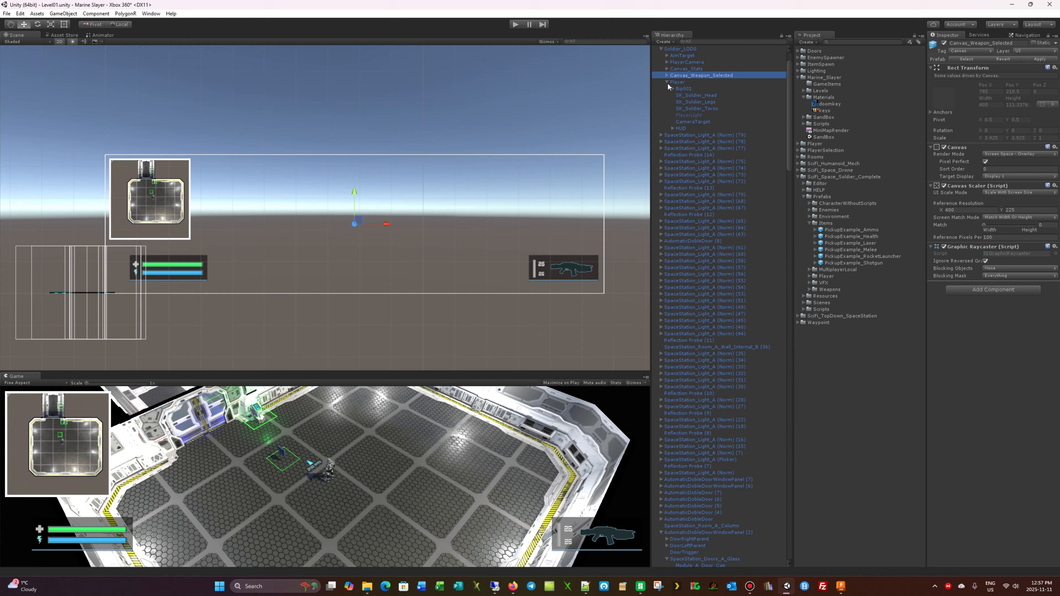
left_click(672, 128)
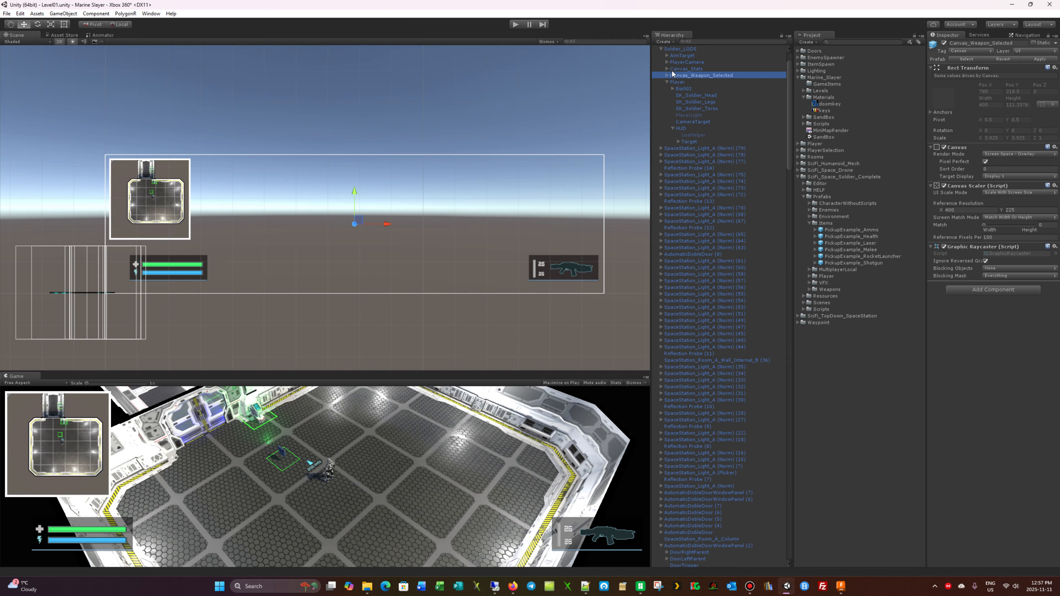
left_click(667, 81)
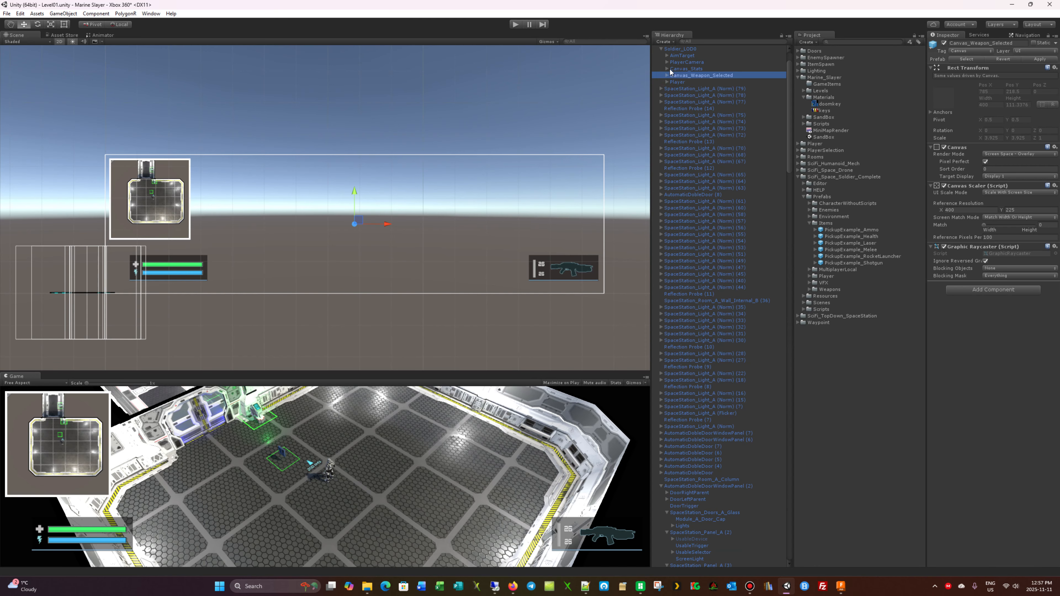
left_click(665, 68)
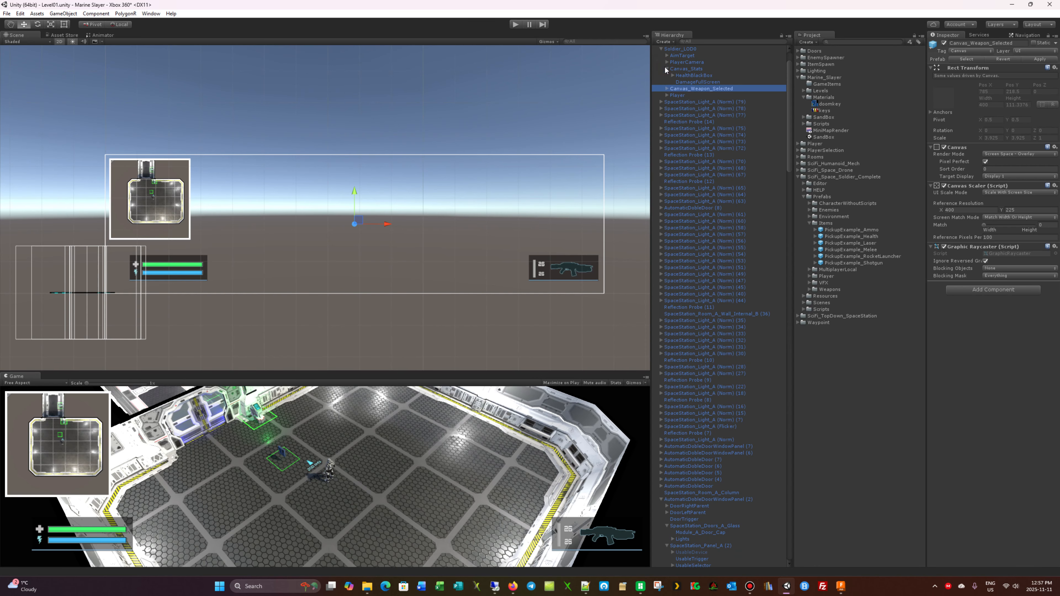
left_click(689, 68)
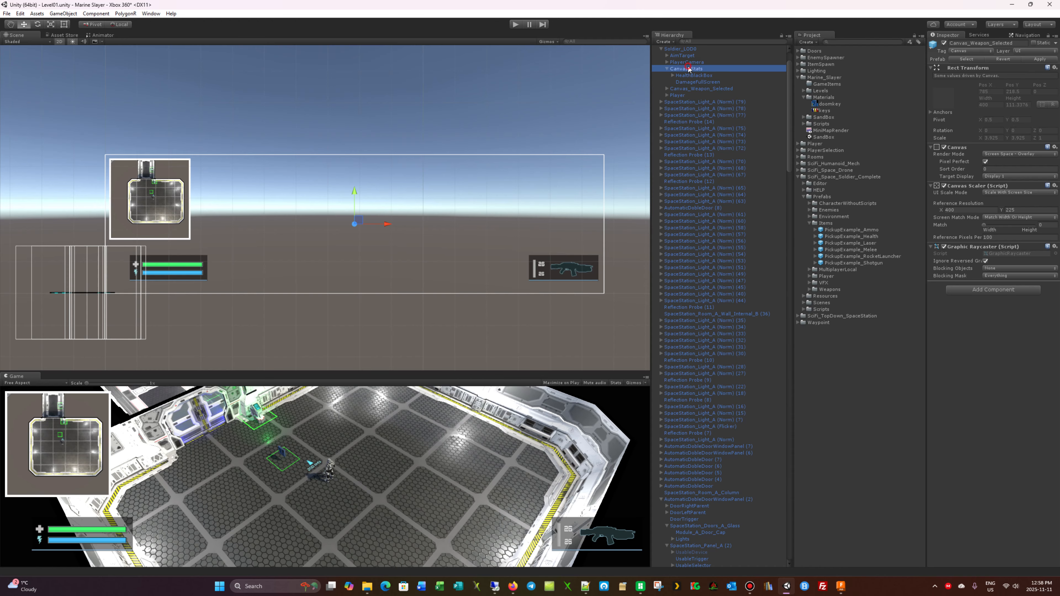
left_click(686, 76)
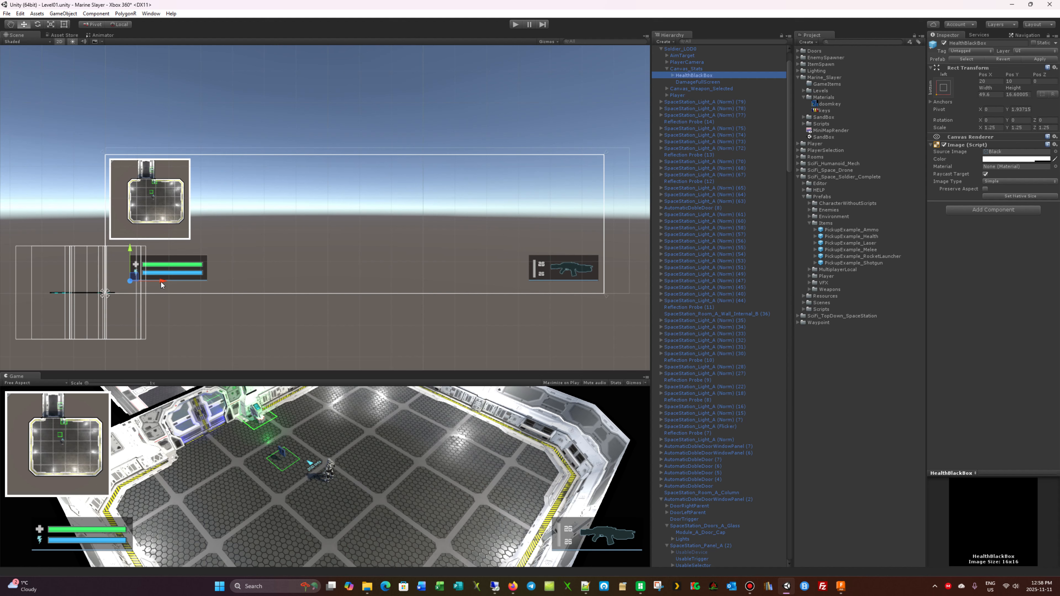
mouse_move(162, 281)
left_mouse_down()
mouse_move(555, 273)
mouse_move(520, 218)
mouse_move(520, 154)
left_mouse_up()
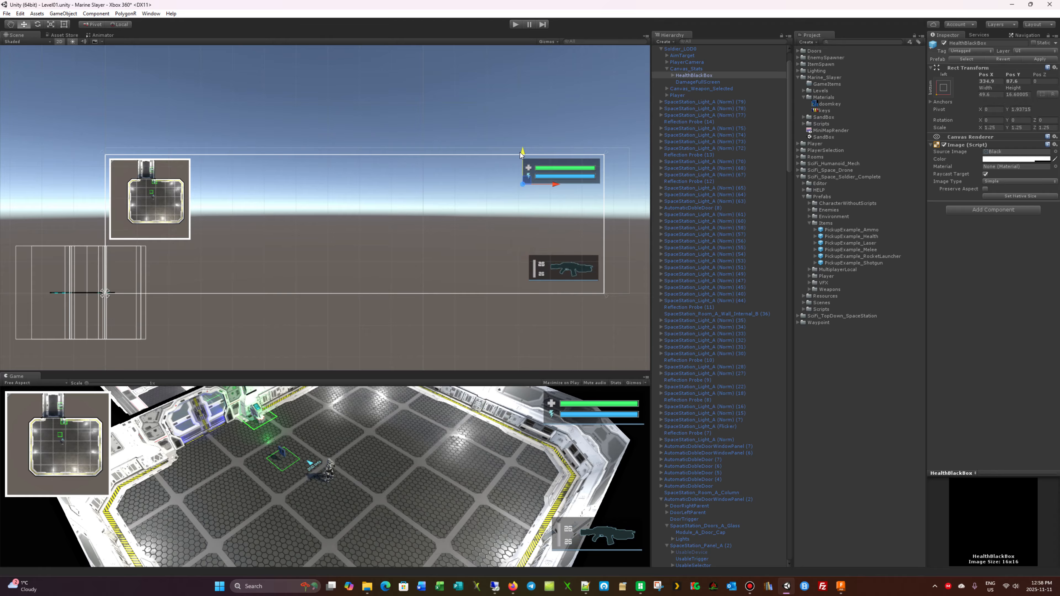
left_click_drag(521, 155, 521, 153)
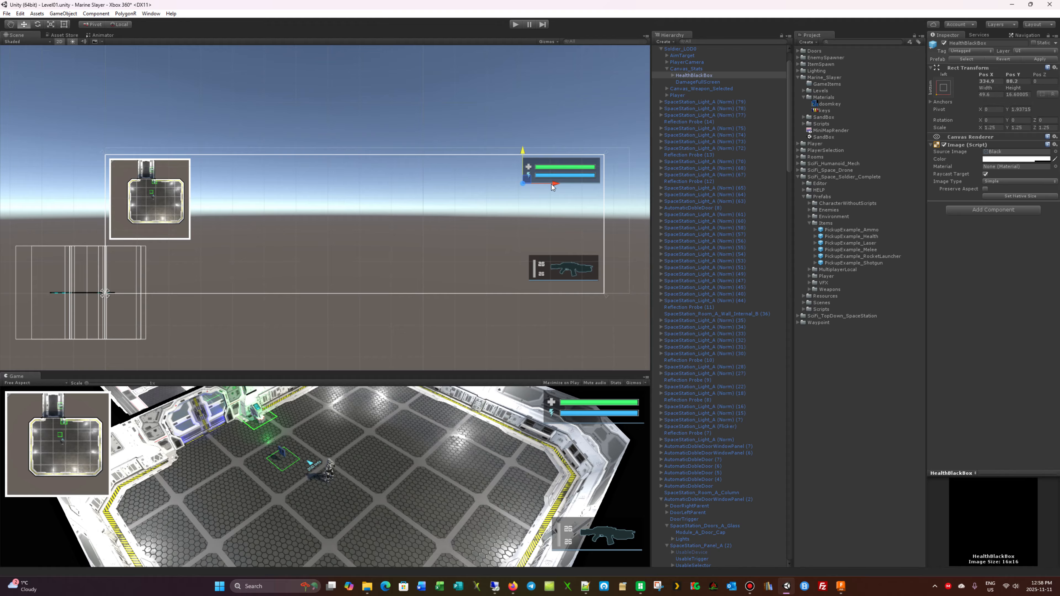
left_click_drag(554, 184, 557, 183)
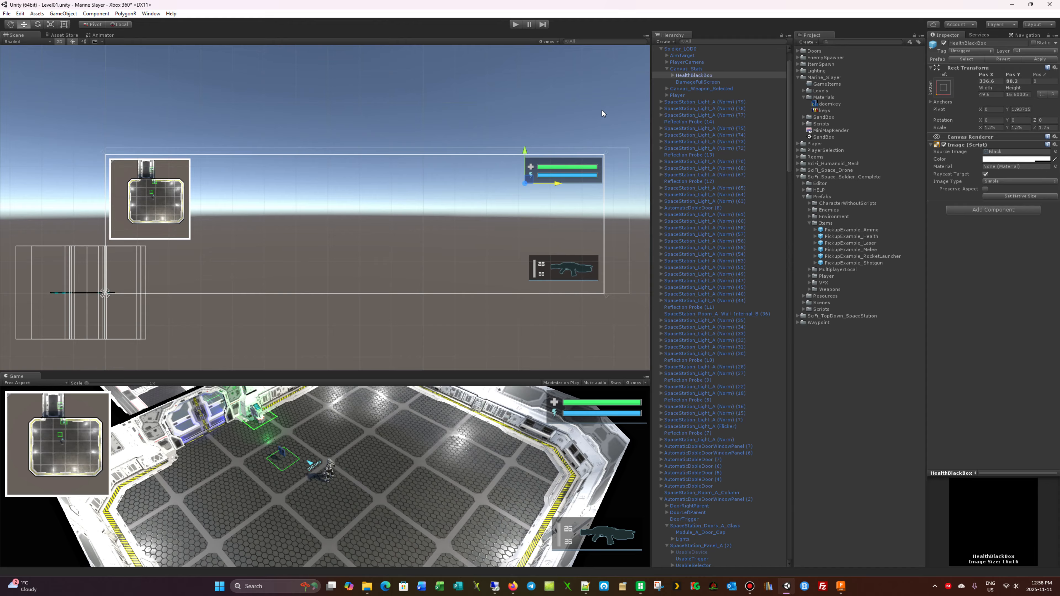
Step: Examine Canvas_Weapon_Selected, Canvas_Stats and the other children of Soldier_LOD0 to find the object that holds the weapon display
left_click(704, 87)
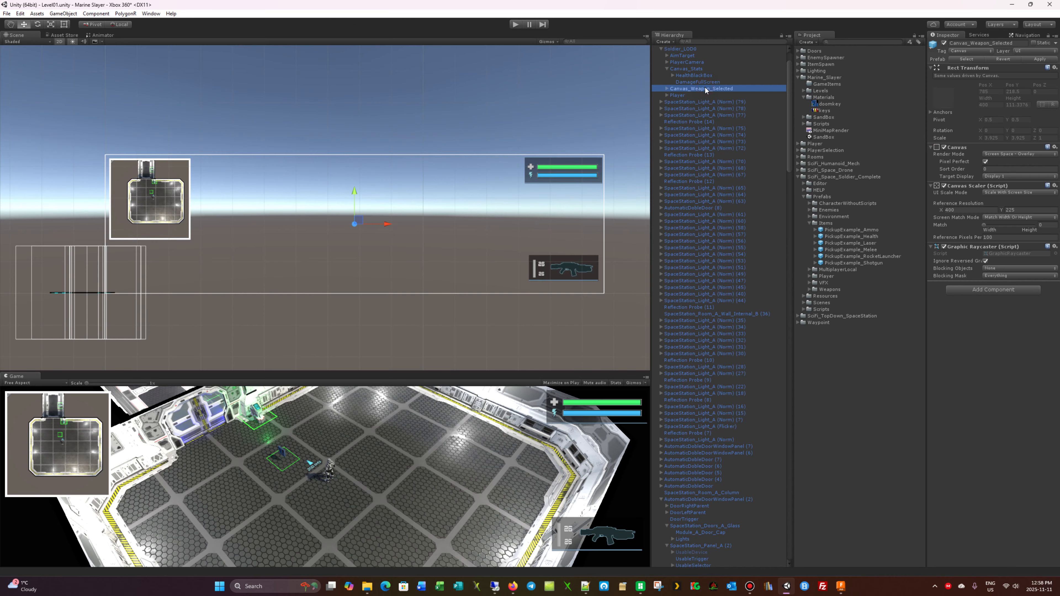
left_click(666, 88)
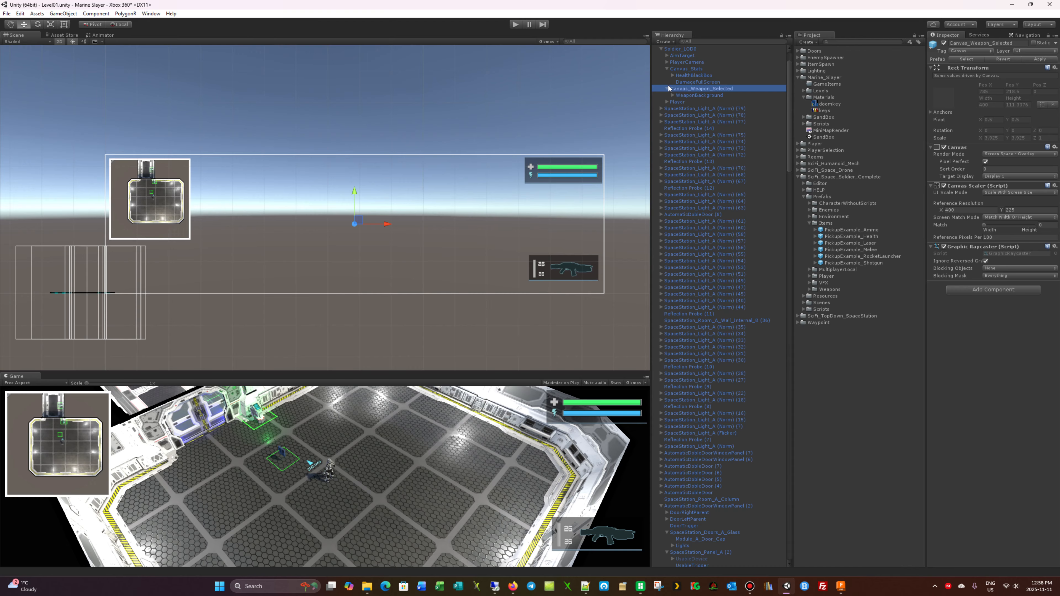
left_click(667, 88)
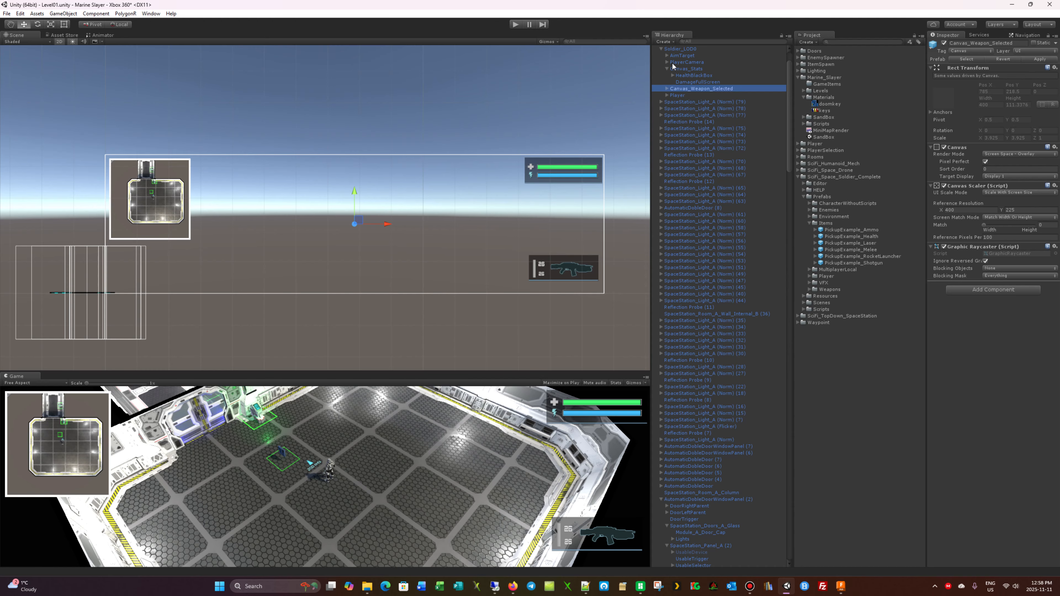
left_click(672, 76)
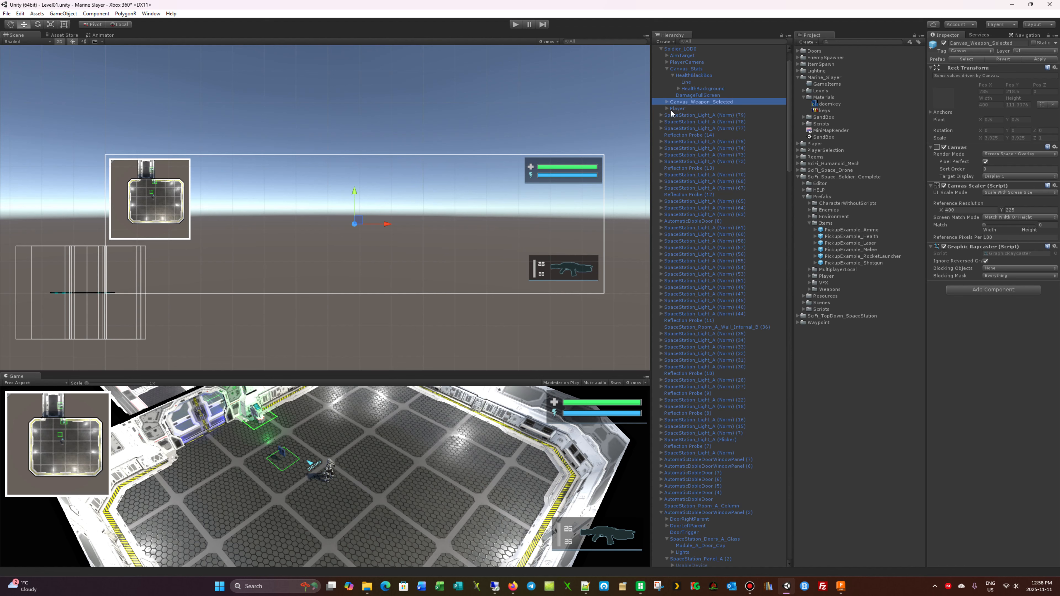
left_click(678, 101)
left_click(385, 223)
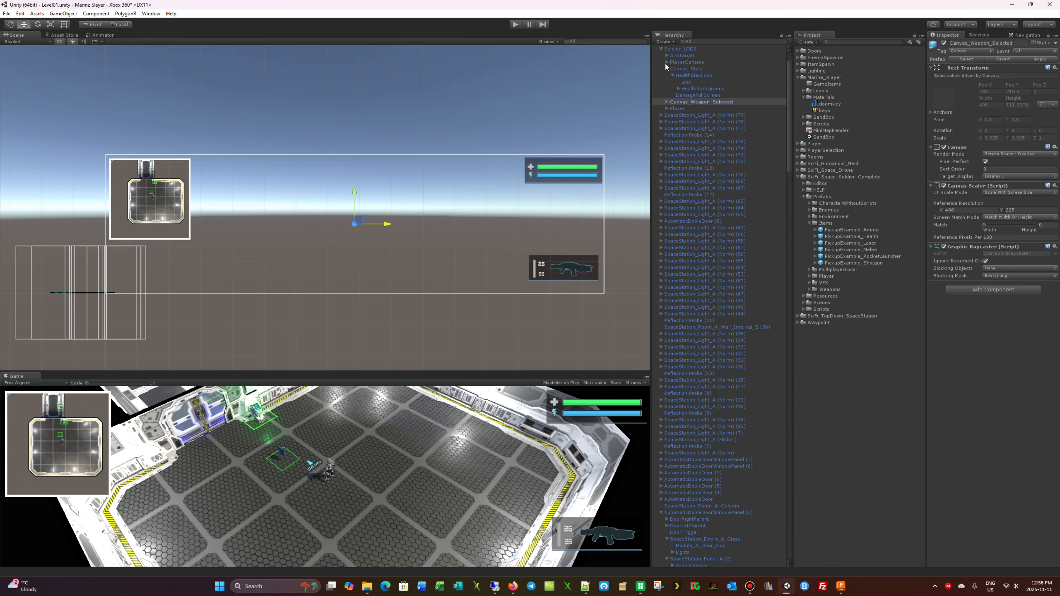
left_click(697, 74)
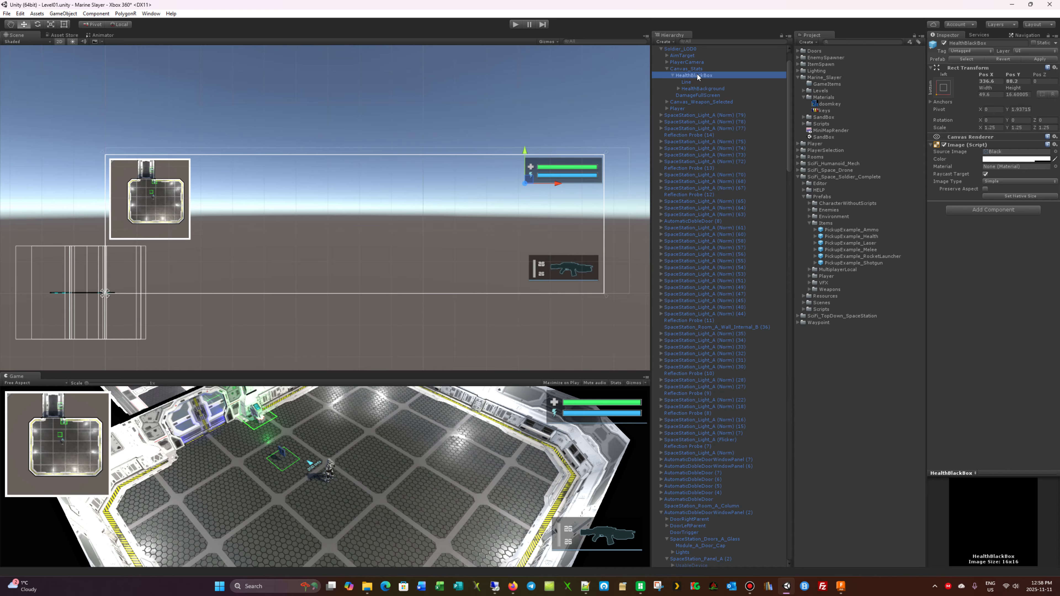
left_click(709, 90)
left_click(692, 95)
left_click(667, 108)
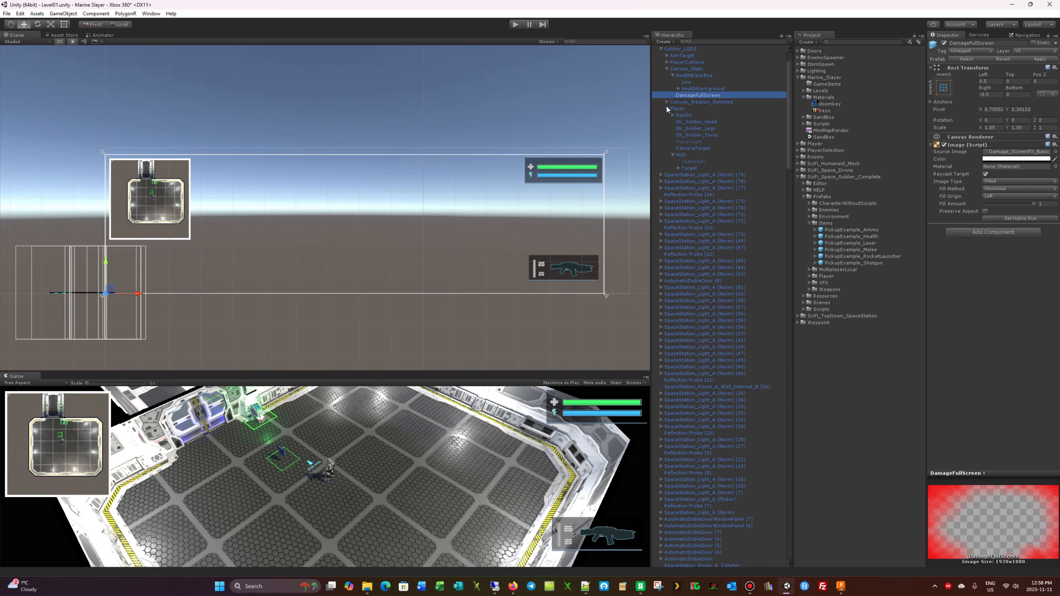
left_click(667, 108)
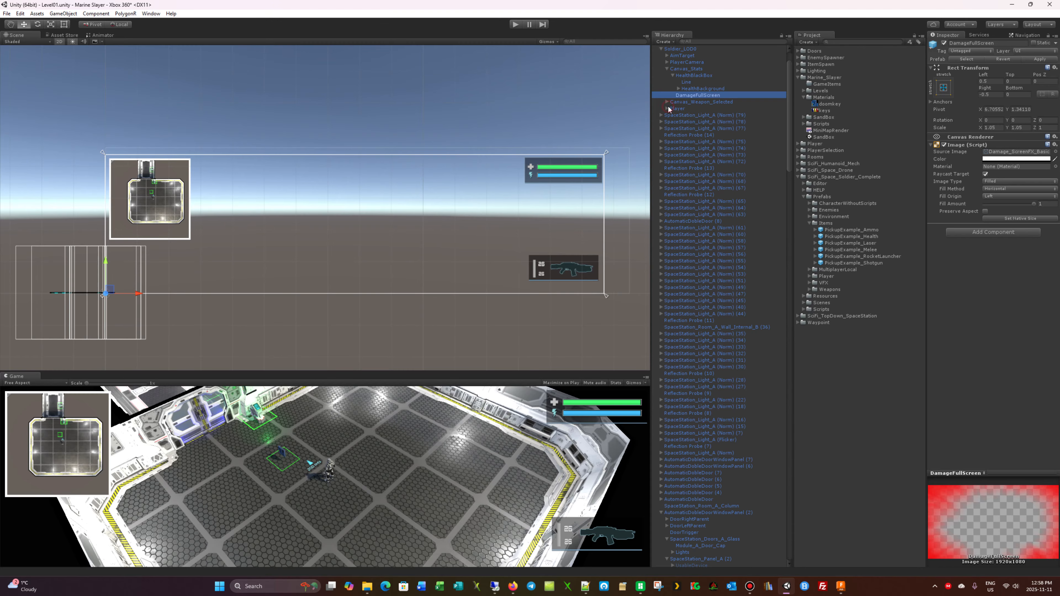
left_click(684, 55)
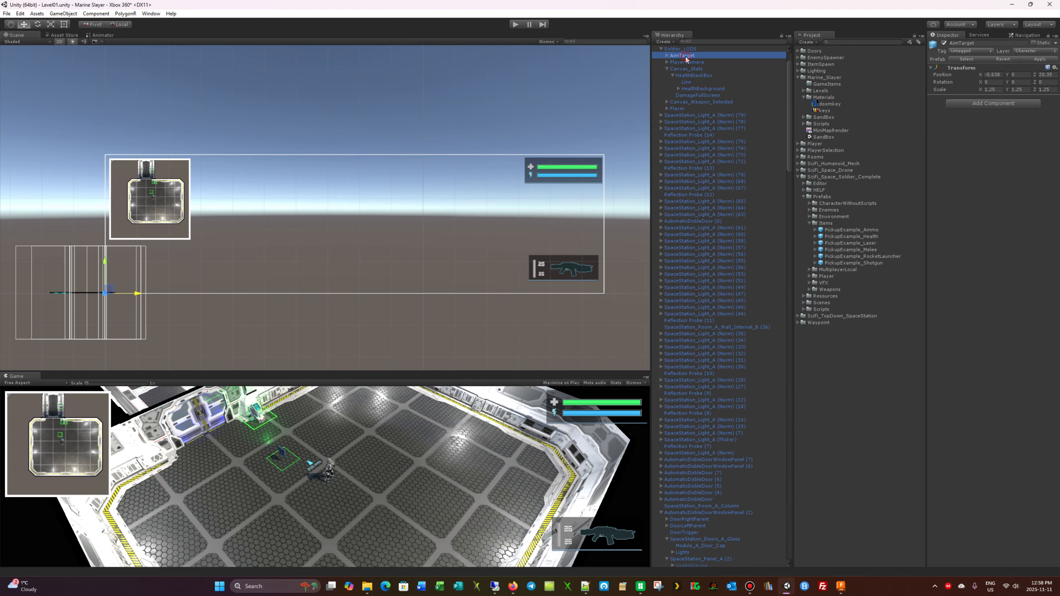
left_click(666, 62)
left_click(665, 62)
left_click(678, 89)
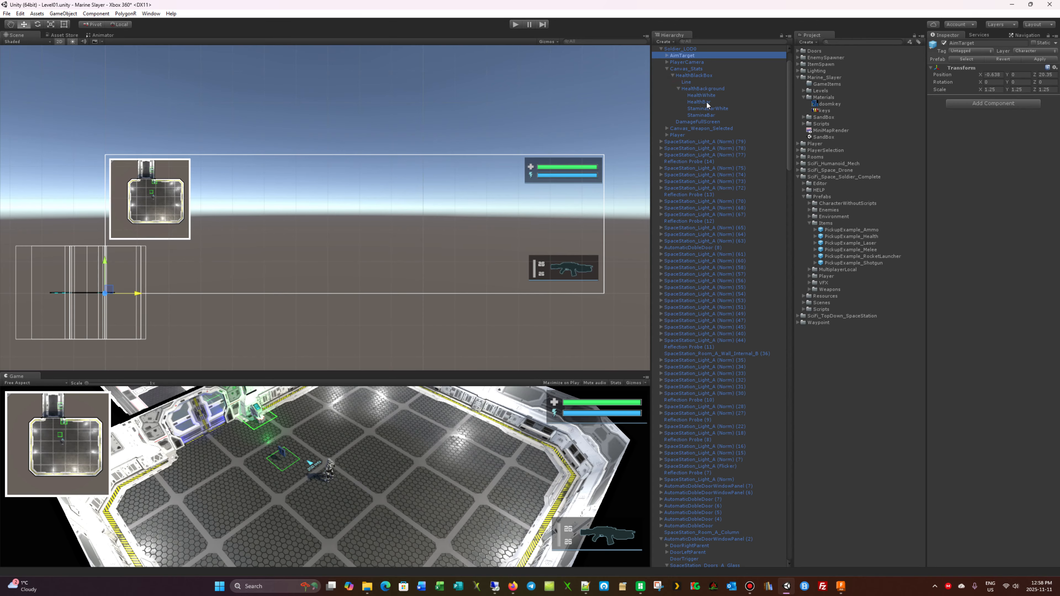
Step: Move WeaponBackground under Canvas_Weapon_Selected to just below the health bars, at about X -57, Y 66
left_click(666, 129)
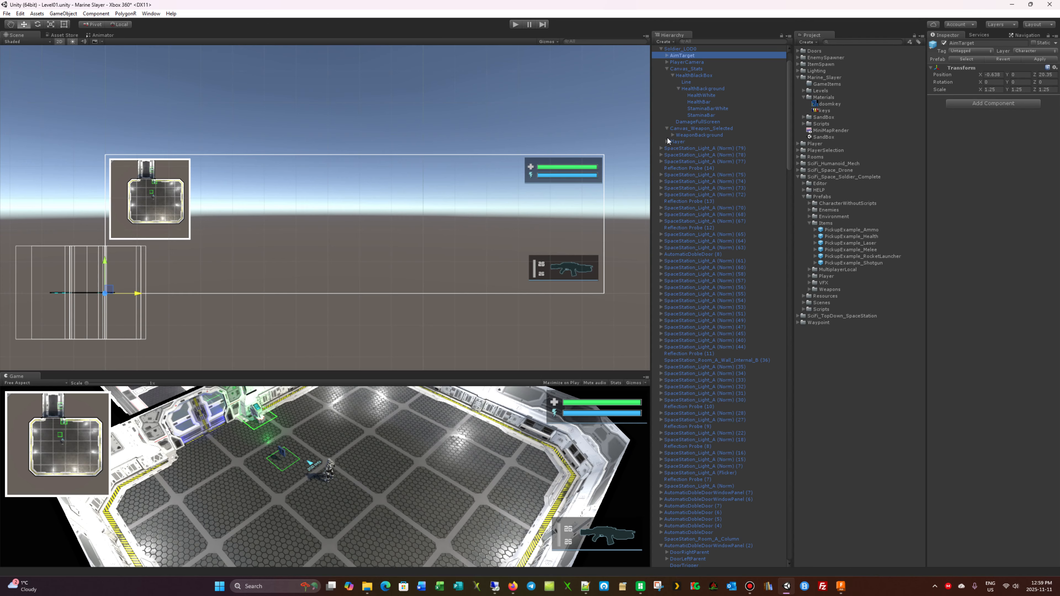
left_click(672, 135)
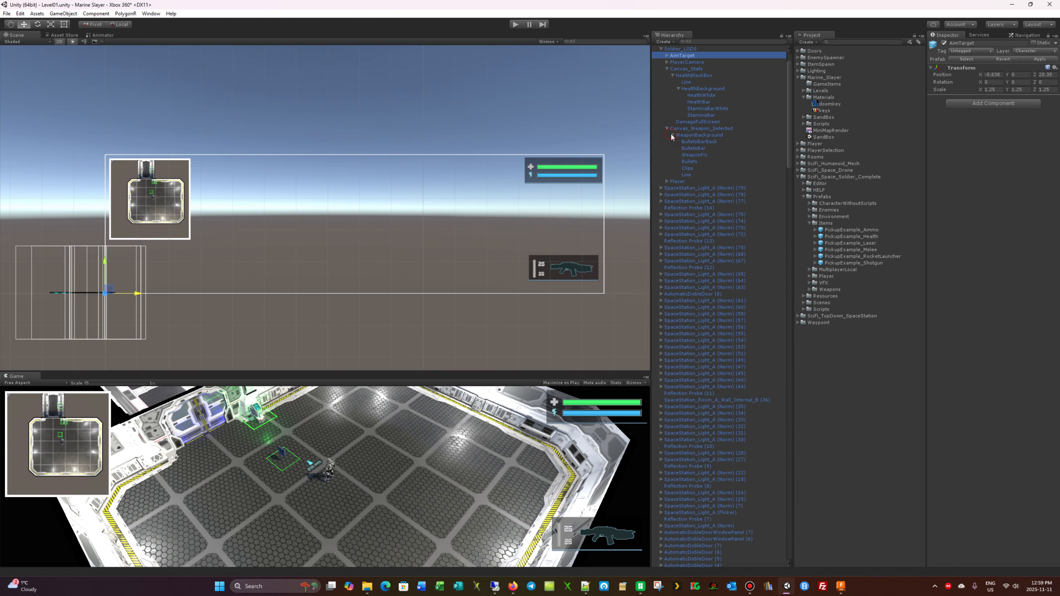
left_click(710, 128)
left_click(706, 135)
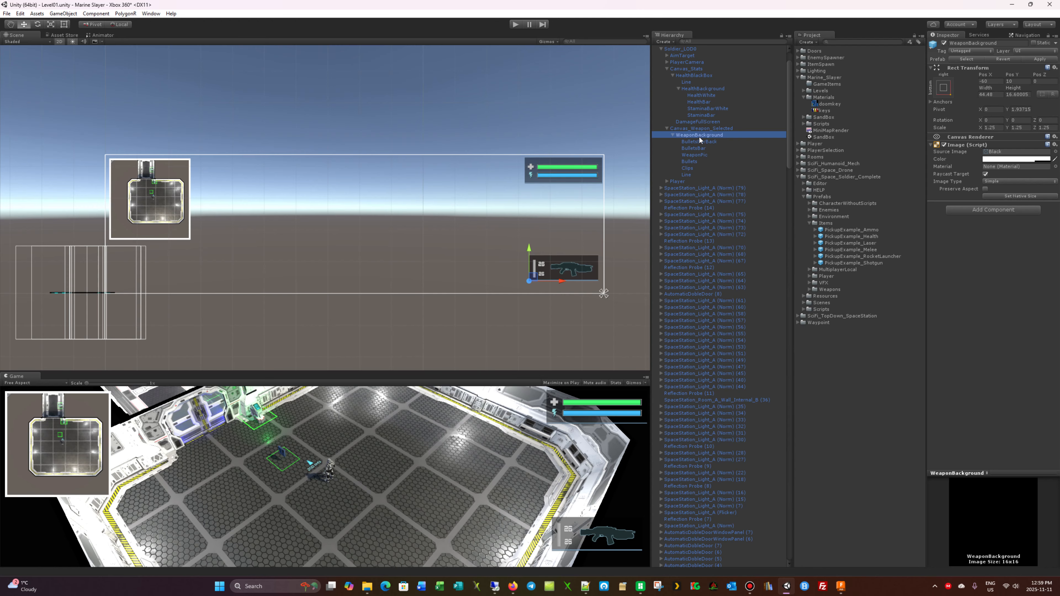
left_click_drag(531, 254, 528, 180)
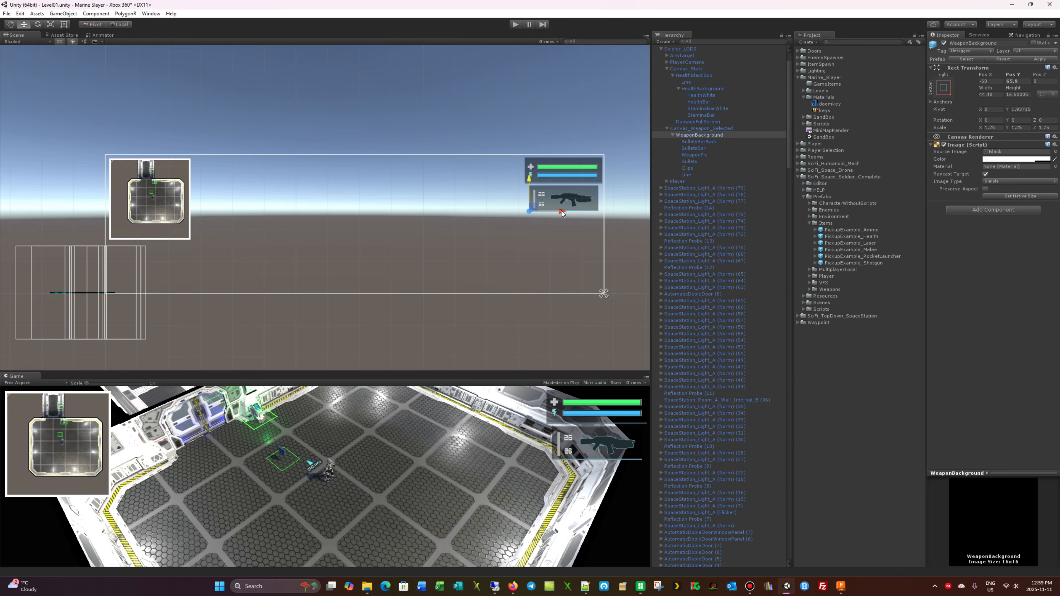
left_click_drag(560, 212, 564, 212)
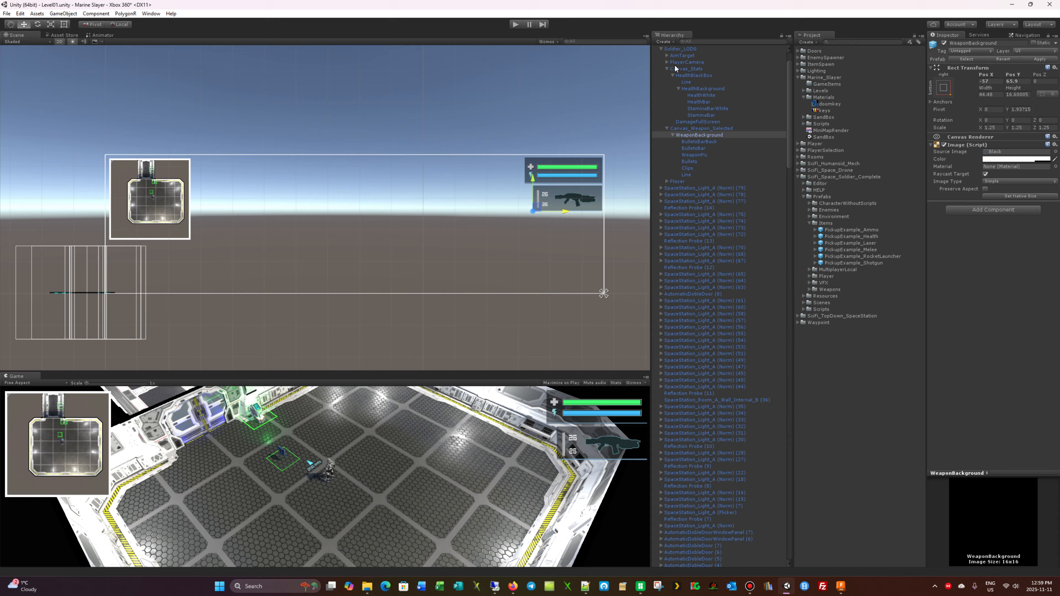
Step: Add a new UI canvas as a child of Soldier_LOD0
left_click(673, 49)
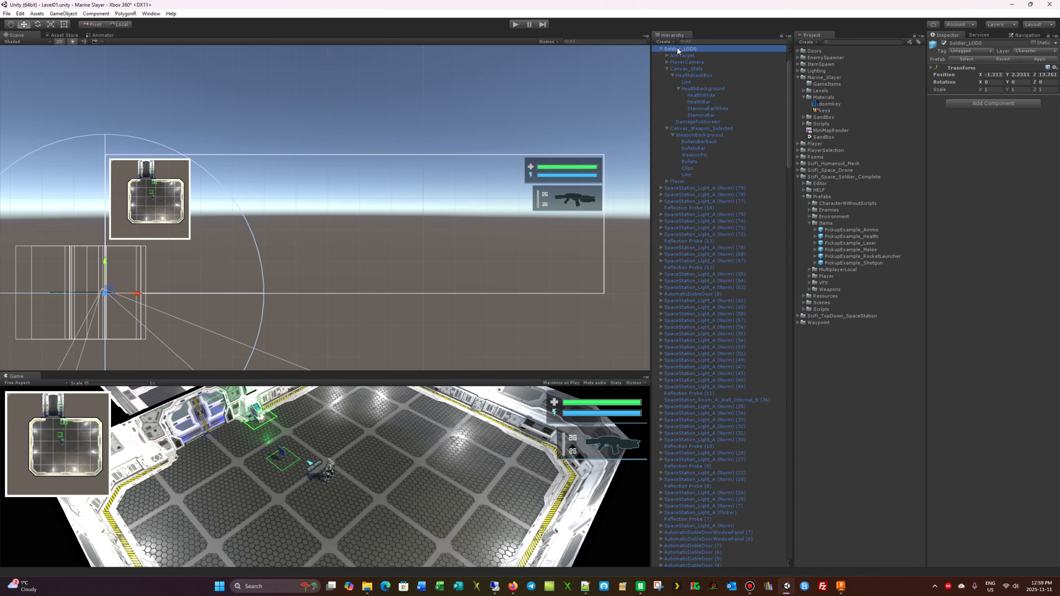
right_click(677, 50)
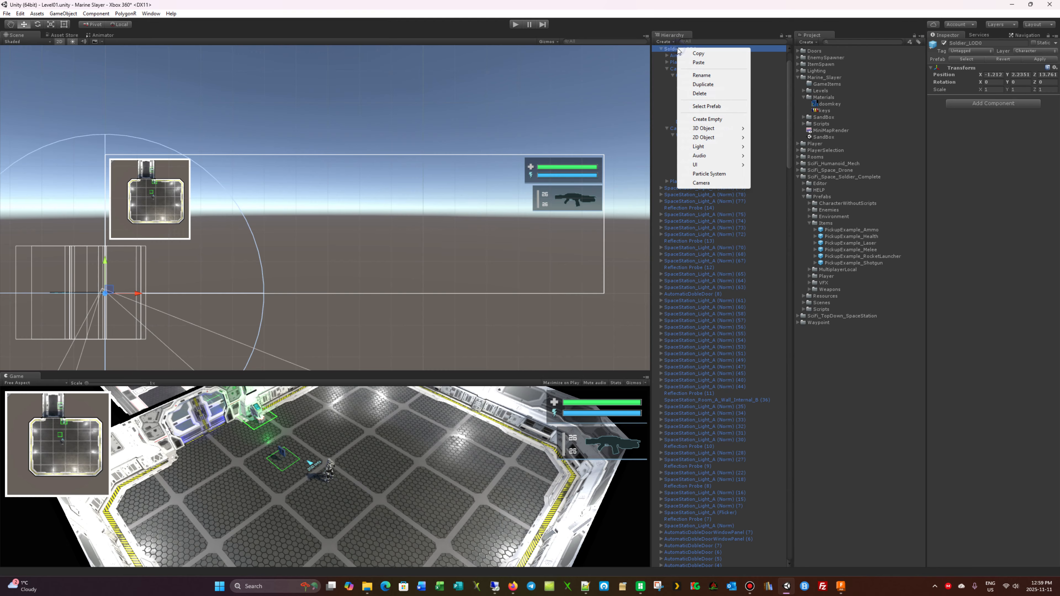
mouse_move(737, 166)
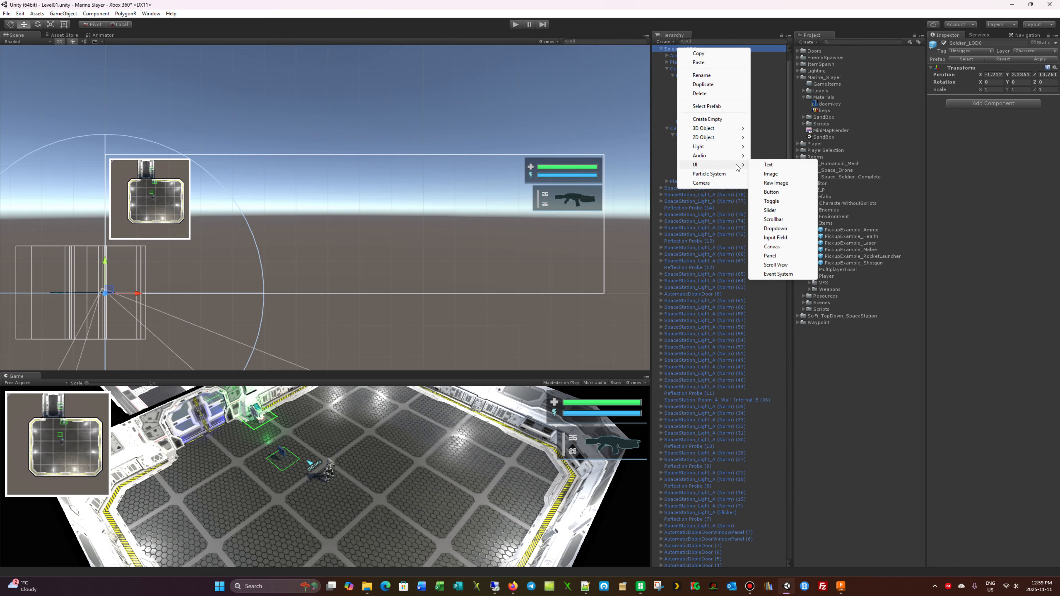
left_click(776, 247)
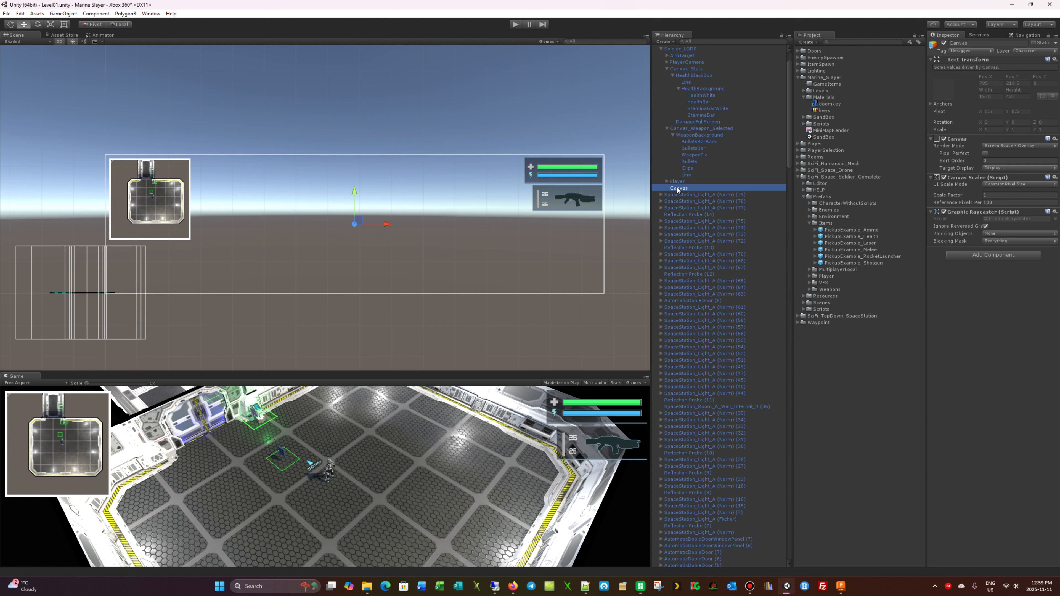
Step: Rename the new canvas under Soldier_LOD0 to Keys_Item
left_click(968, 43)
left_click(950, 42)
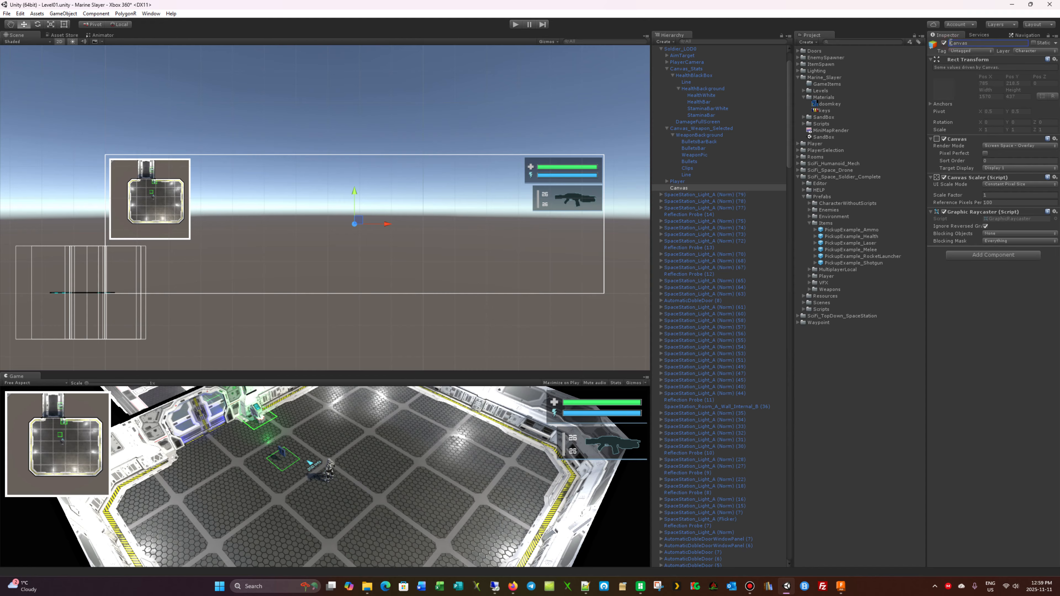
double_click(964, 43)
type("K")
type("ey")
type("_")
type("s_")
type("Item")
key("Return")
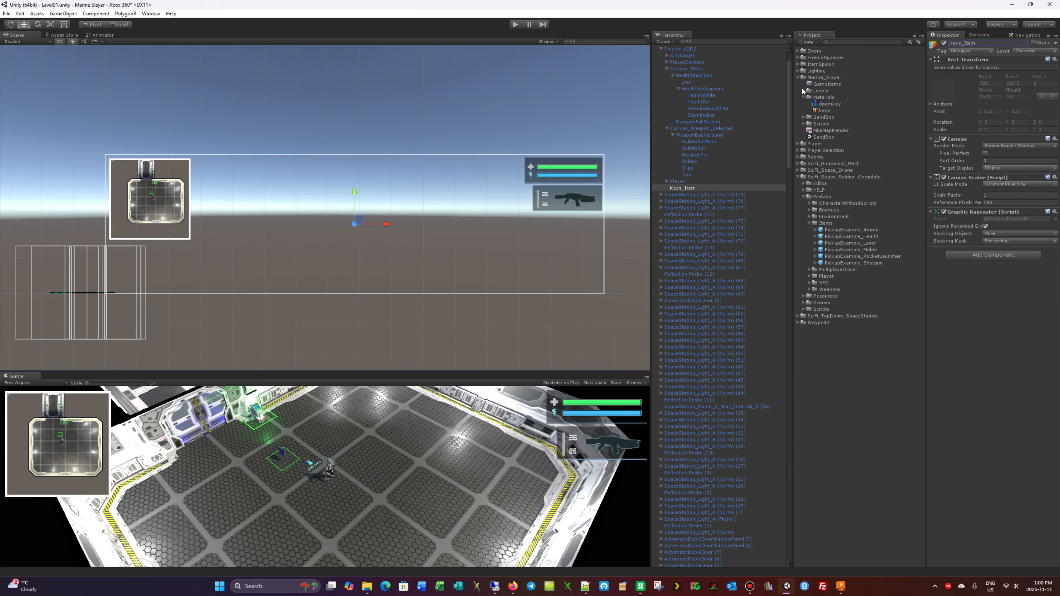
Step: Examine HealthBackground and its HealthWhite and HealthBar children under Canvas_Stats to see how the existing HUD element is built
right_click(681, 188)
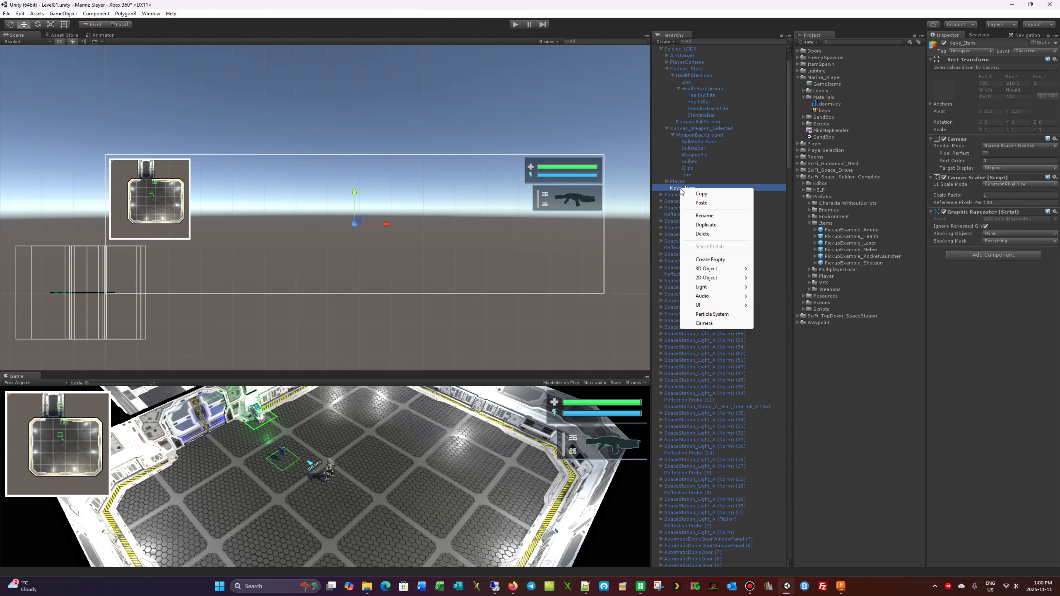
left_click(703, 89)
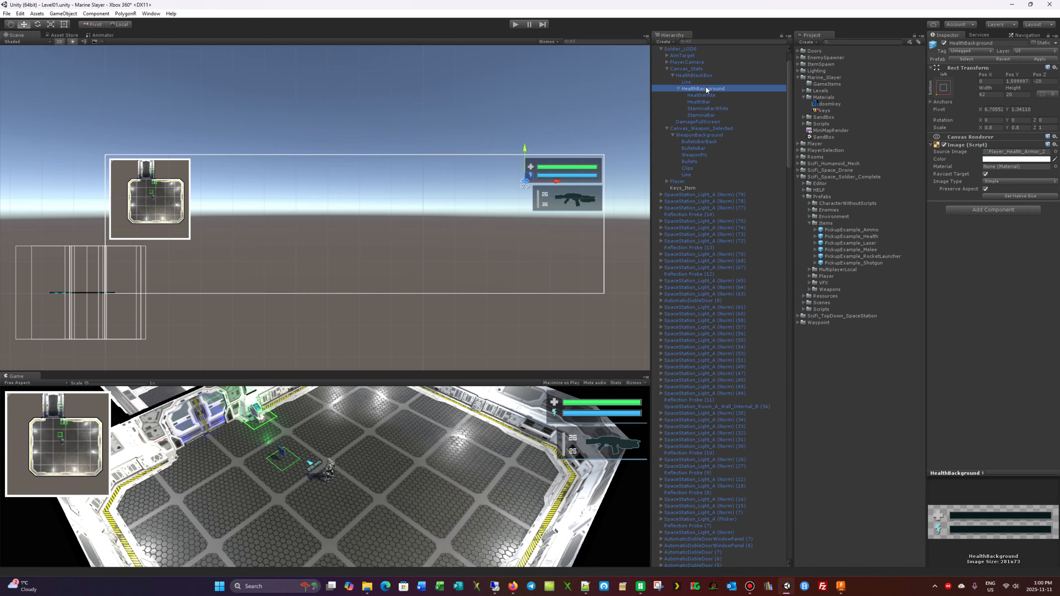
left_click(707, 95)
left_click(698, 102)
left_click(698, 96)
left_click(698, 89)
left_click(698, 95)
left_click(698, 89)
Step: Add a UI Image under Keys_Item and move it beneath the weapon display, at about X 650, Y -14
left_click(684, 187)
right_click(685, 188)
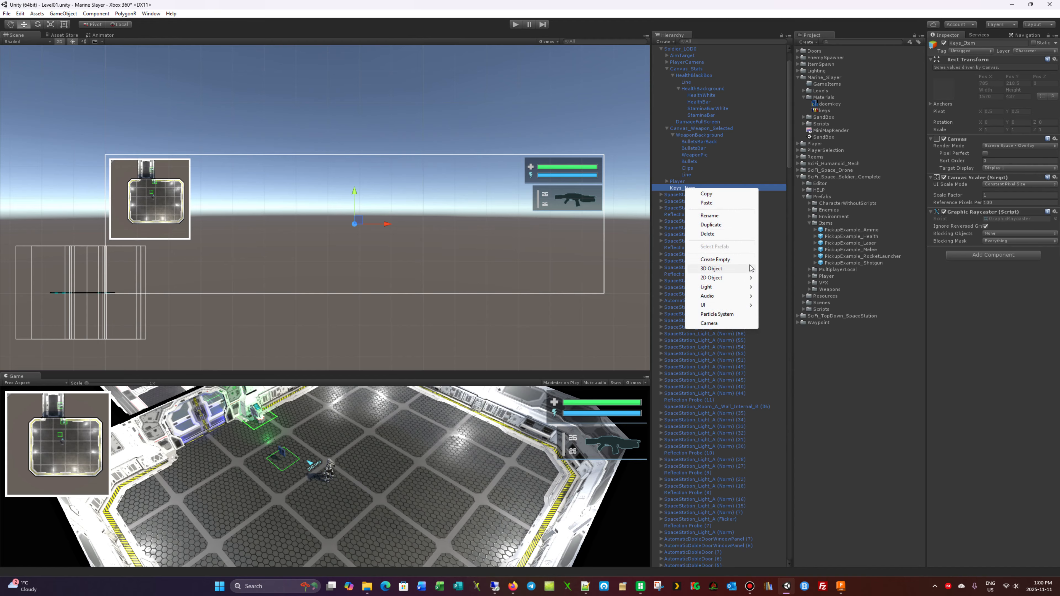
mouse_move(747, 306)
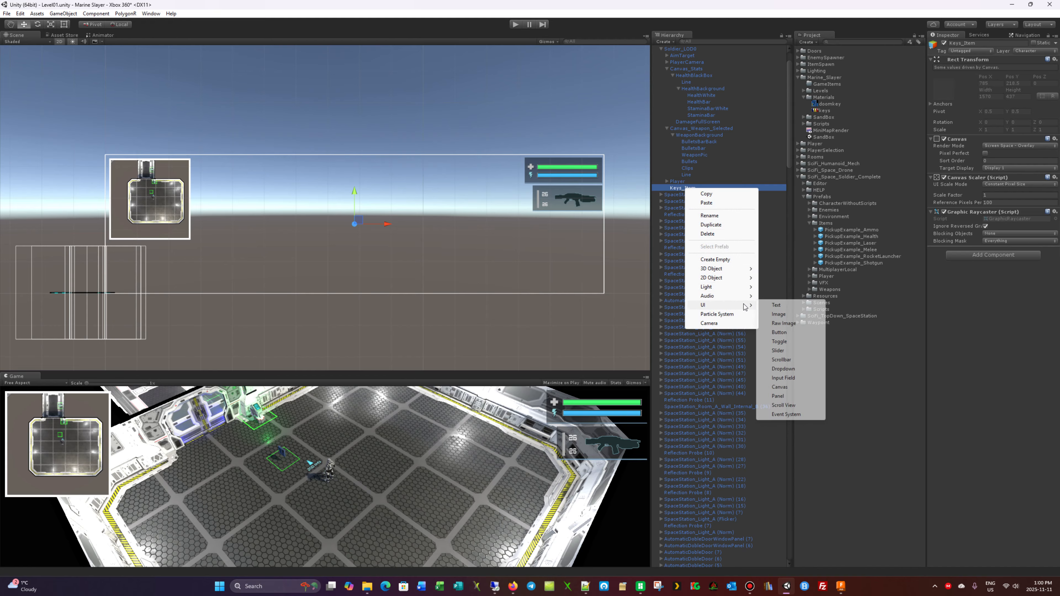
left_click(779, 314)
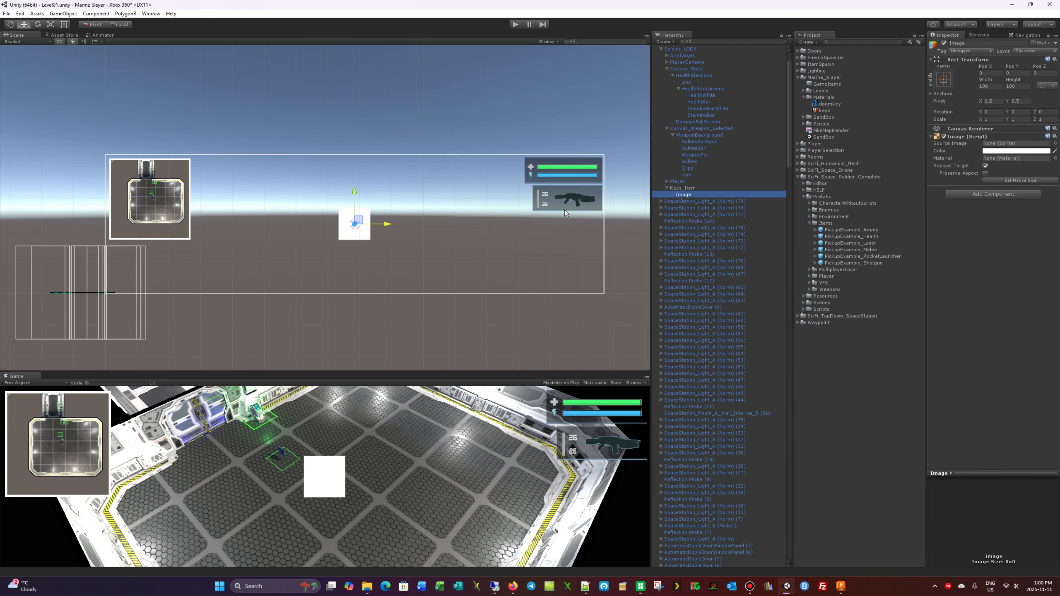
left_click_drag(388, 224, 598, 226)
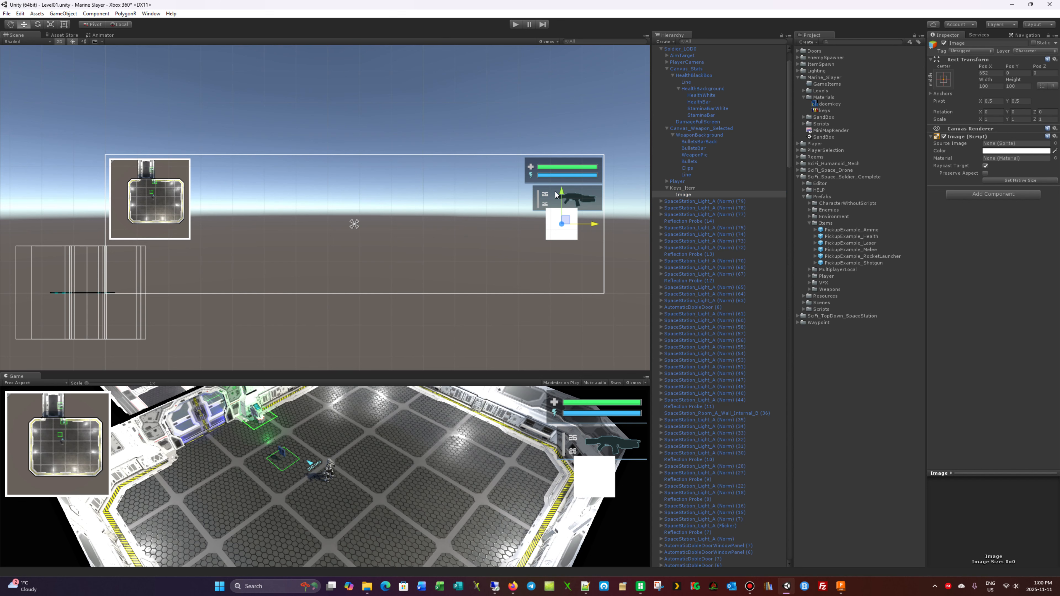
left_click_drag(562, 191, 562, 196)
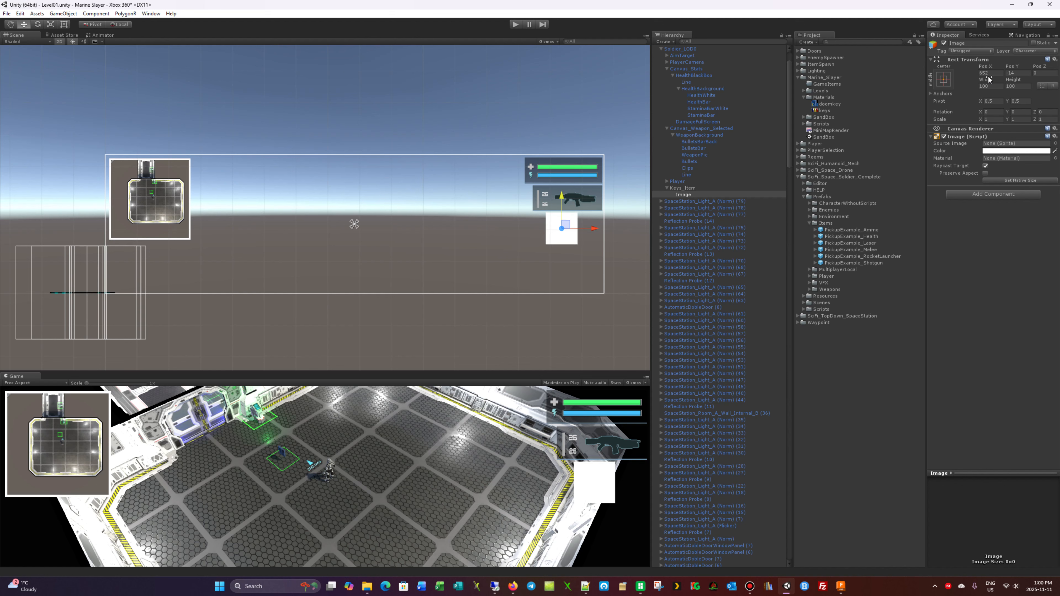
Step: Set the image's width to 200 and shift it toward the canvas's outer edge, at about X 677
left_click_drag(987, 84, 991, 162)
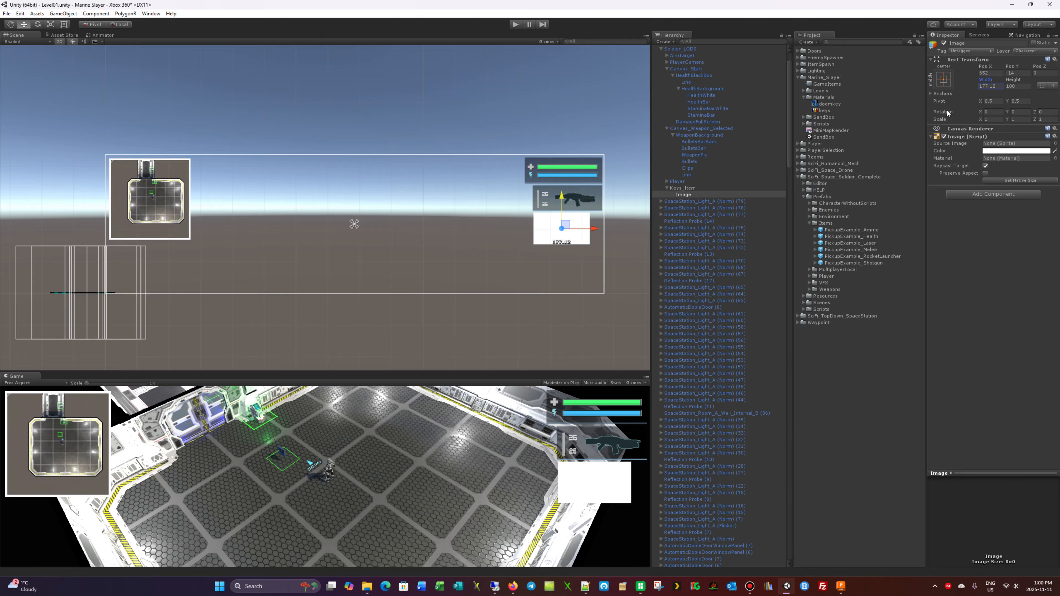
double_click(991, 85)
type("200")
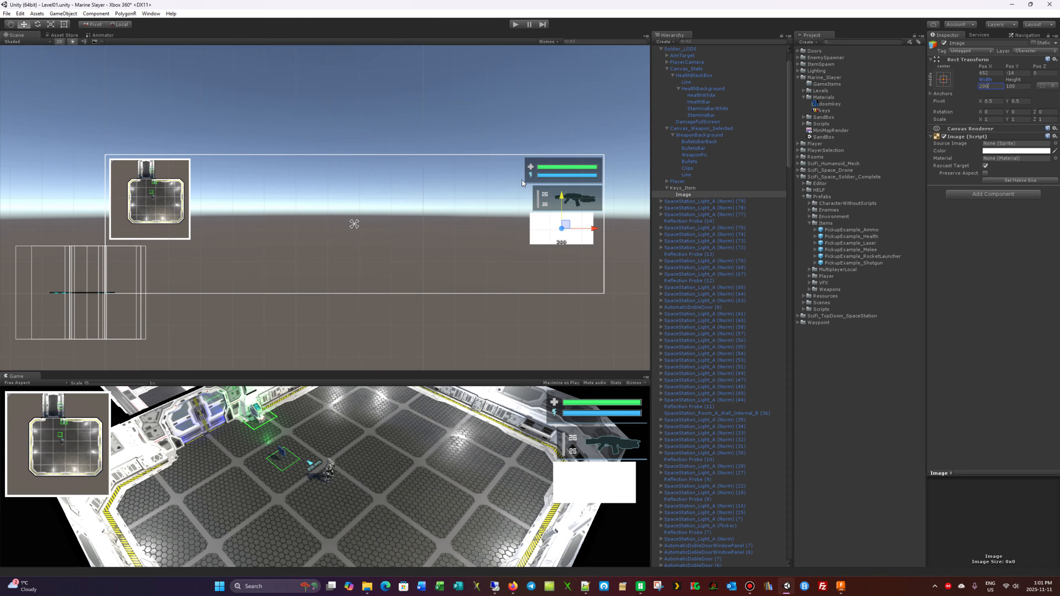
left_click_drag(594, 228, 603, 230)
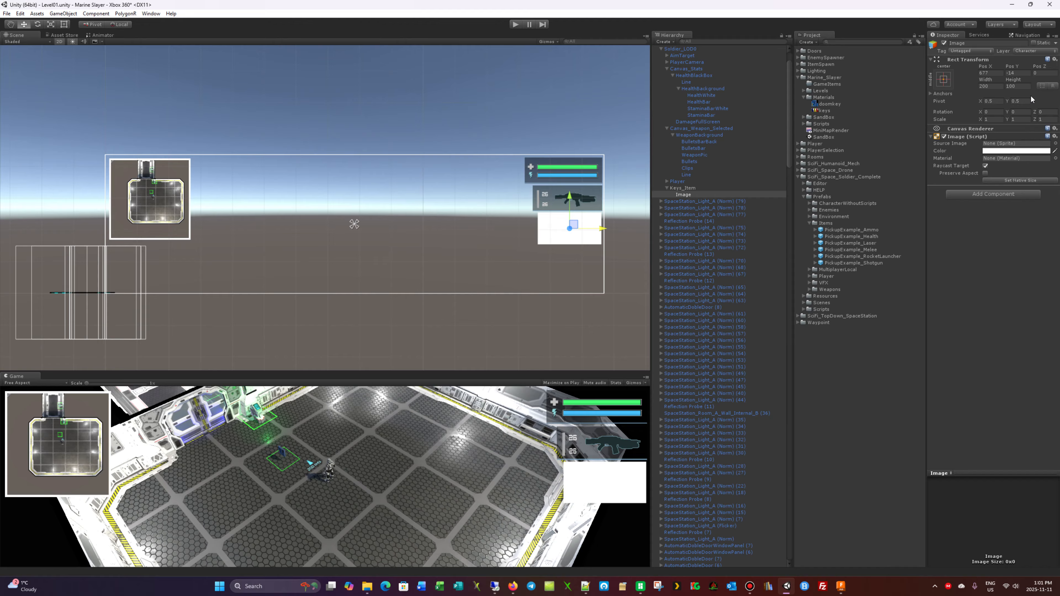
Step: Reduce the image's height to 70 and raise it against the weapon display, at about Y 0
double_click(1017, 88)
type("60")
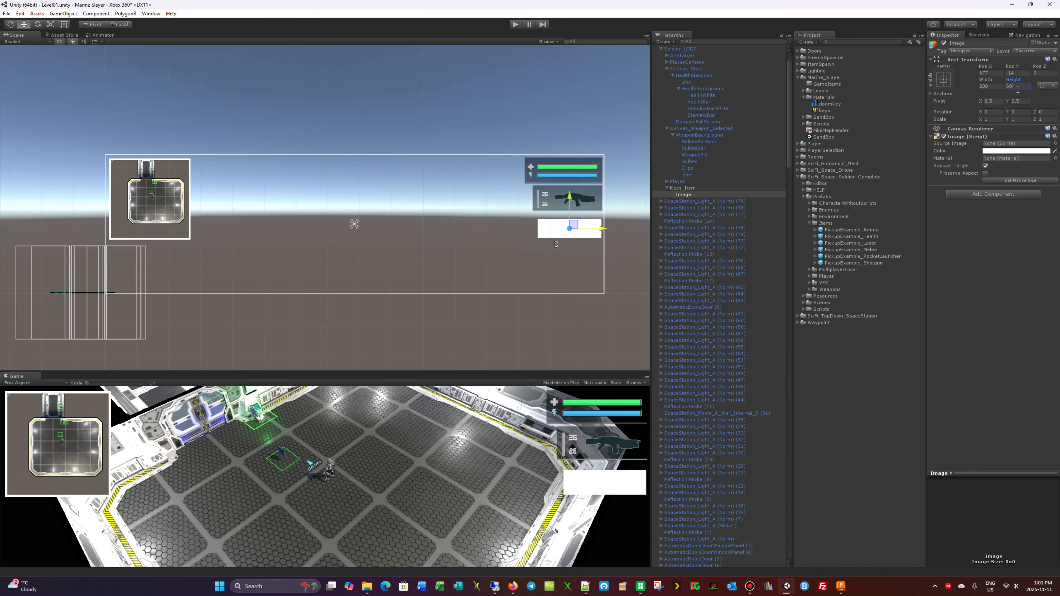
double_click(1005, 91)
type("70")
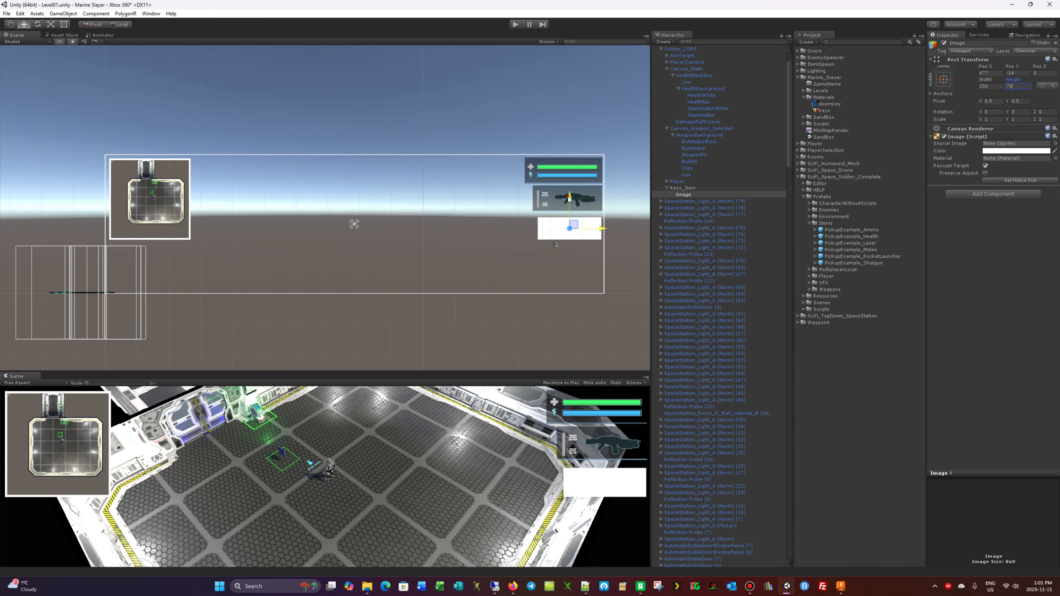
left_click_drag(568, 197, 568, 193)
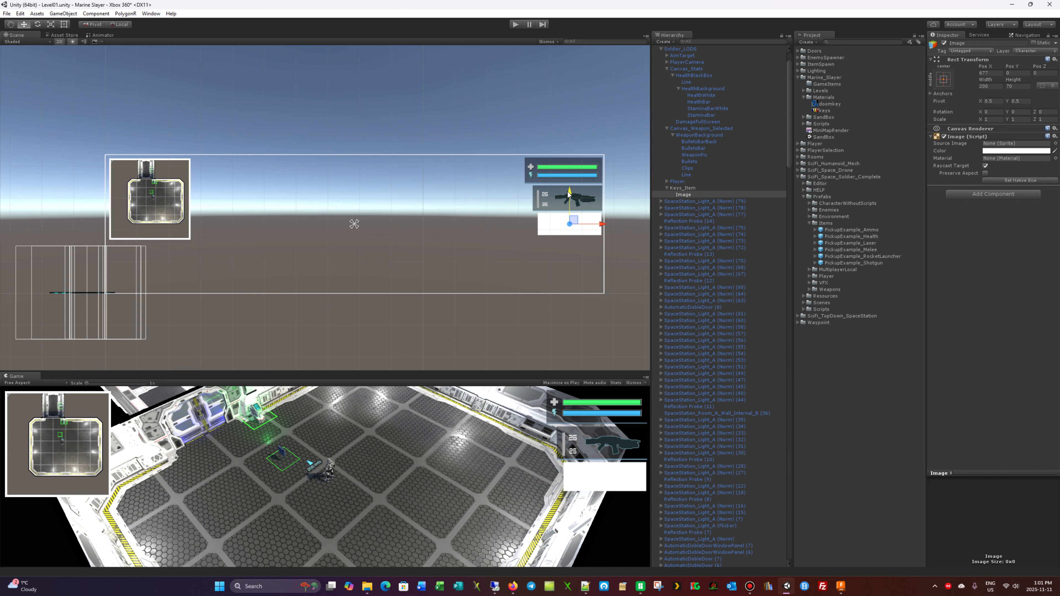
Step: Try widths of 230 and 250 for the image, settle on 225, and position it at about X 667 inside the canvas edge
left_click(977, 89)
type("225")
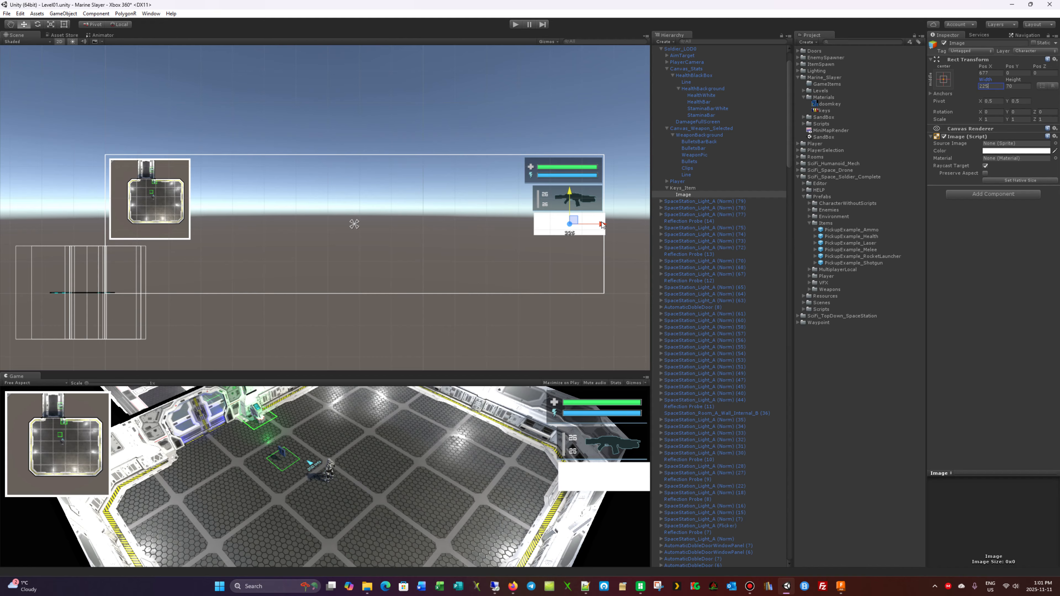
left_click_drag(601, 224, 601, 225)
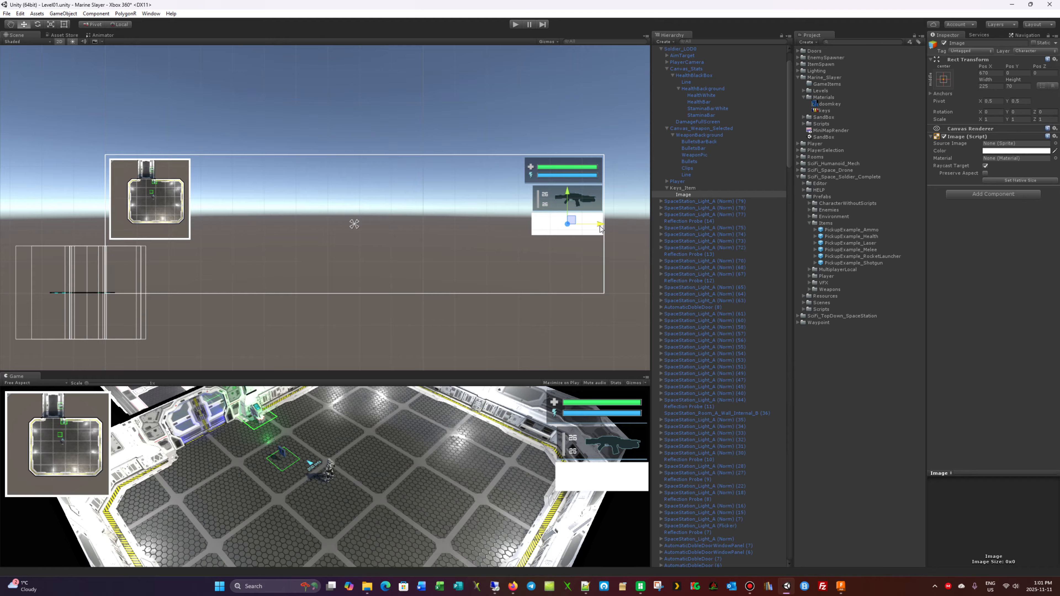
left_click(986, 87)
type("230")
left_click(600, 225)
left_click_drag(600, 225, 595, 230)
left_click(988, 86)
type("250")
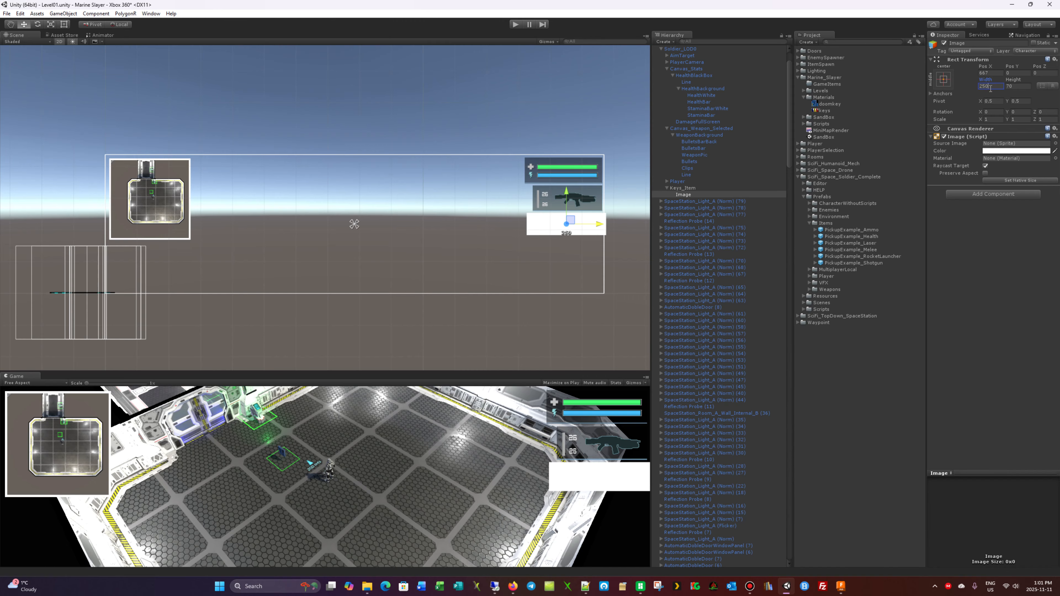
left_click_drag(991, 87, 973, 89)
type("225")
Step: Set the image's height to 80 and lower it to about Y -4, just below the weapon display
left_click(1016, 84)
type("100")
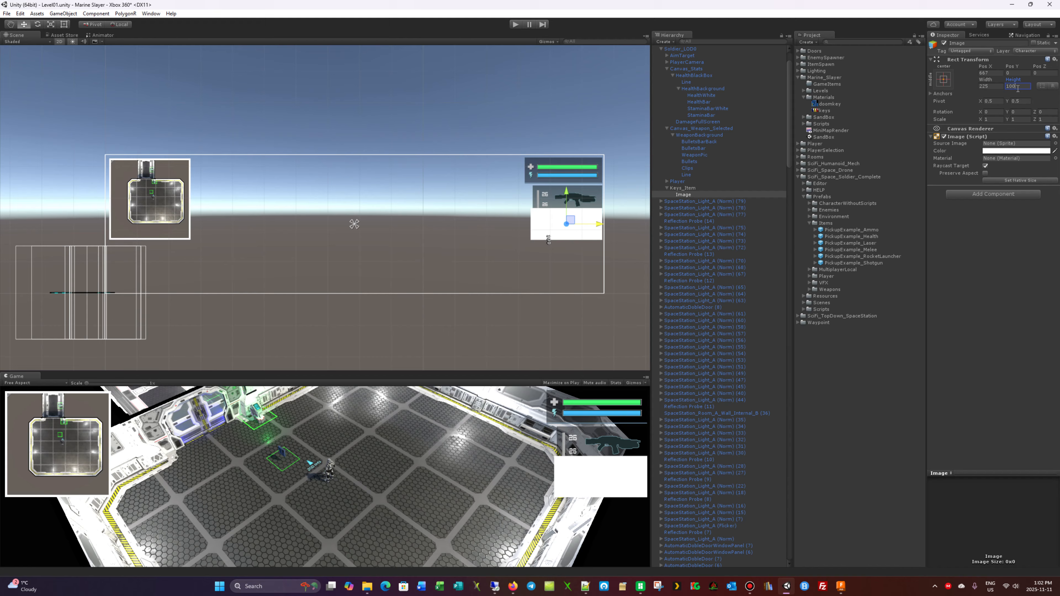
double_click(1007, 86)
type("90")
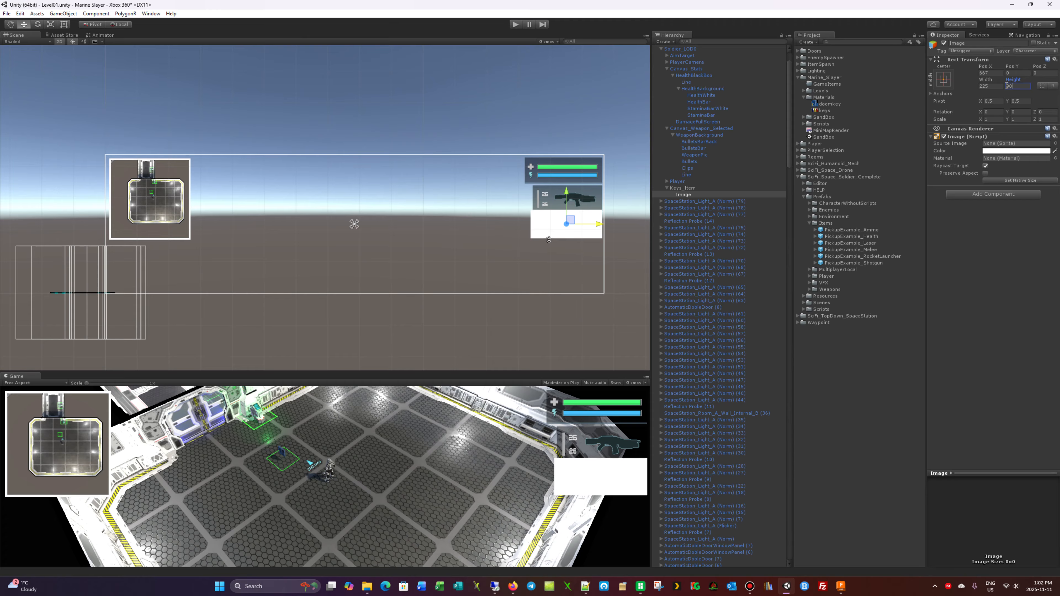
key("Return")
type("80")
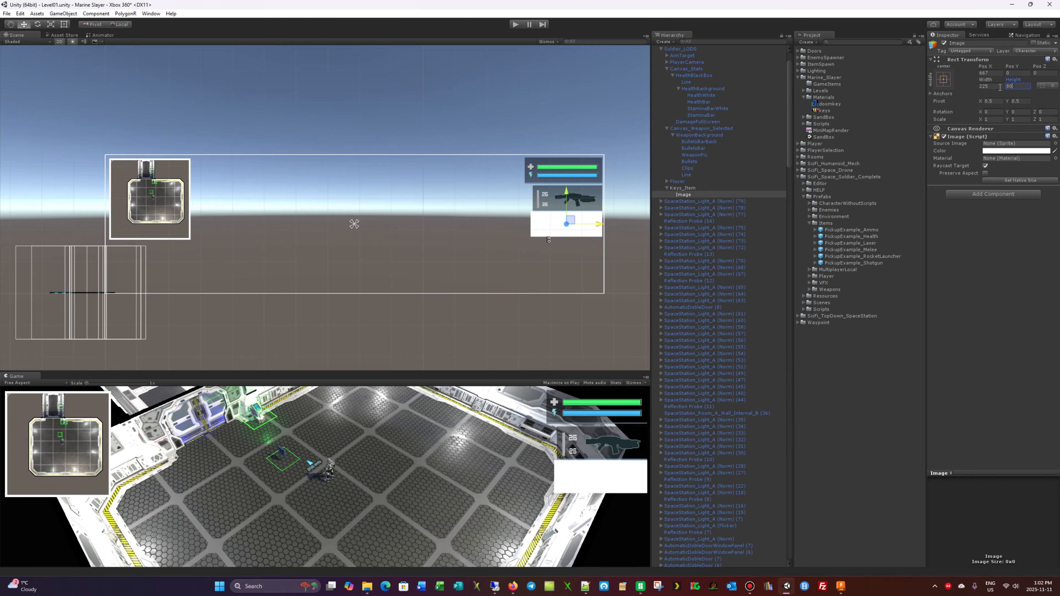
left_click_drag(567, 191, 566, 193)
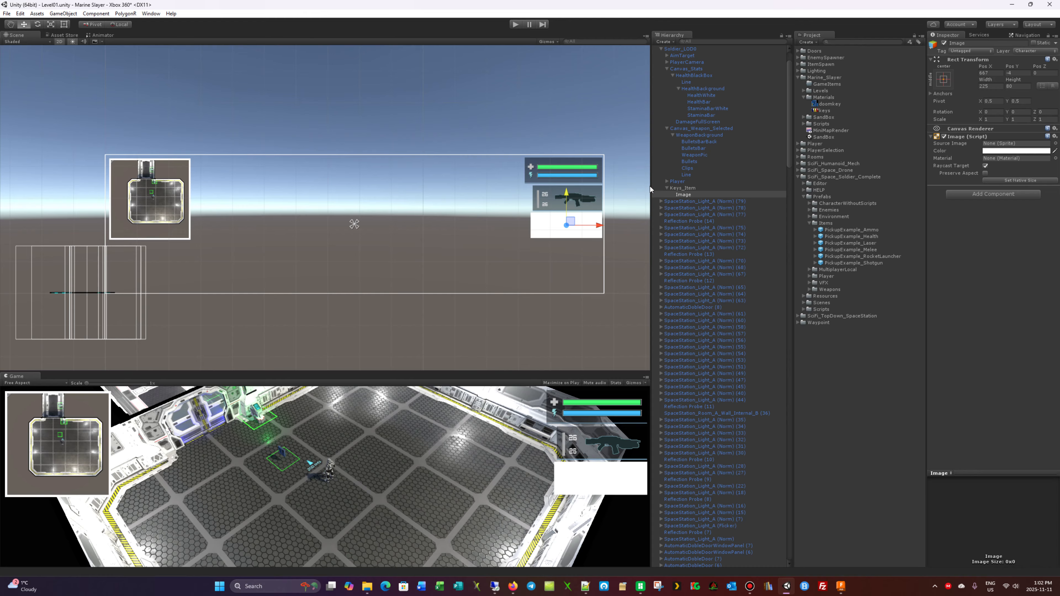
Step: Rename the image under Keys_Item to Item_Background
left_click(966, 44)
type("Item_Background")
key("Return")
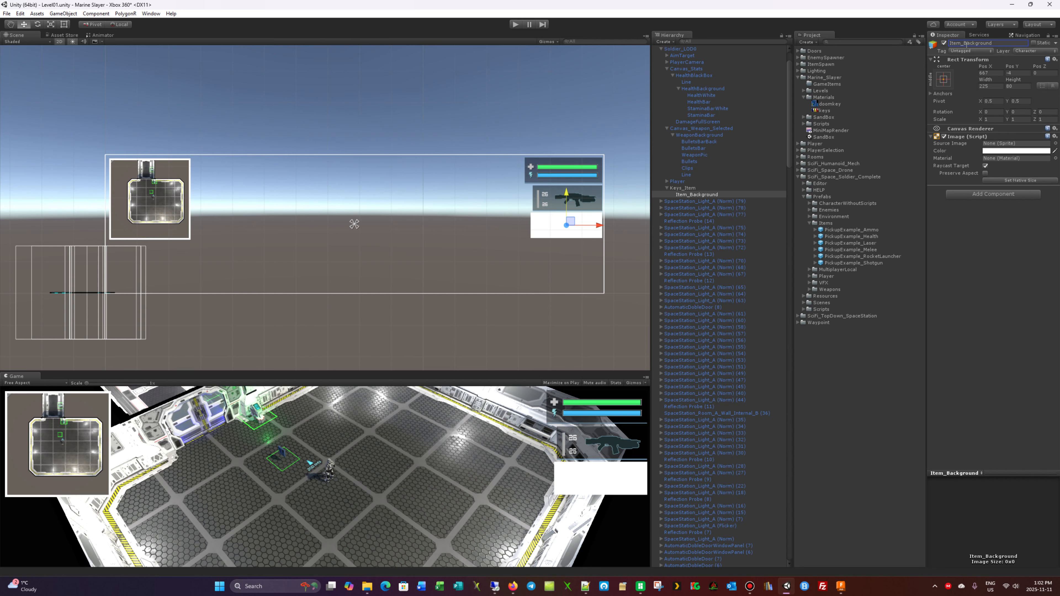
Step: Check WeaponBackground's source image and assign the same Black sprite to Item_Background
left_click(700, 135)
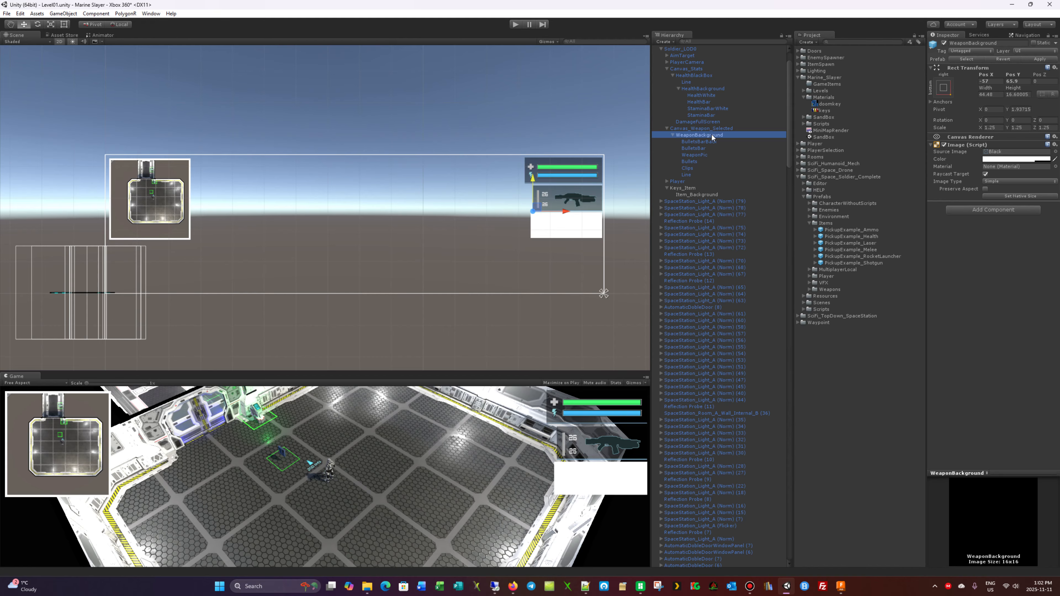
left_click(701, 194)
left_click(1054, 144)
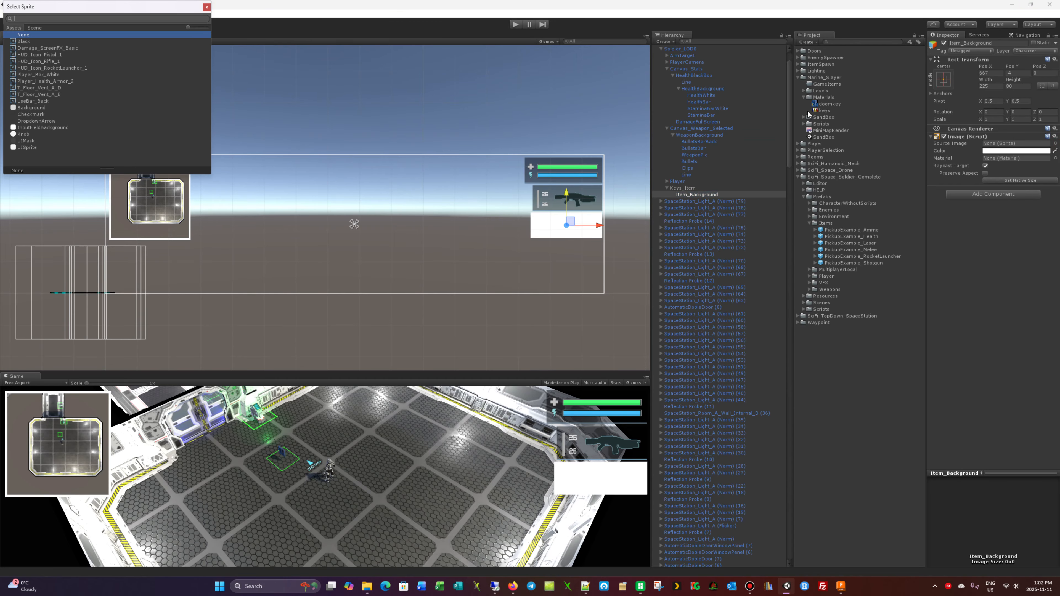
left_click(24, 41)
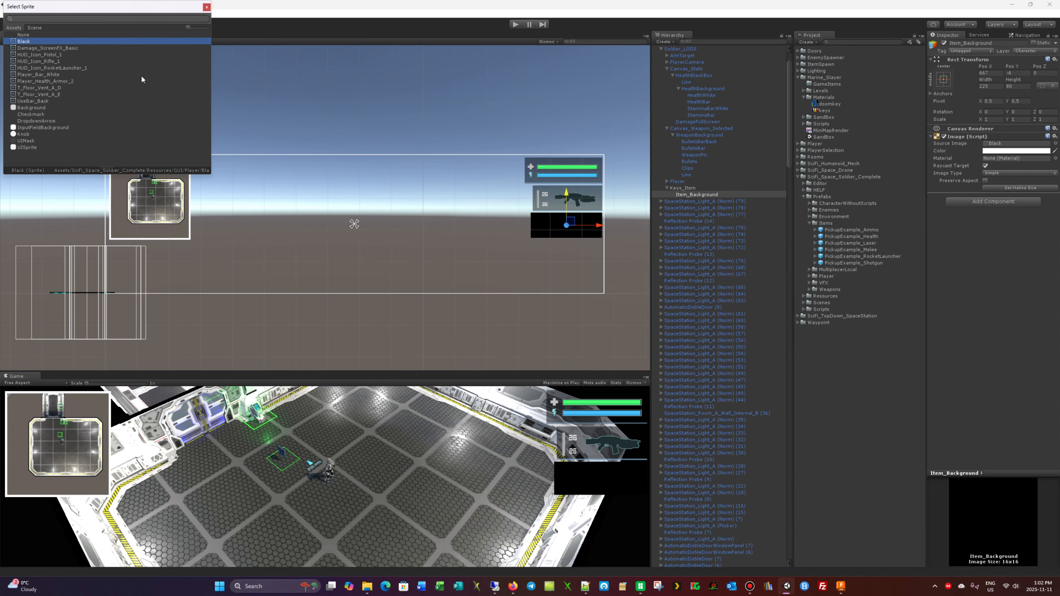
left_click(205, 8)
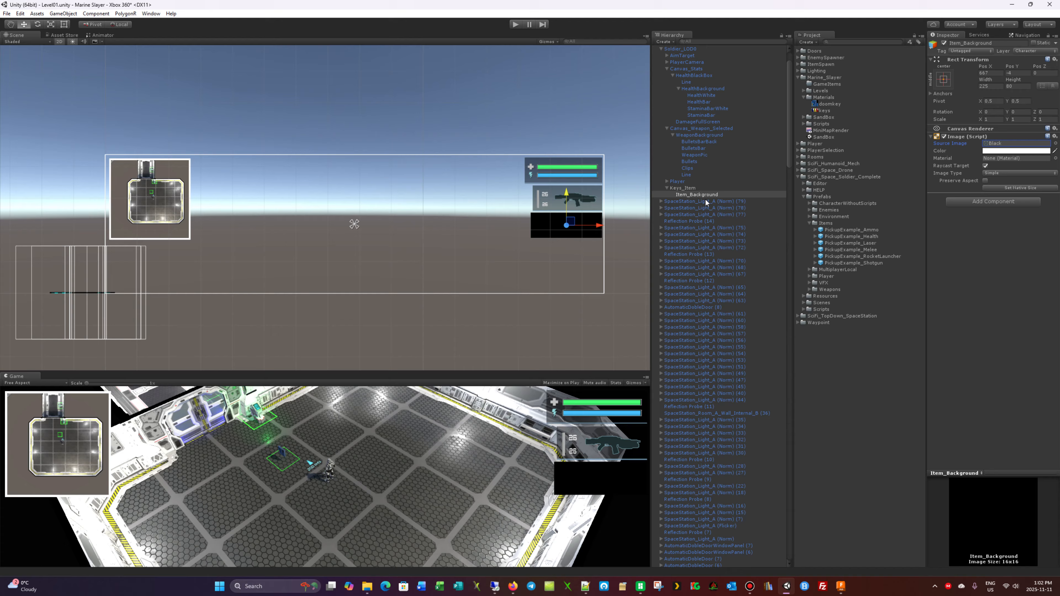
Step: Compare Item_Background with WeaponBackground and remove the Image (Script) component from Item_Background
left_click(702, 136)
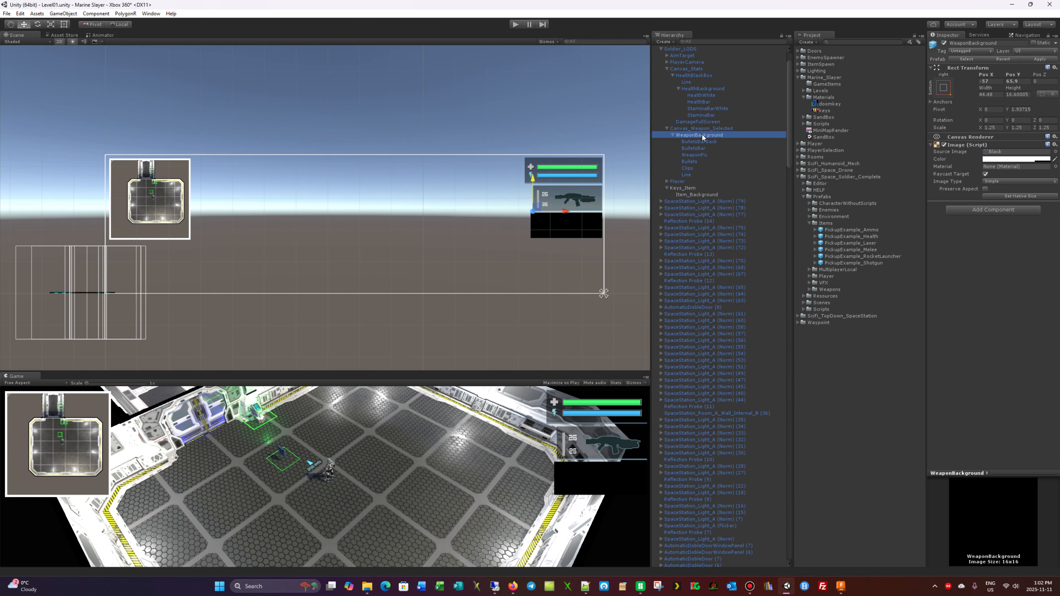
left_click(689, 195)
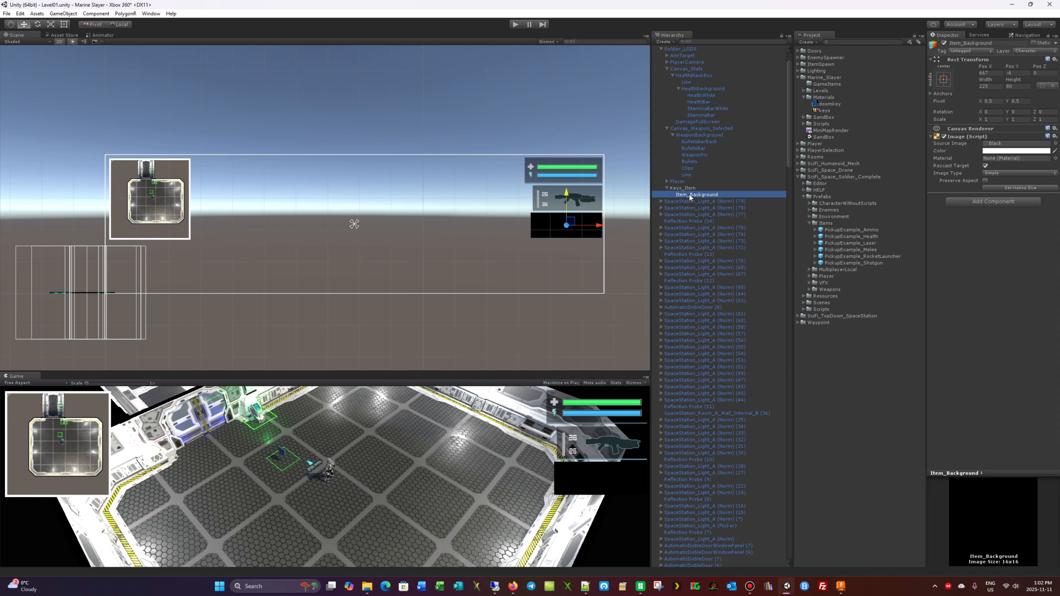
left_click(1054, 136)
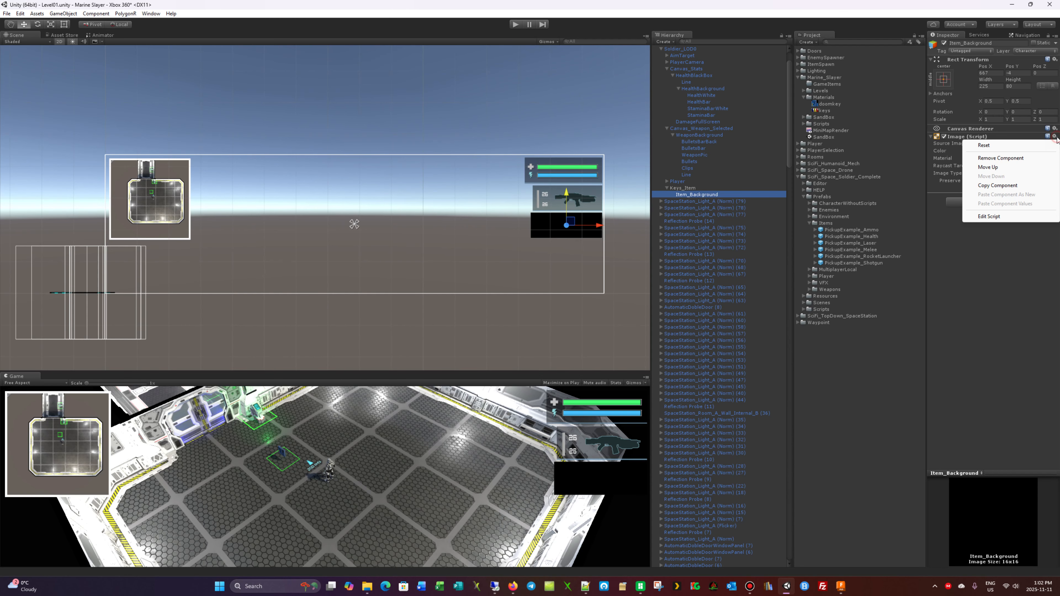
left_click(985, 159)
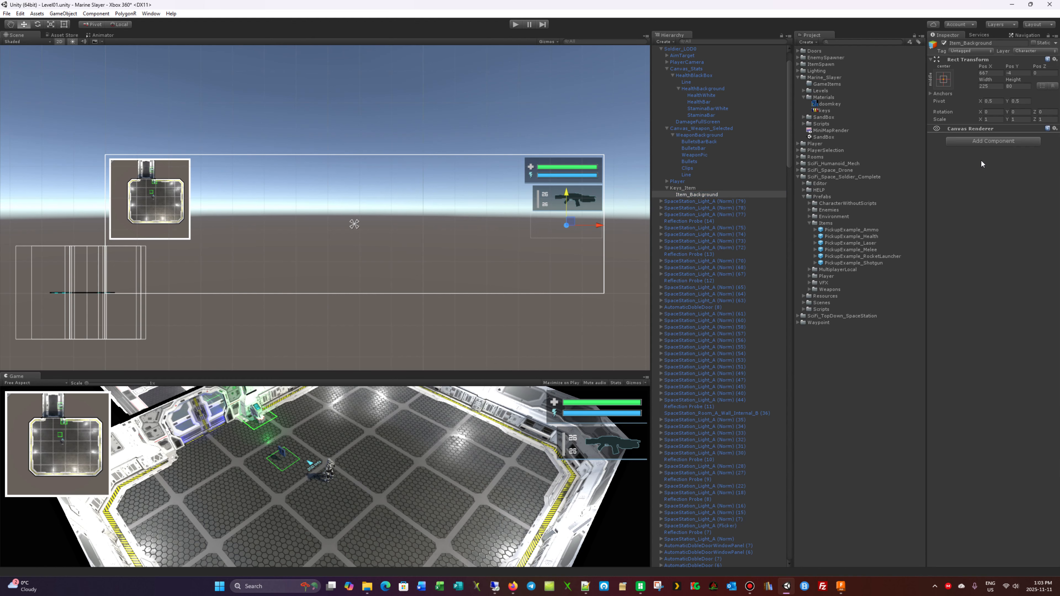
Step: Copy WeaponBackground's Image (Script) component and paste it as a new component on Item_Background
left_click(701, 142)
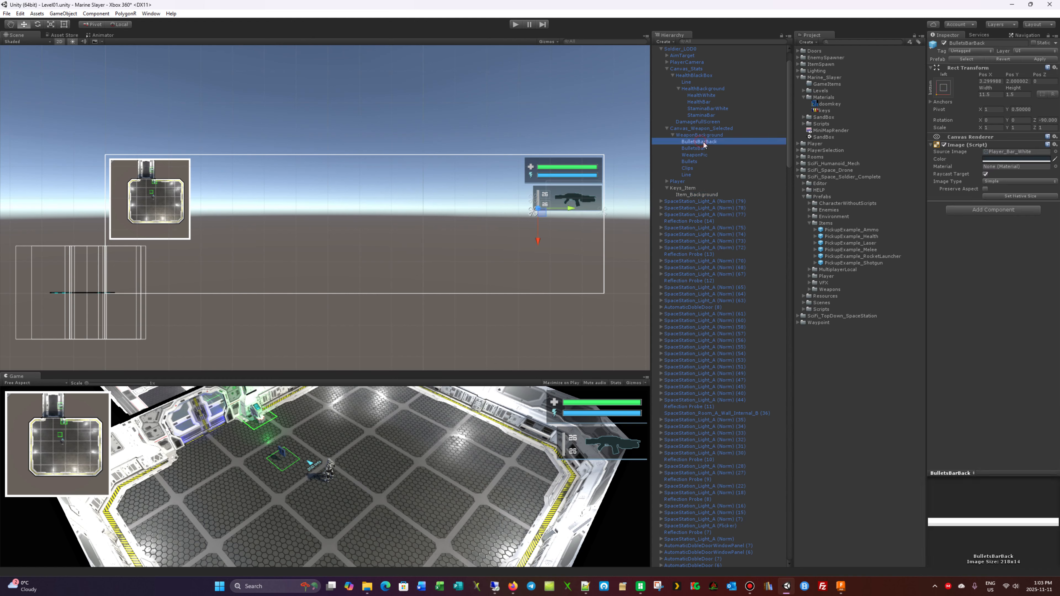
left_click(704, 136)
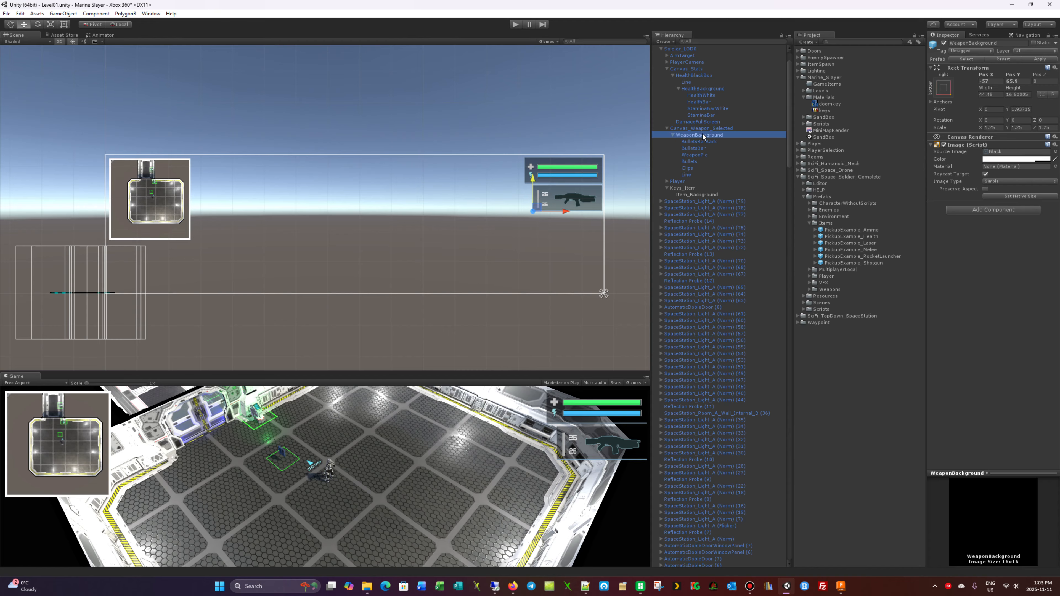
left_click(1054, 144)
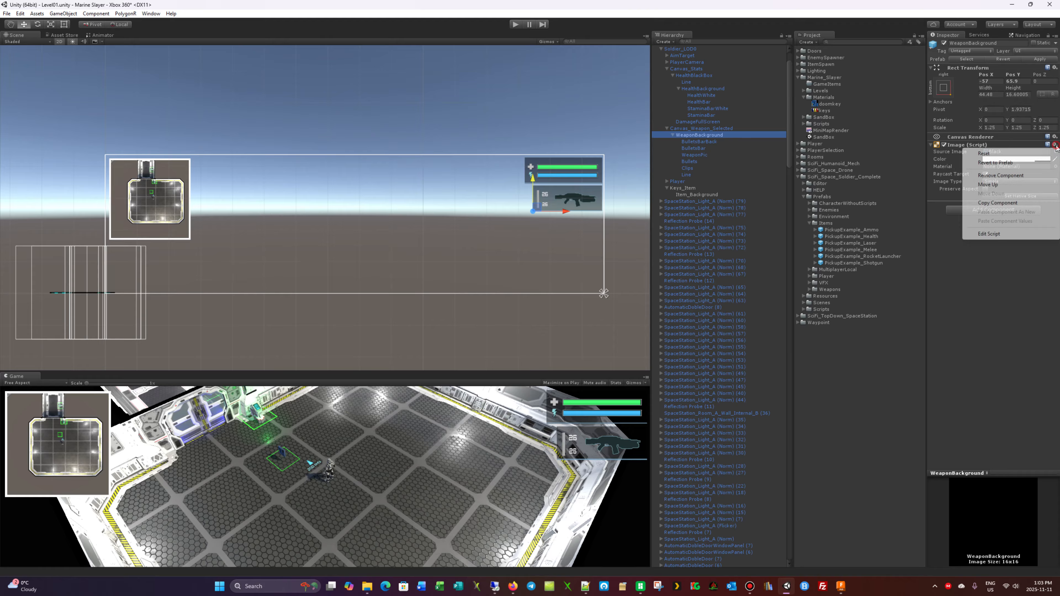
left_click(987, 203)
left_click(705, 195)
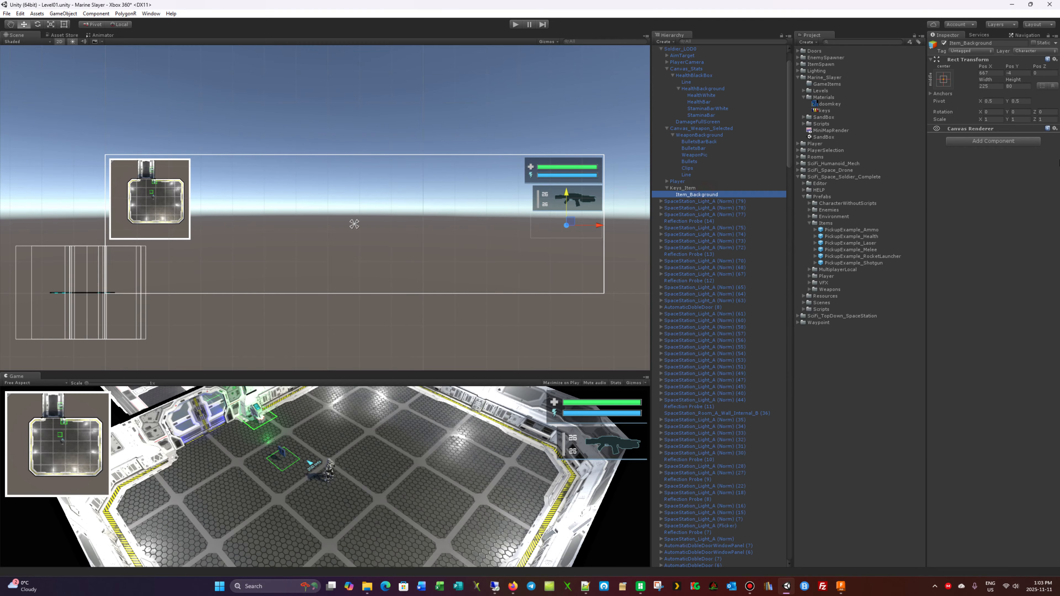
left_click(1053, 129)
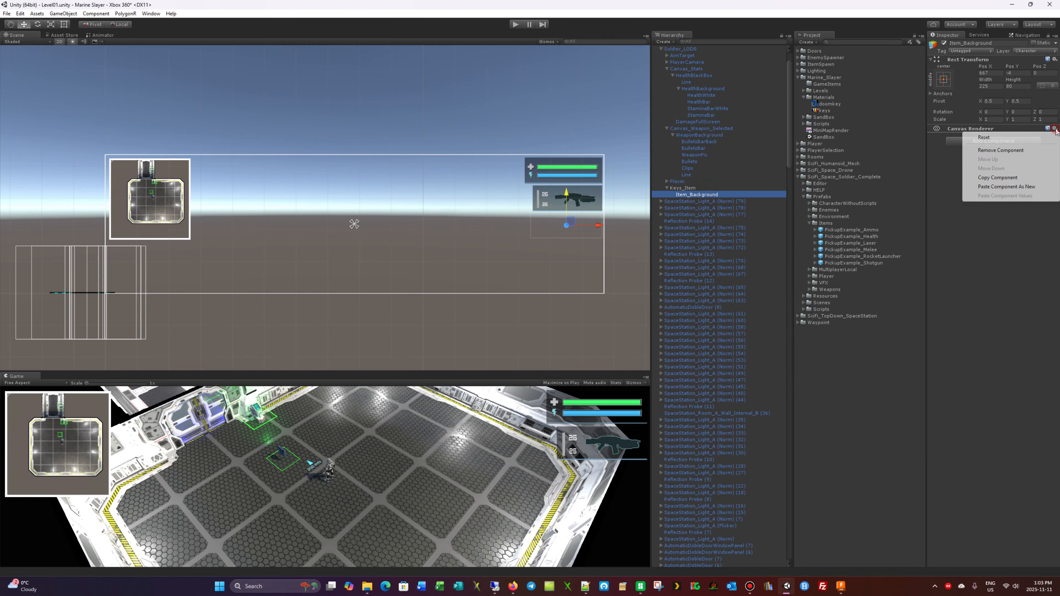
left_click(1003, 188)
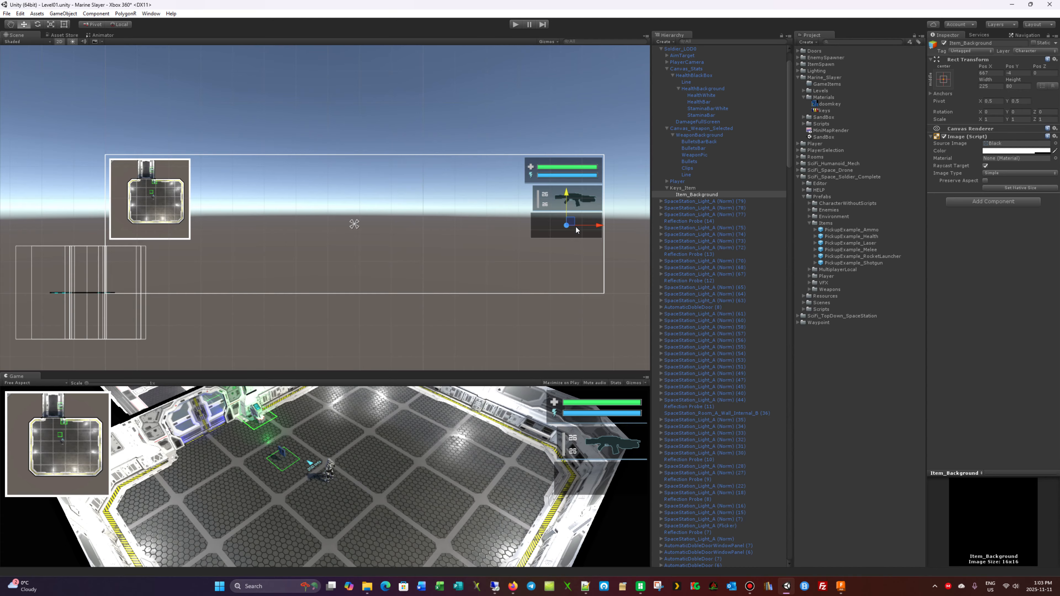
Step: Add a UI Text object as a child of Item_Background
scroll(576, 230, "up", 2)
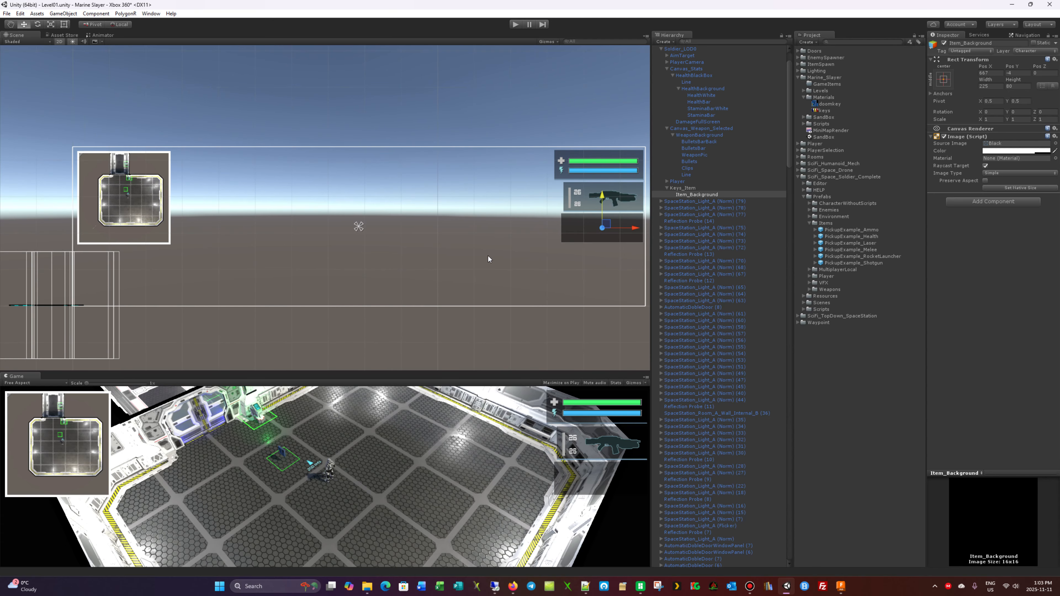
middle_click_drag(540, 248, 450, 248)
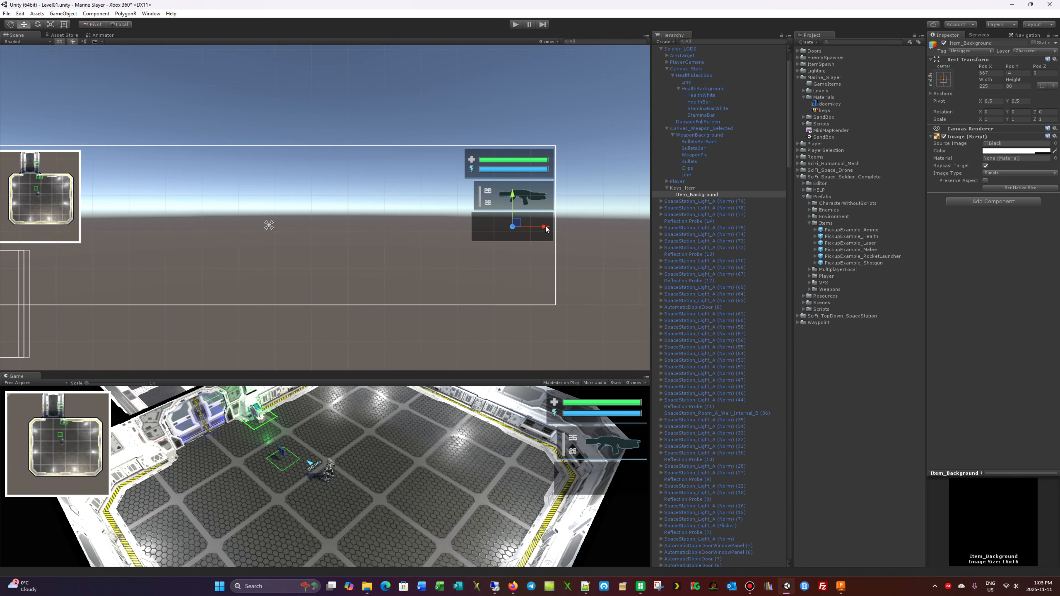
scroll(548, 232, "up", 6)
middle_click_drag(550, 286, 422, 288)
scroll(501, 242, "up", 3)
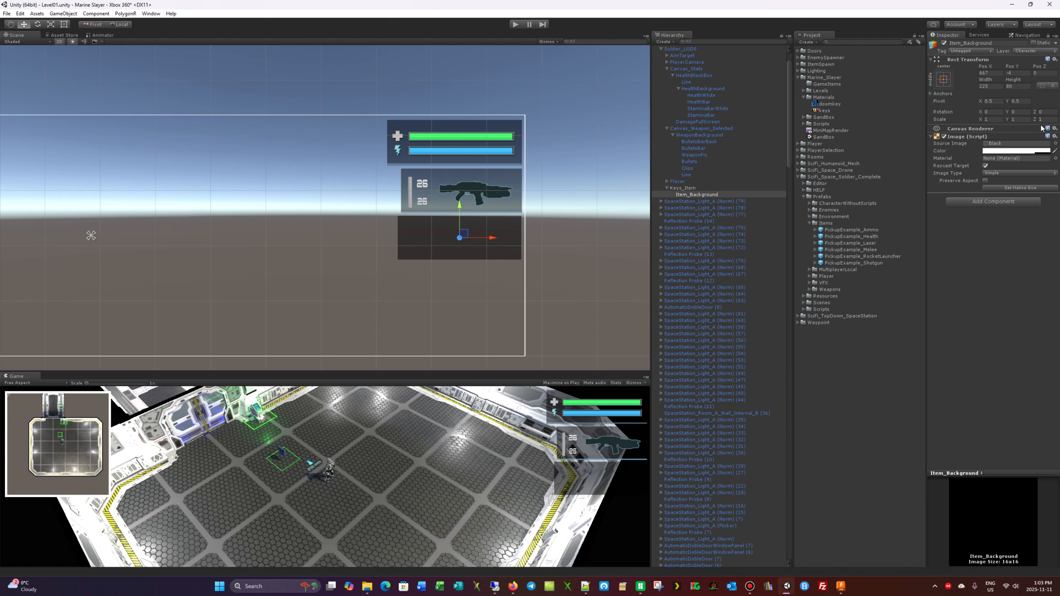
right_click(685, 196)
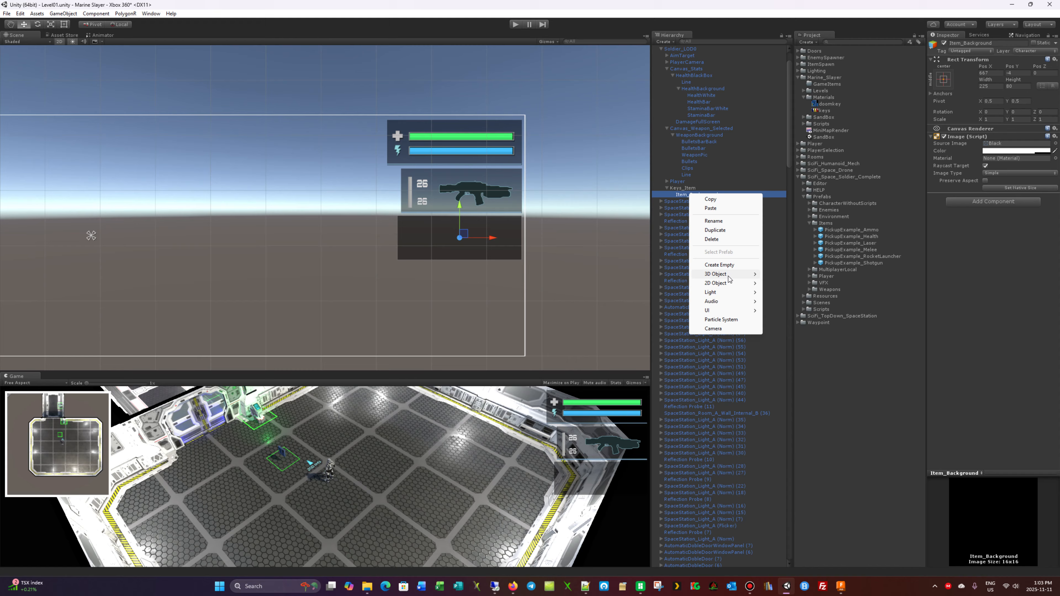
mouse_move(735, 280)
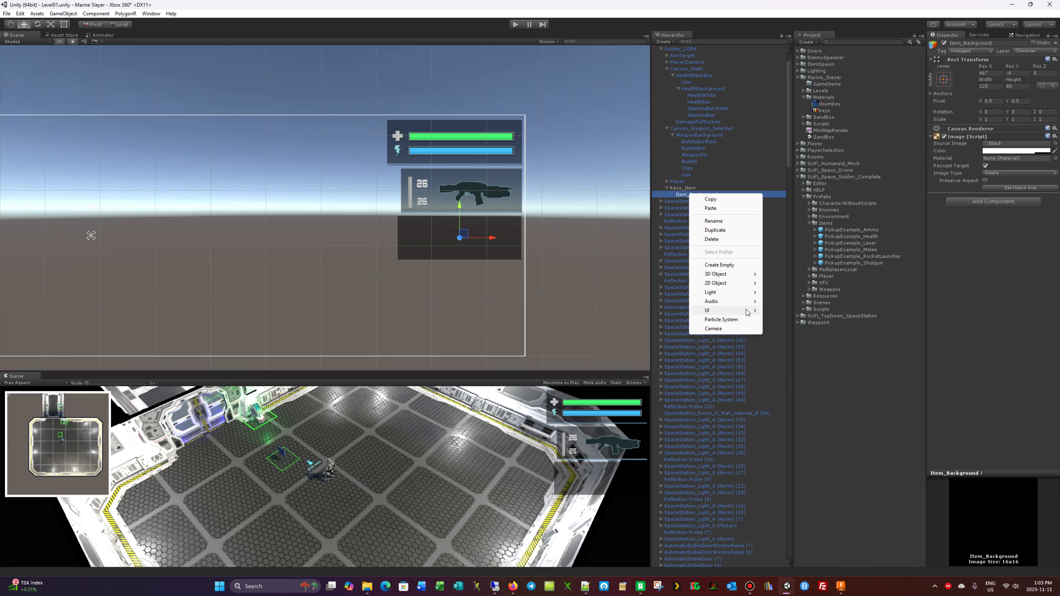
mouse_move(746, 311)
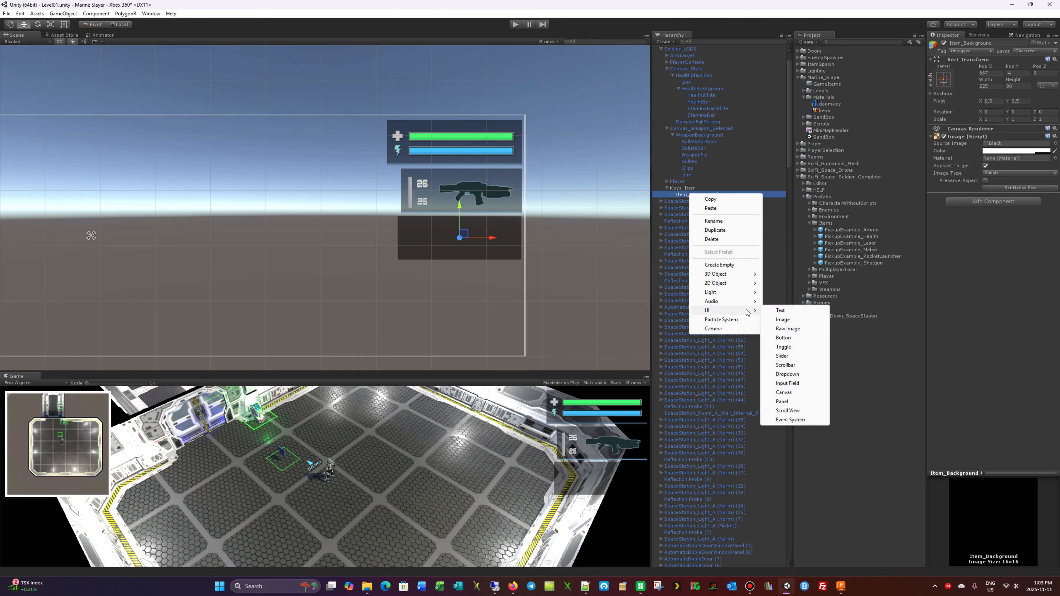
left_click(787, 312)
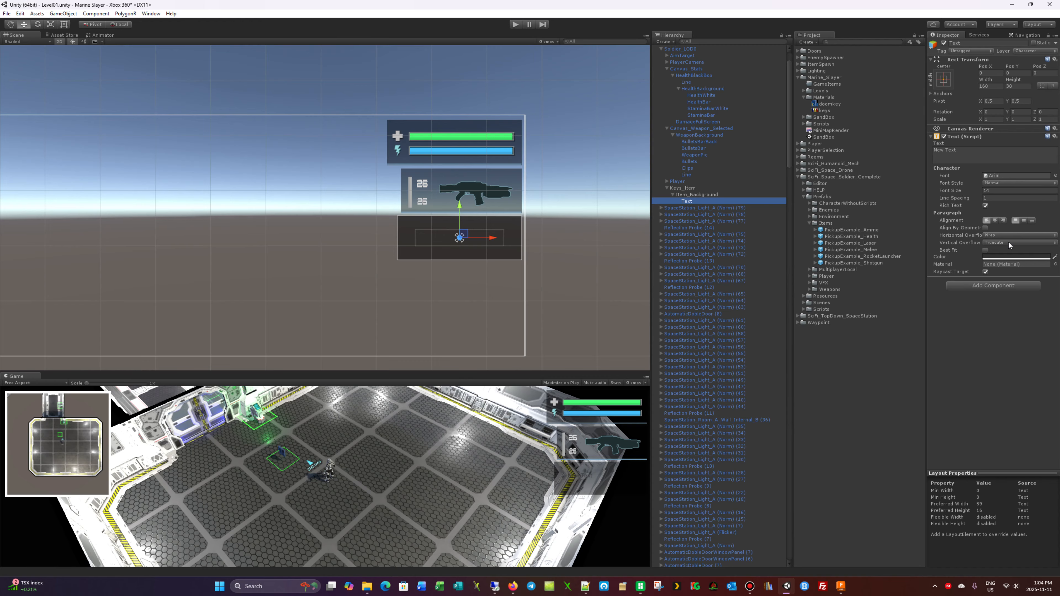
Step: Set the new Text object's color to white, hex FFFFFF
left_click(1015, 258)
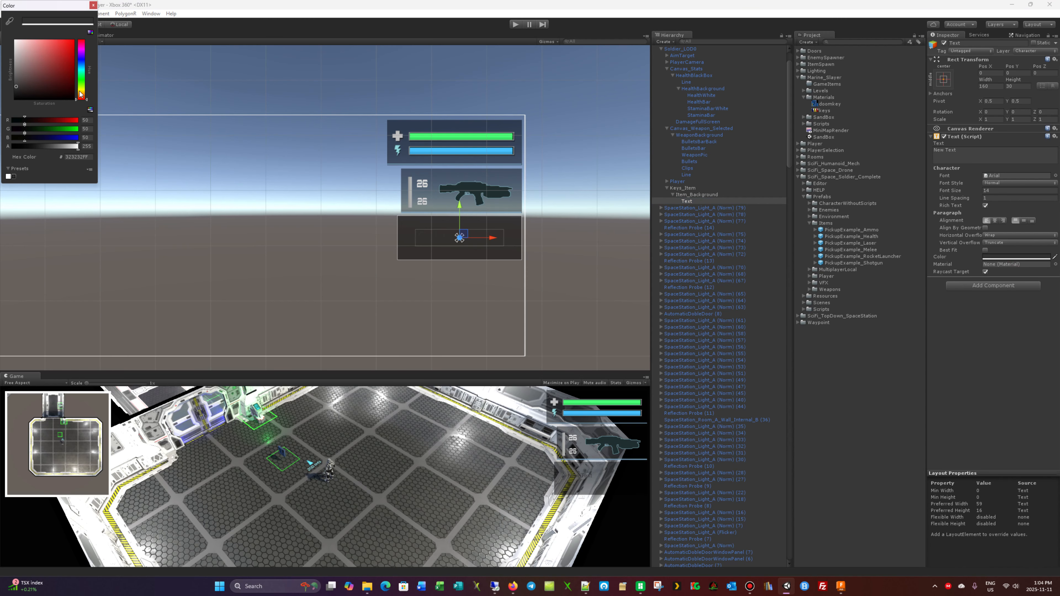
left_click(16, 40)
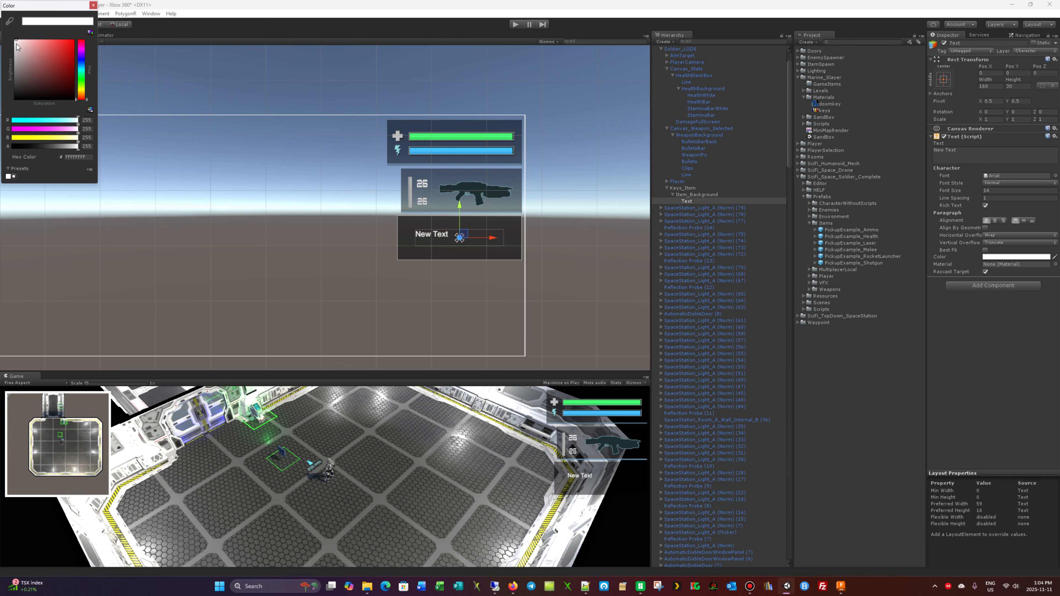
left_click(14, 43)
left_click(93, 4)
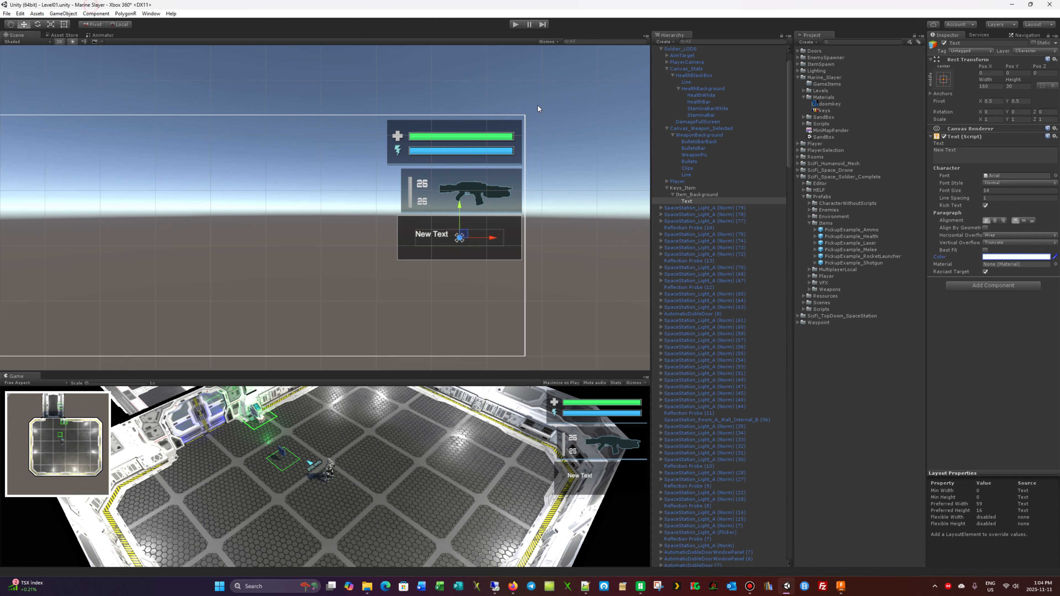
Step: Remove the Text (Script) component from the Text object and add a UI Raw Image component in its place
left_click(1054, 135)
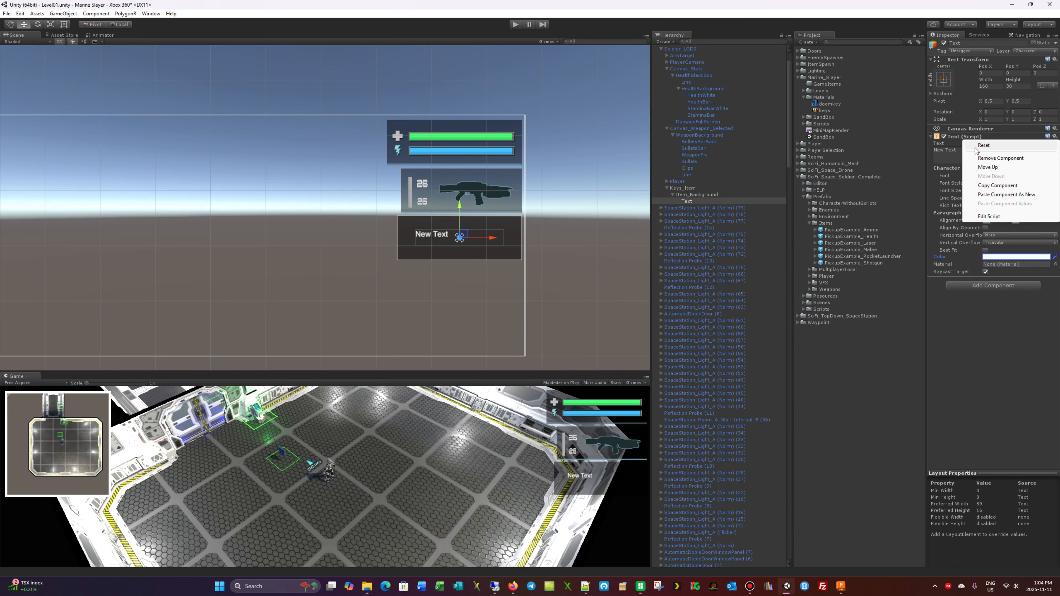
left_click(1000, 158)
left_click(992, 141)
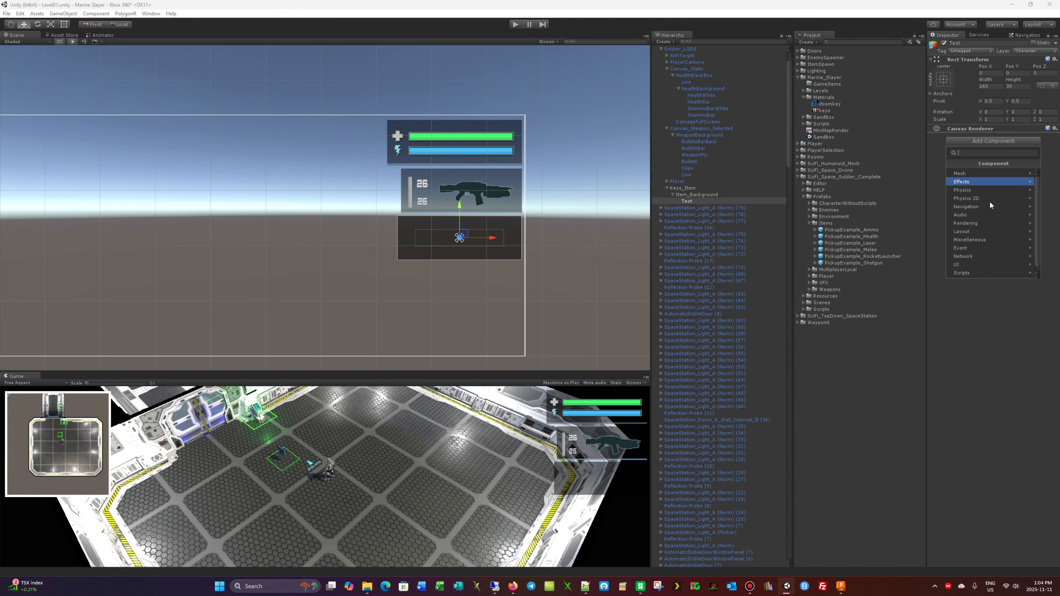
left_click(984, 264)
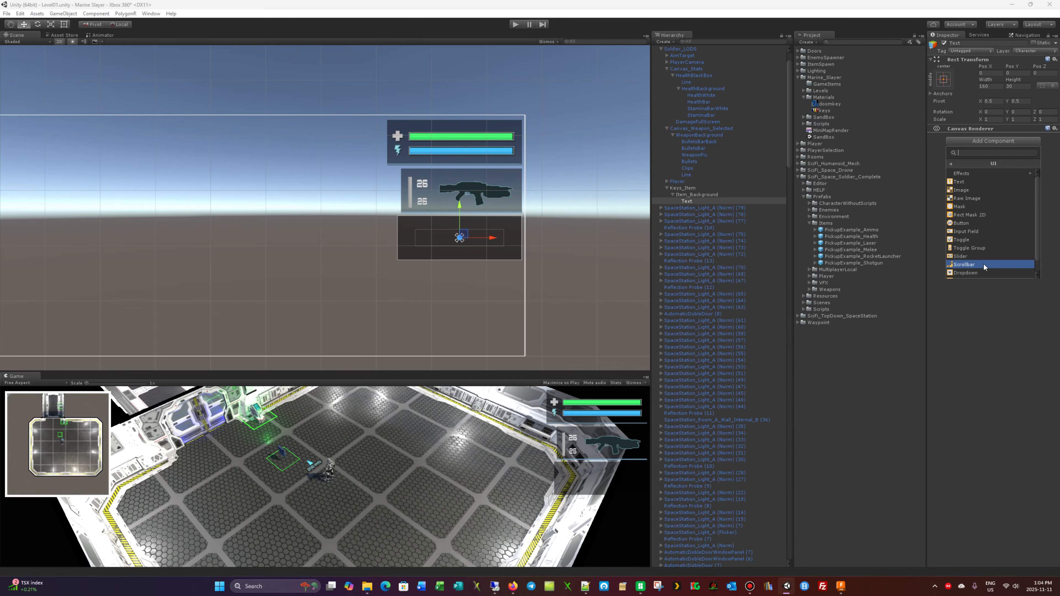
left_click(972, 198)
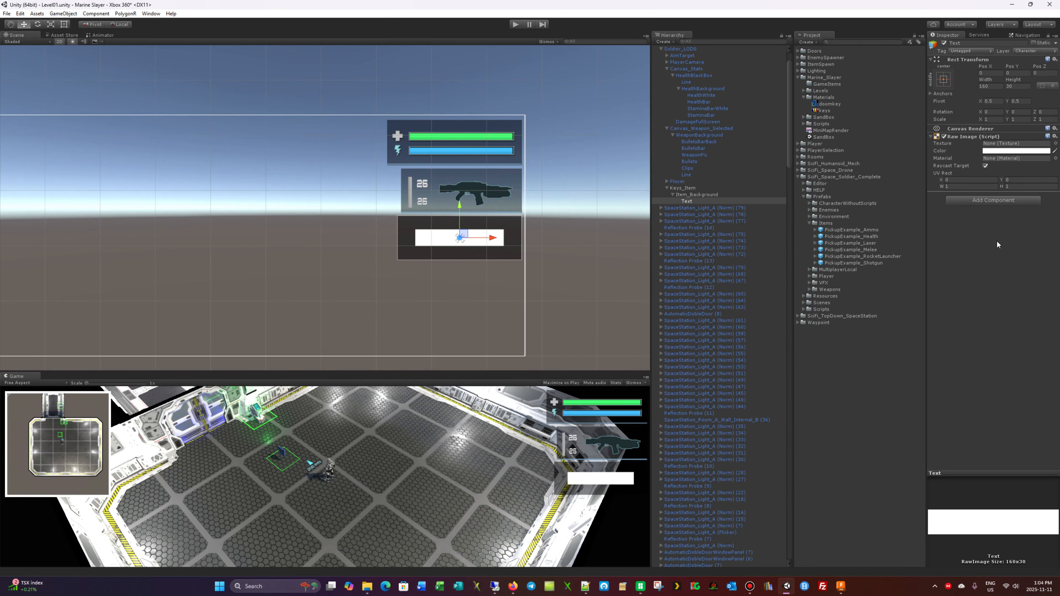
Step: Rename the Text object under Item_Background as Image
left_click(969, 42)
type("Image")
key("Return")
left_click(1012, 263)
Step: Resize the Image to a width of 211 and height of about 47.3, and raise it to about Y 11.3
left_click_drag(981, 84, 1052, 89)
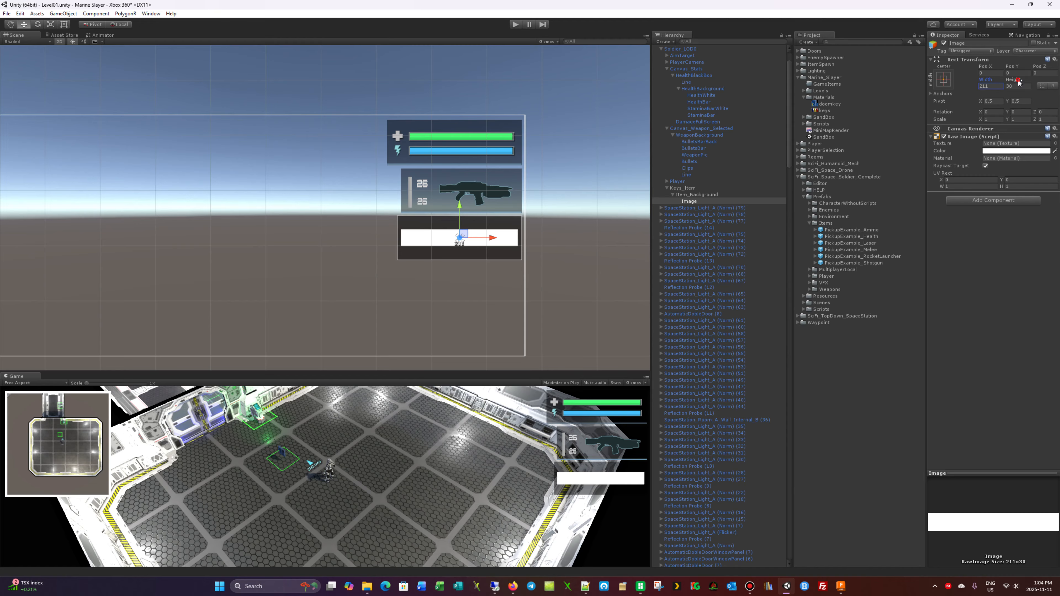
left_click_drag(1018, 81, 1035, 86)
left_click_drag(461, 208, 461, 200)
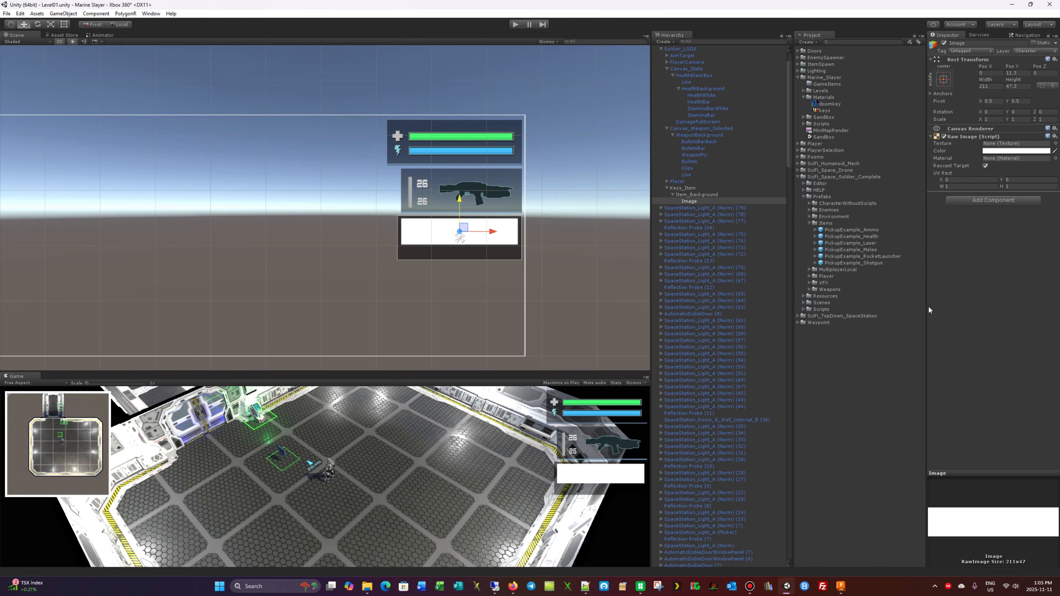
Step: Assign the keys texture to the Image's Raw Image component, replacing it with the keys 1 texture
left_click(819, 110)
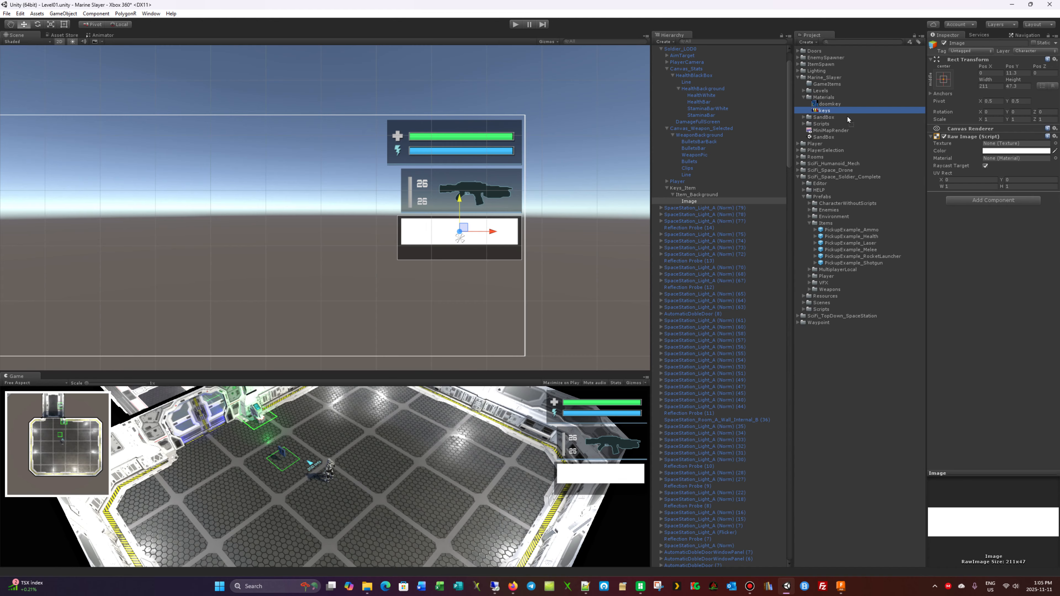
left_click_drag(847, 120, 1000, 146)
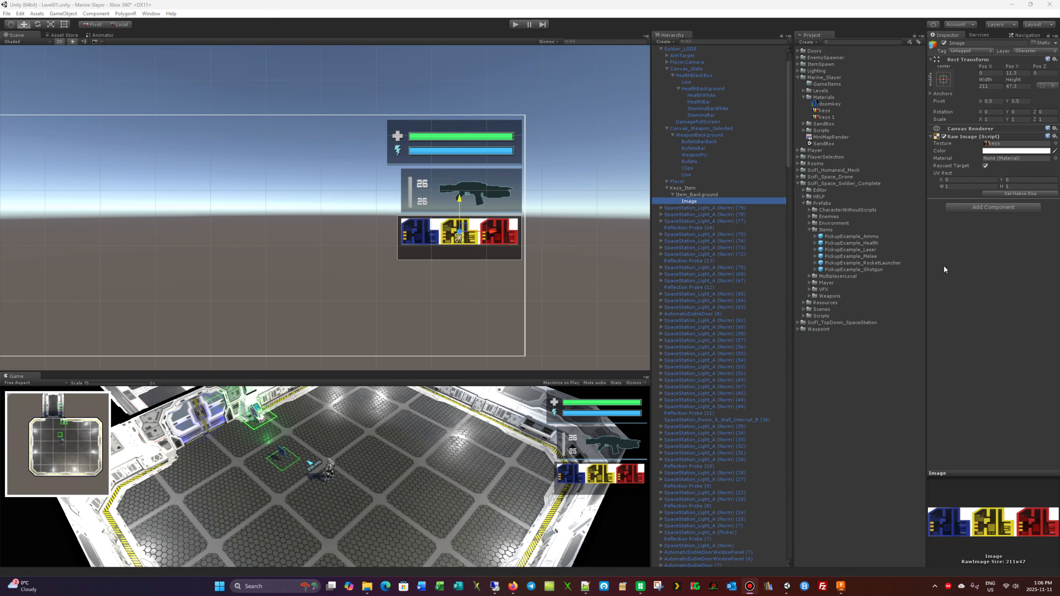
left_click_drag(822, 119, 1013, 149)
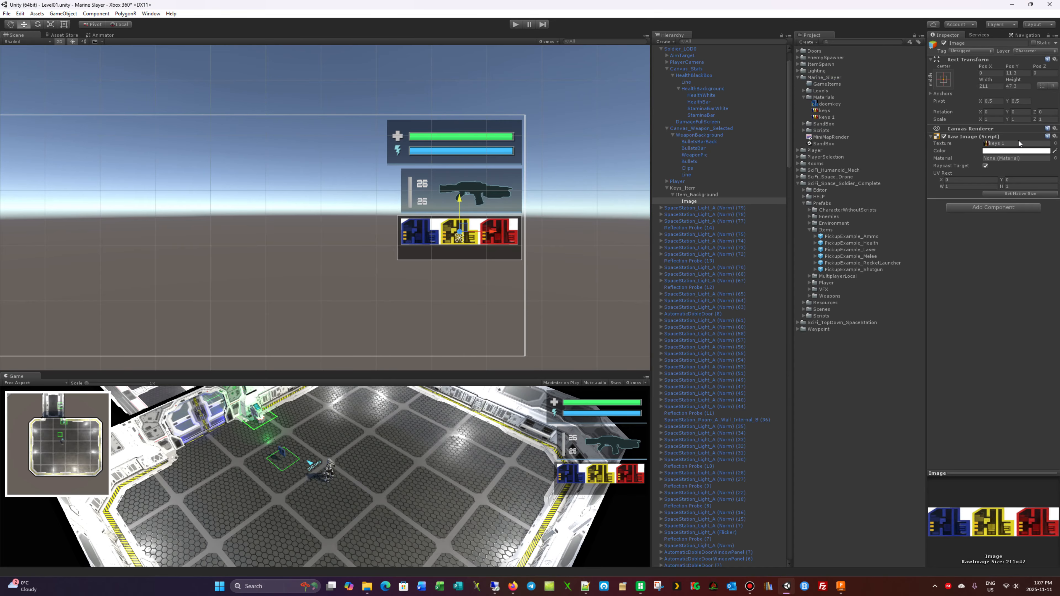
Step: Compare the import settings and previews of the keys and keys 1 textures
left_click(828, 117)
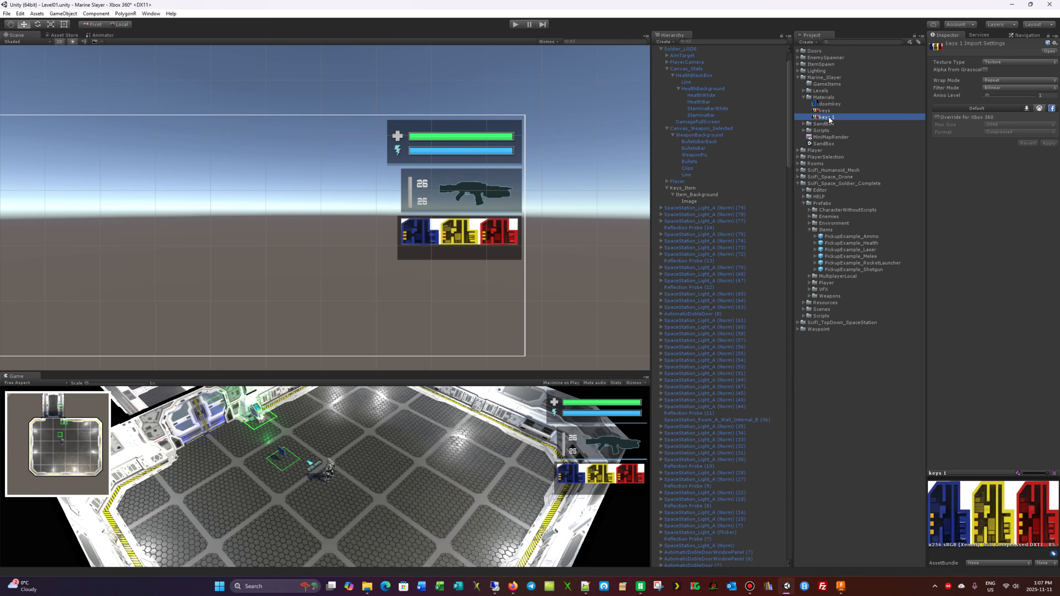
left_click(824, 112)
left_click(823, 117)
left_click(824, 111)
left_click(827, 118)
left_click(826, 111)
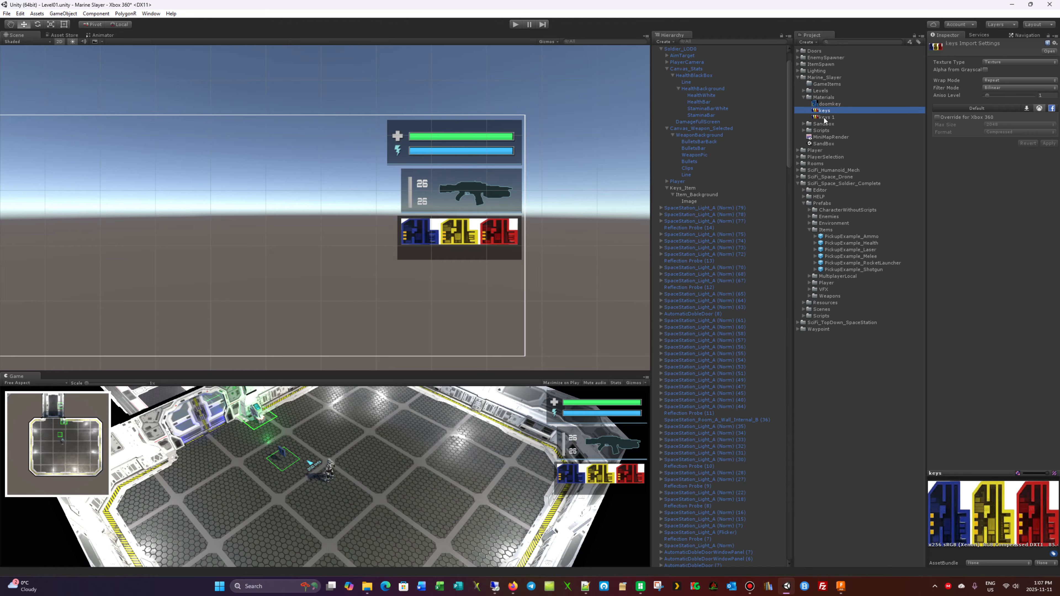
Step: Delete the keys 1 texture from the Materials folder
left_click(824, 117)
right_click(823, 118)
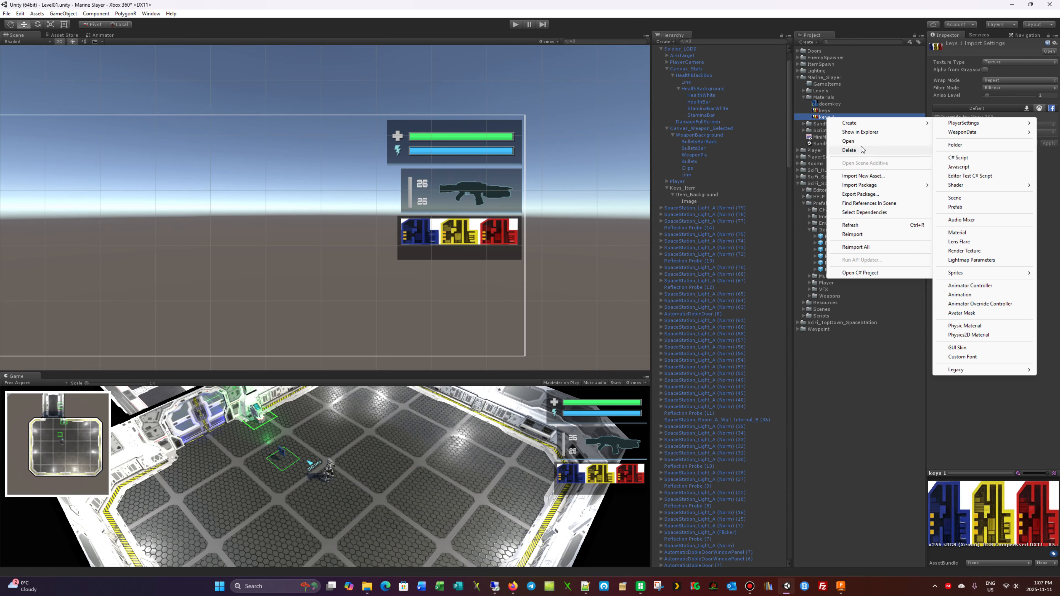
left_click(848, 149)
left_click(552, 310)
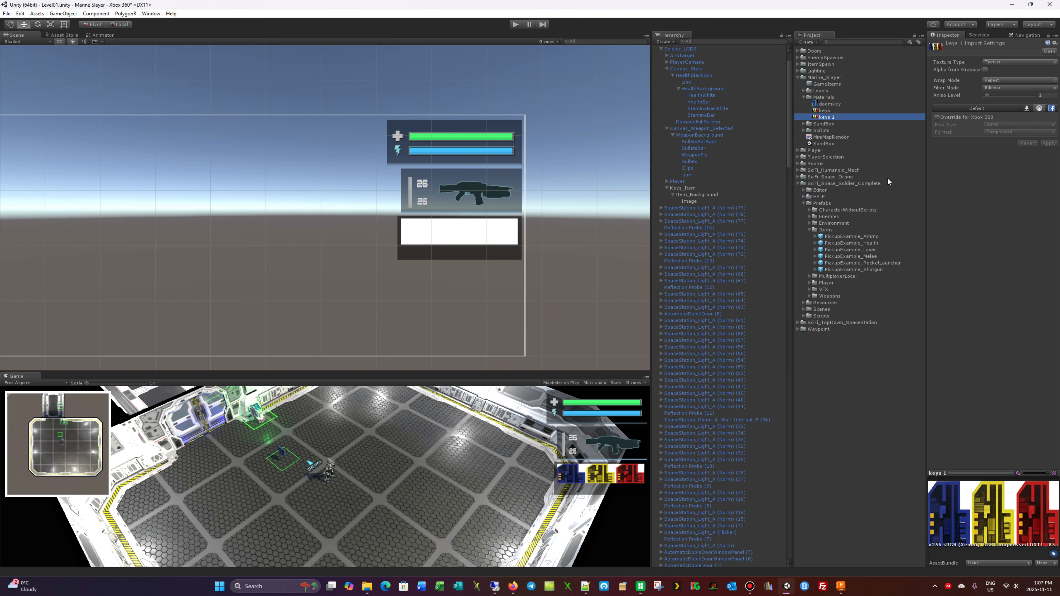
Step: Open the keys texture in Paint.NET and erase the white background around all three keys with the Magic Wand
left_click(822, 110)
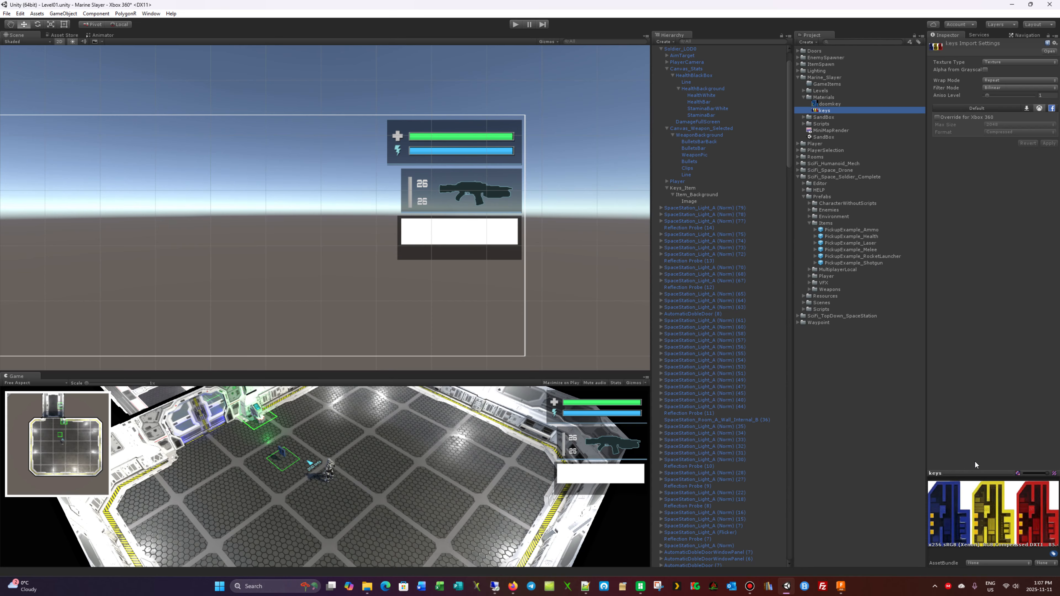
left_click(1049, 51)
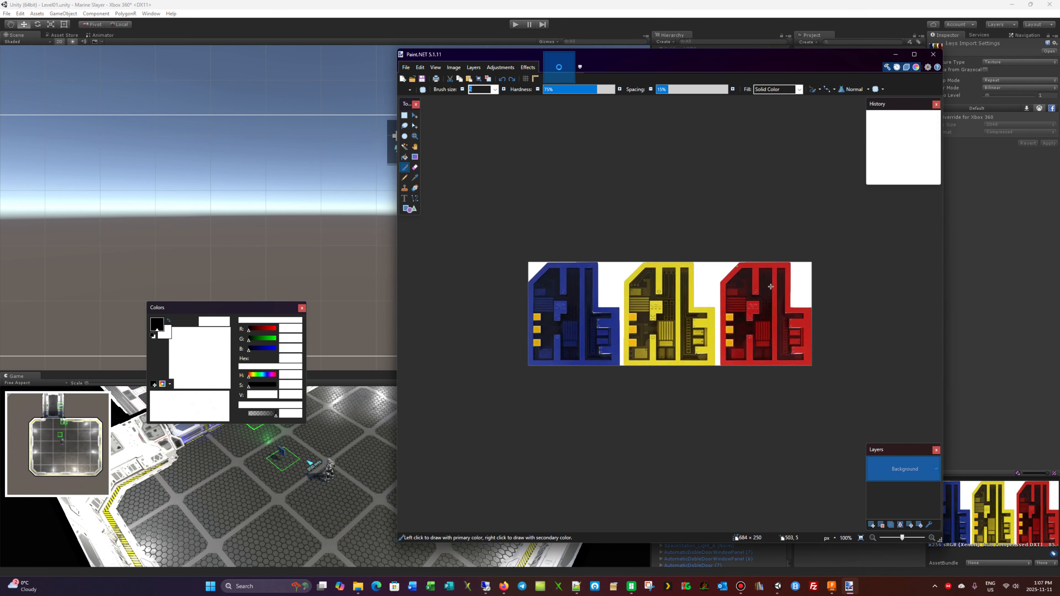
left_click(404, 146)
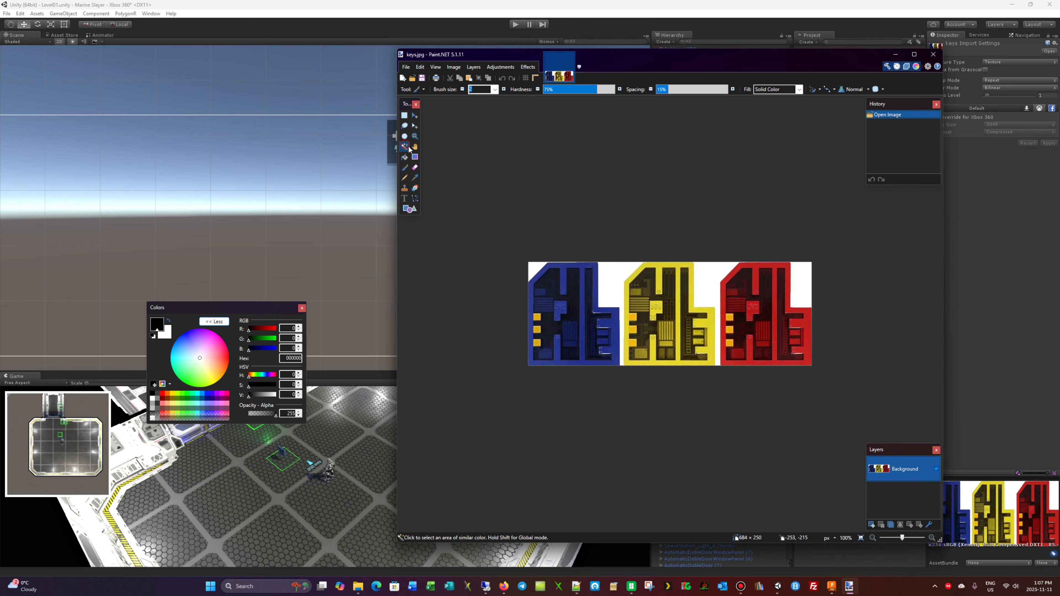
left_click(538, 264)
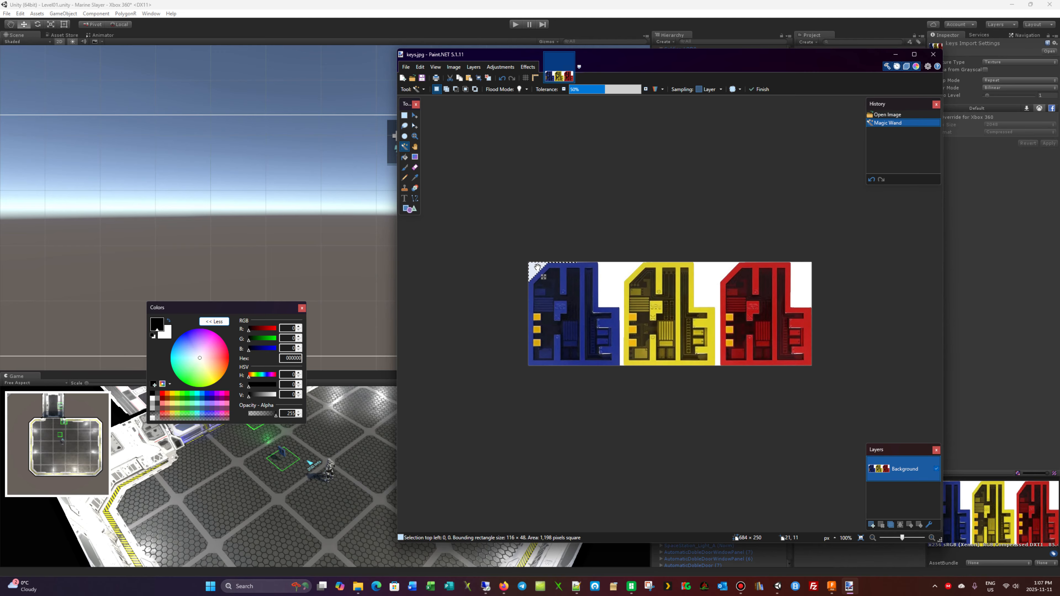
key("Delete")
key("Delete")
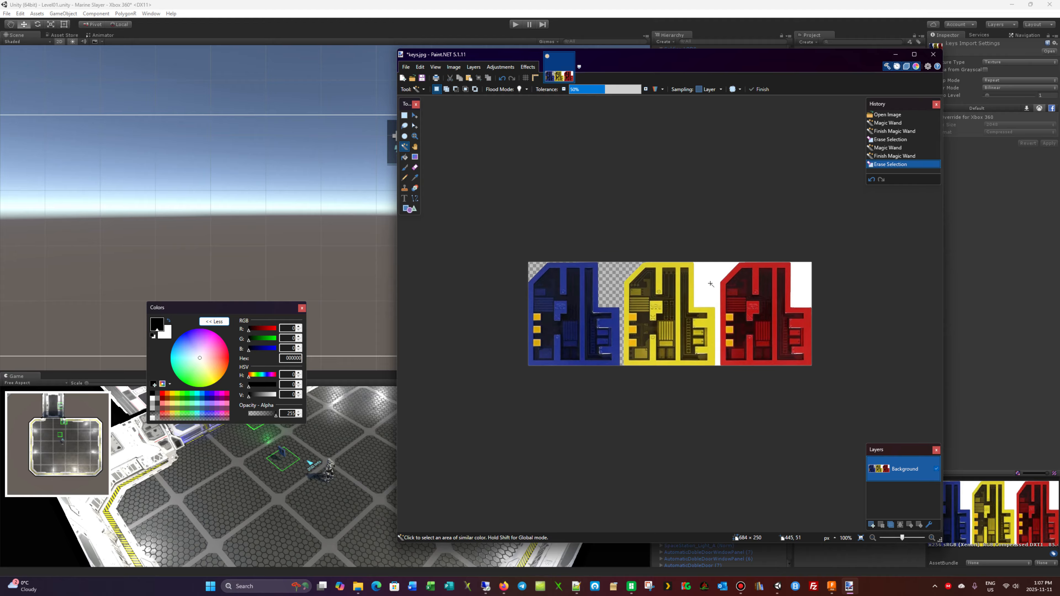
left_click(718, 284)
key("Delete")
left_click(805, 291)
key("Delete")
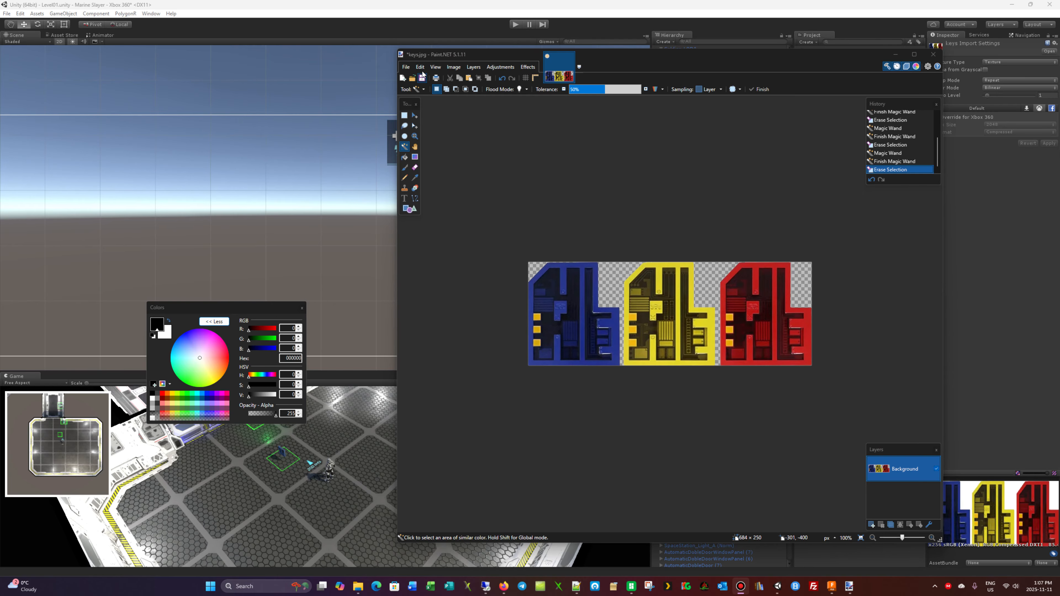
Step: Save the edited image as keys.png in PNG format in the Materials folder, keeping the default save configuration
left_click(410, 68)
left_click(408, 68)
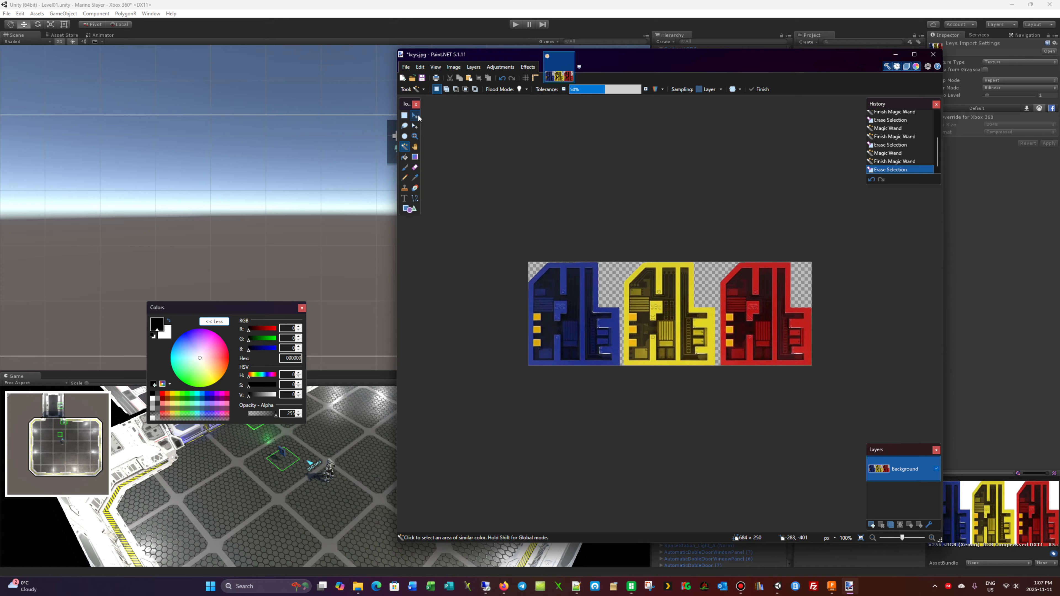
left_click(405, 67)
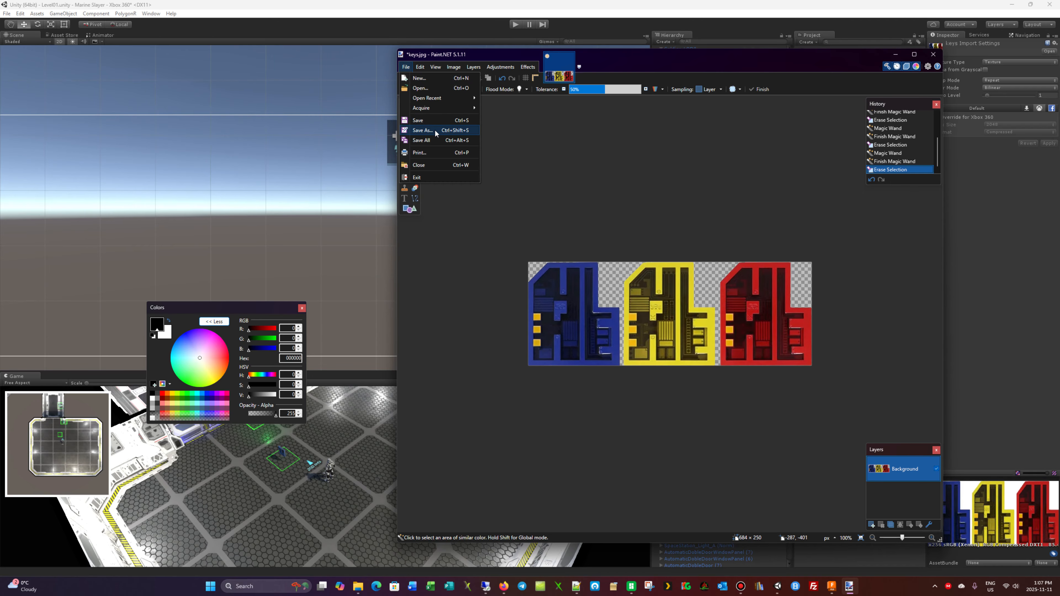
left_click(434, 129)
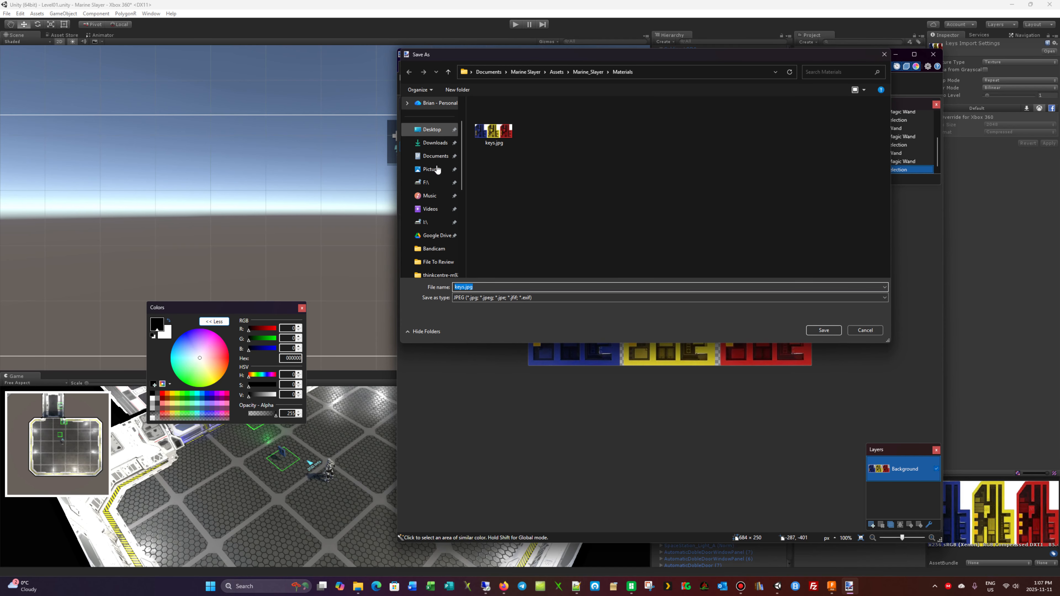
left_click(527, 299)
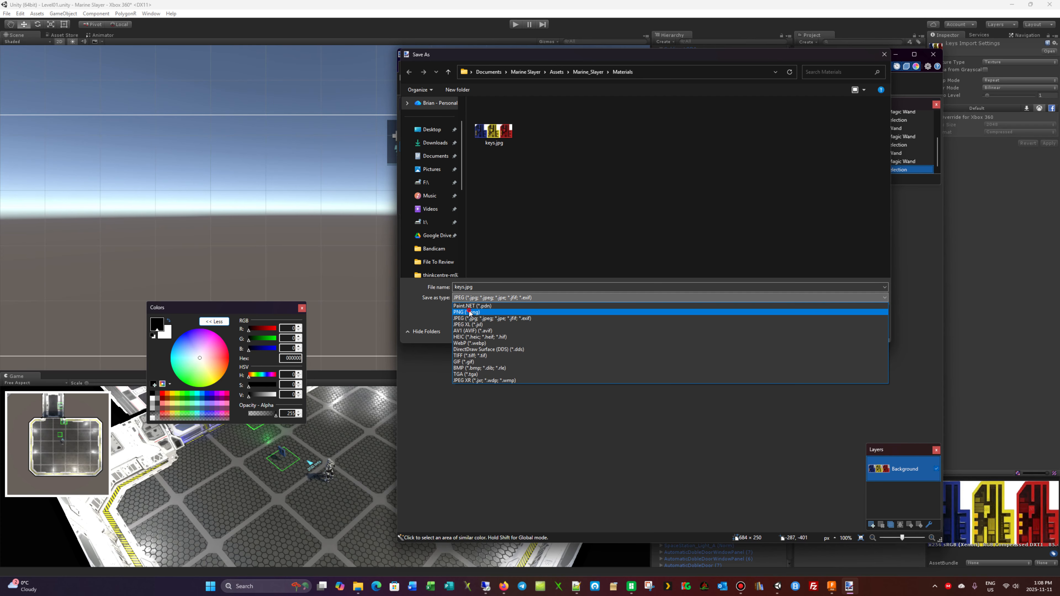
left_click(469, 313)
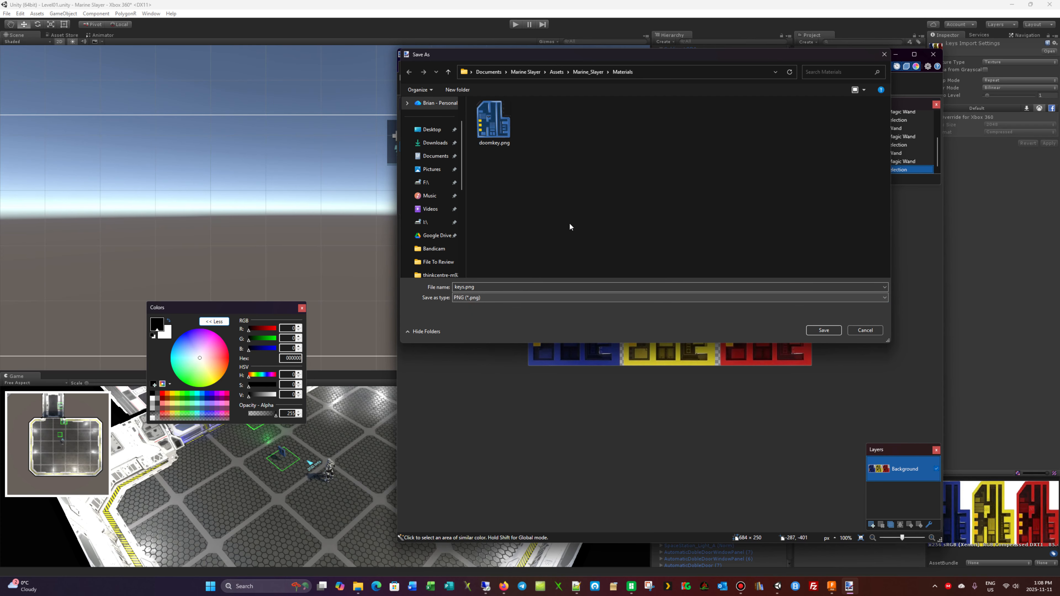
left_click(822, 331)
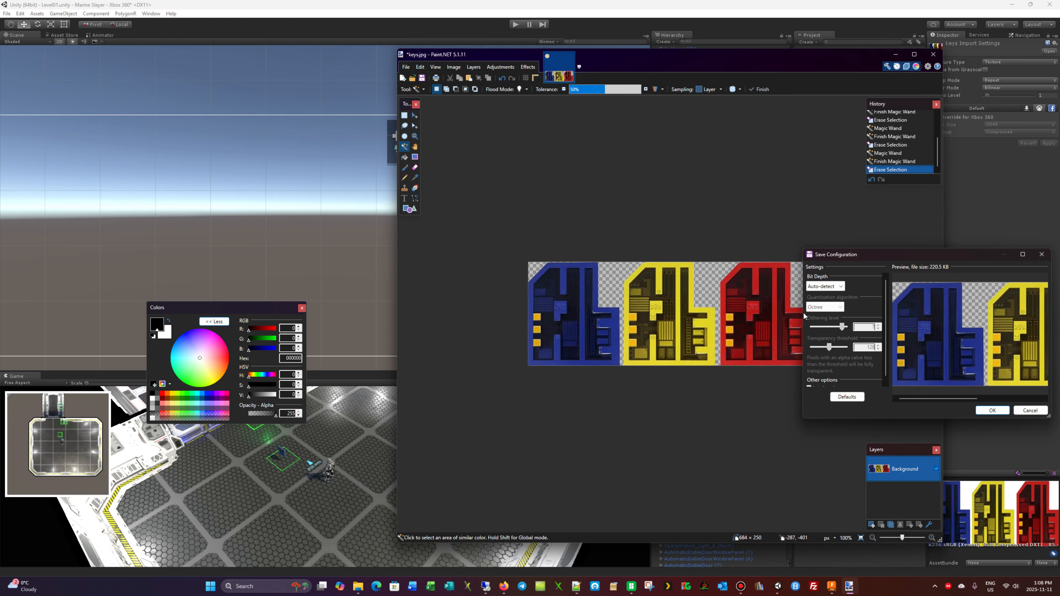
left_click(993, 411)
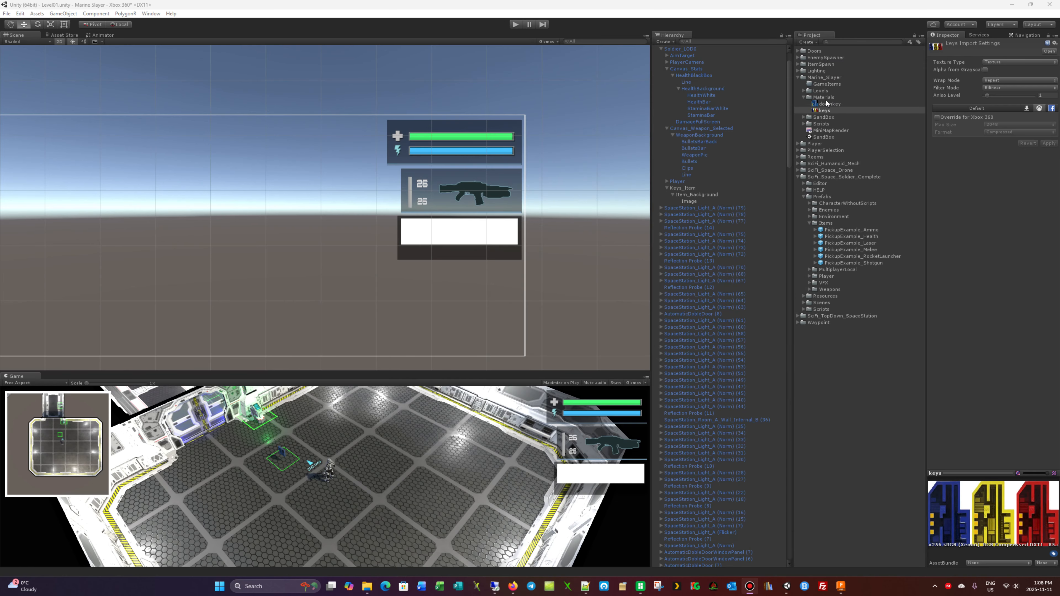
Step: Assign the new transparent PNG keys texture to the Raw Image component of Image under Item_Background
left_click(827, 118)
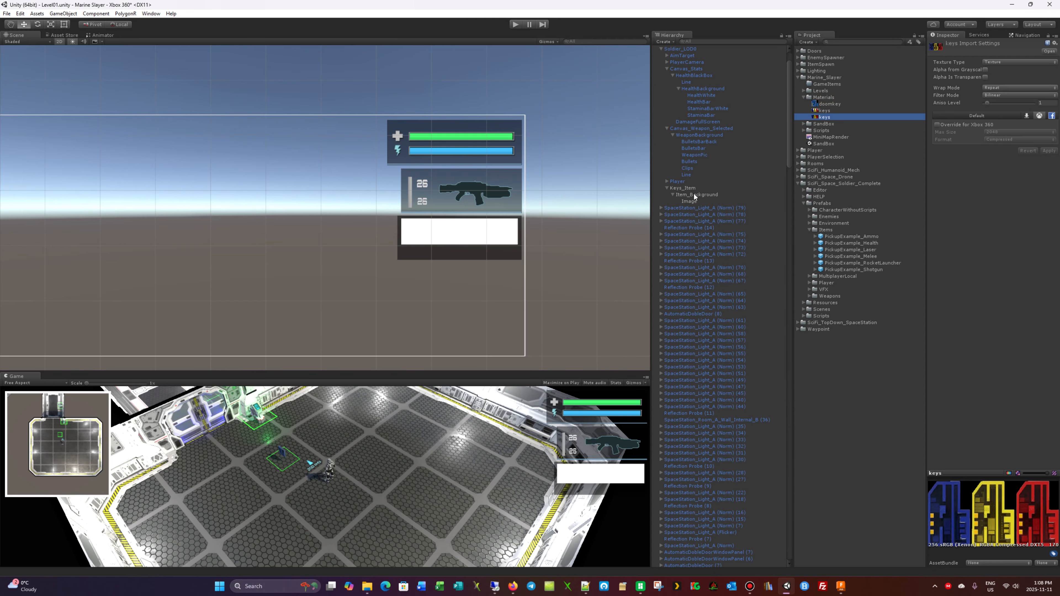
left_click(697, 201)
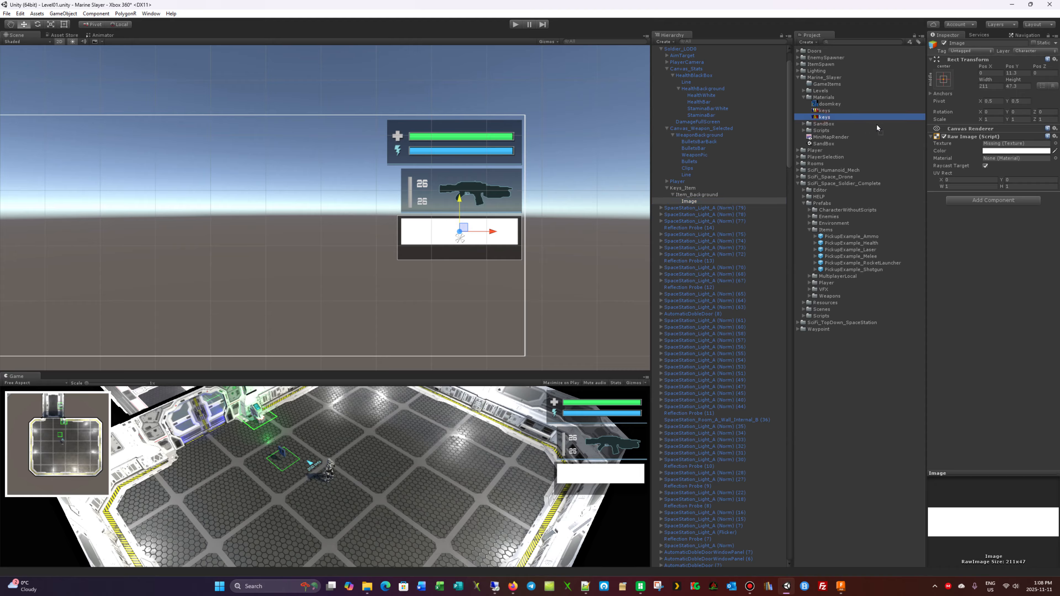
left_click_drag(821, 120, 1016, 143)
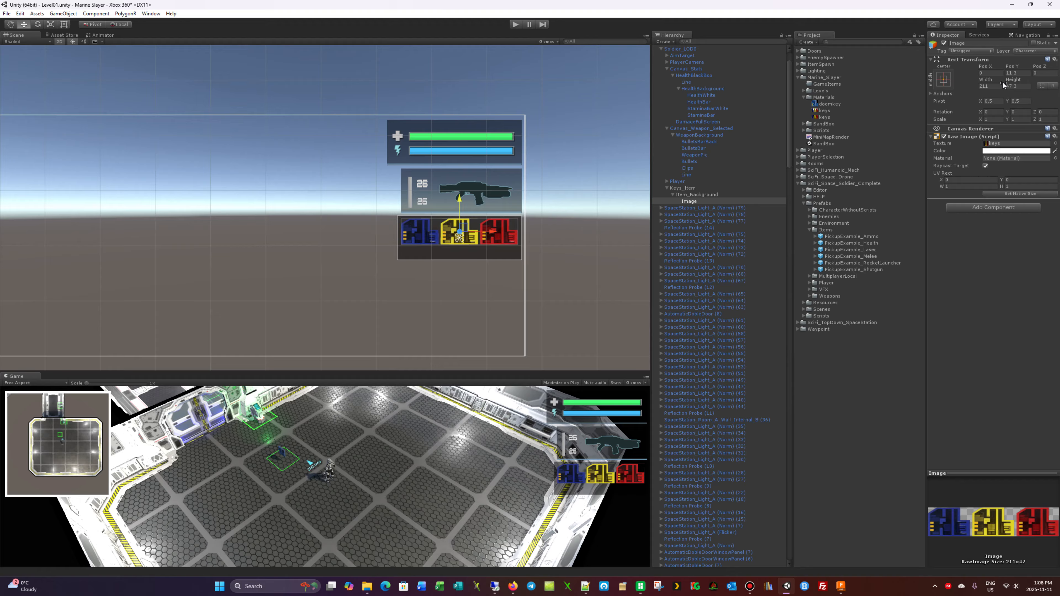
Step: Narrow the key image to a width of about 141 and shift it right to Pos X 10
left_click_drag(988, 80, 820, 84)
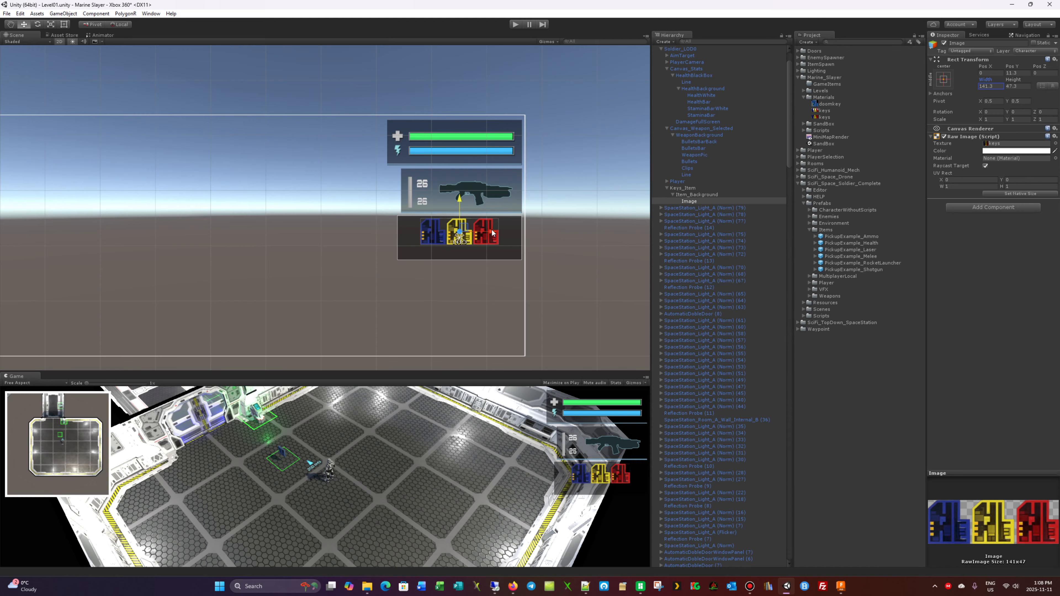
left_click_drag(493, 233, 504, 234)
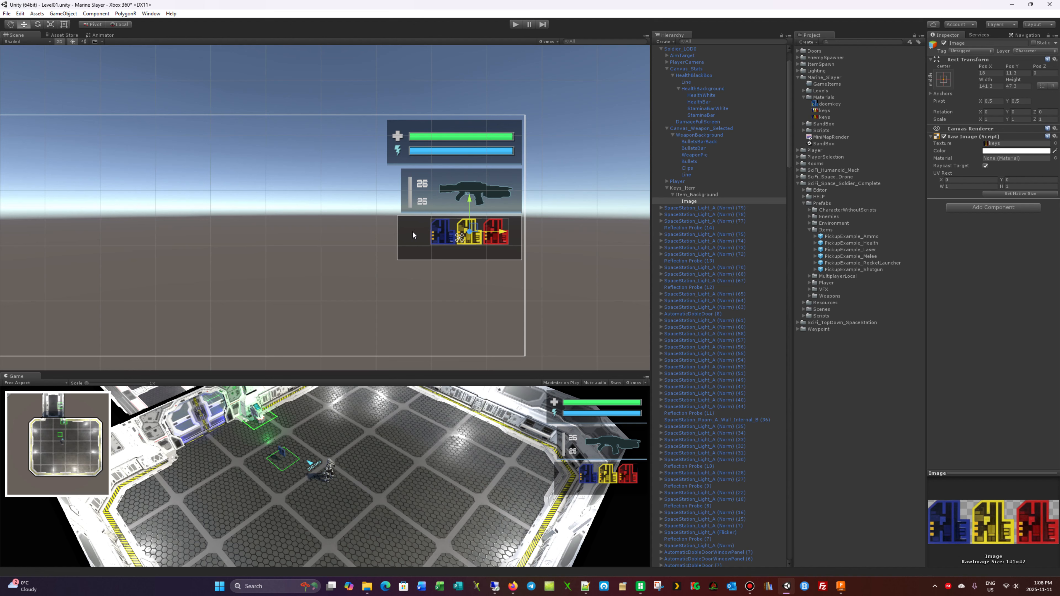
Step: Narrow Item_Background to a width of 180 and roughly centre the key image on it at about Pos X 3
left_click(698, 194)
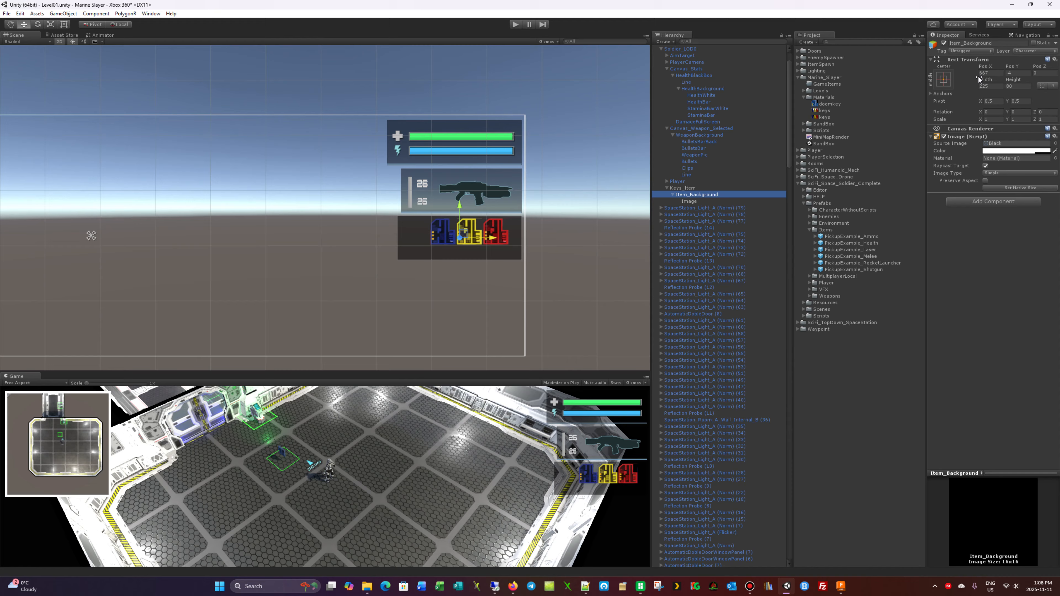
left_click_drag(985, 79, 947, 82)
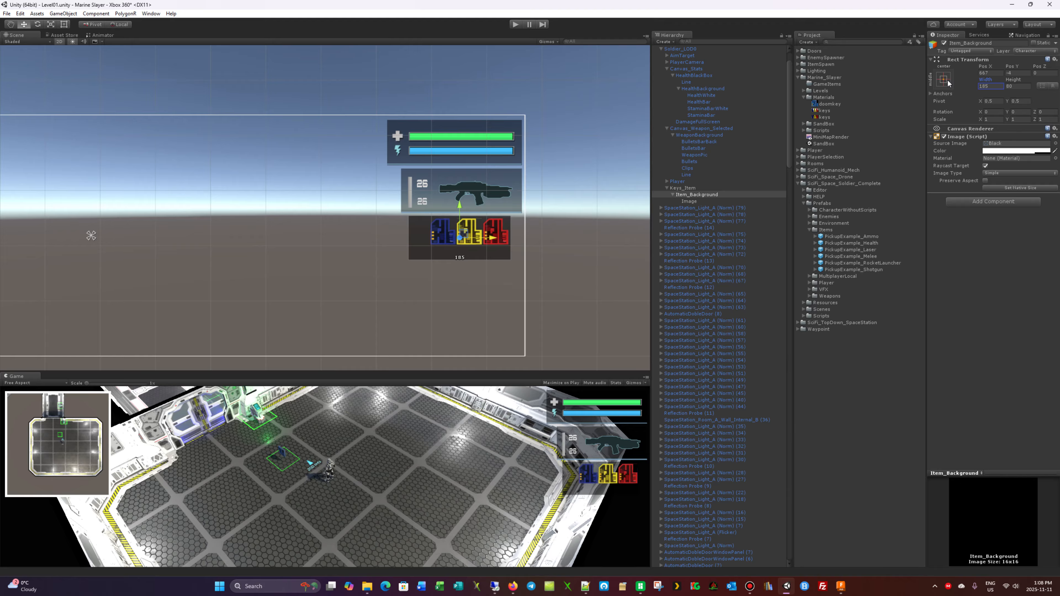
left_click_drag(948, 82, 944, 83)
left_click(684, 202)
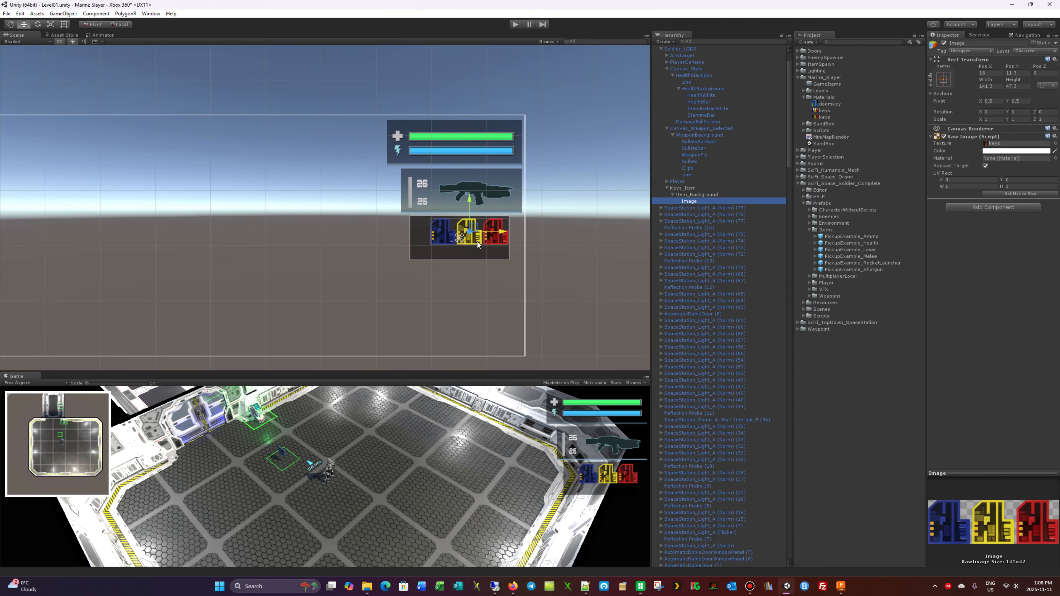
left_click_drag(503, 230, 494, 233)
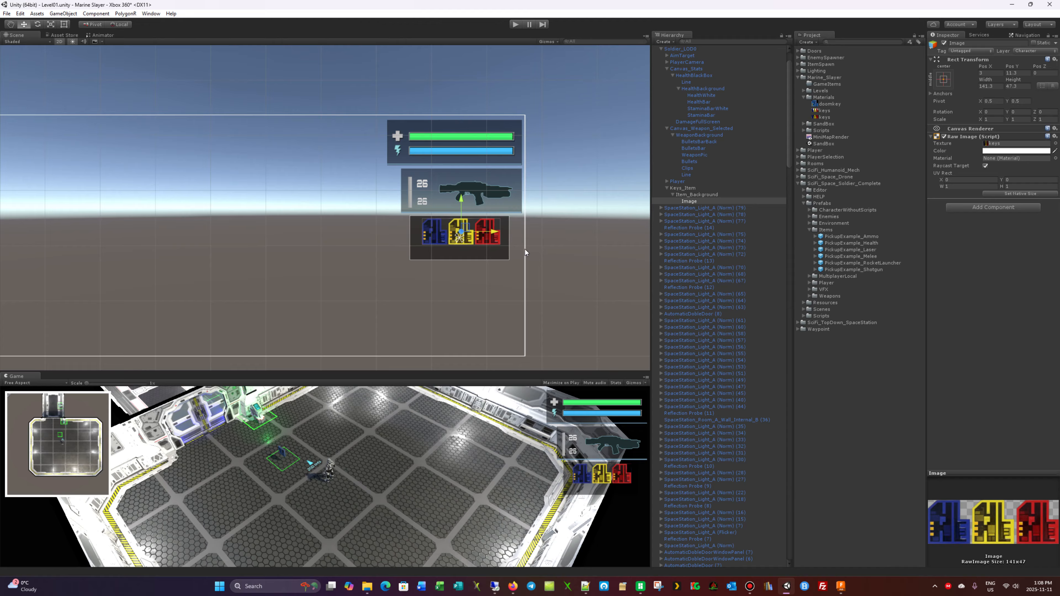
Step: Move Item_Background right to align with the weapon panel's right edge and nudge the key image to Pos X 1.5
left_click(708, 194)
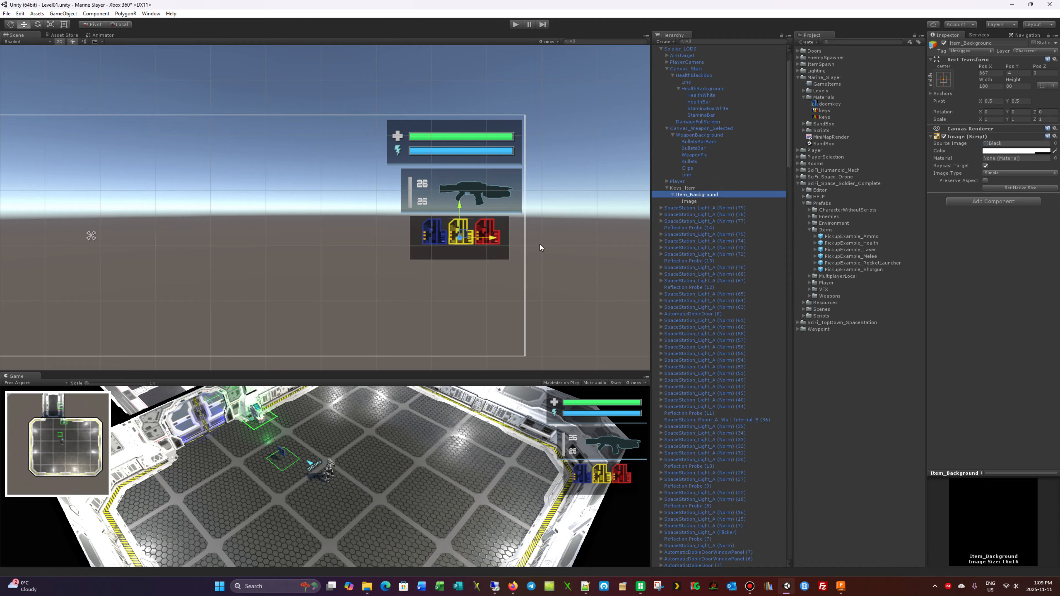
left_click_drag(492, 238, 506, 237)
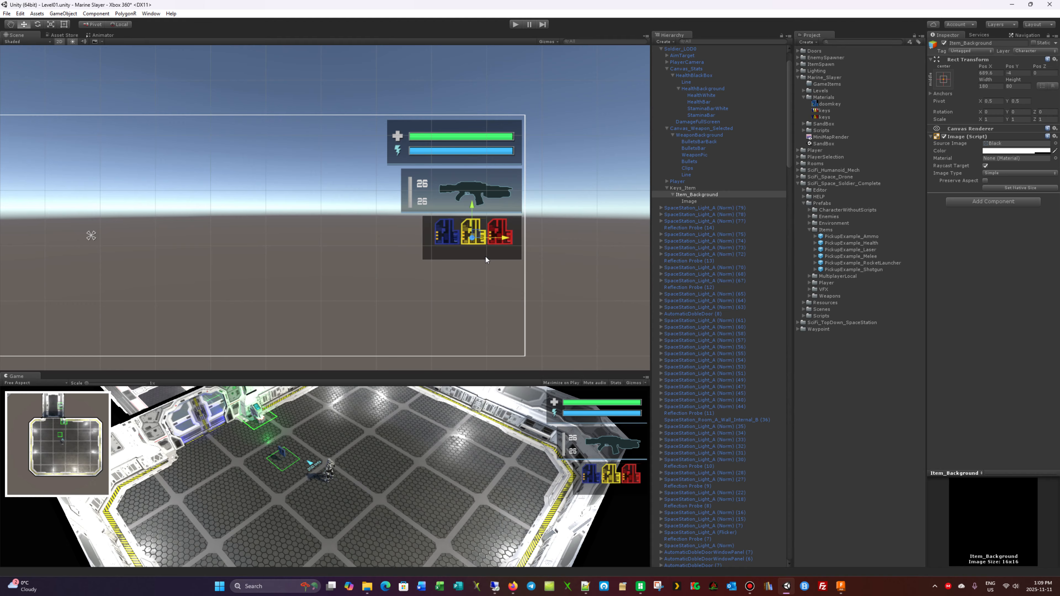
left_click(691, 200)
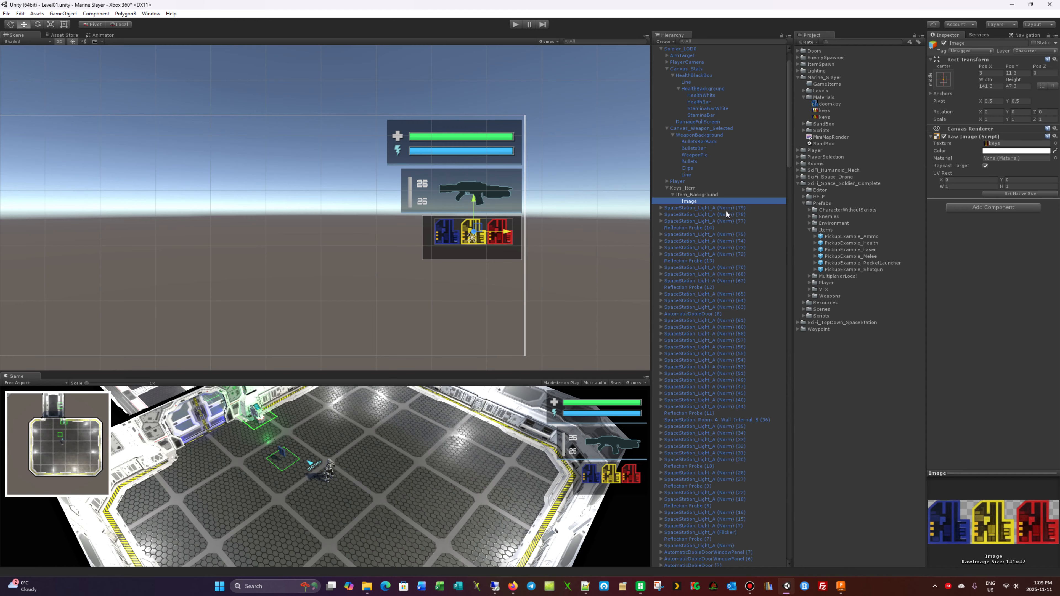
left_click(505, 231)
left_click_drag(504, 232, 504, 232)
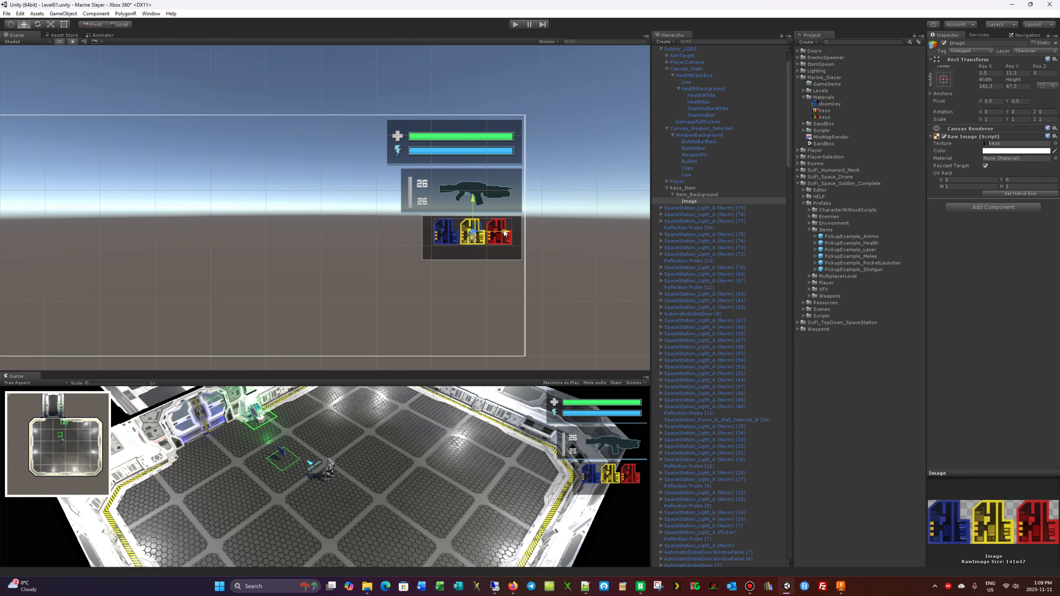
Step: Rename the Image object under Item_Background to KeyIcons
left_click(967, 43)
type("KeyIcons")
key("Return")
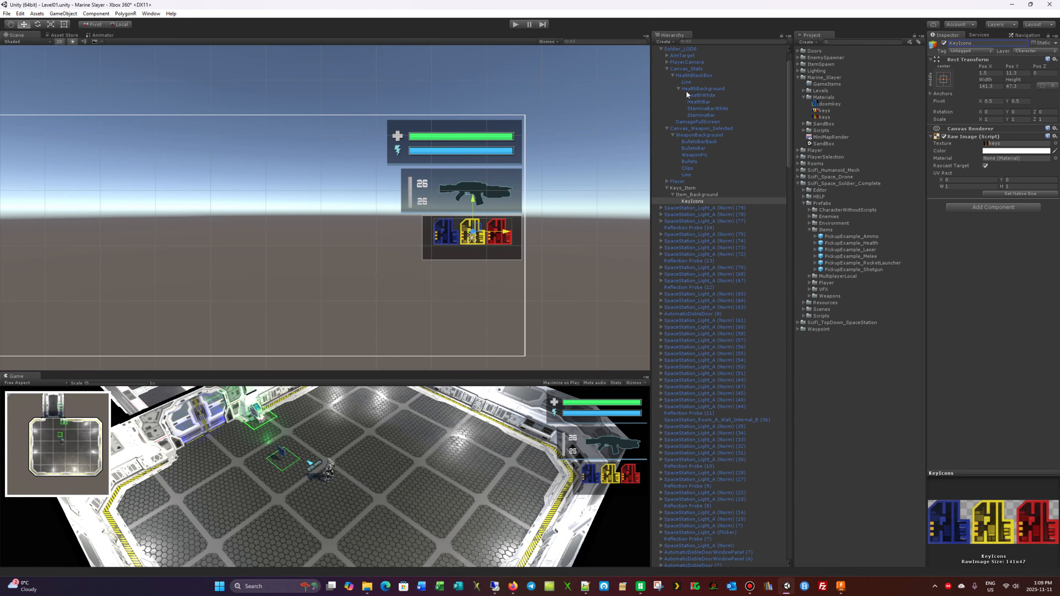
Step: Duplicate the Bullets text object and make the copy a child of Item_Background below KeyIcons
left_click(692, 160)
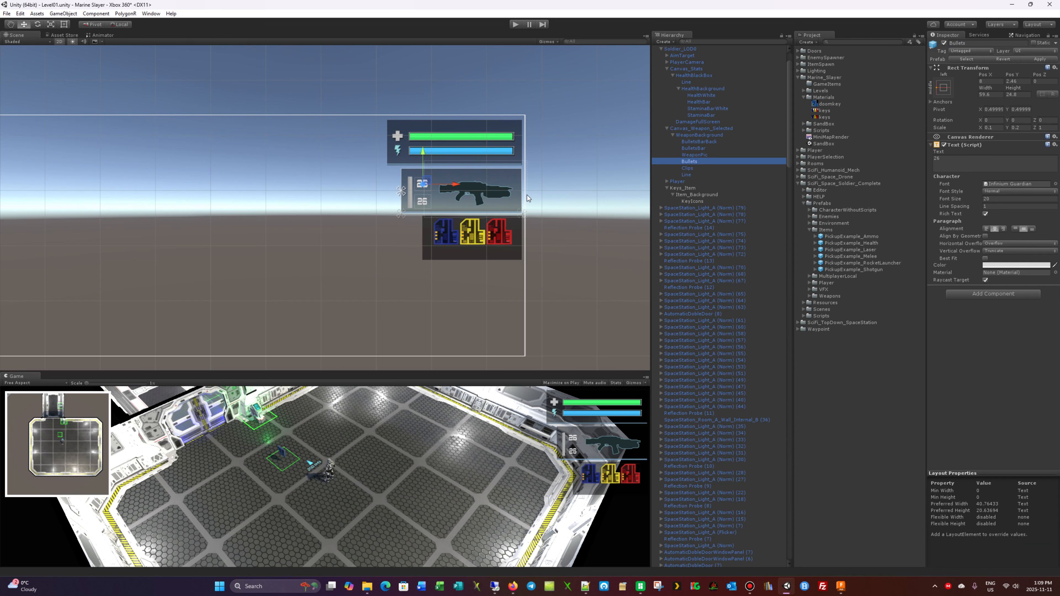
right_click(687, 163)
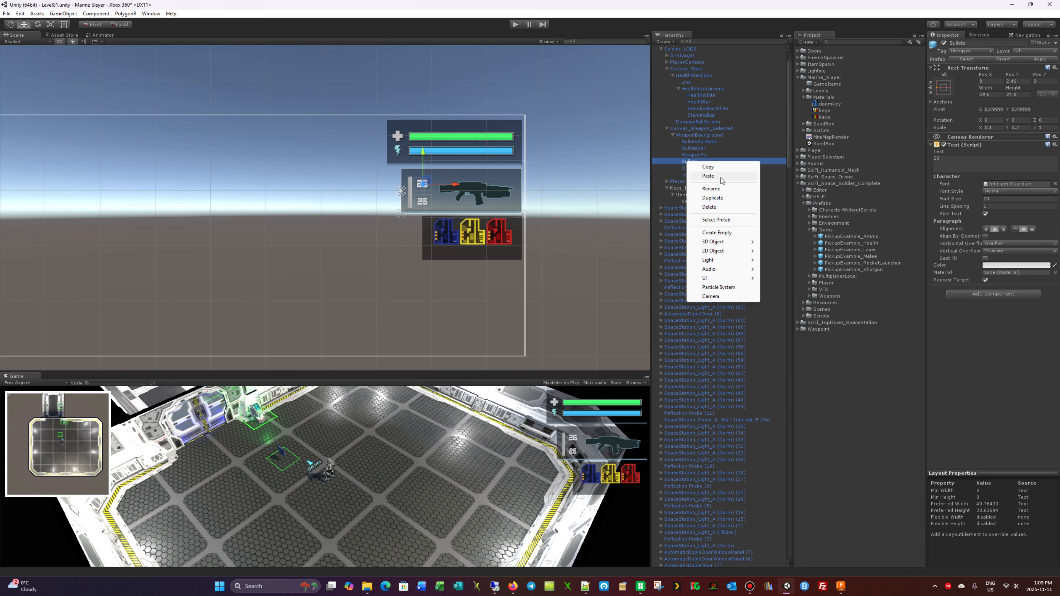
left_click(723, 200)
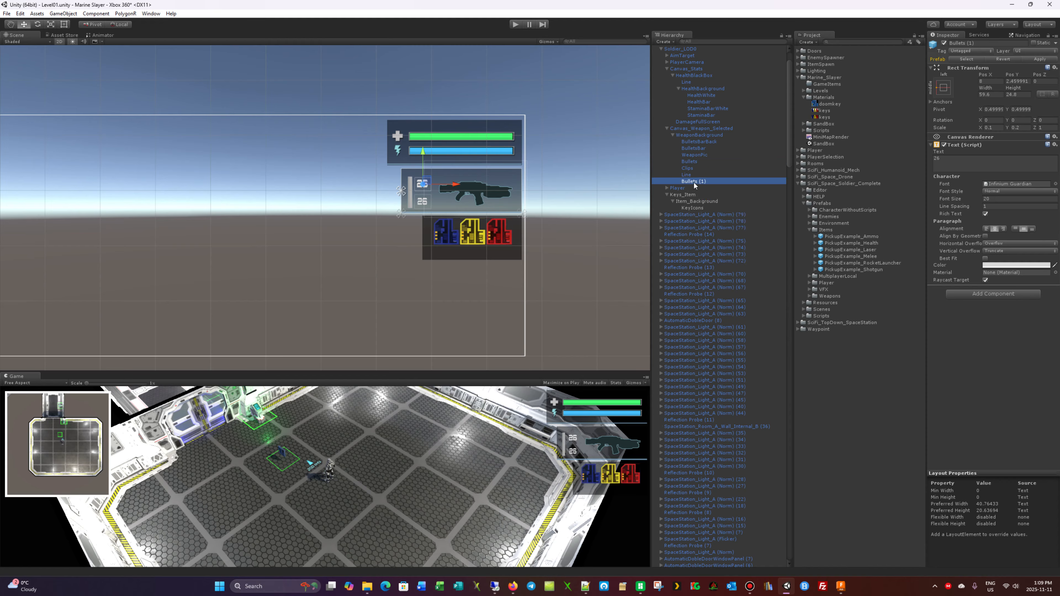
left_click_drag(693, 181, 696, 202)
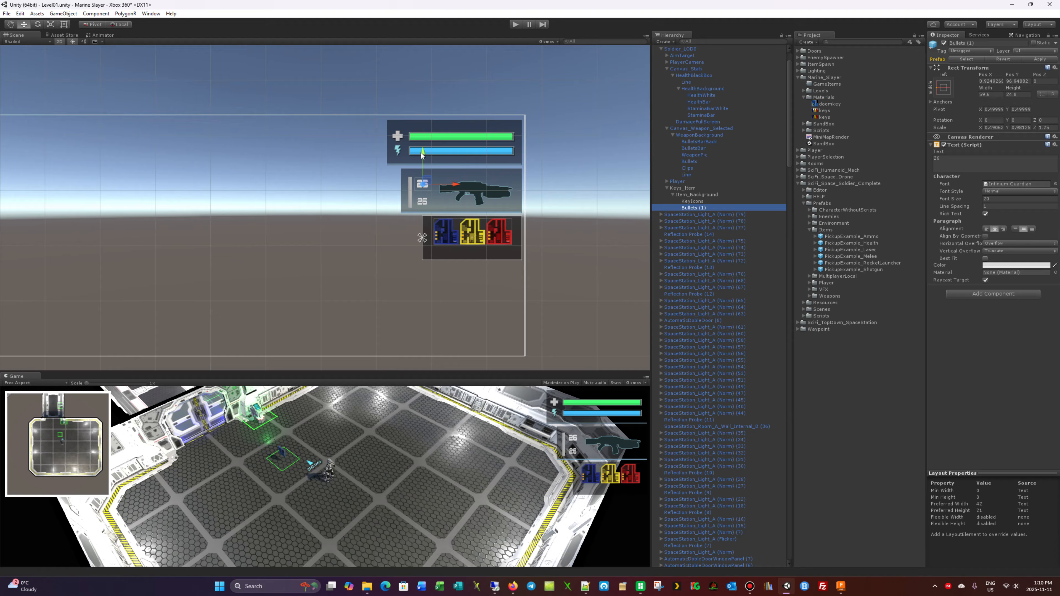
Step: Position the copied bullet text beneath the blue key icon, at about Pos X 49.8 and Pos Y -26.6
left_click_drag(423, 153, 414, 217)
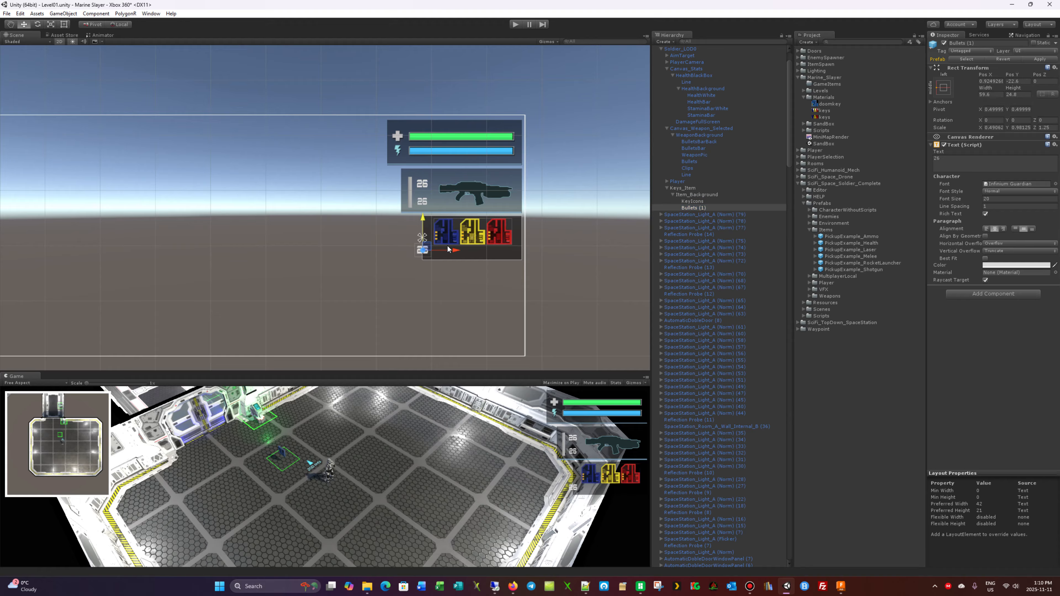
left_click_drag(456, 247, 478, 253)
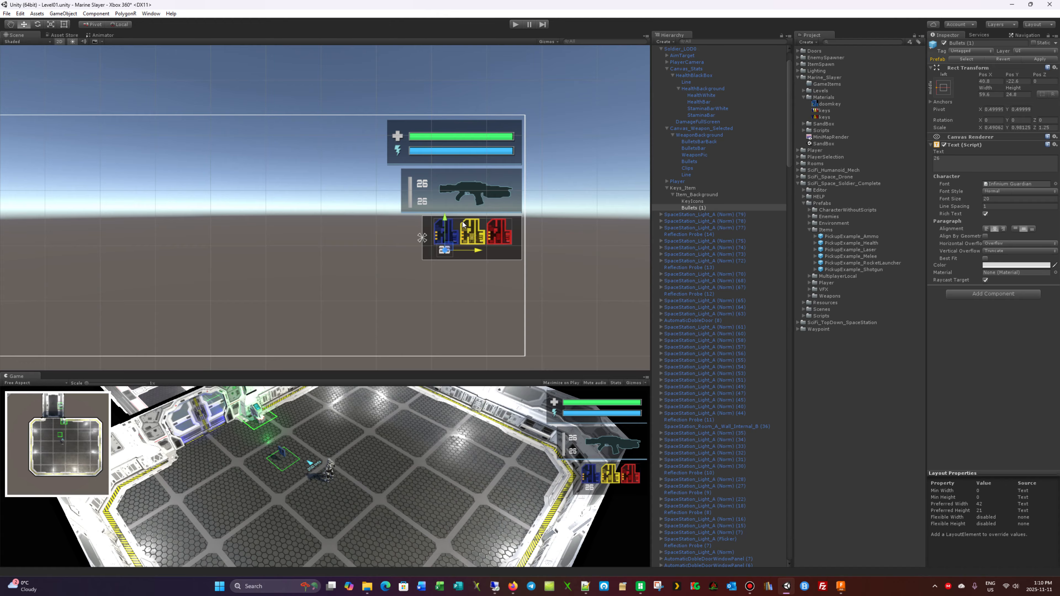
left_click_drag(445, 217, 449, 222)
Step: Rename the copied text object to BlueKey
left_click(972, 43)
type("B")
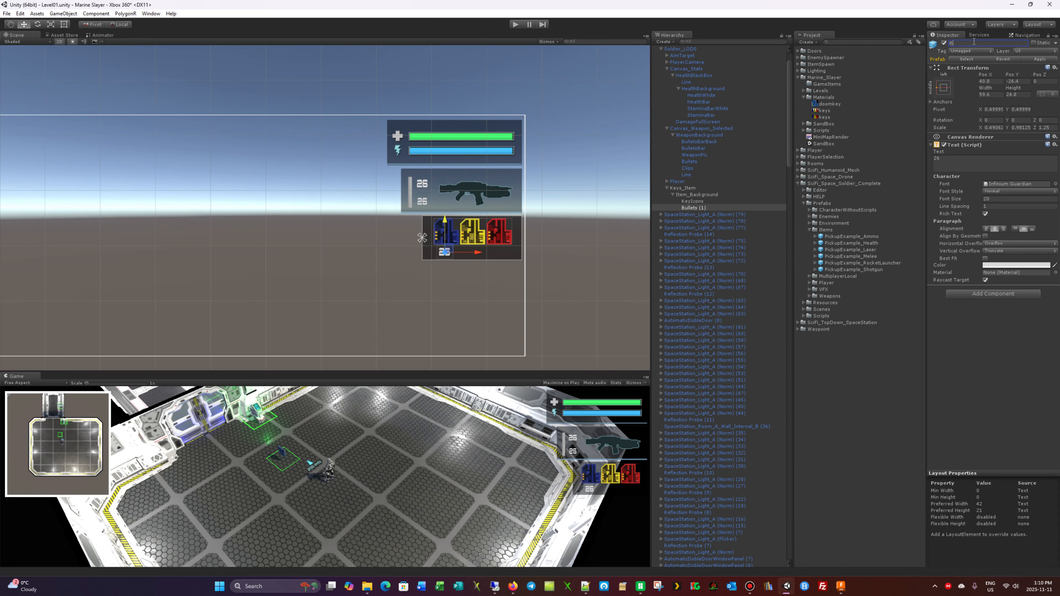
type("lueKey")
key("Return")
Step: Duplicate BlueKey, rename the copy YellowKey, and move it right beneath the yellow key icon
right_click(693, 207)
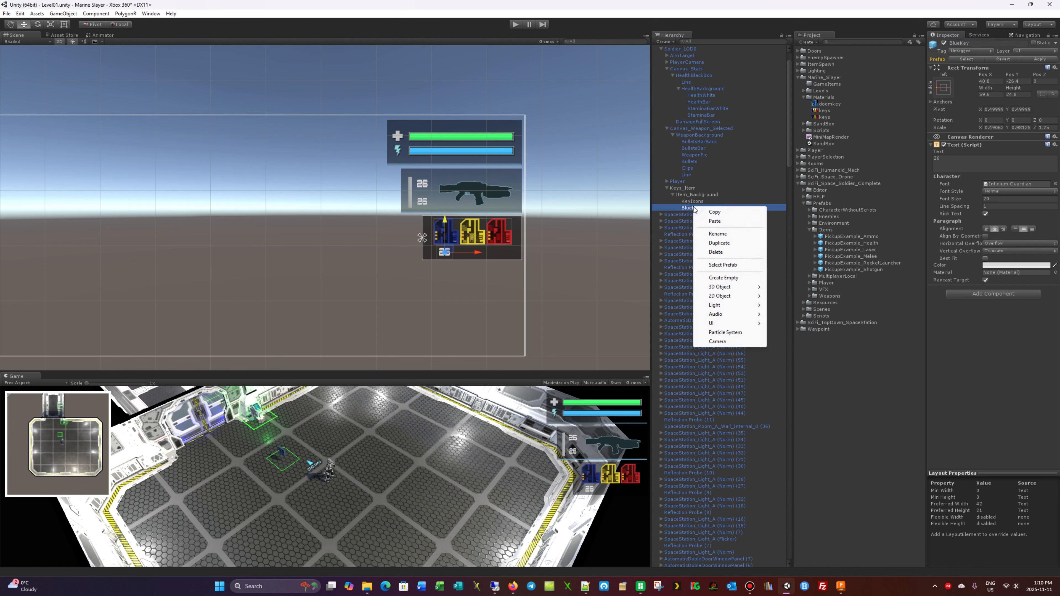
left_click(718, 244)
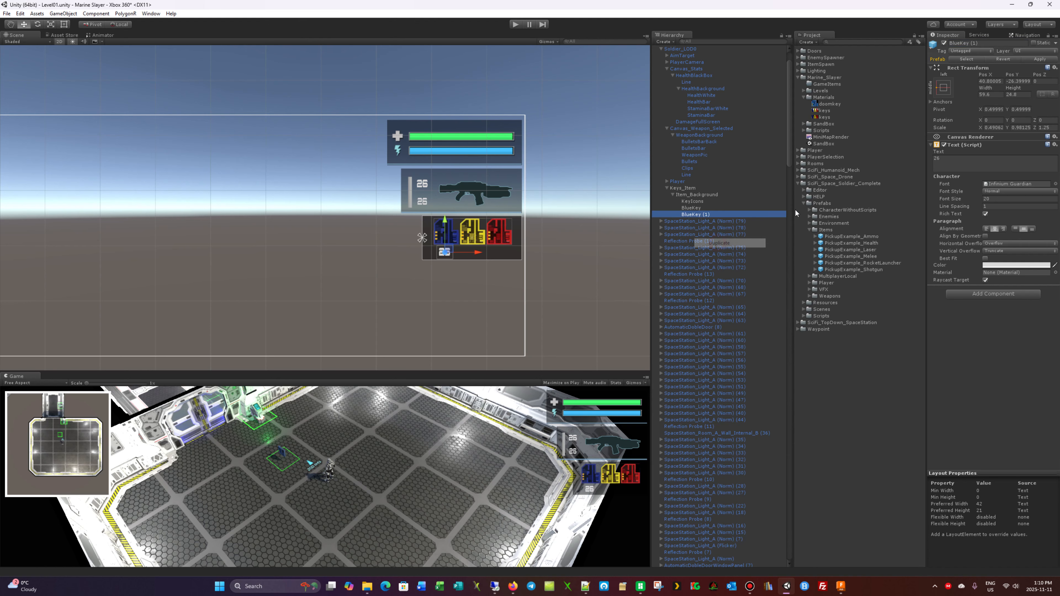
left_click(977, 43)
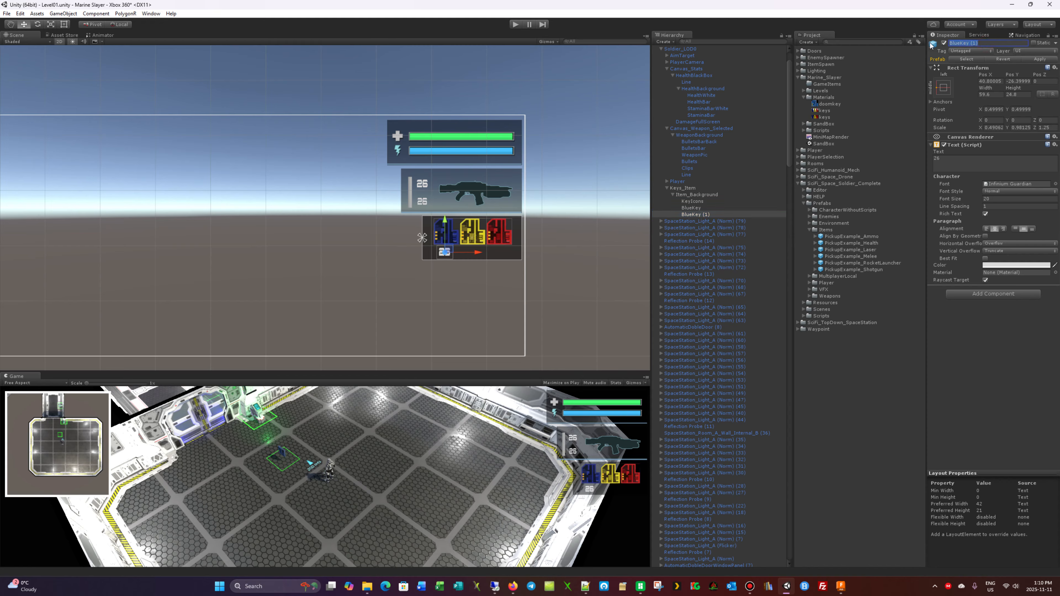
type("YellowKey")
key("Return")
left_click_drag(478, 253, 506, 253)
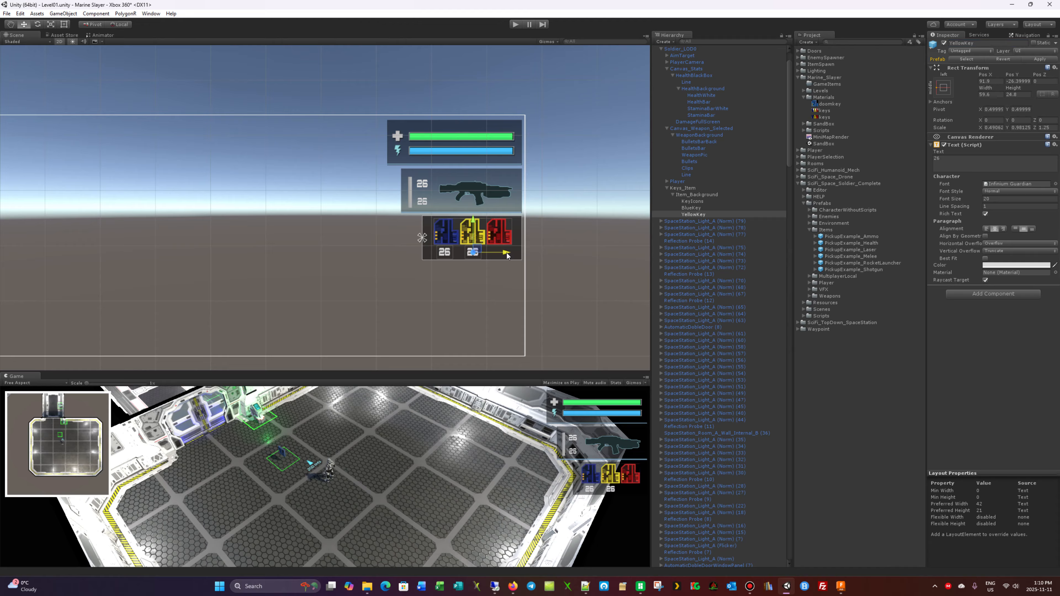
Step: Duplicate YellowKey, rename the copy RedKey, and move it right beneath the red key icon
right_click(697, 216)
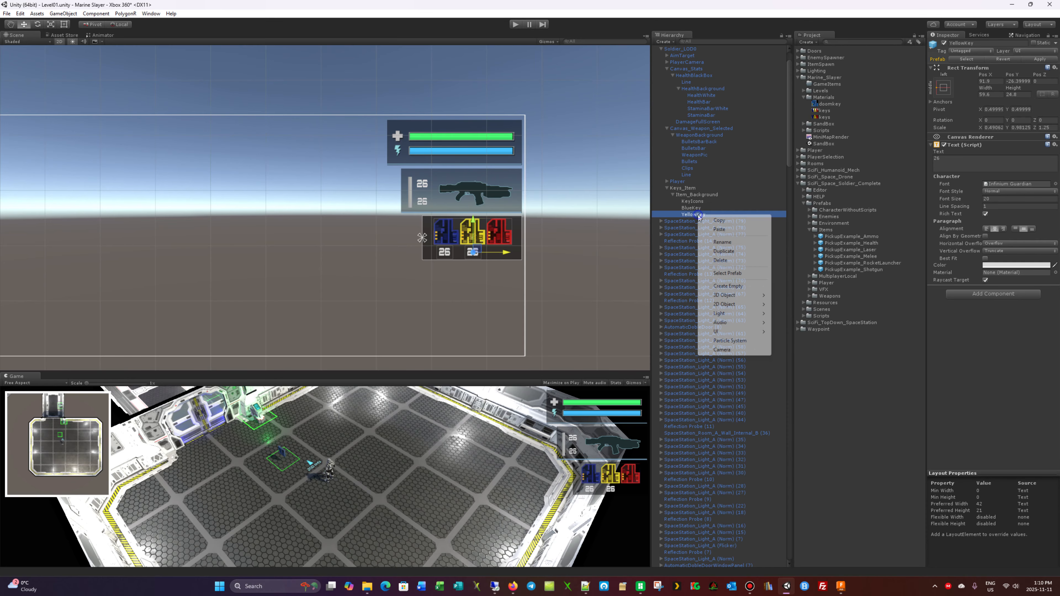
left_click(729, 252)
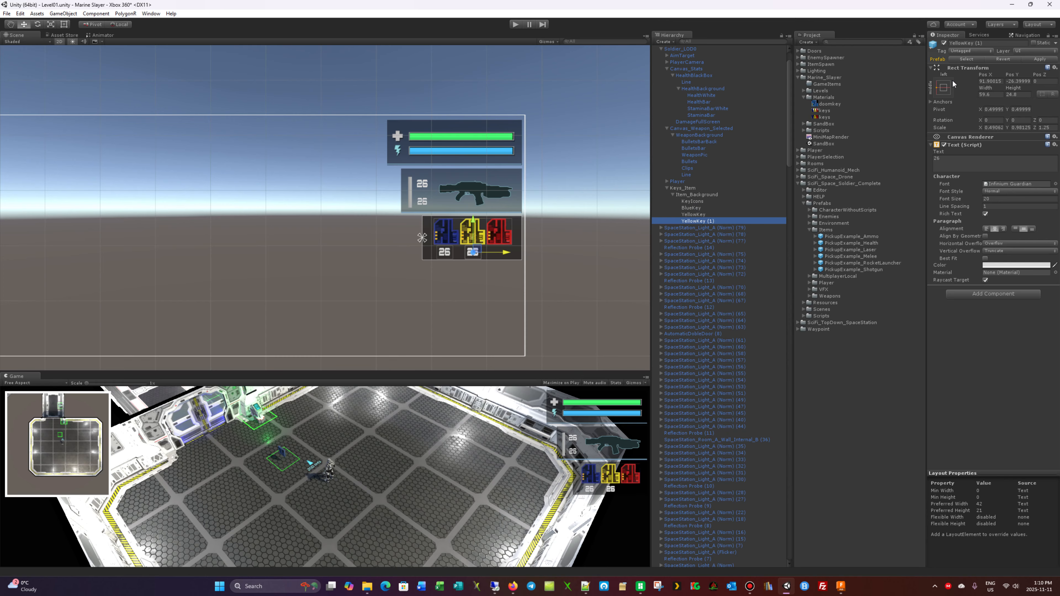
left_click(992, 42)
type("RedKey")
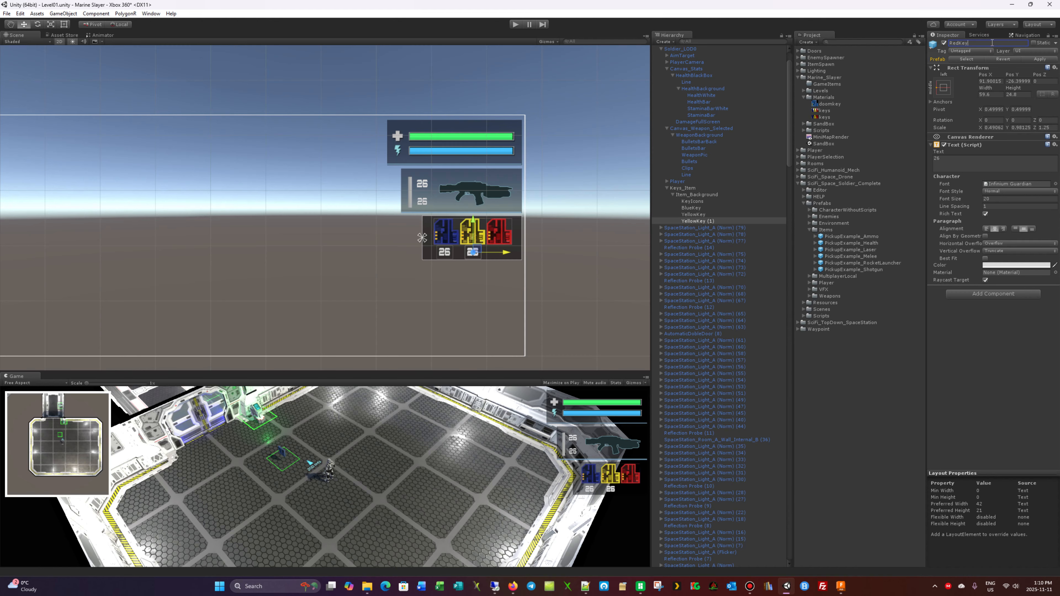
left_click_drag(503, 253, 532, 255)
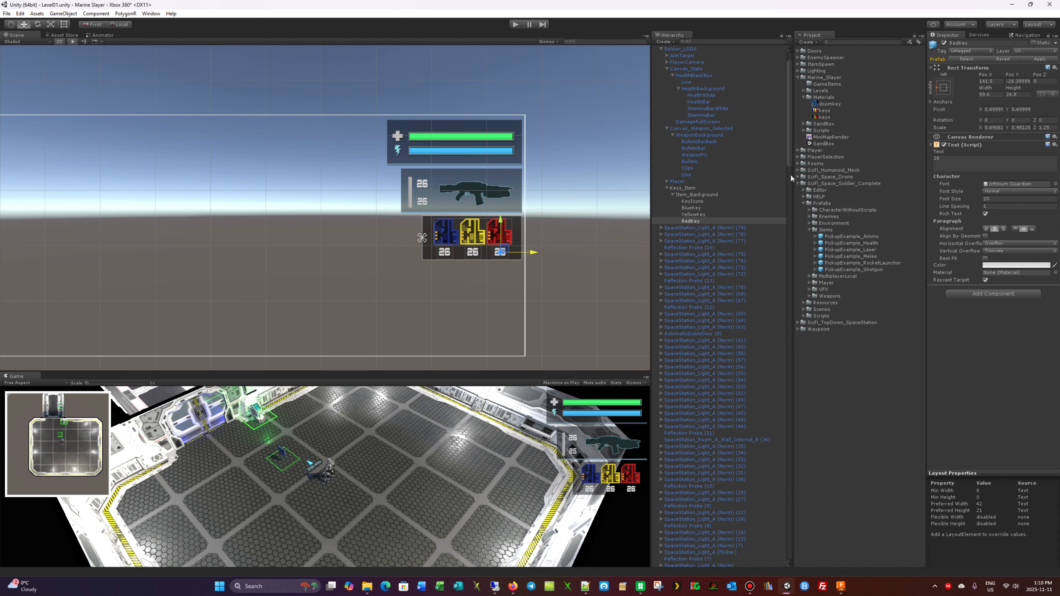
Step: Set the text of the RedKey, YellowKey and BlueKey counters to 0
left_click(941, 158)
type("0")
left_click(701, 214)
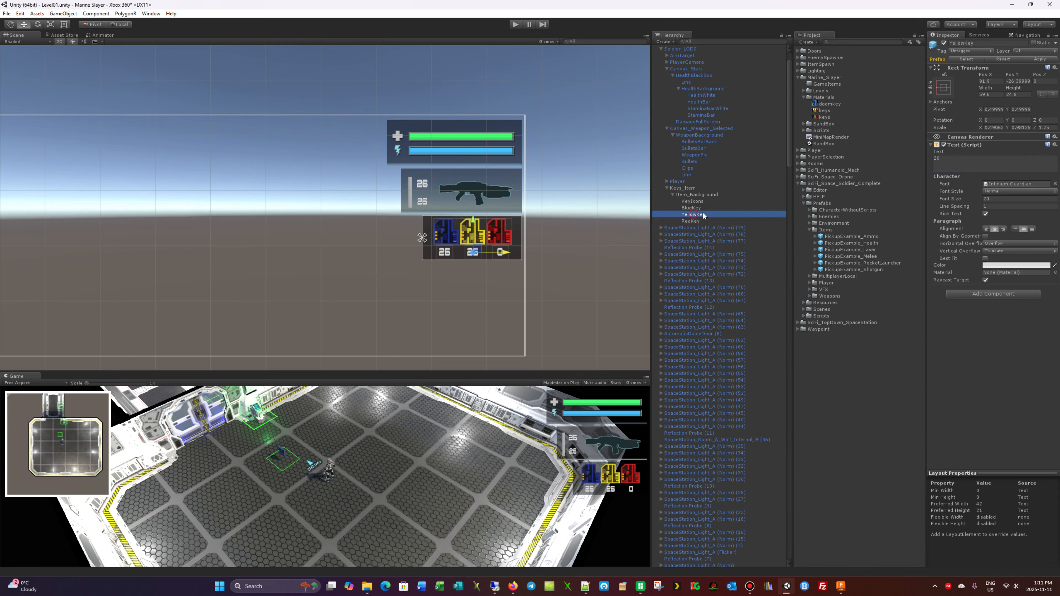
left_click(943, 161)
left_click(691, 207)
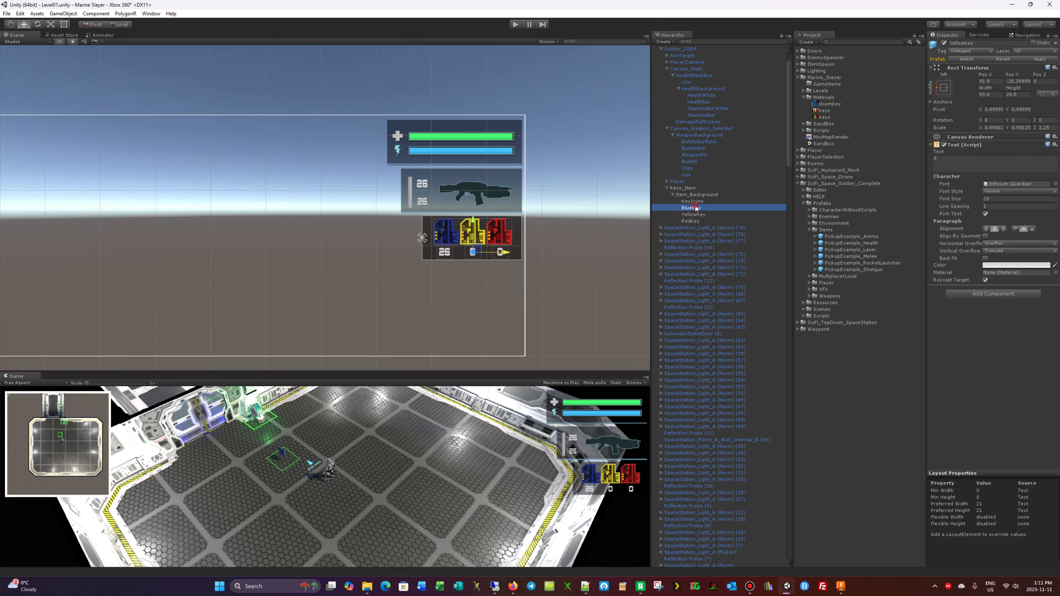
left_click(945, 159)
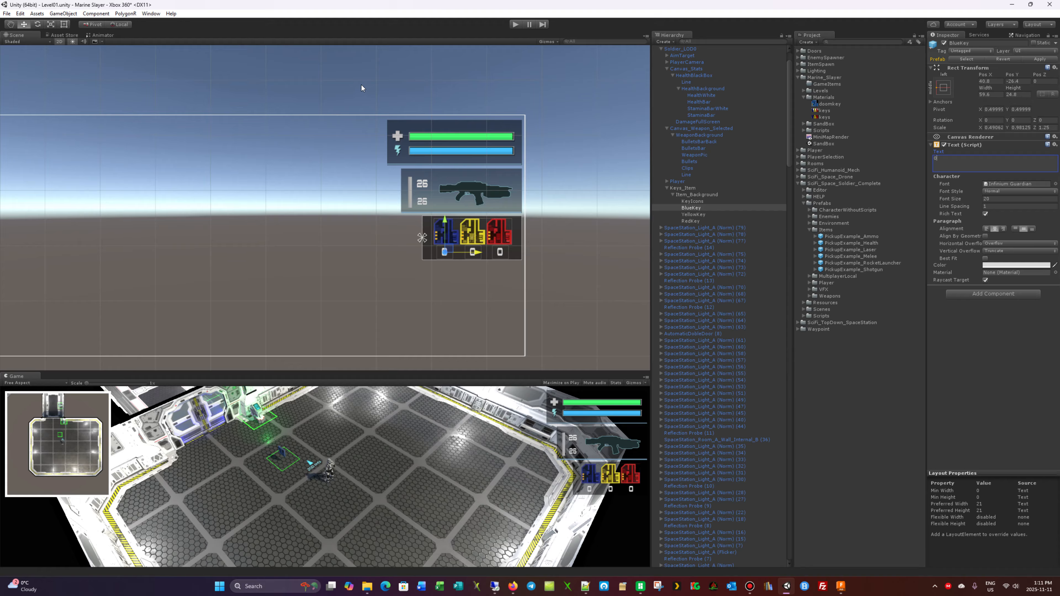
left_click(478, 251)
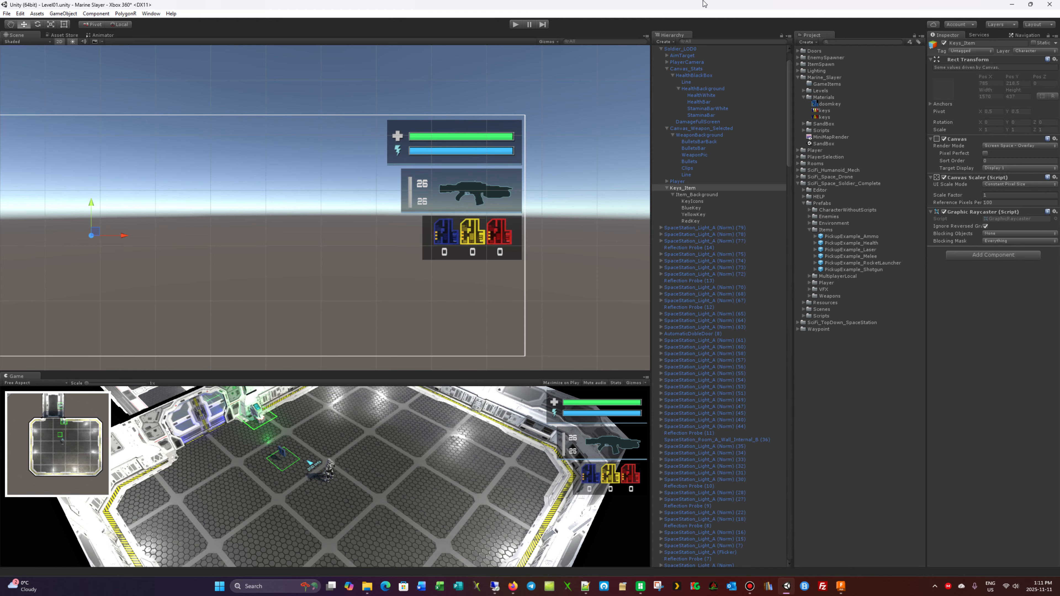
Step: Review the Player's inventory component down to its HUD references, and open its PrTopDownCharInventory script in Visual Studio
left_click(681, 182)
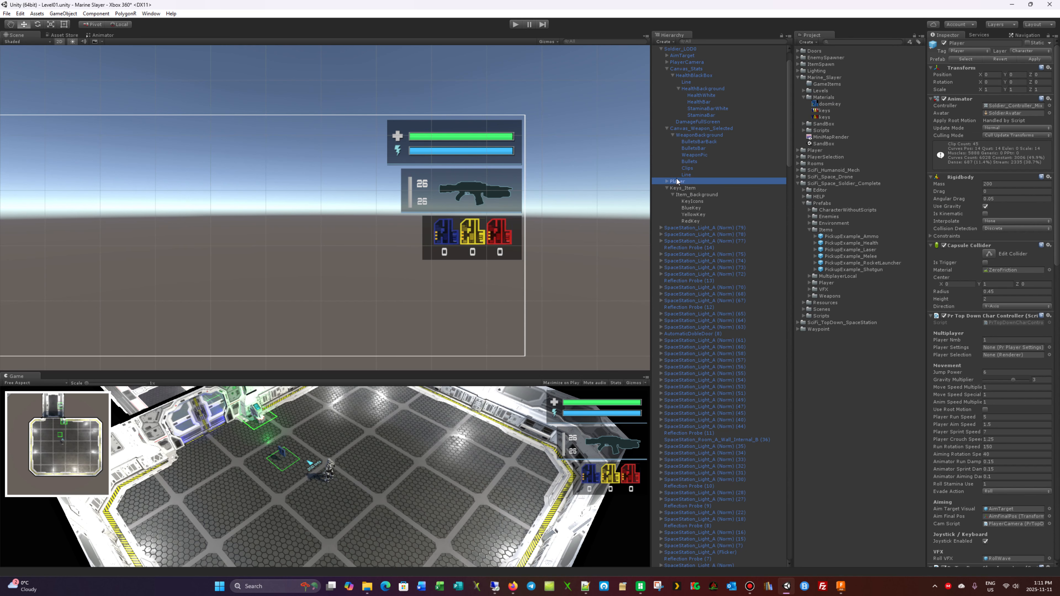
scroll(1000, 254, "down", 10)
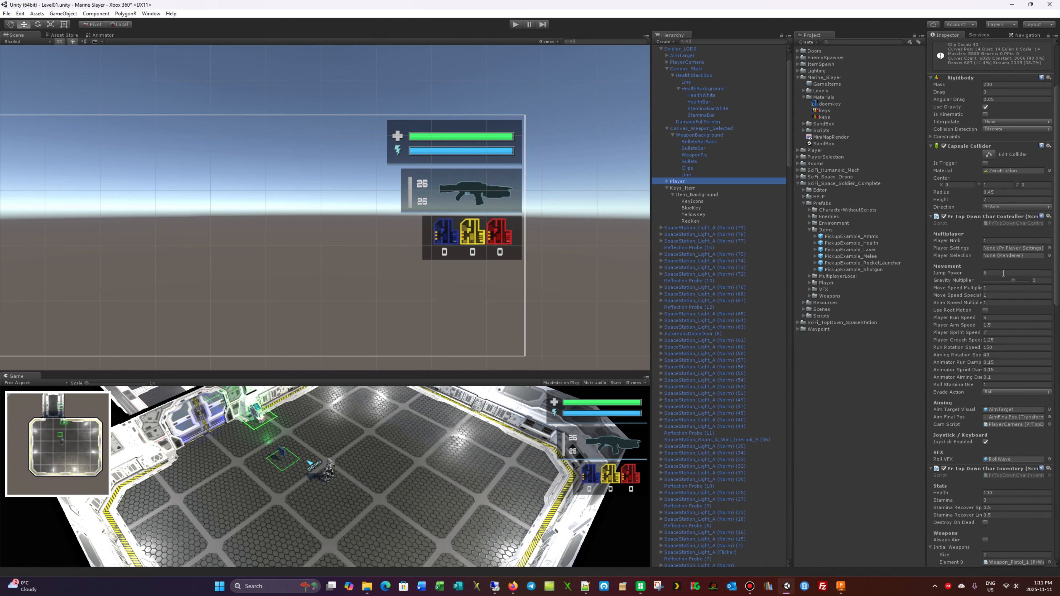
scroll(1004, 276, "down", 2)
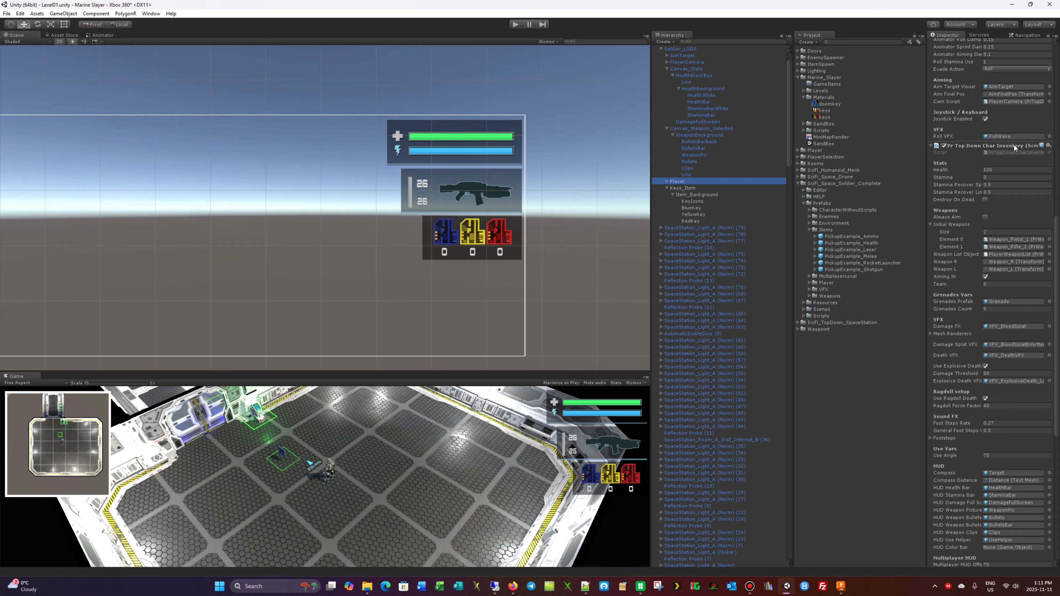
scroll(975, 437, "down", 6)
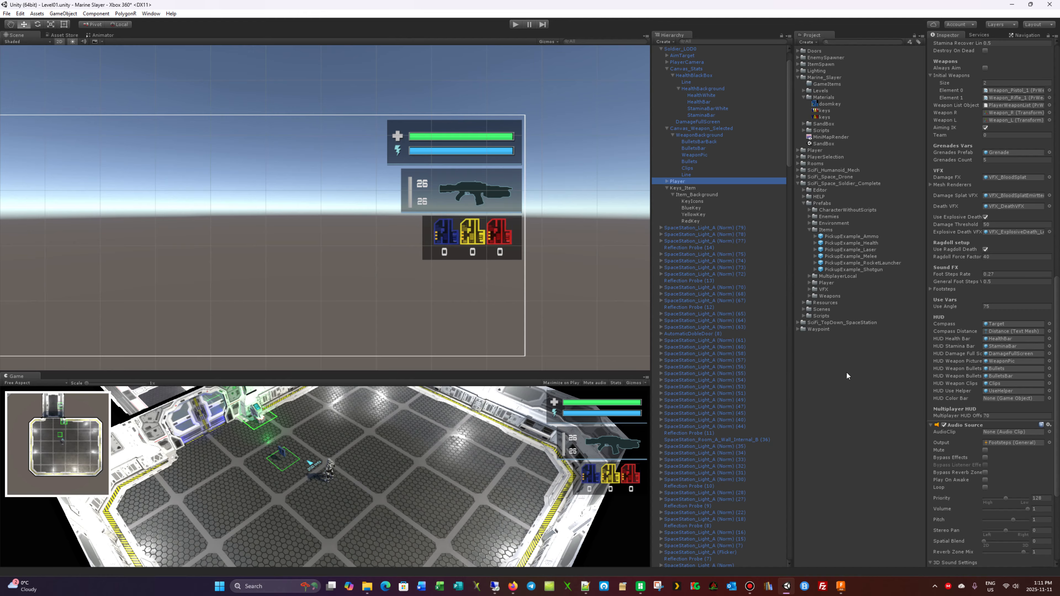
scroll(1026, 338, "up", 7)
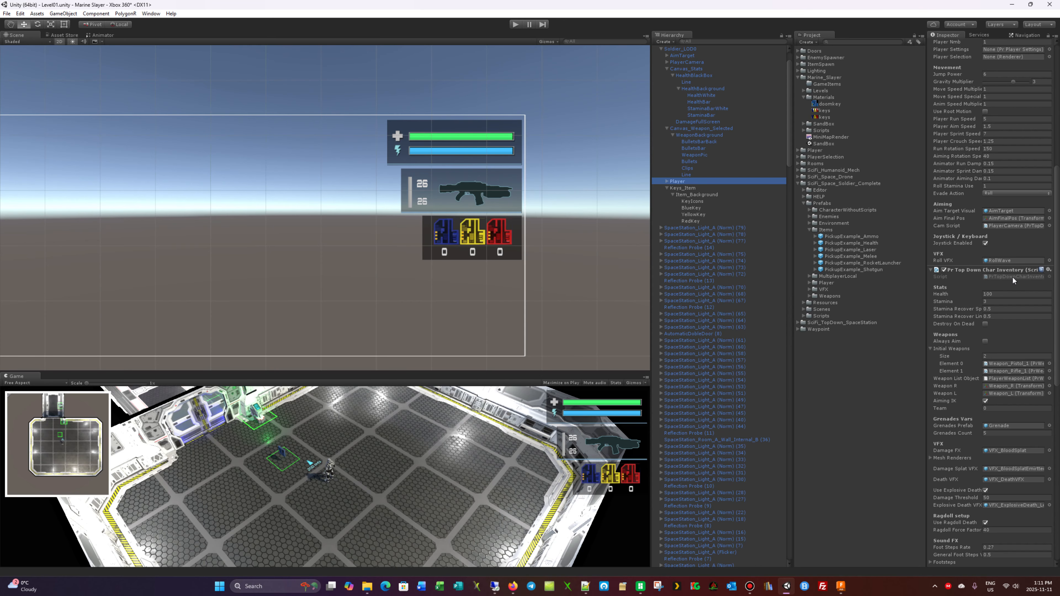
double_click(1012, 277)
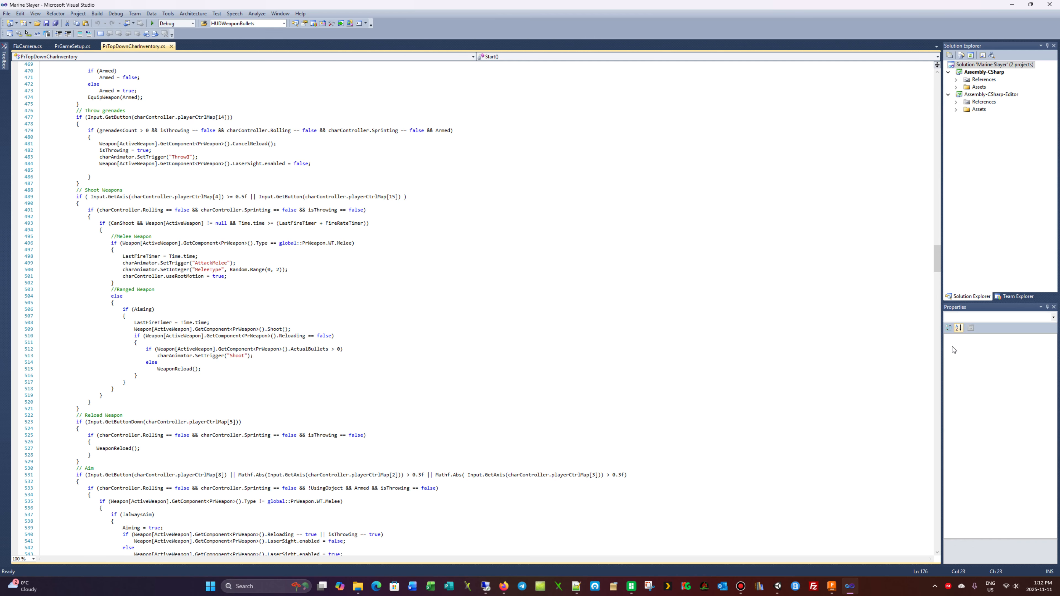
Step: In the HUD variables, add blank lines below HUDDamageFullScreen and start a comment there reading //Access
left_click_drag(937, 259, 906, 120)
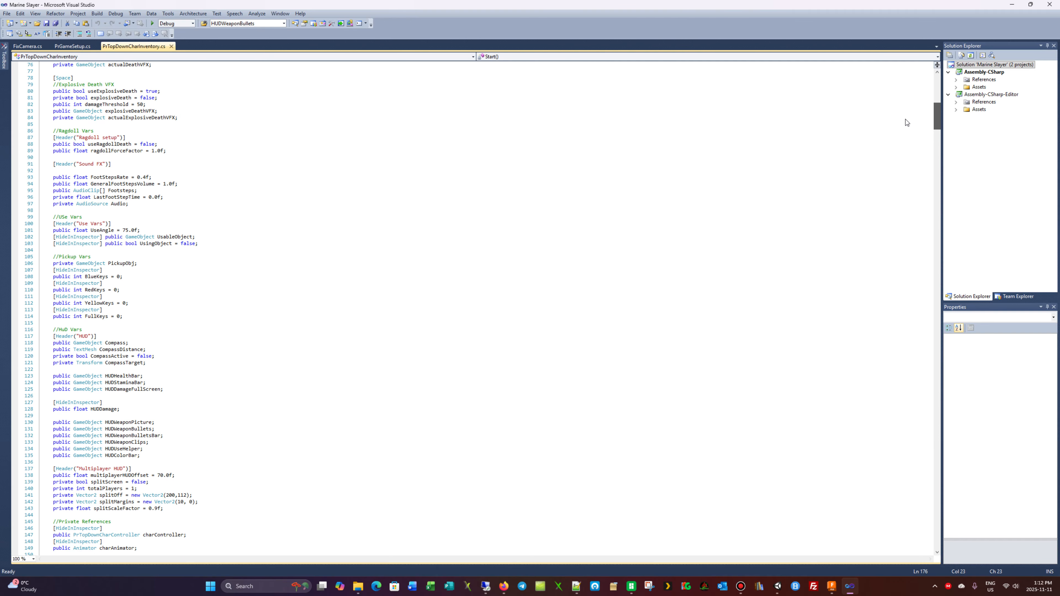
left_click_drag(906, 122, 906, 127)
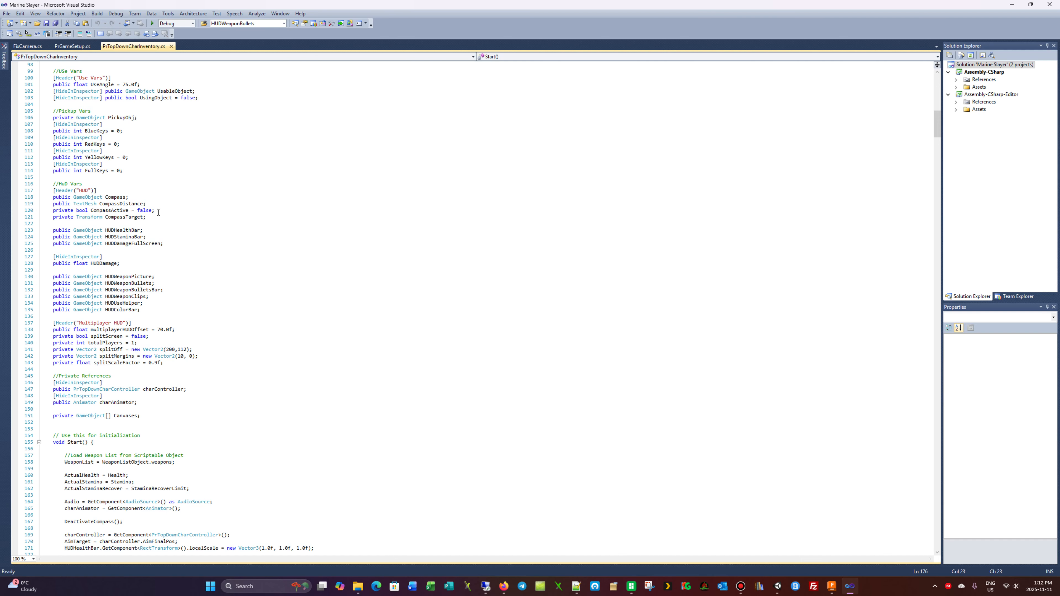
left_click(175, 245)
key("Return")
key("Return")
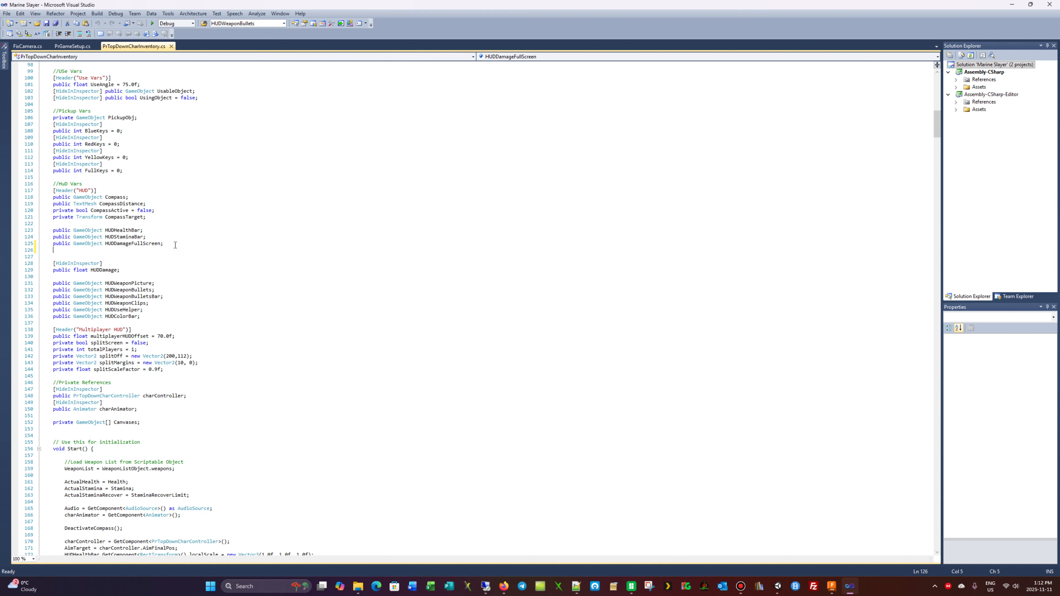
key("Return")
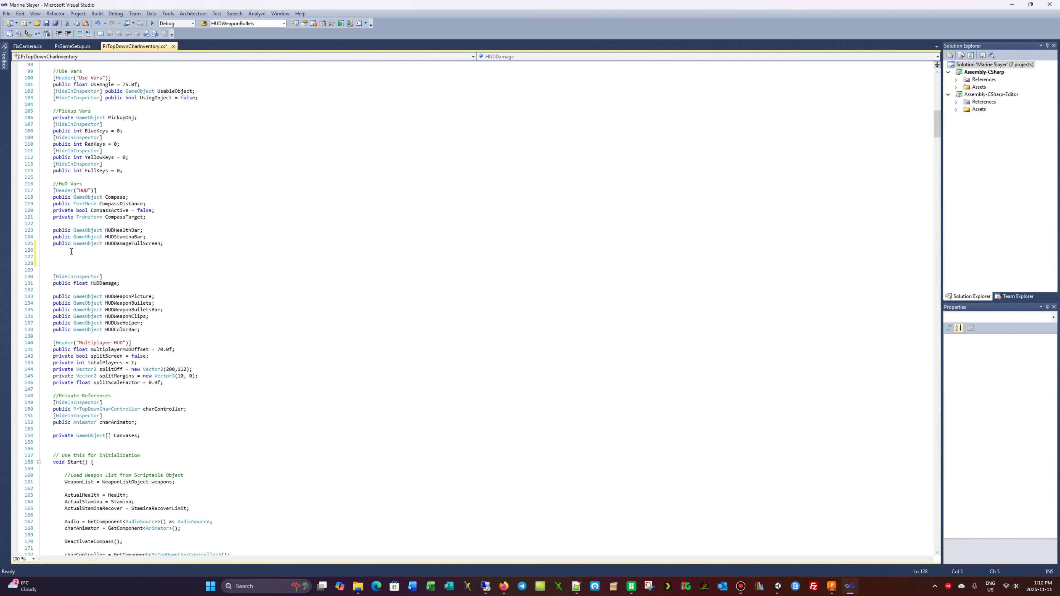
left_click(58, 251)
key("Return")
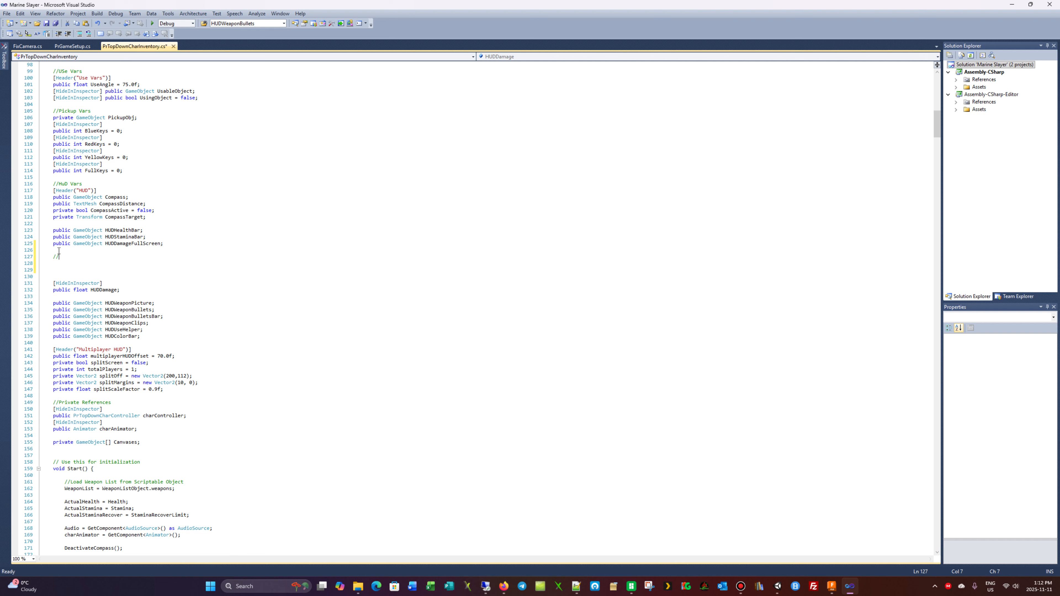
type("//Access")
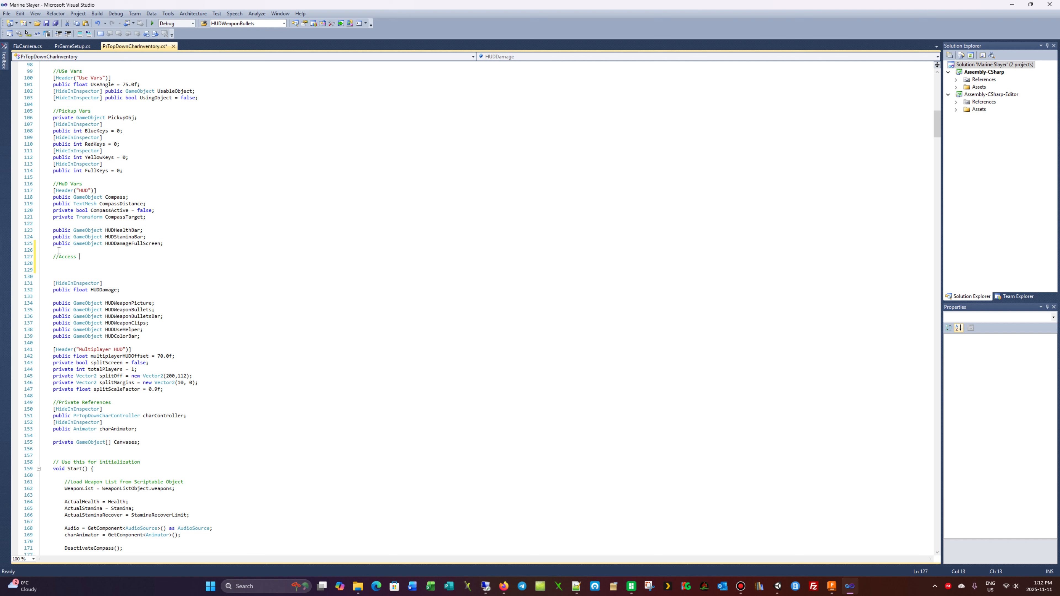
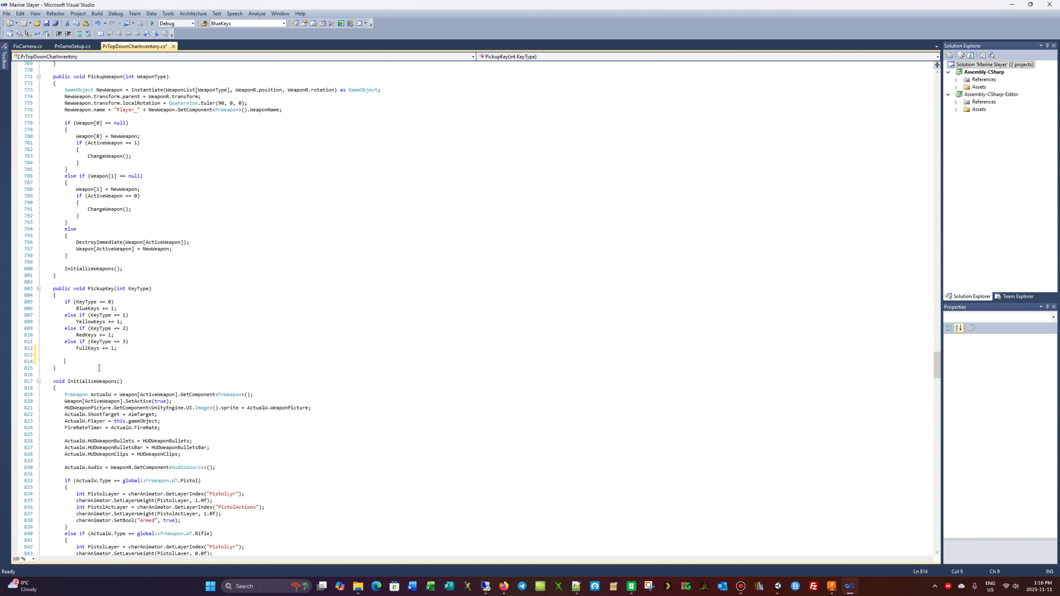
Step: In PickupKey, set the HUDBlue, HUDYellow and HUDRed texts from BlueKeys, YellowKeys and RedKeys using ToString(), and save the script
type("HUDBlue.transform.gameObject.GetComponent<Text>().text = BlueKeys.ToString(); HUDYellow.transform.gameObject.GetComponent<Text>().text = YellowKeys.ToString(); HUDRed.transform.gameObject.GetComponent<Text>().text = RedKeys.ToString();")
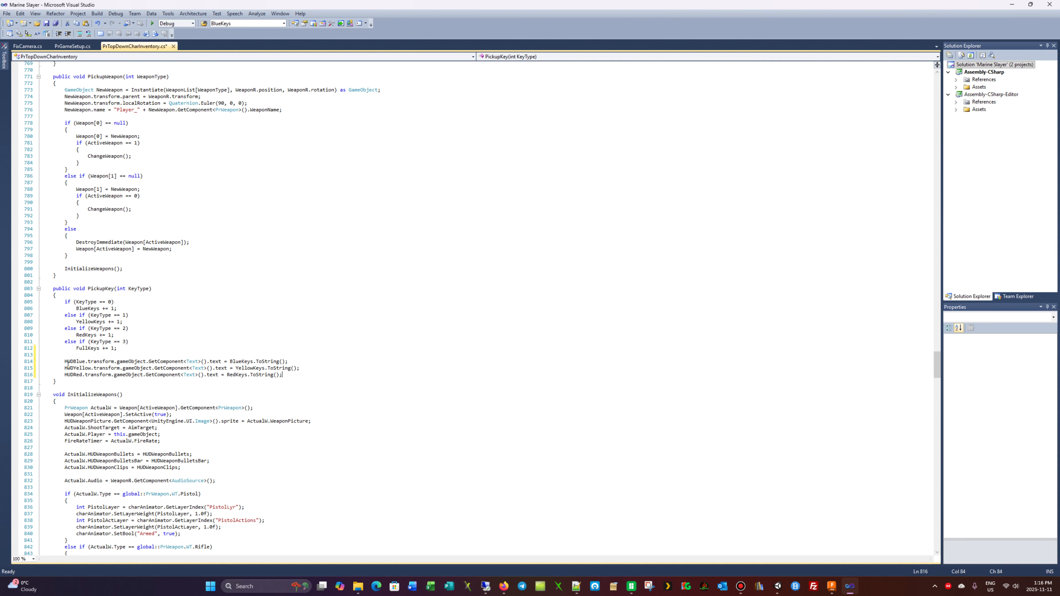
left_click_drag(85, 361, 65, 361)
left_click(1013, 4)
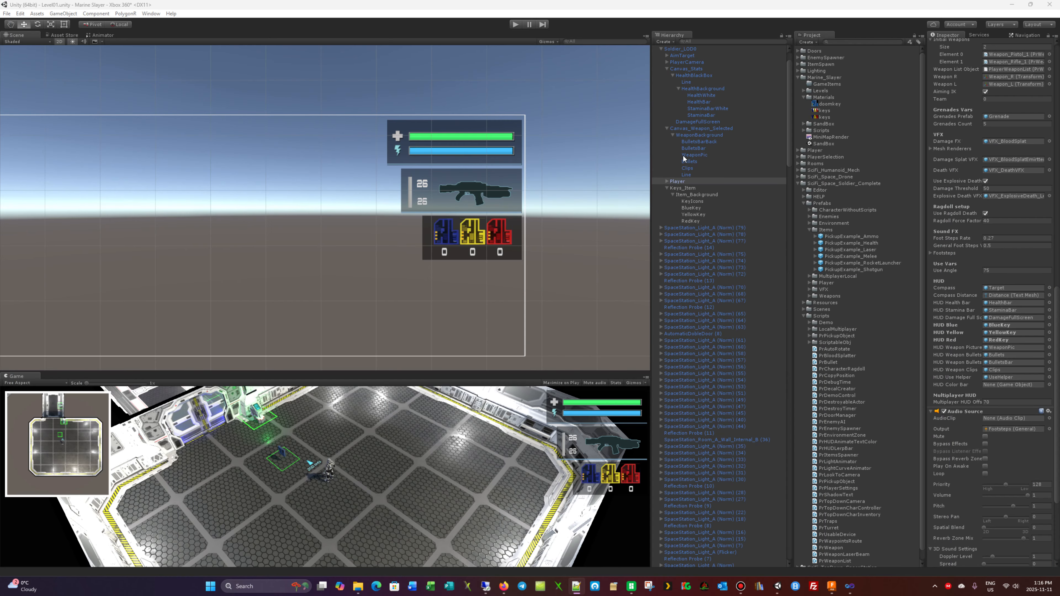
left_click(693, 209)
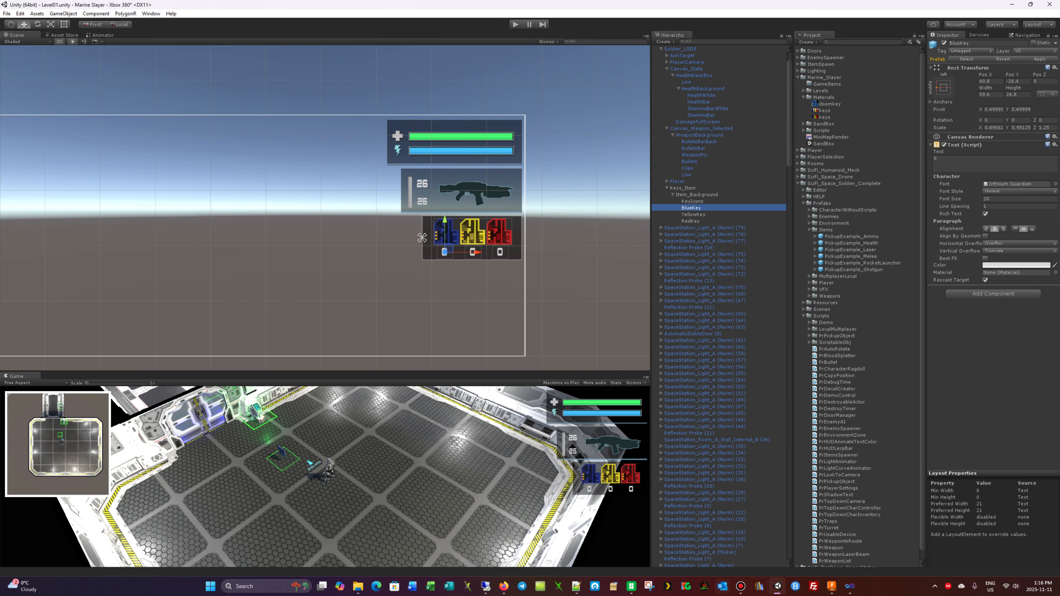
left_click(849, 586)
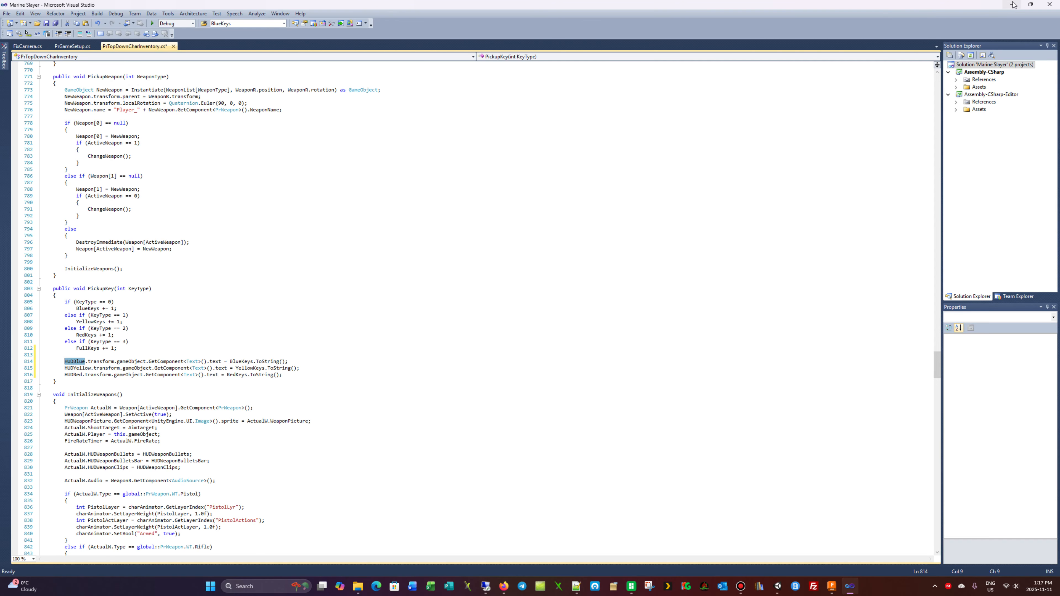
key("ctrl+s")
left_click(1011, 4)
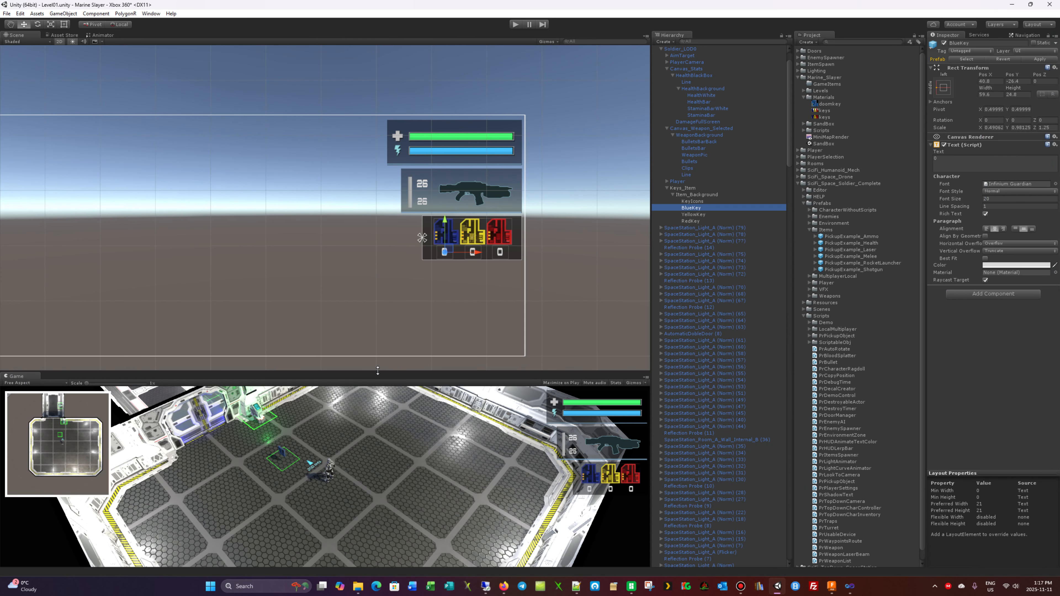
Step: Enlarge the Game view and move Item_Background down beneath the weapon panel, to about Pos Y -75
left_click_drag(378, 370, 378, 316)
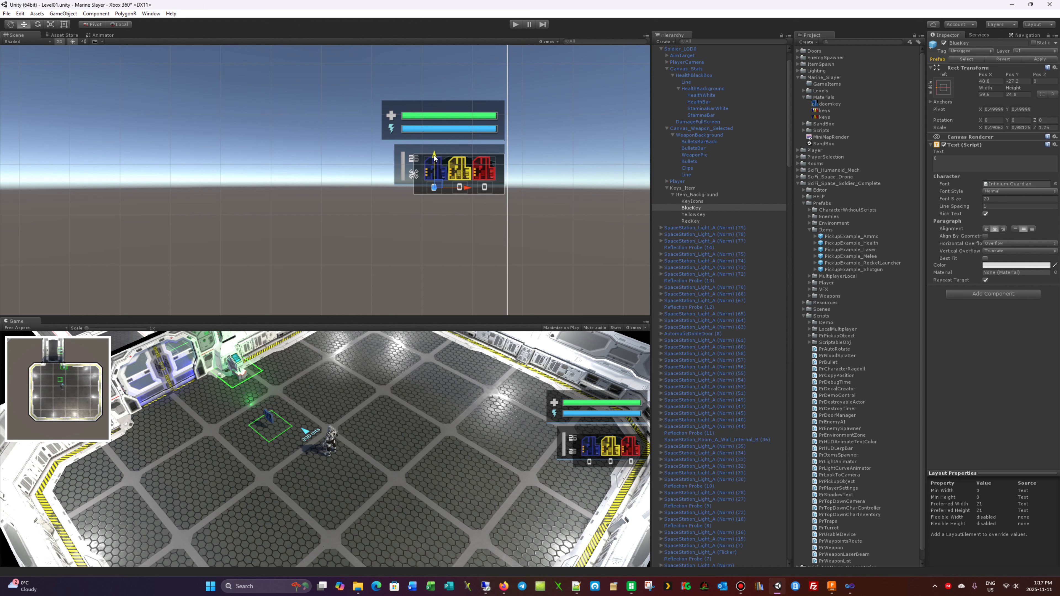
left_click(686, 193)
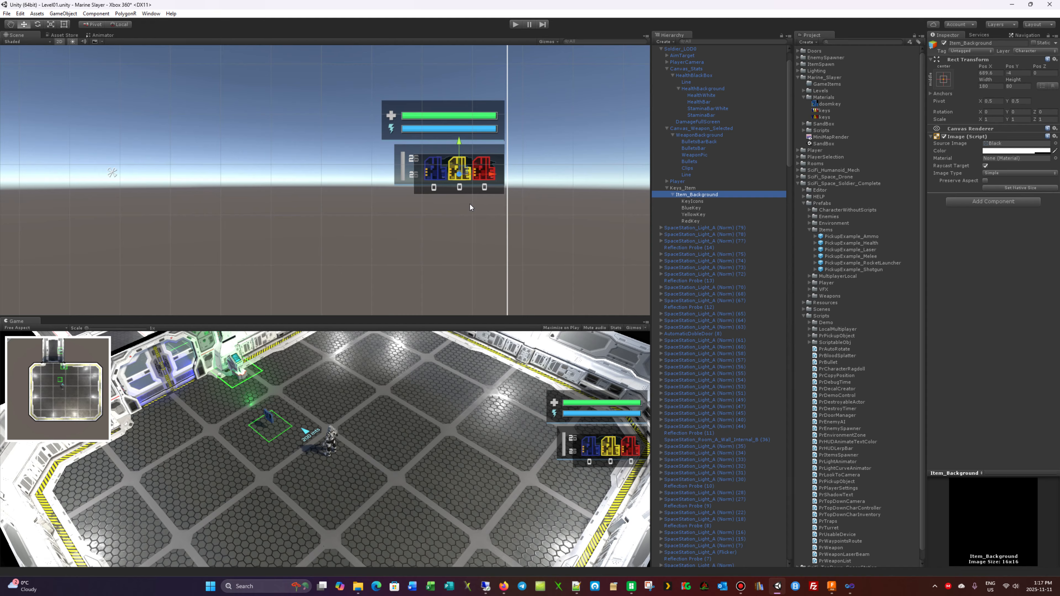
left_click(689, 188)
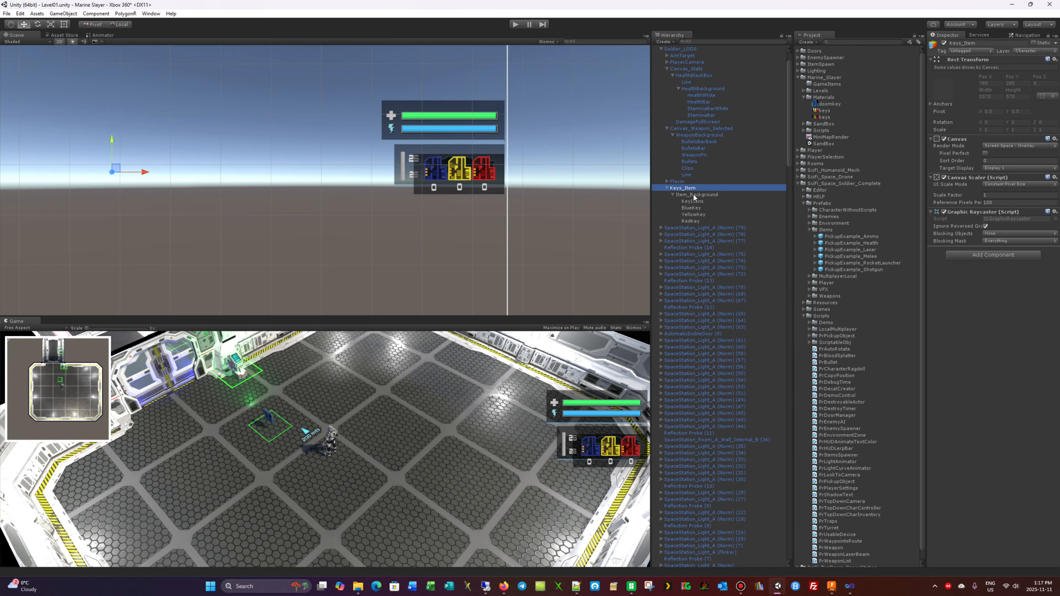
left_click(111, 140)
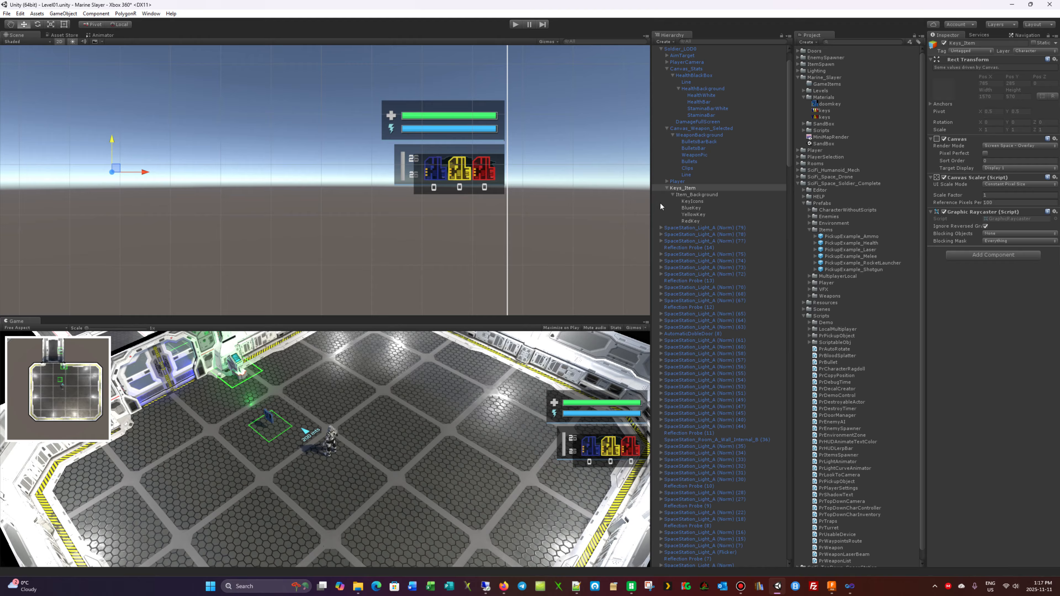
left_click(684, 195)
left_click_drag(461, 147, 455, 178)
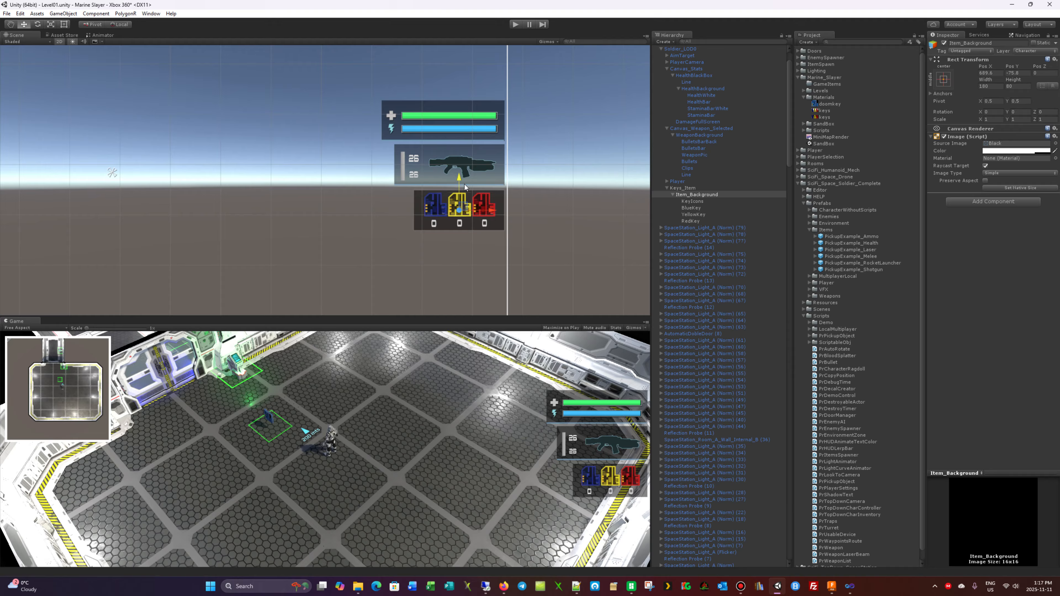
Step: Run the level in Play mode and walk the soldier over the blue key to collect it
left_click(514, 24)
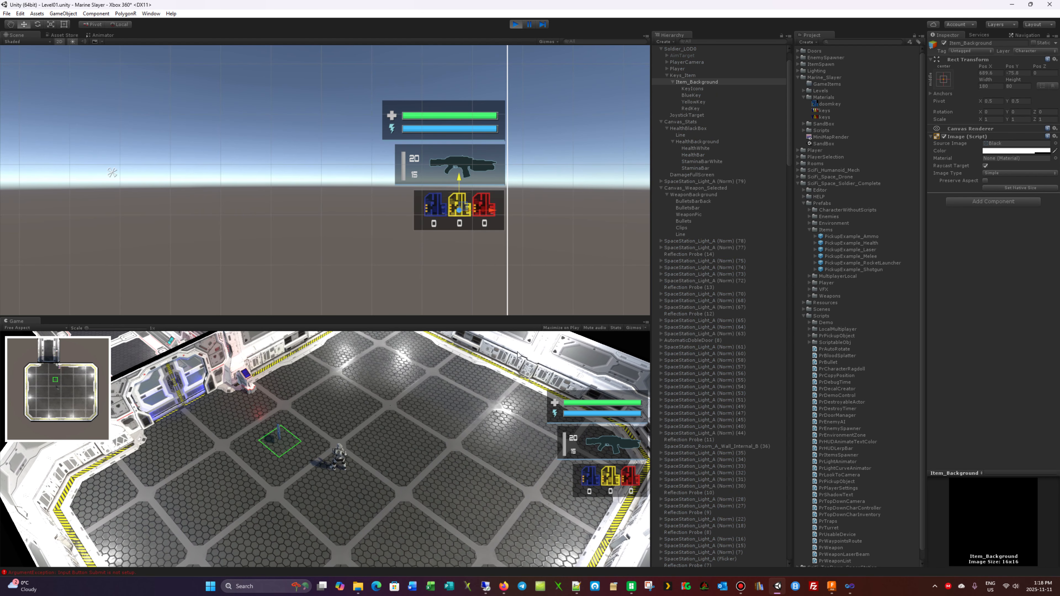
key("w")
key("a")
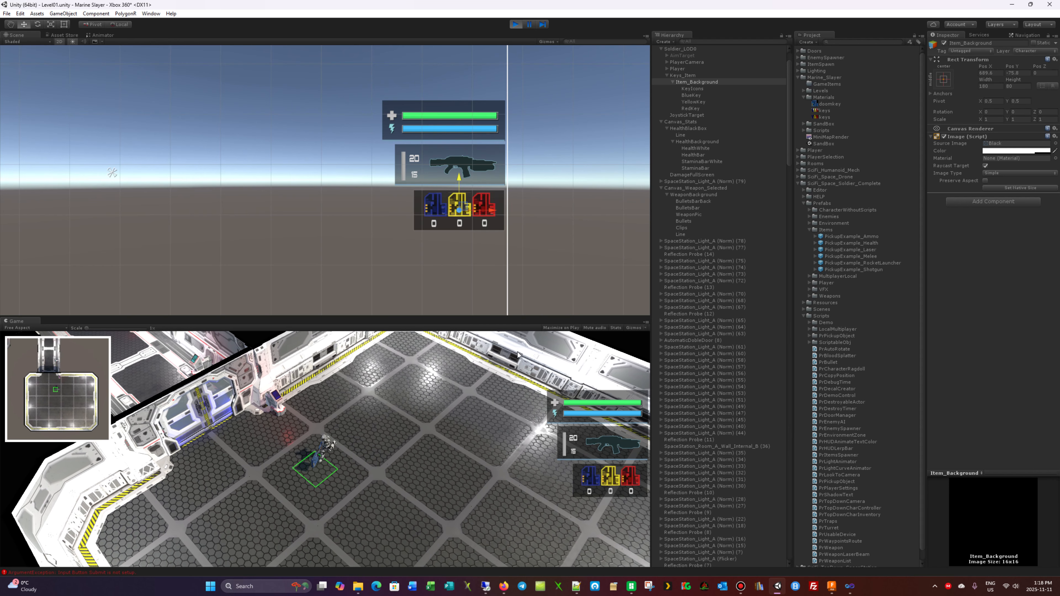
key("d")
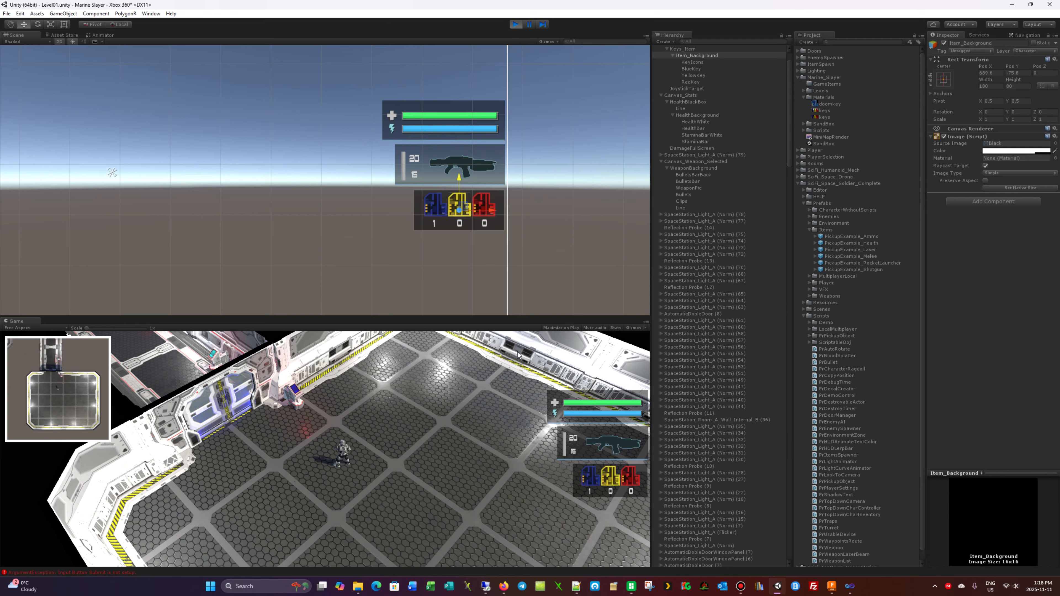
Step: Use the blue key at the door's control panel and walk the soldier through the blue door into the corridor
key("d")
key("w")
key("a")
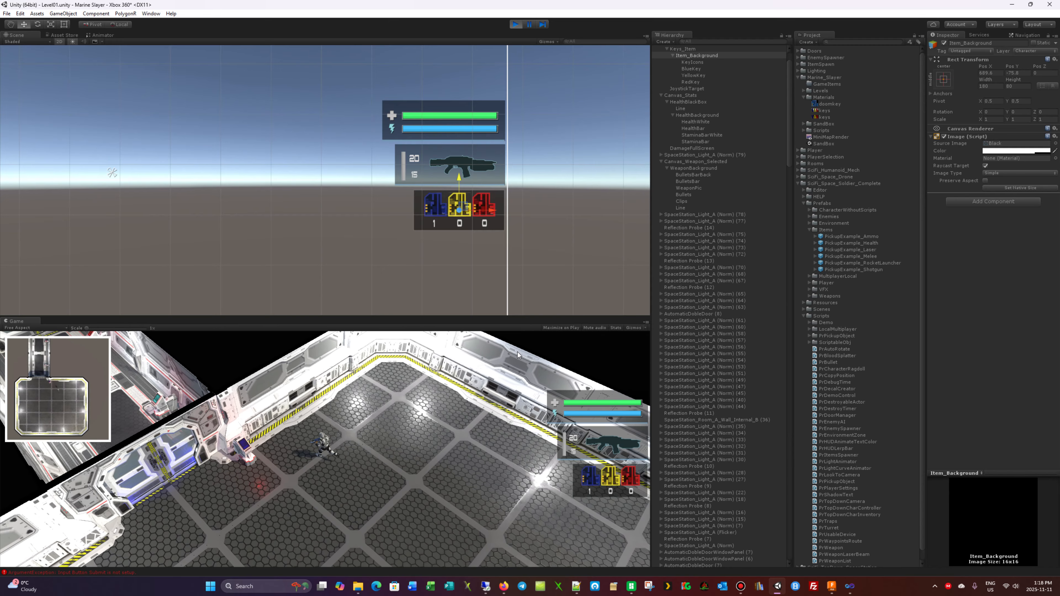
key("e")
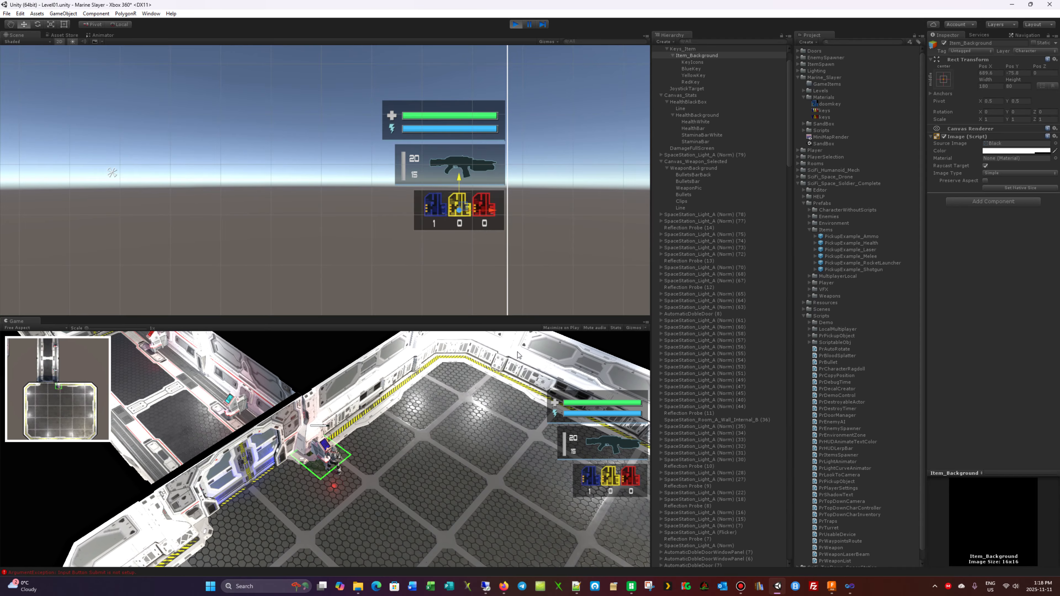
key("w")
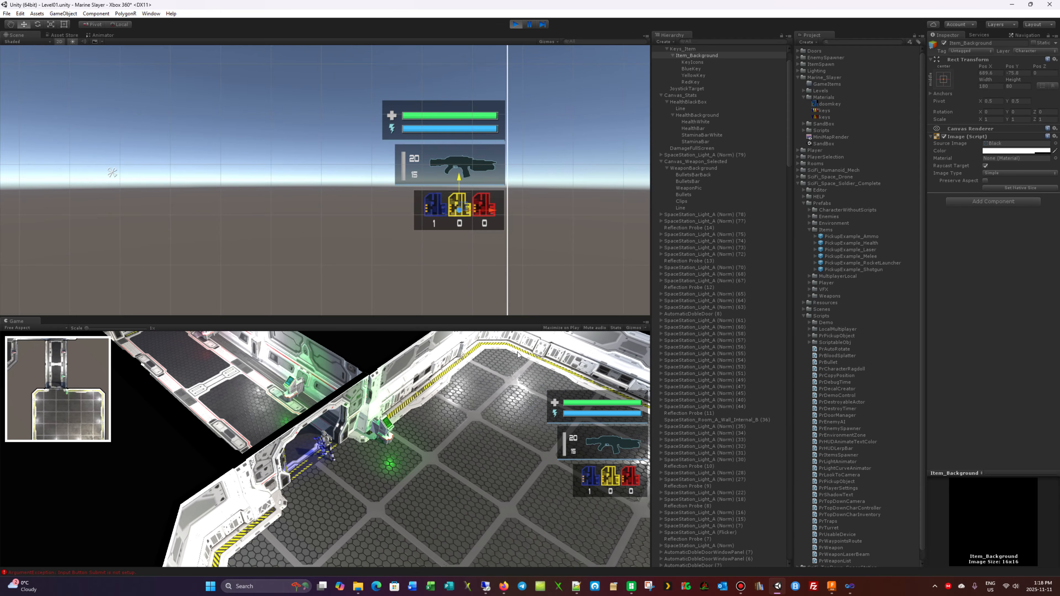
key("a")
key("s")
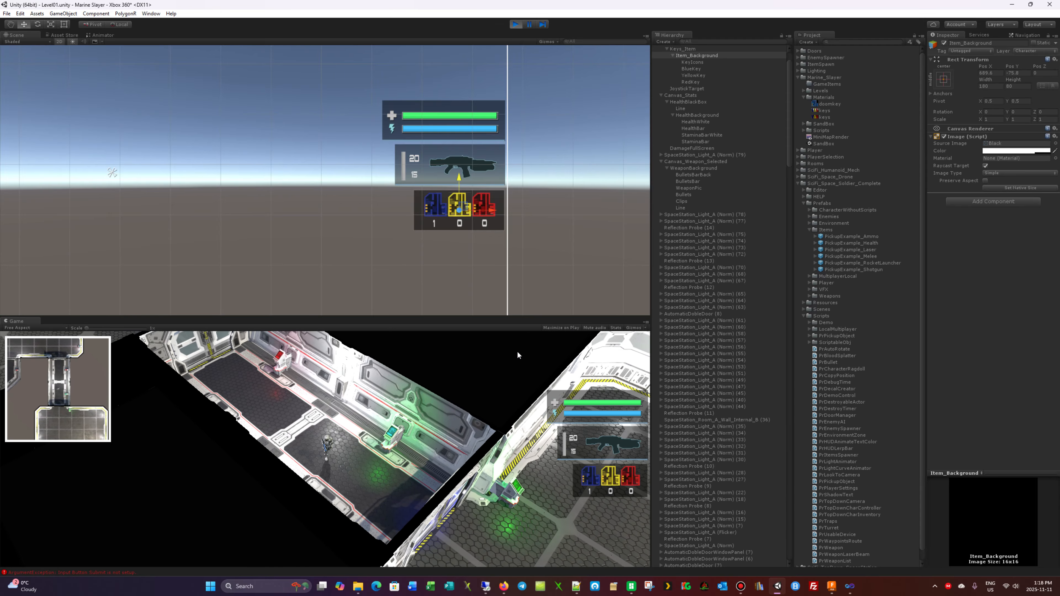
Step: Bring the soldier back into the room, use the door's panel again and test the blue door by walking up to it
key("d")
key("s")
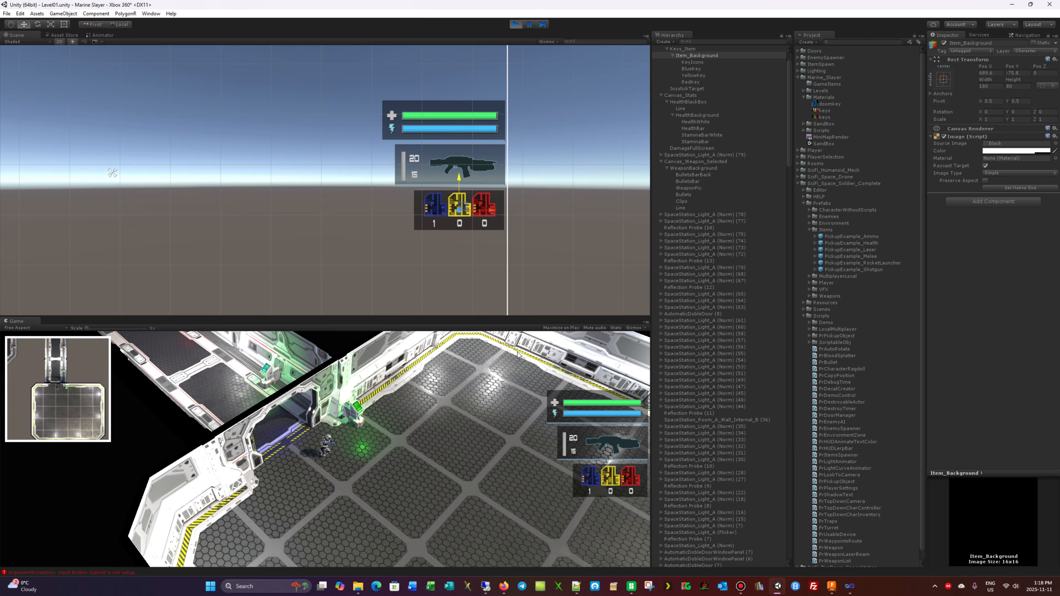
key("d")
key("w")
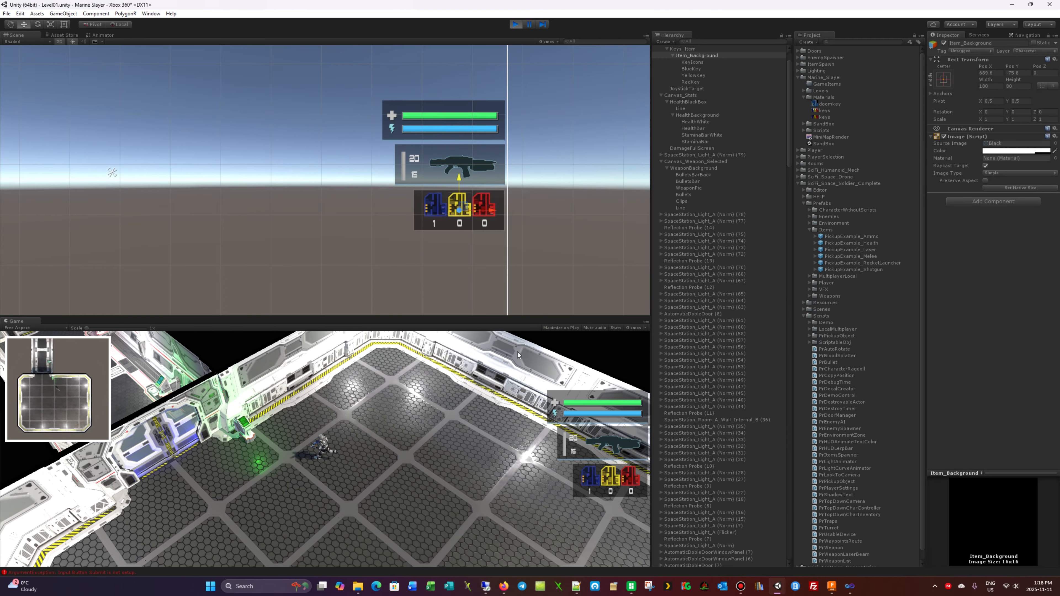
key("a")
key("w")
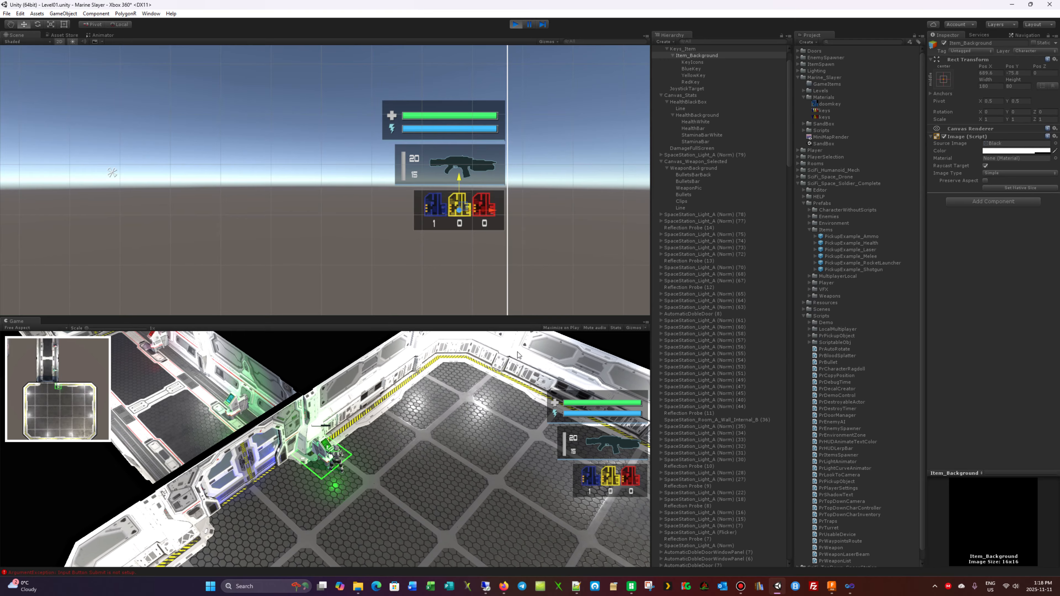
key("a")
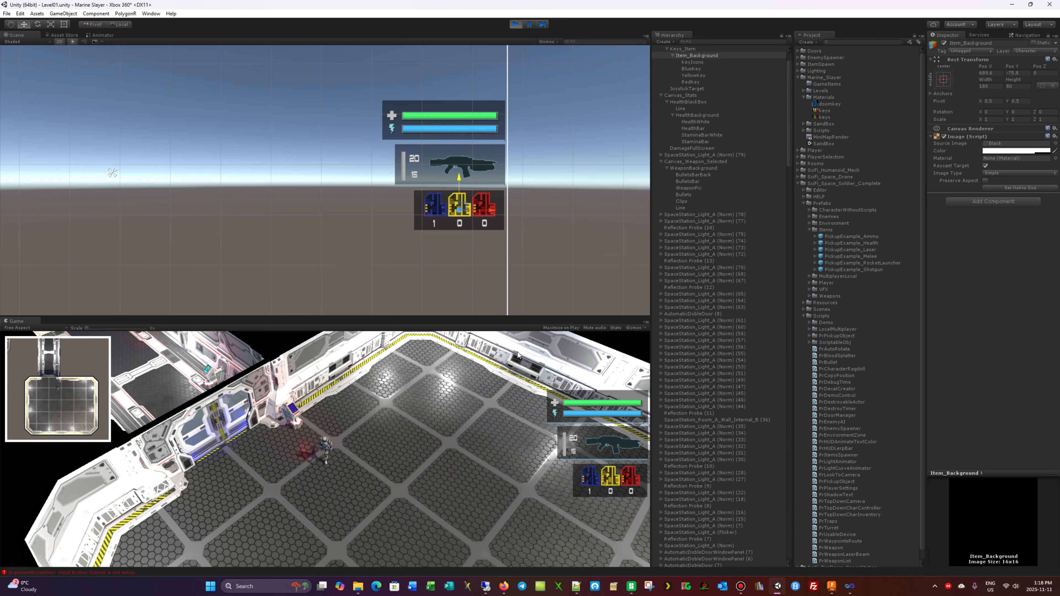
key("w")
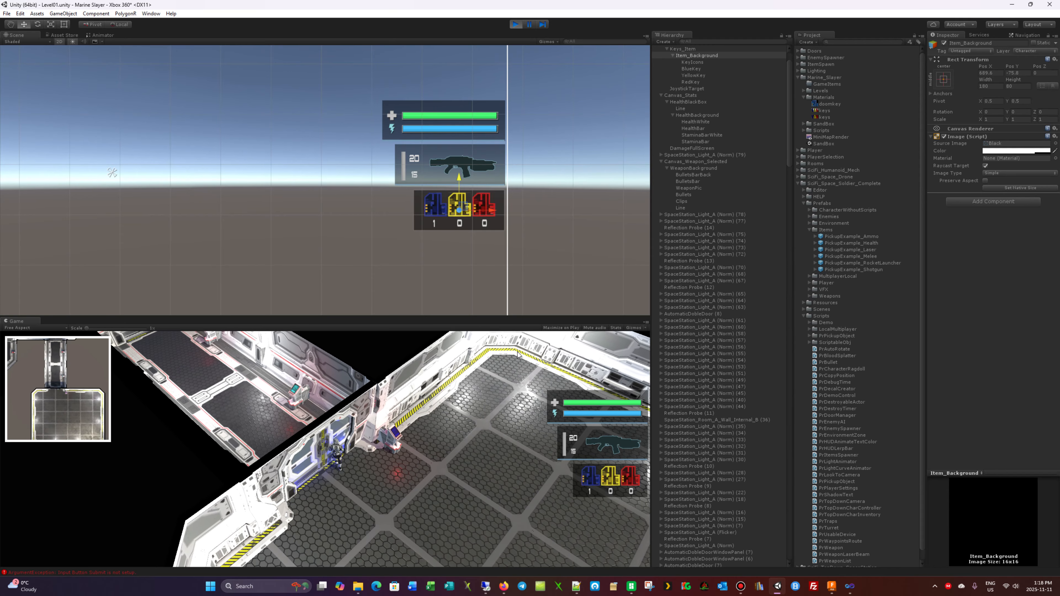
Step: Return to the panel, use it once more and walk the soldier through the blue door toward the corridor's far end
key("s")
key("d")
key("d")
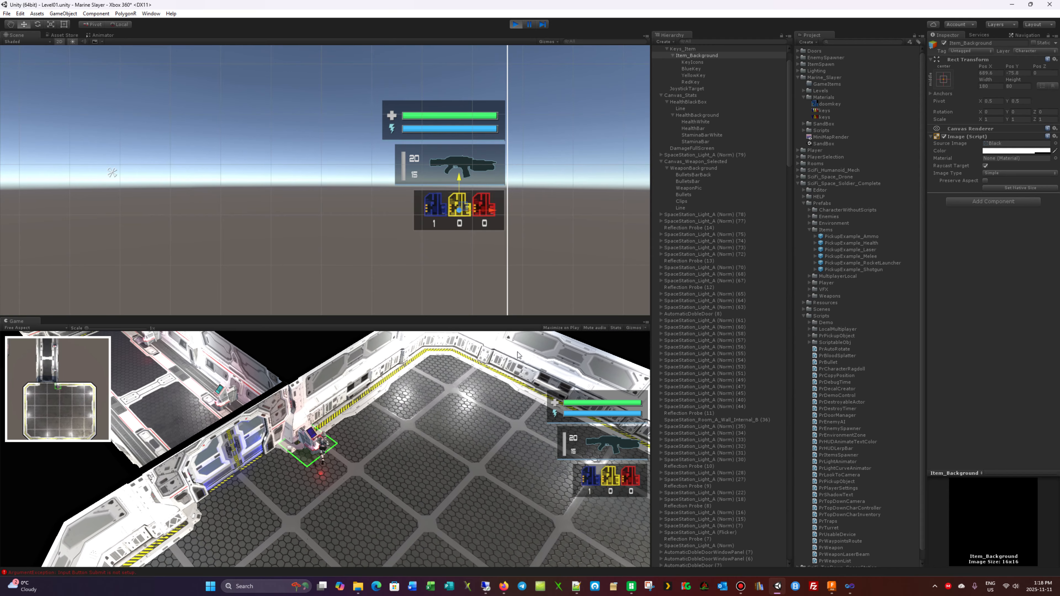
key("e")
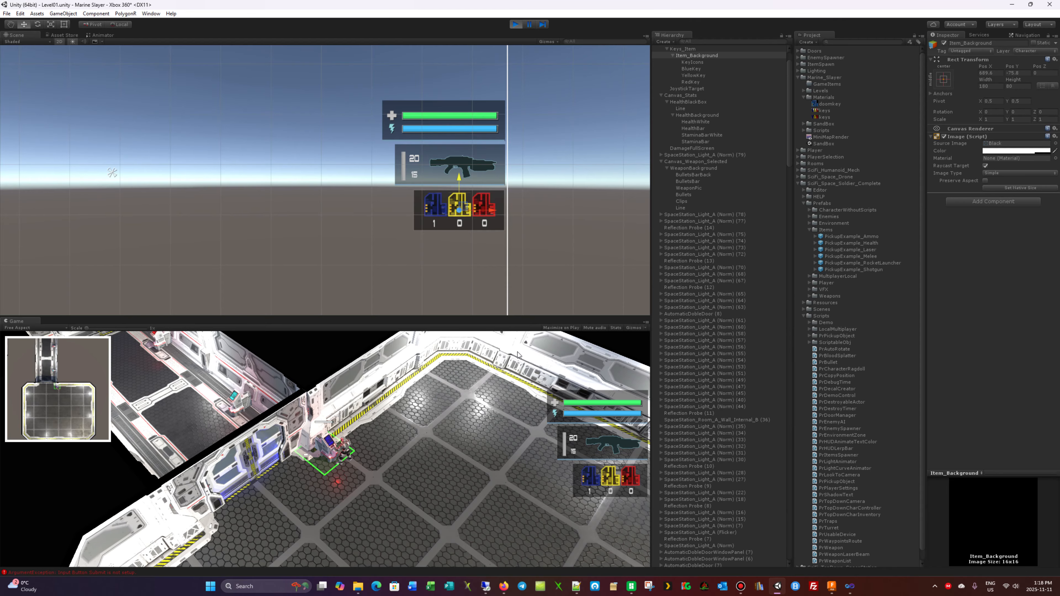
key("a")
key("w")
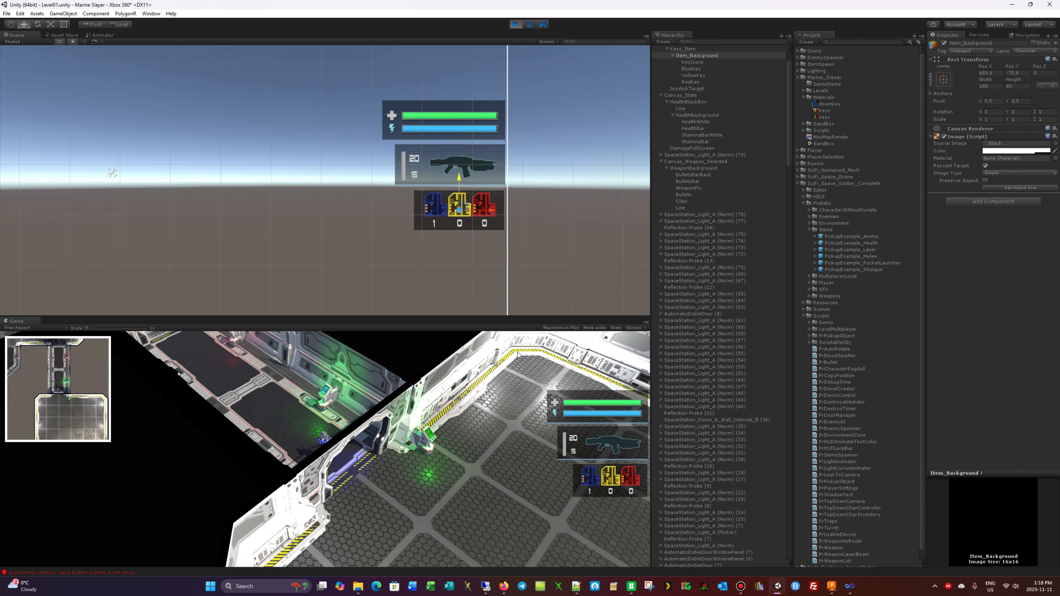
key("w")
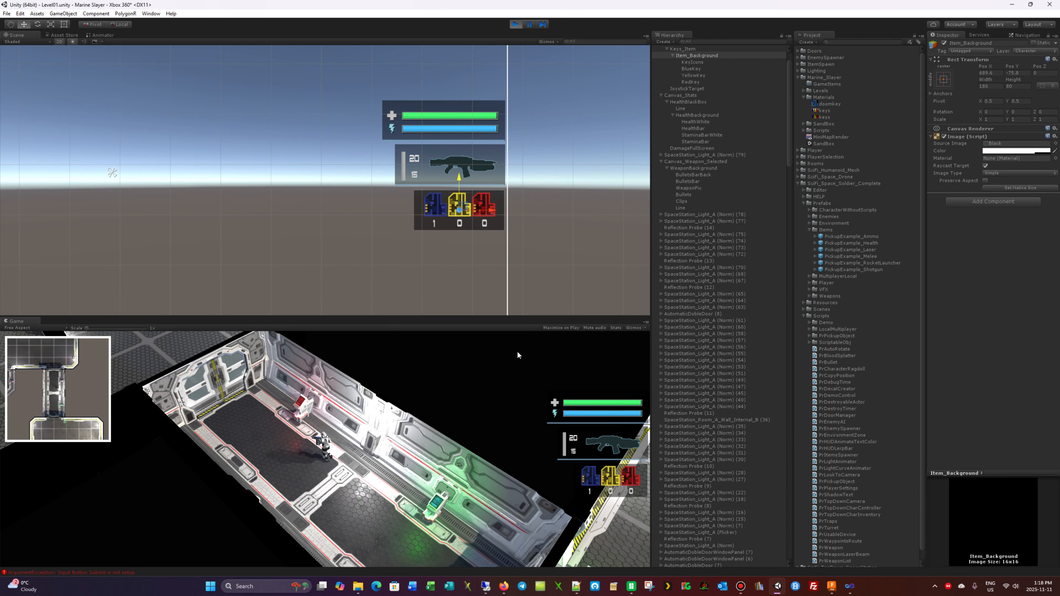
Step: Walk the soldier around the corridor and back into the first room, and end Play mode
key("w")
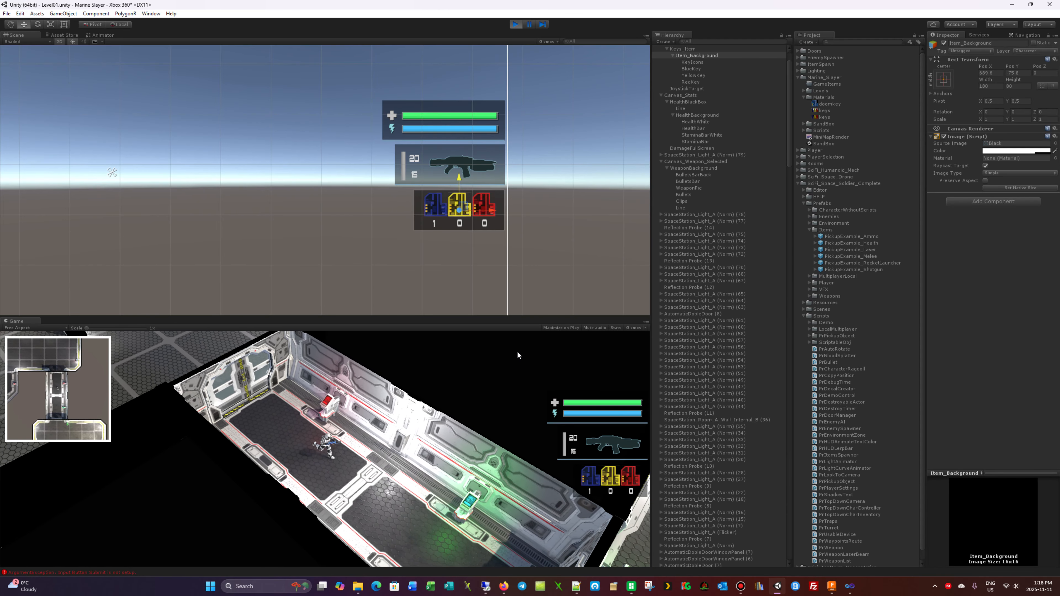
key("w")
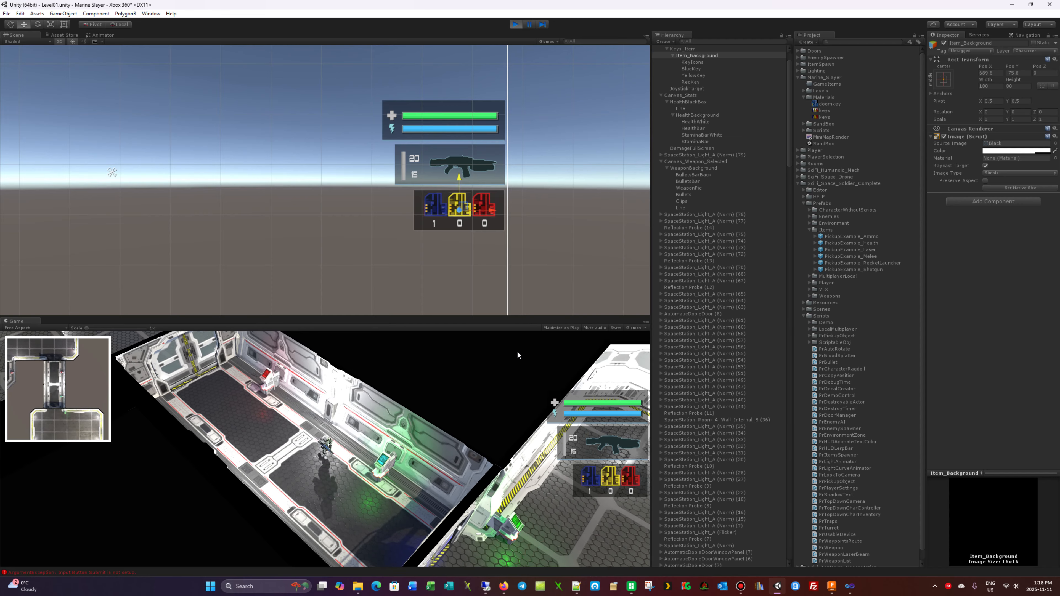
key("w")
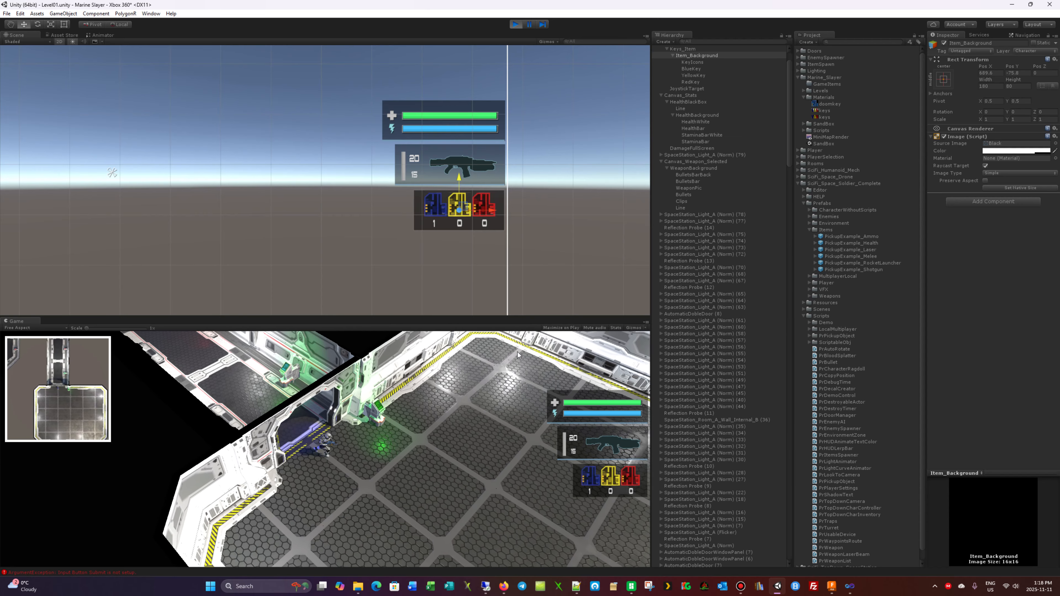
key("w")
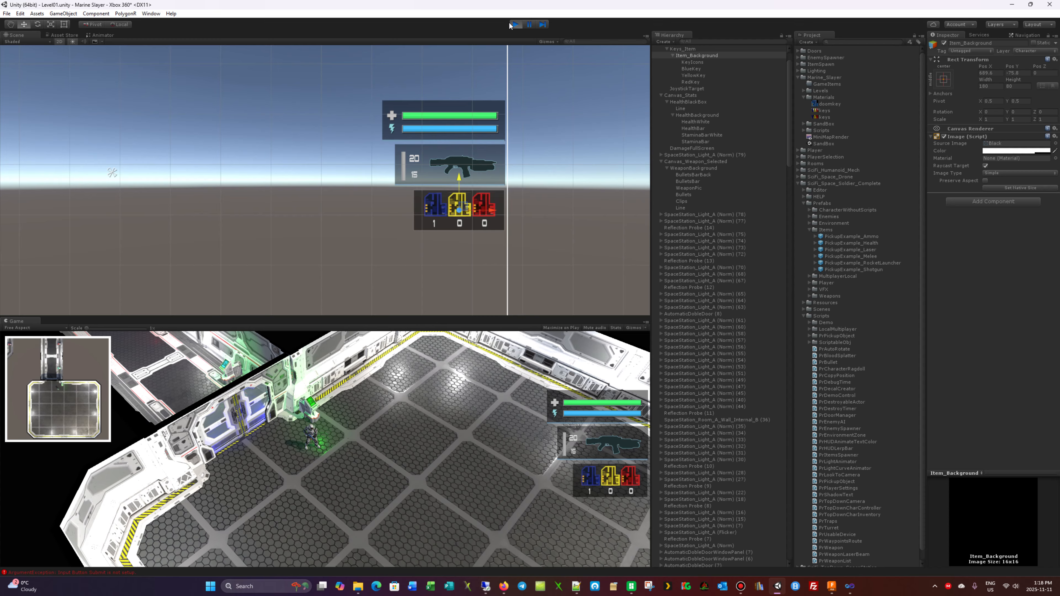
key("ctrl+p")
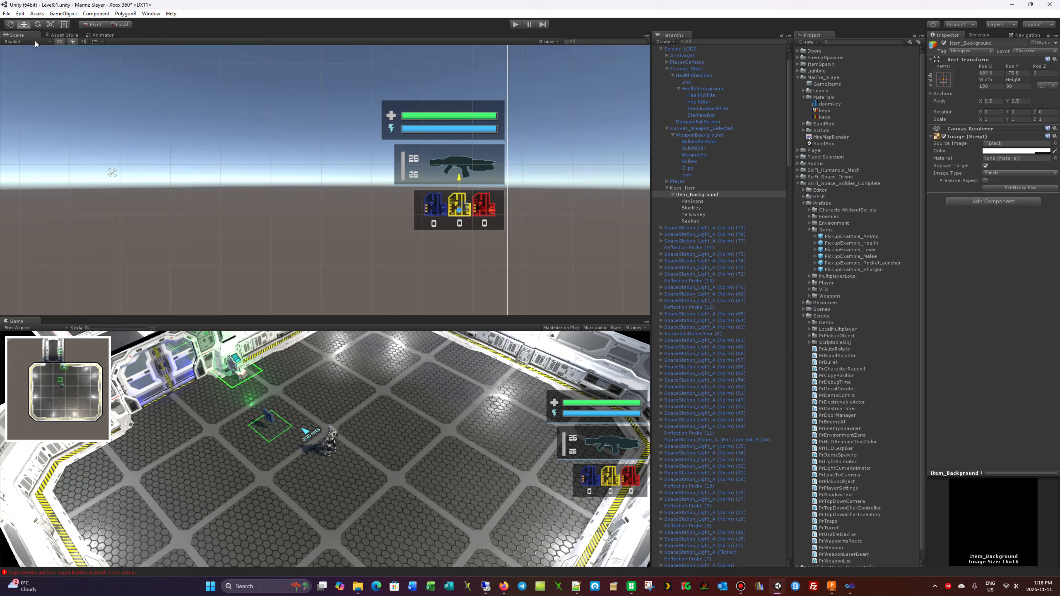
Step: Switch the Scene view from 2D to 3D and look over the level's room layout beside the HUD canvas
left_click(57, 40)
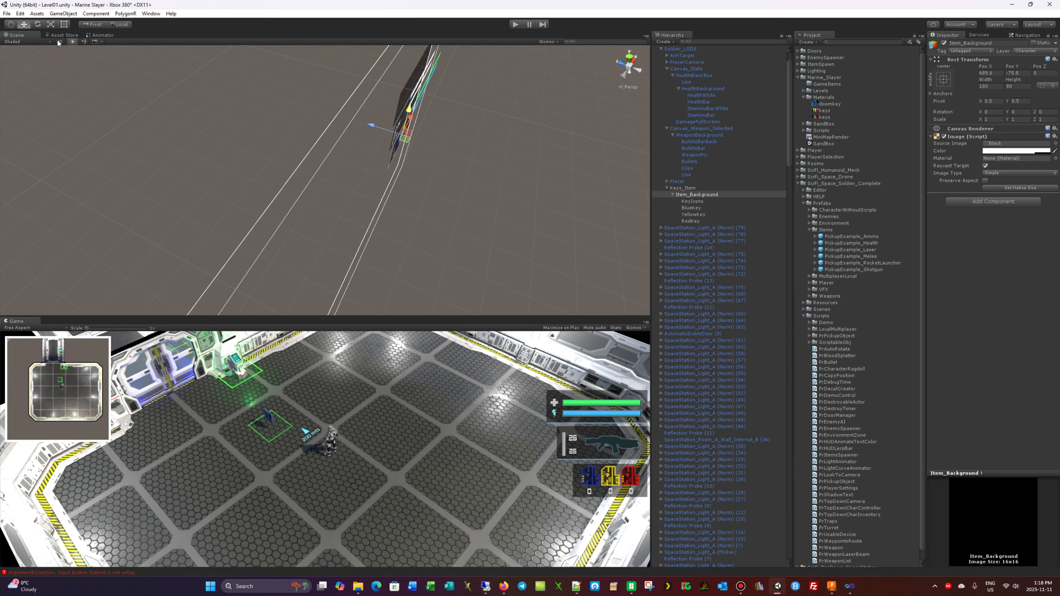
left_click_drag(553, 264, 295, 264, "alt")
scroll(222, 252, "up", 4)
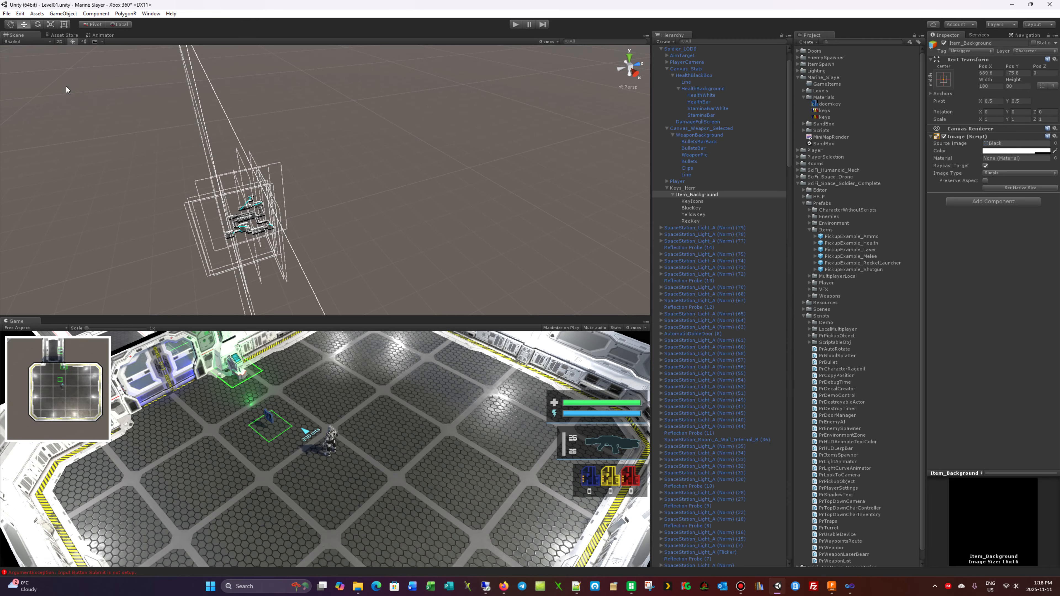
left_click(10, 24)
left_click_drag(200, 236, 399, 241)
scroll(337, 245, "up", 8)
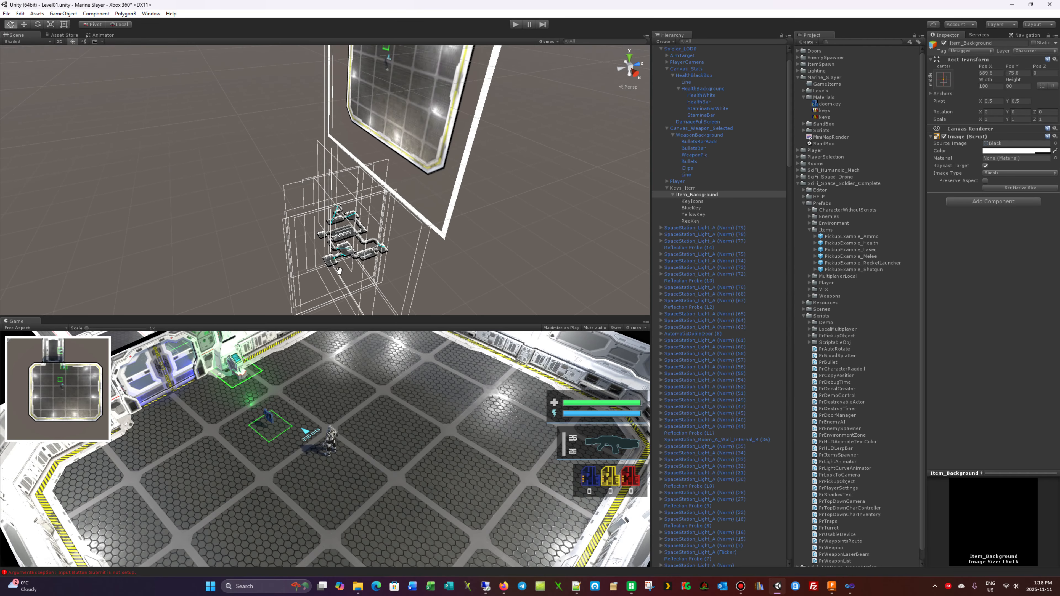
scroll(338, 270, "up", 3)
left_click_drag(313, 263, 519, 294)
scroll(397, 288, "up", 4)
scroll(397, 288, "up", 4)
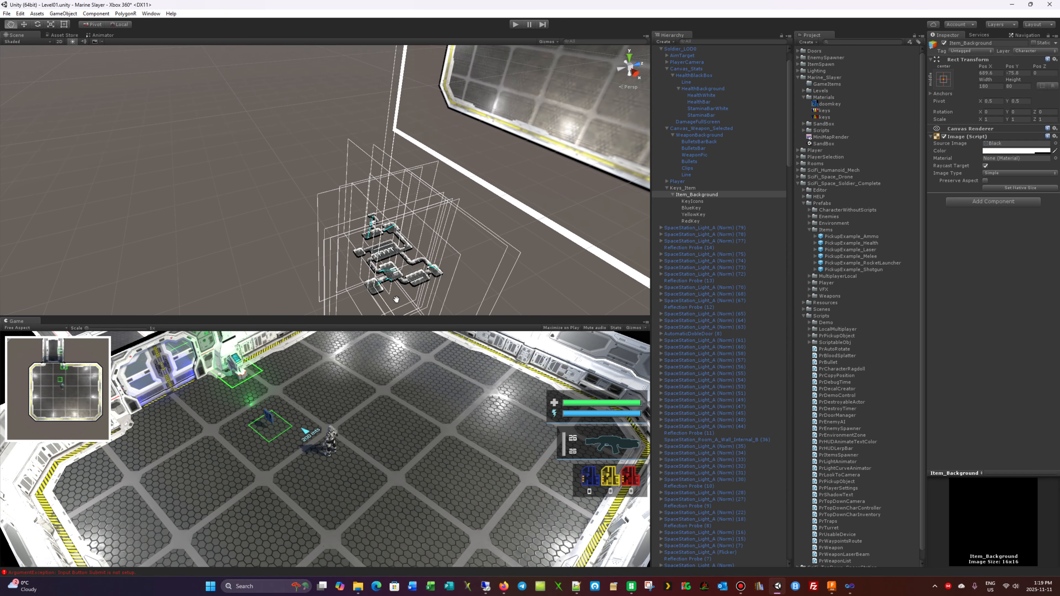
scroll(396, 295, "up", 2)
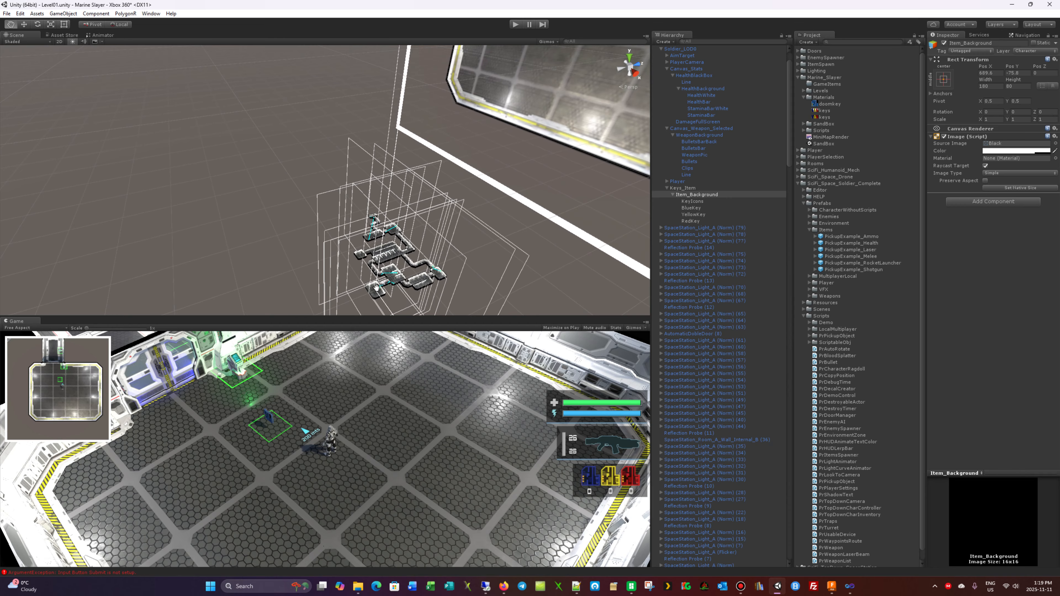
left_click_drag(335, 281, 346, 291)
right_click_drag(315, 247, 519, 247)
scroll(203, 247, "up", 3)
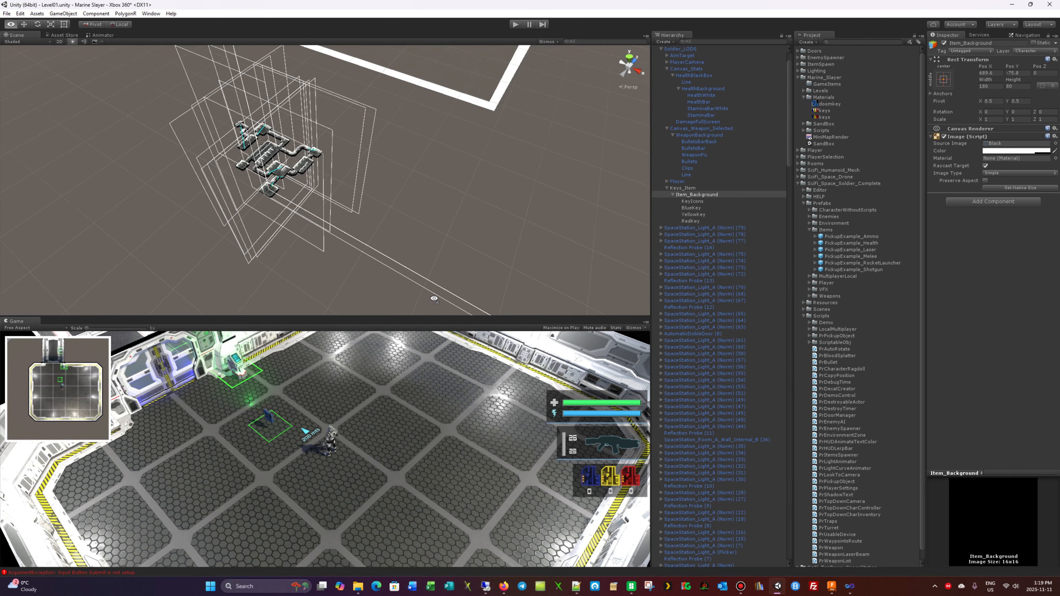
left_click_drag(204, 247, 41, 72)
Step: Select AutomaticDobleDoorWindowPanel (4) in the level and move it along X to about -23.5
left_click(23, 25)
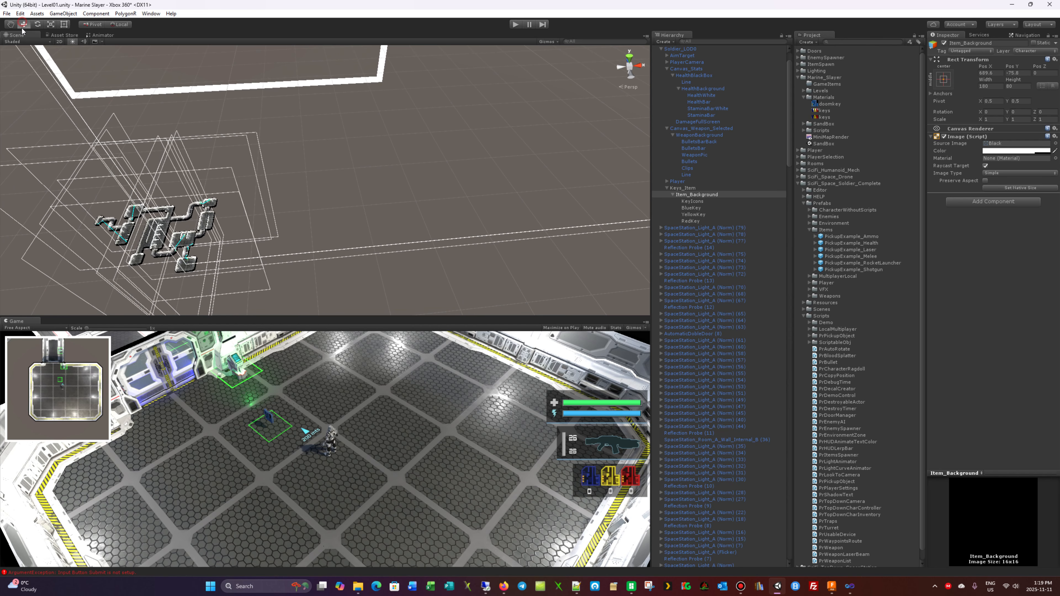
left_click(177, 241)
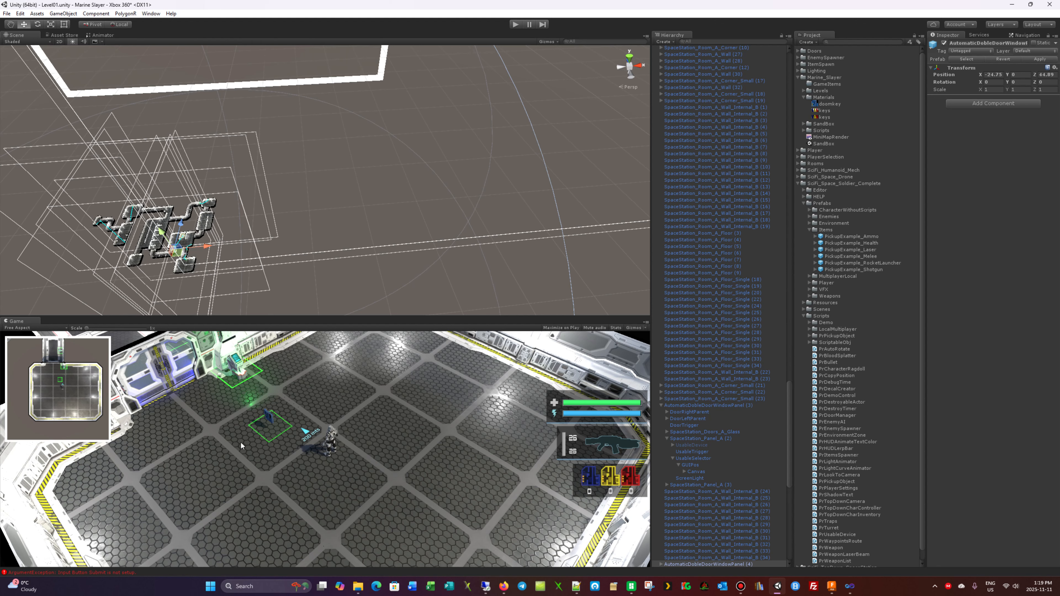
left_click_drag(199, 249, 186, 250)
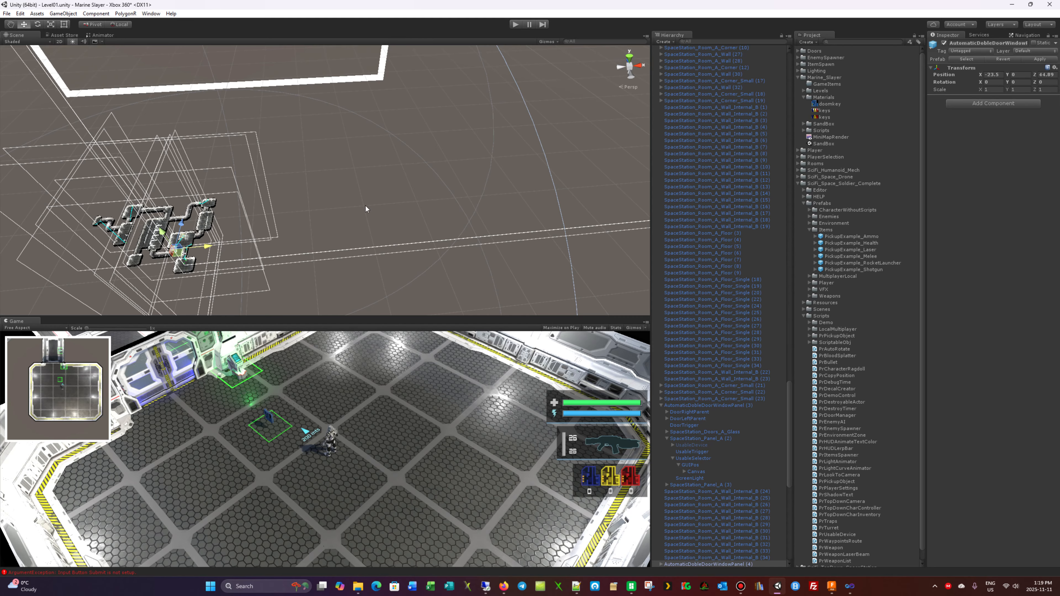
Step: Frame the corridor door's DoorLeftParent in the Scene view and examine the door and its nearby control panel
left_click(10, 24)
left_click_drag(386, 205, 430, 205)
left_click_drag(318, 276, 544, 268)
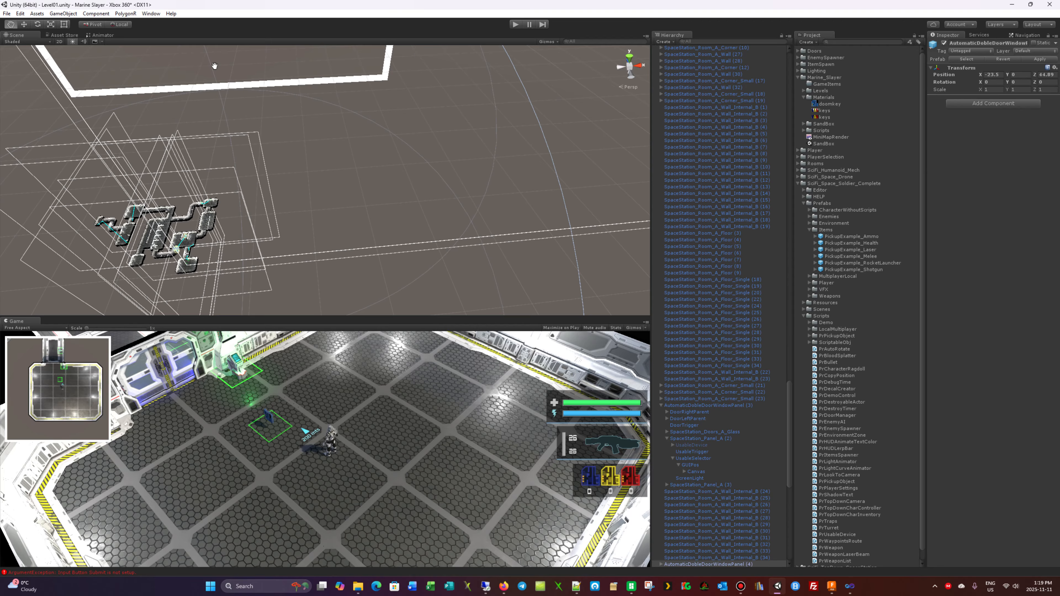
scroll(155, 232, "up", 5)
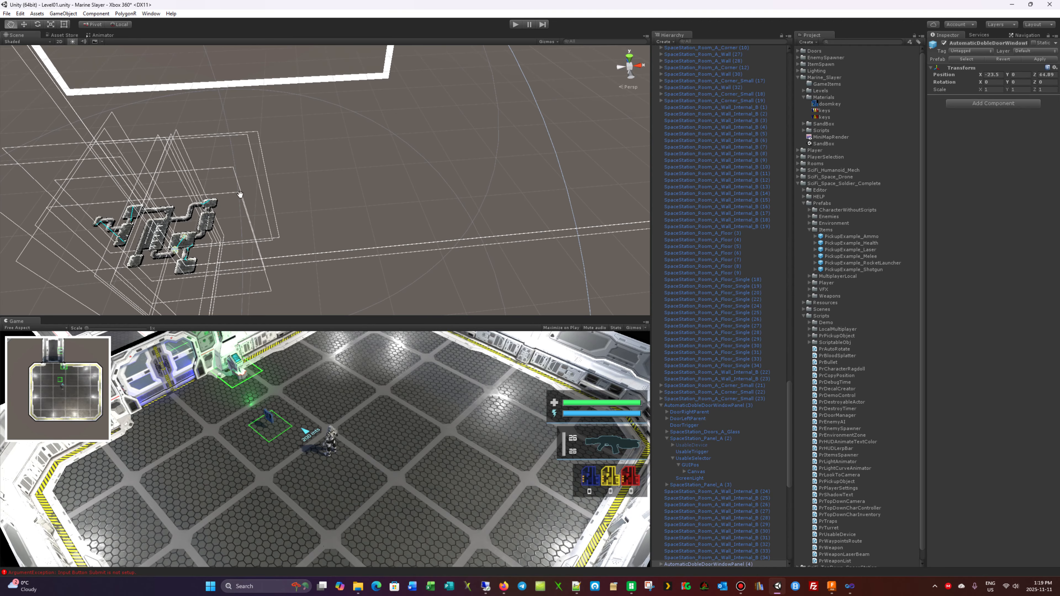
scroll(253, 235, "up", 4)
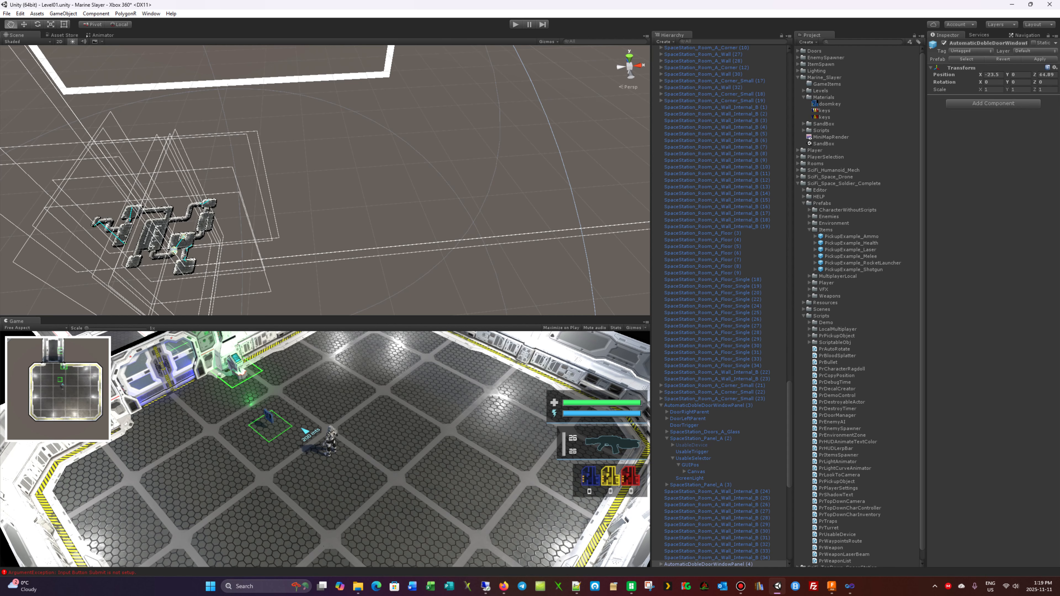
double_click(687, 418)
key("w")
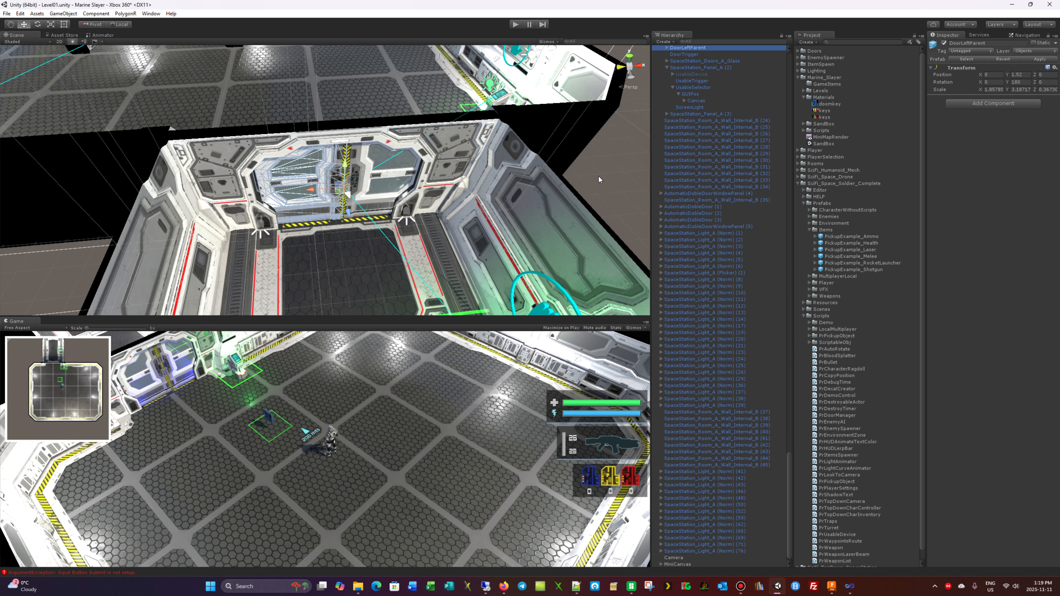
left_click(440, 248, "alt")
left_click_drag(440, 249, 388, 244, "alt")
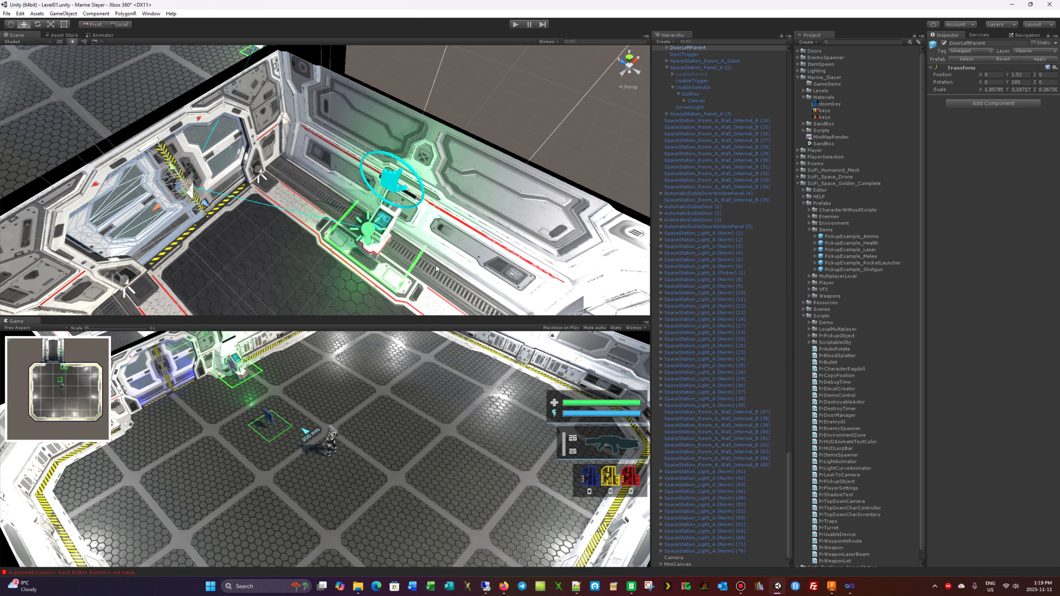
Step: Set the Key Type to Red on the UsableTrigger of SpaceStation_Panel_A (2) in AutomaticDobleDoorWindowPanel (3)
left_click(377, 239)
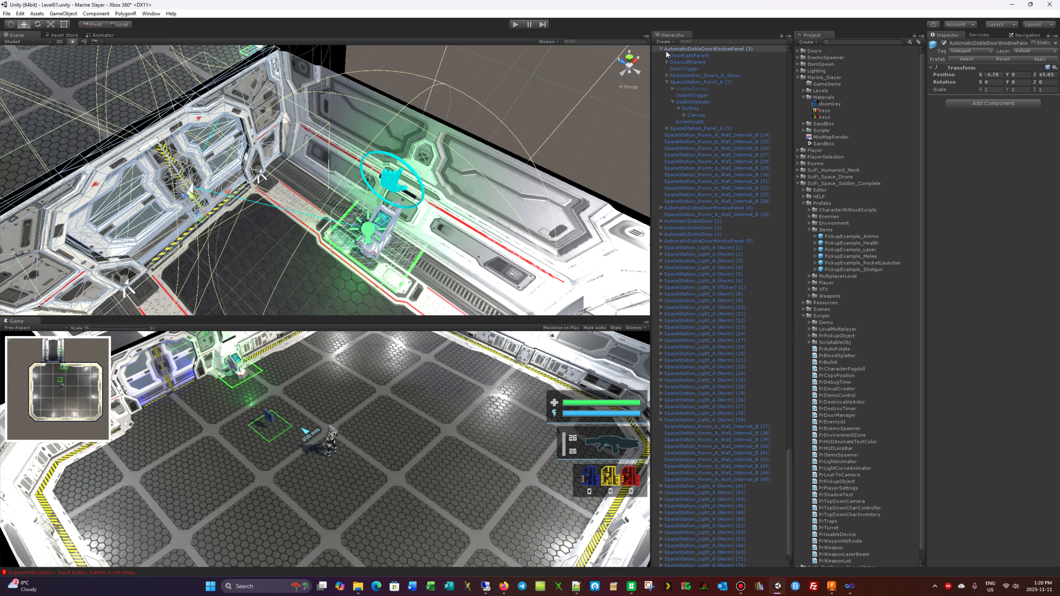
left_click(693, 95)
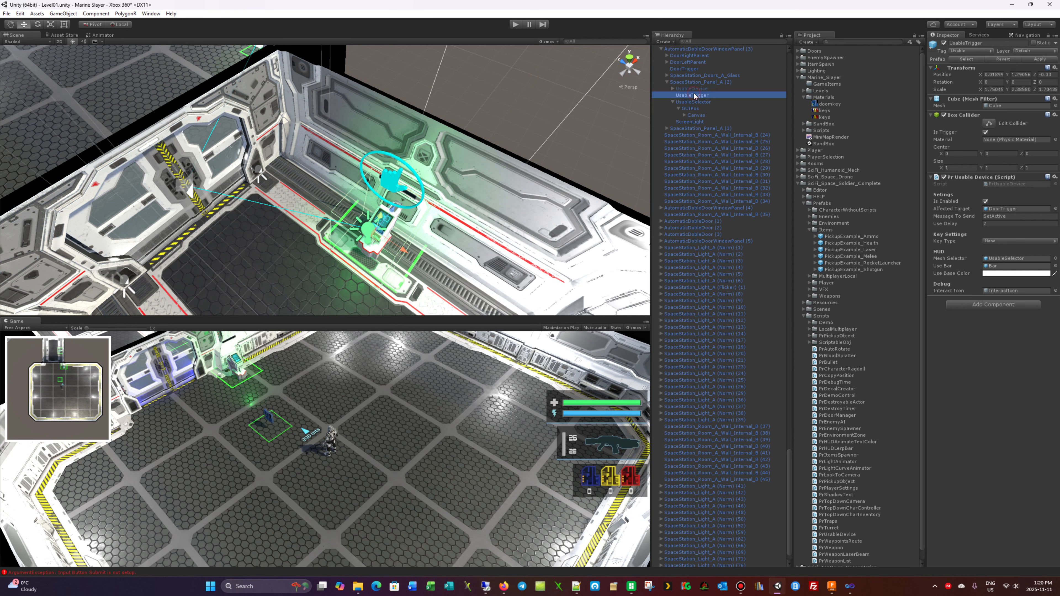
left_click(1014, 241)
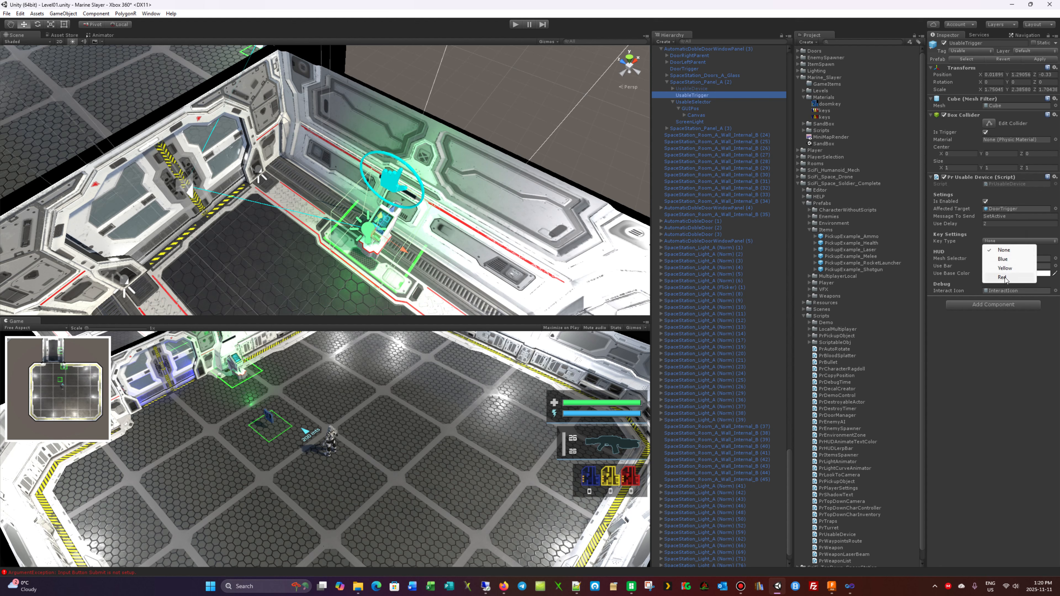
left_click(1003, 278)
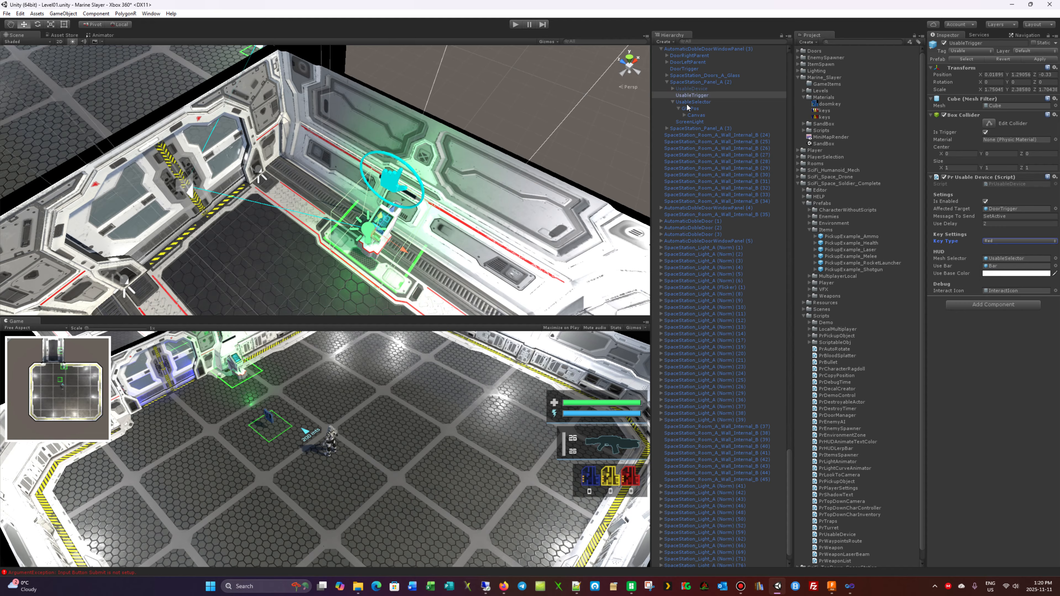
Step: Set the Key Type to Red on the UsableTrigger of the same door's SpaceStation_Panel_A (3)
left_click(667, 128)
left_click(696, 142)
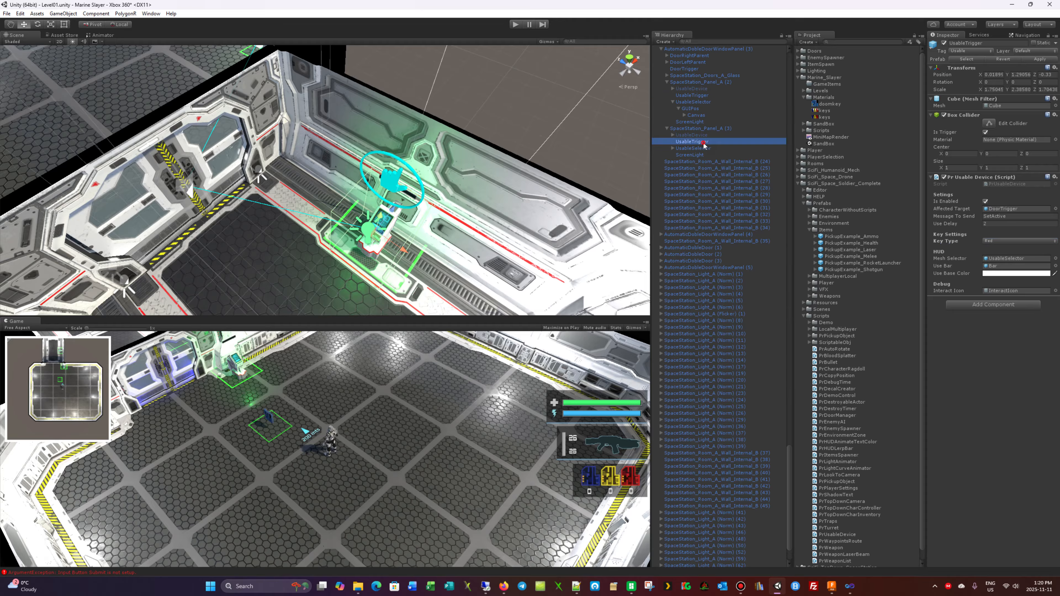
left_click(1043, 241)
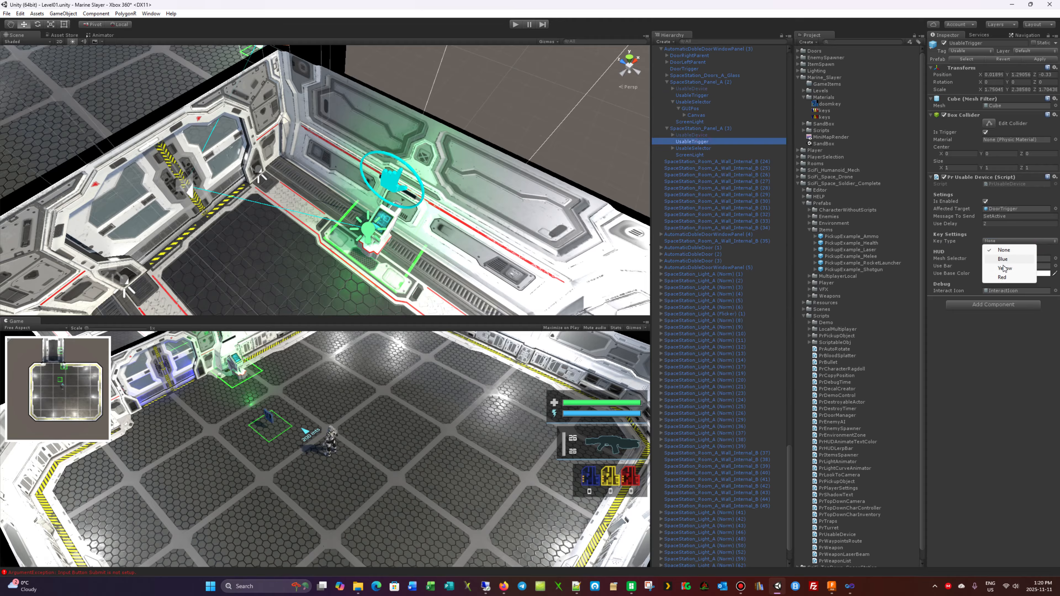
left_click(1003, 278)
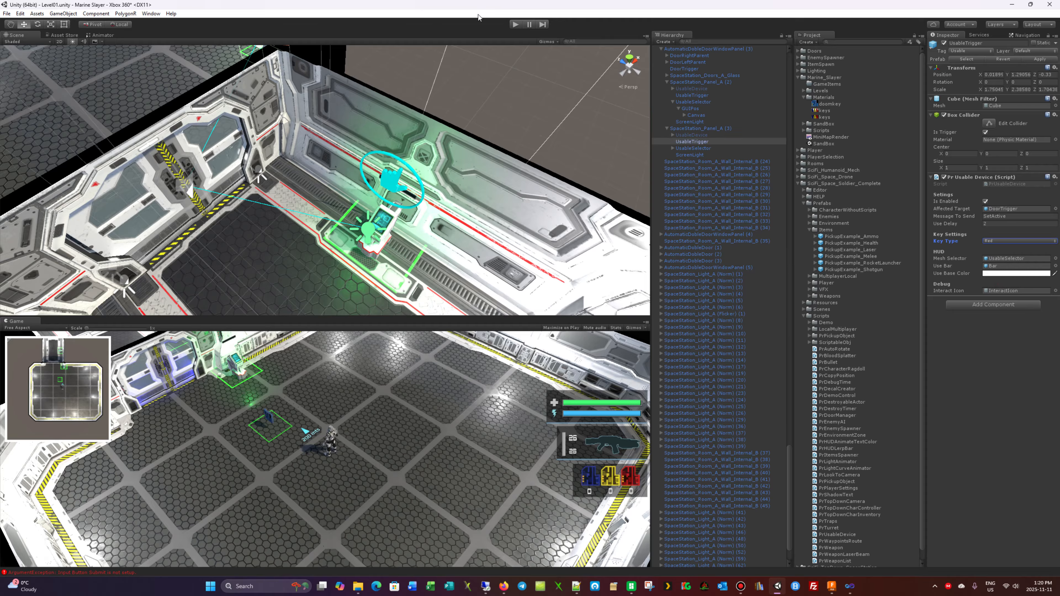
Step: Run the level, collect the blue key and use it at the first room's door panel to enter the corridor
left_click(515, 25)
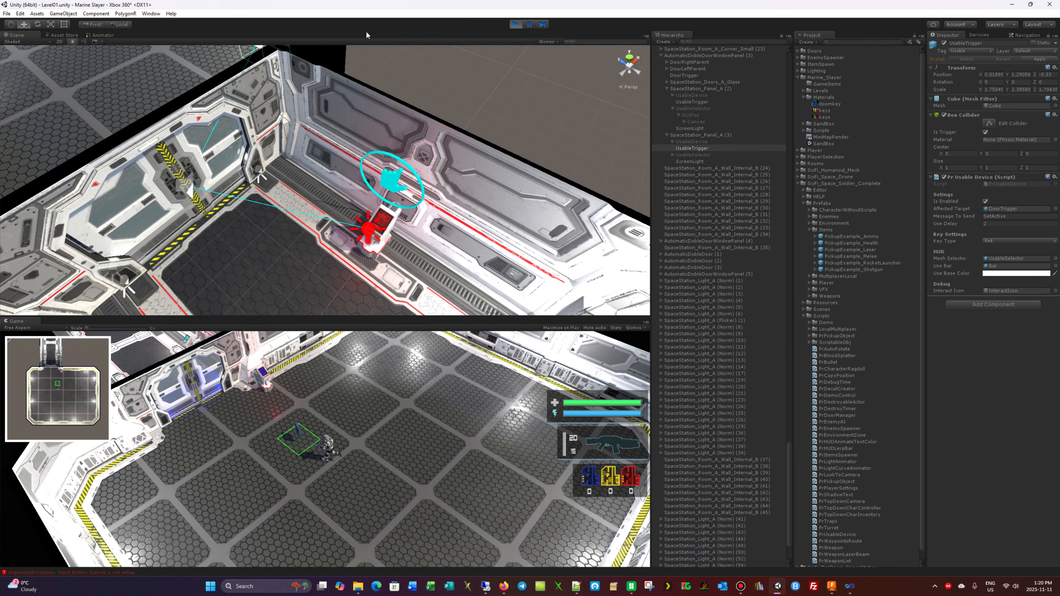
key("a")
key("w")
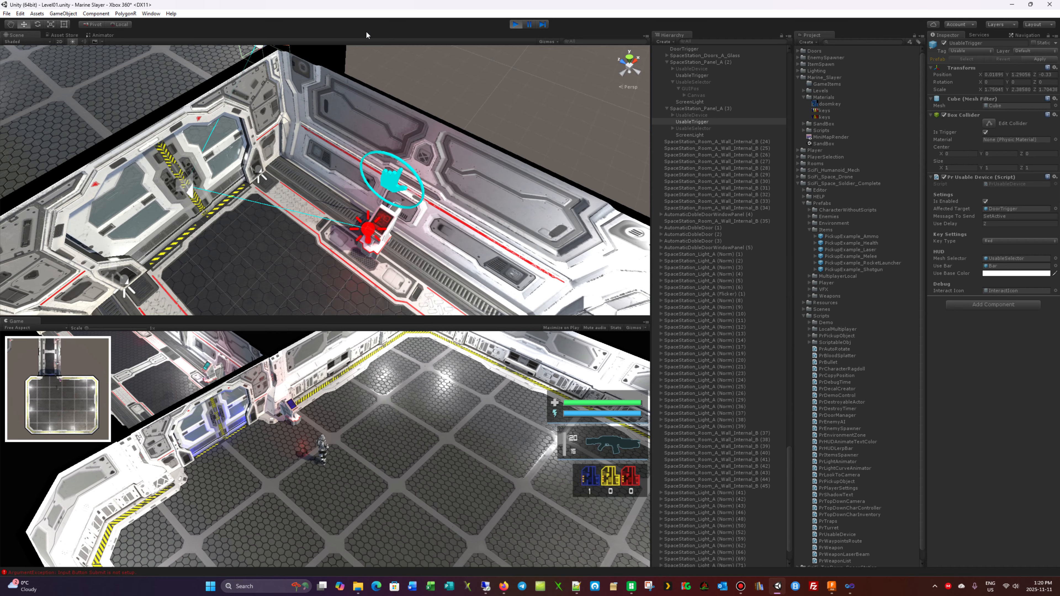
key("w")
key("e")
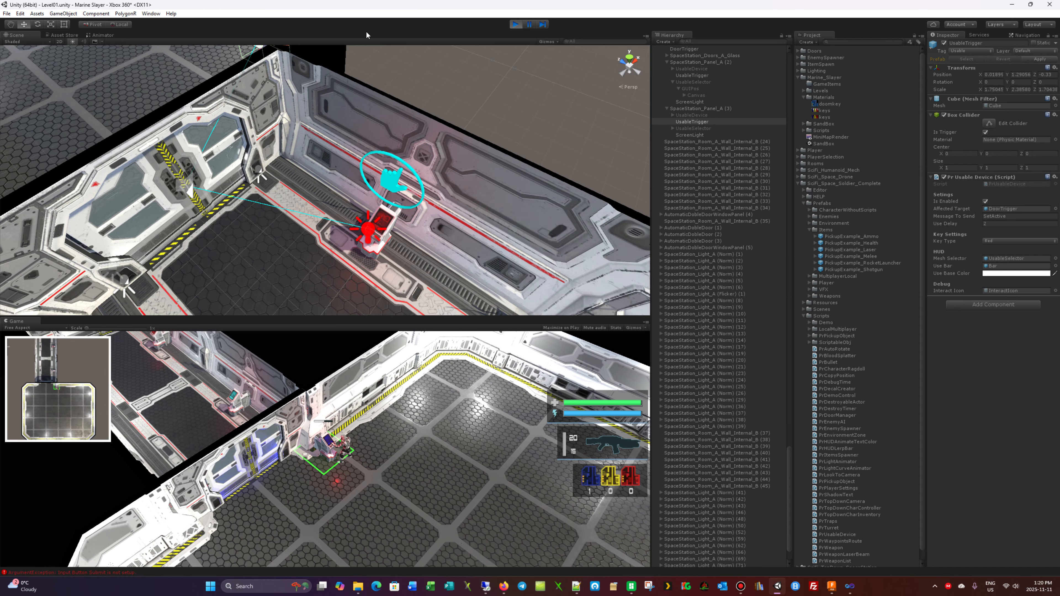
key("a")
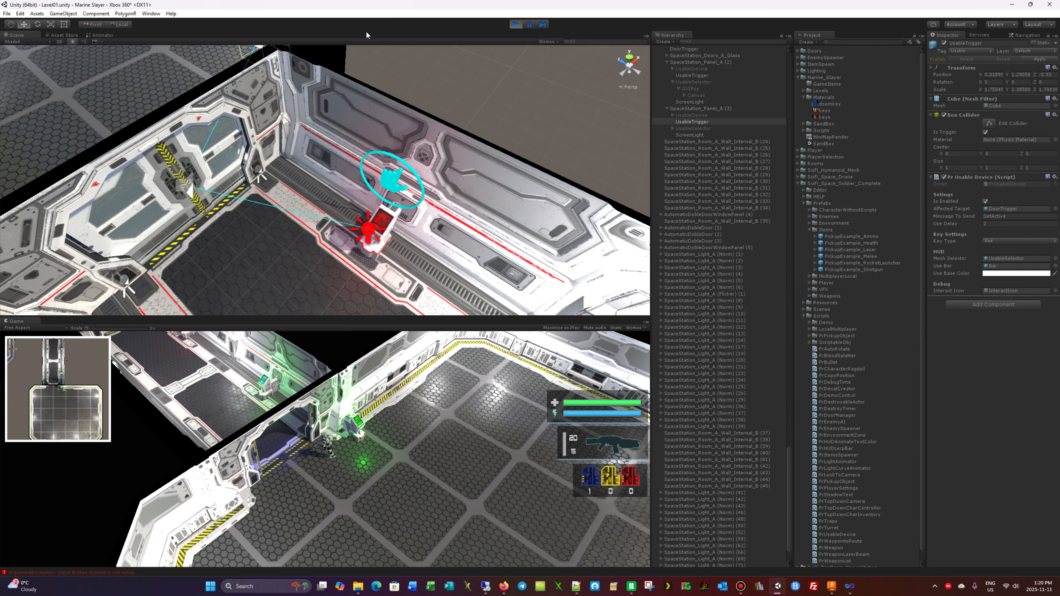
key("w")
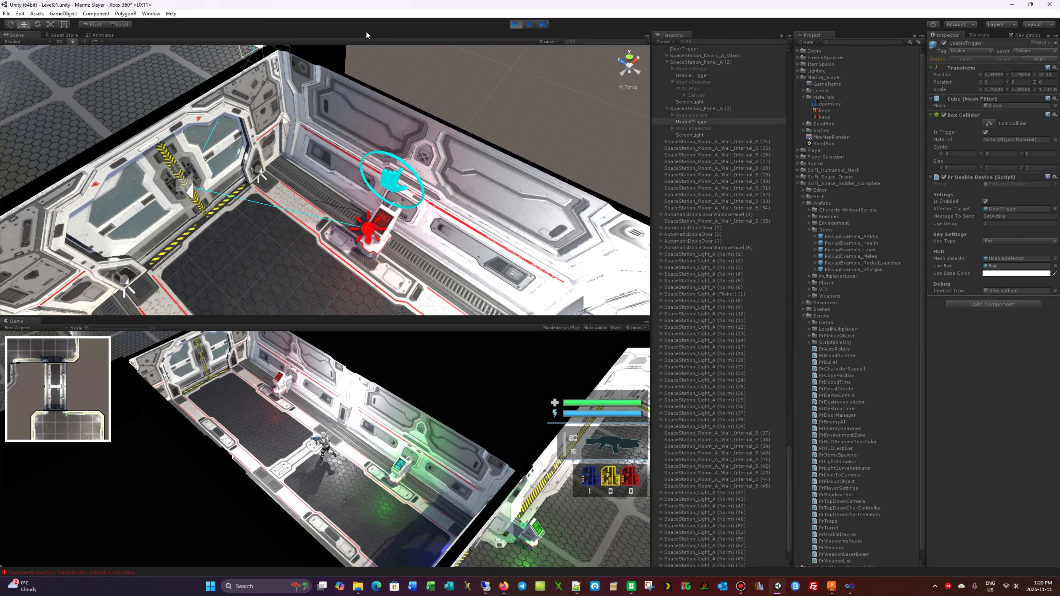
Step: Walk the soldier to the red-locked door's panel at the corridor's far end and test it without a red key
key("w")
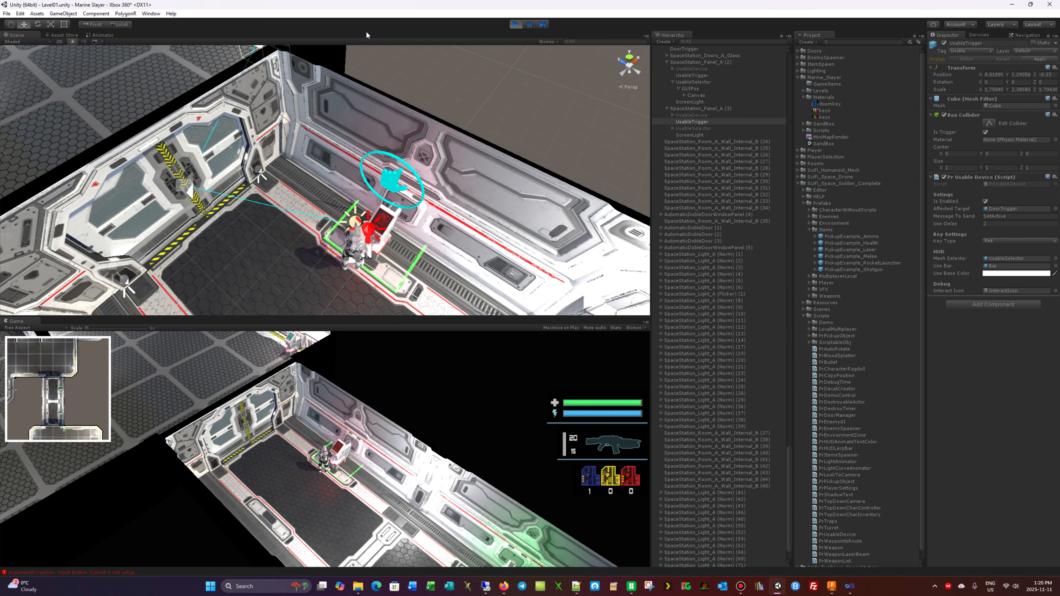
key("d")
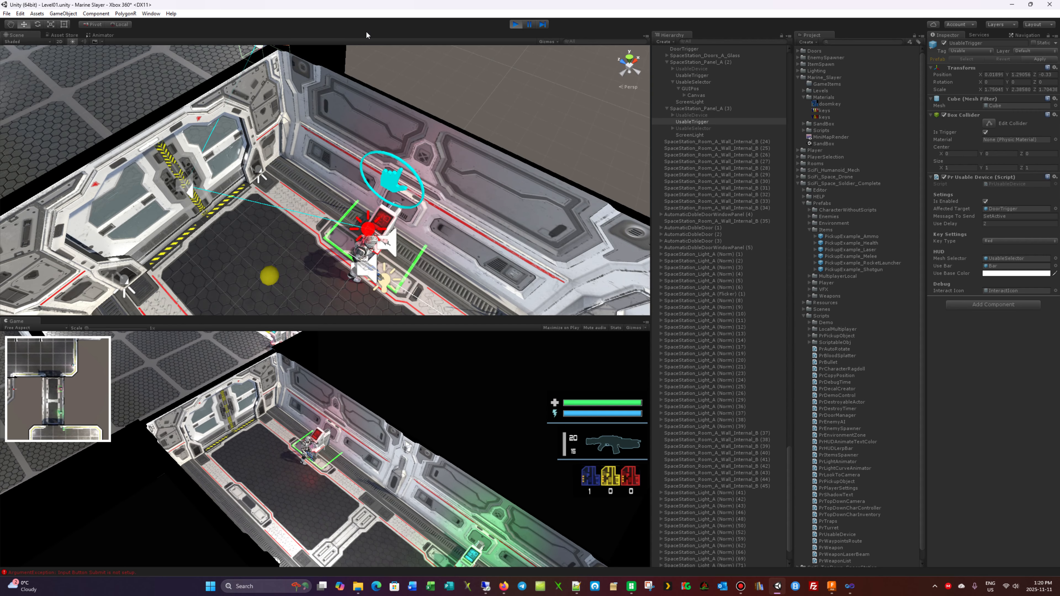
key("s")
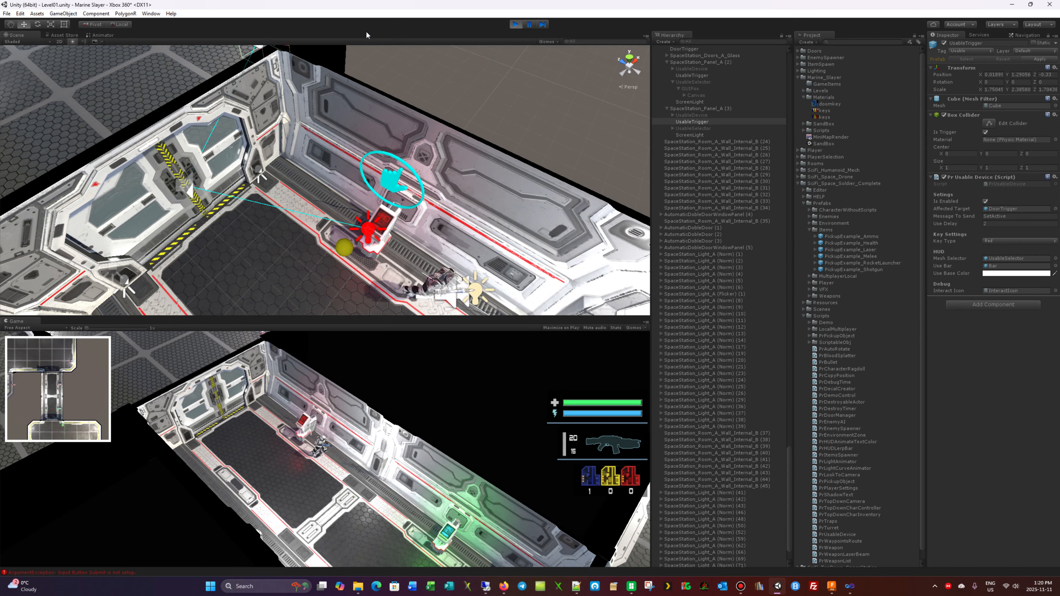
Step: Walk the soldier back to the first room, test the blue-locked door again from its panel, and end Play mode
key("s")
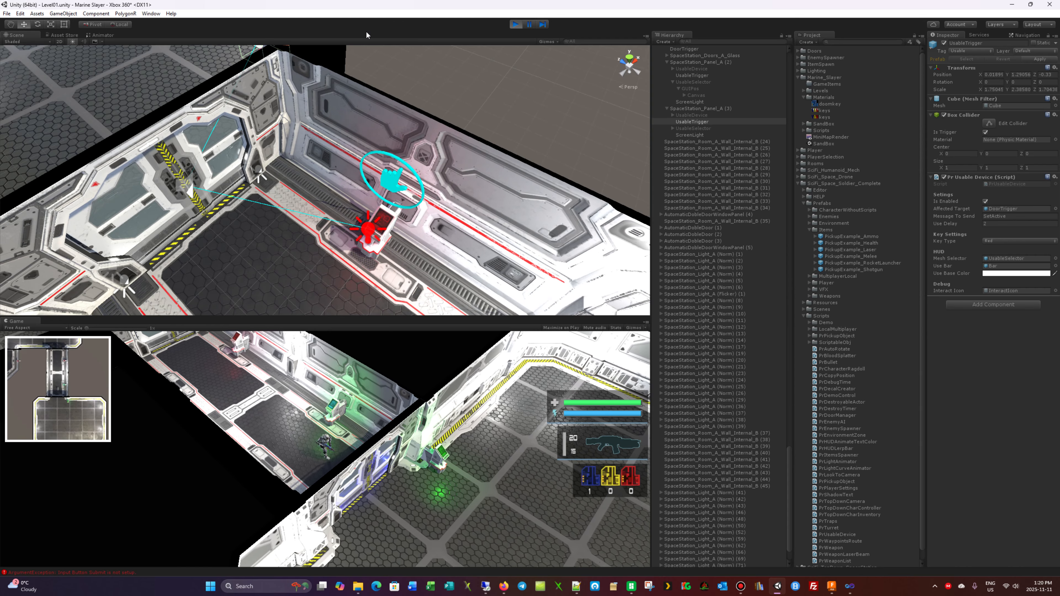
key("d")
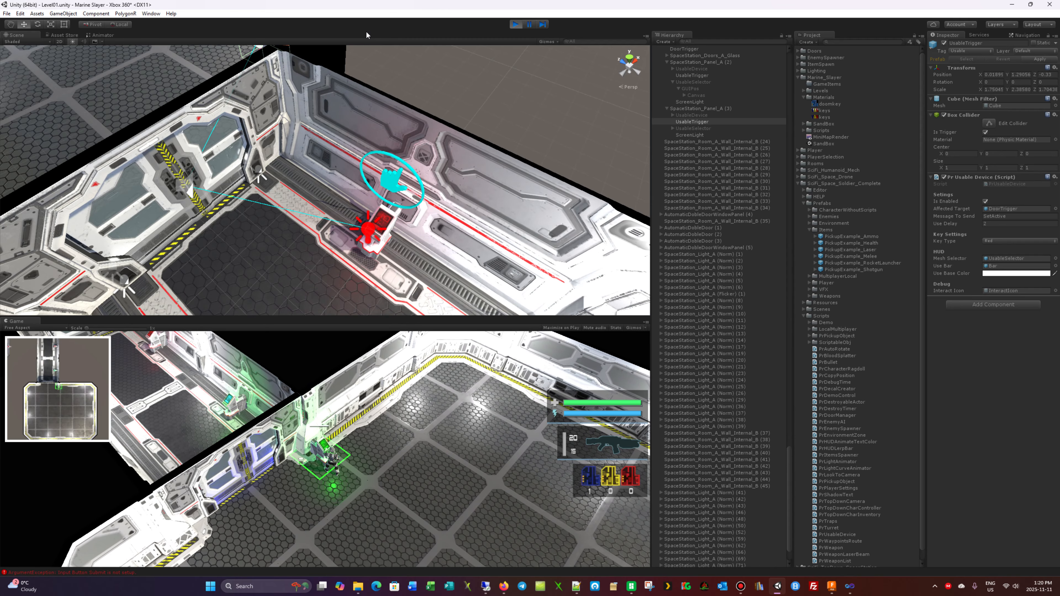
key("s")
key("a")
key("w")
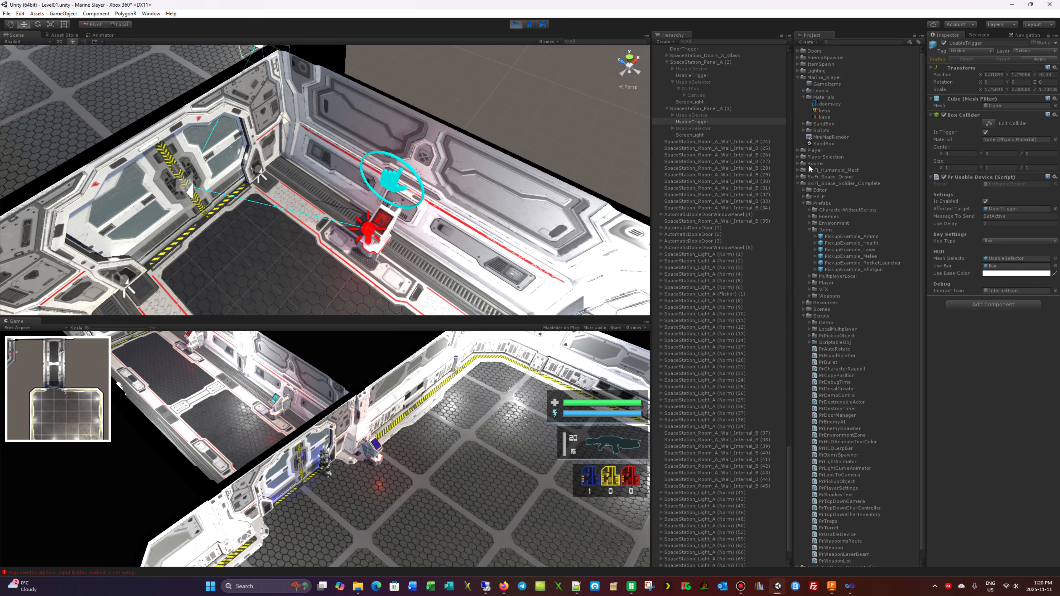
left_click(516, 24)
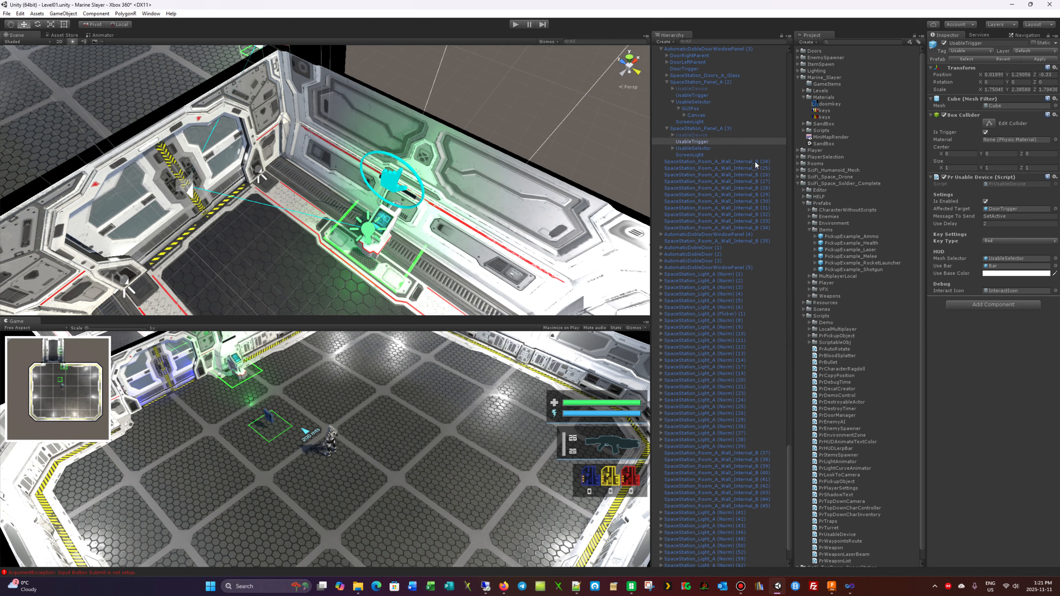
Step: Collapse AutomaticDobleDoorWindowPanel (3), the soldier and BlueKey in the level's object list
left_click(666, 81)
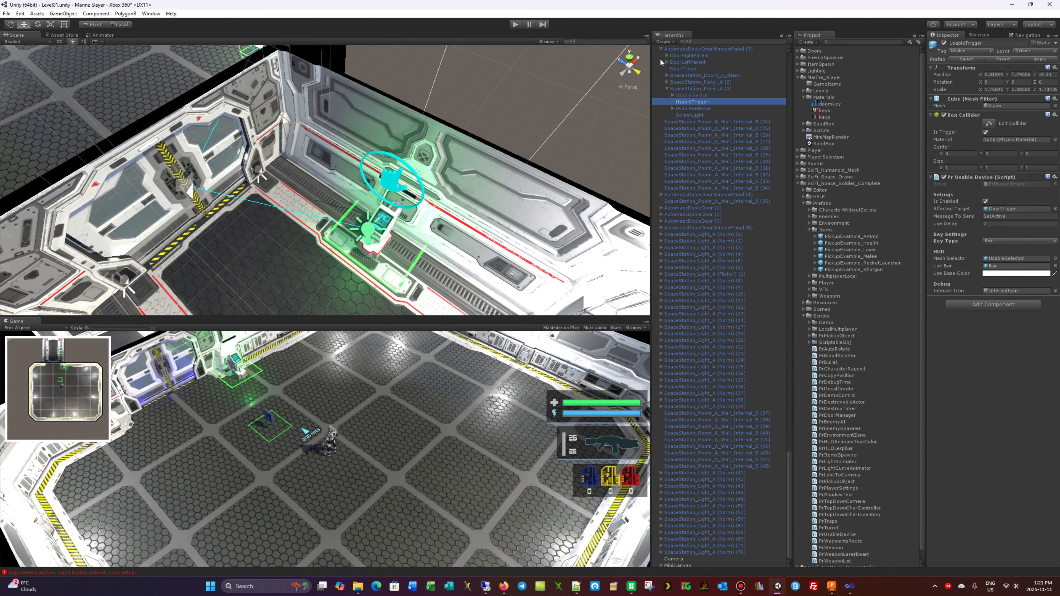
left_click(661, 49)
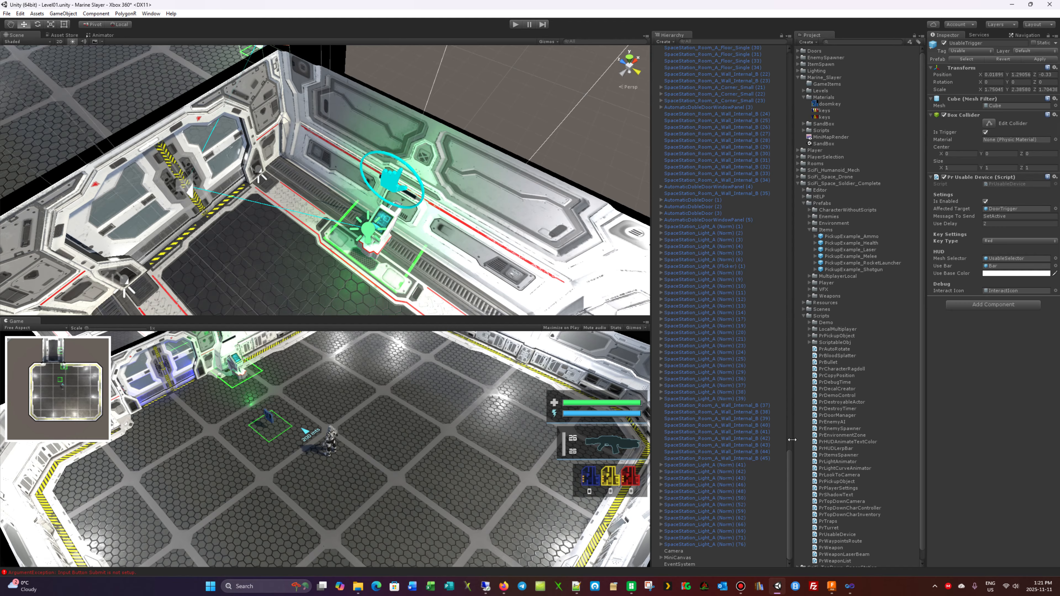
left_click_drag(789, 469, 816, 68)
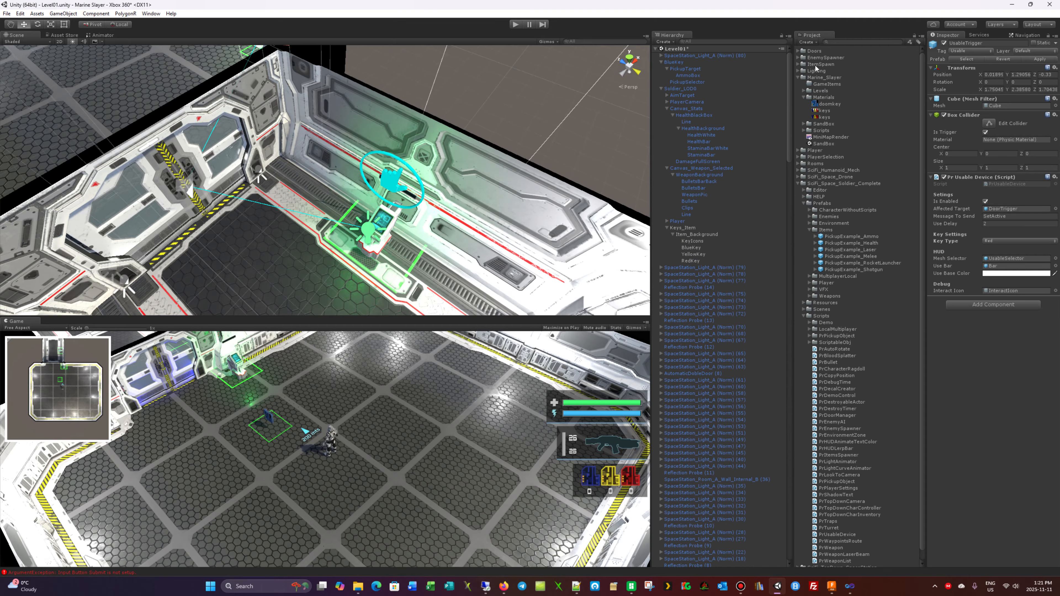
left_click(661, 89)
left_click(661, 62)
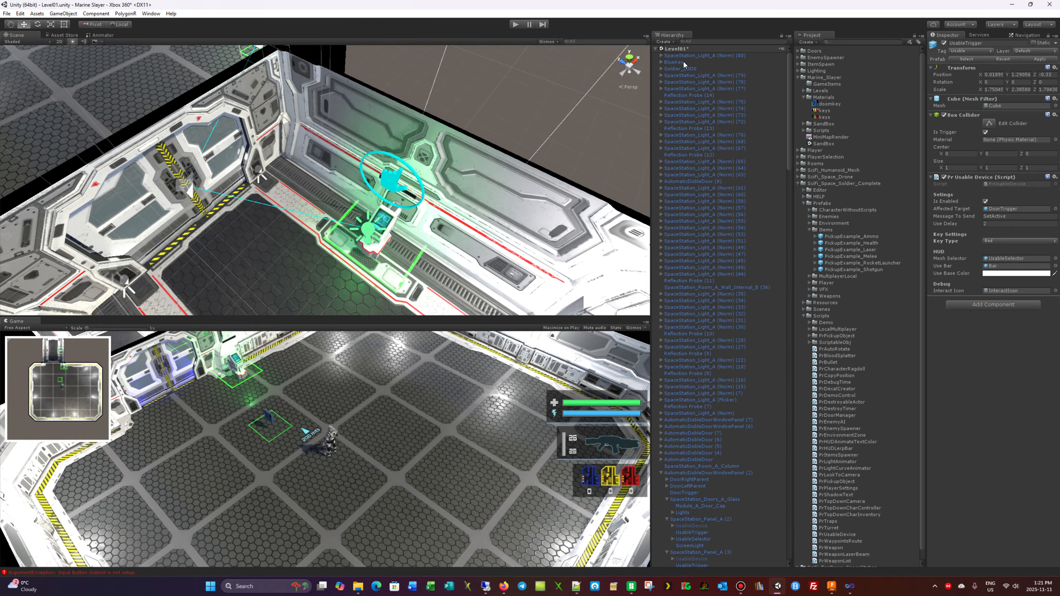
Step: Create a prefab from the level's BlueKey object in Marine_Slayer's GameItems folder
left_click(803, 98)
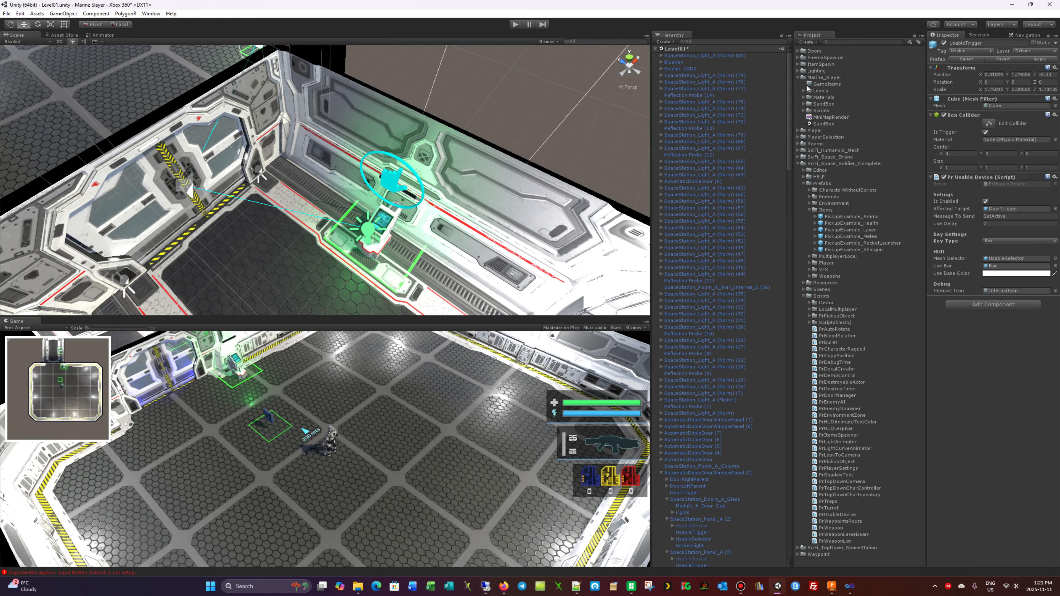
left_click(831, 84)
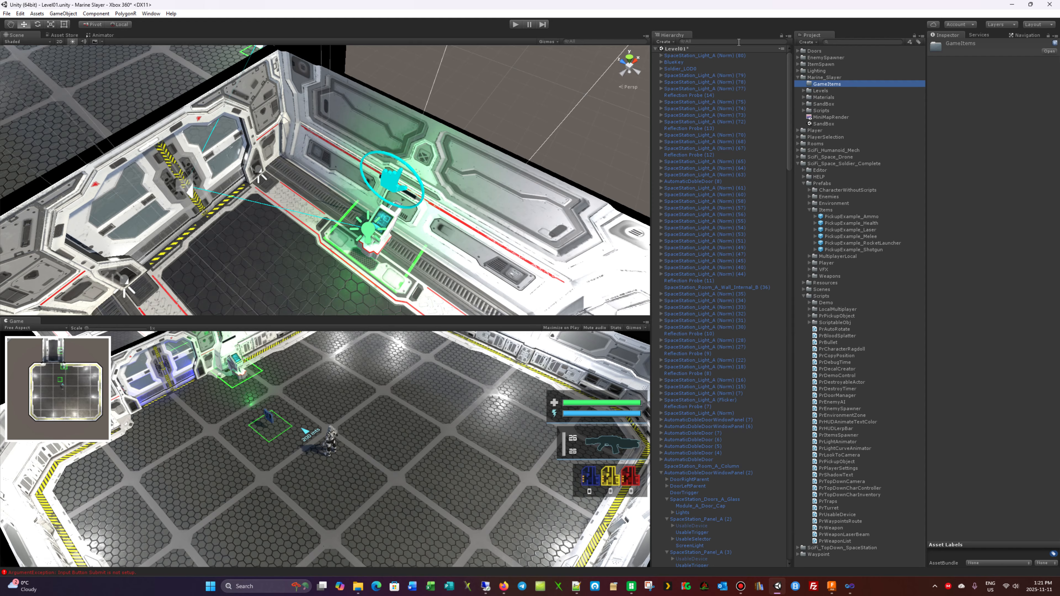
left_click(670, 63)
left_click_drag(672, 63, 824, 86)
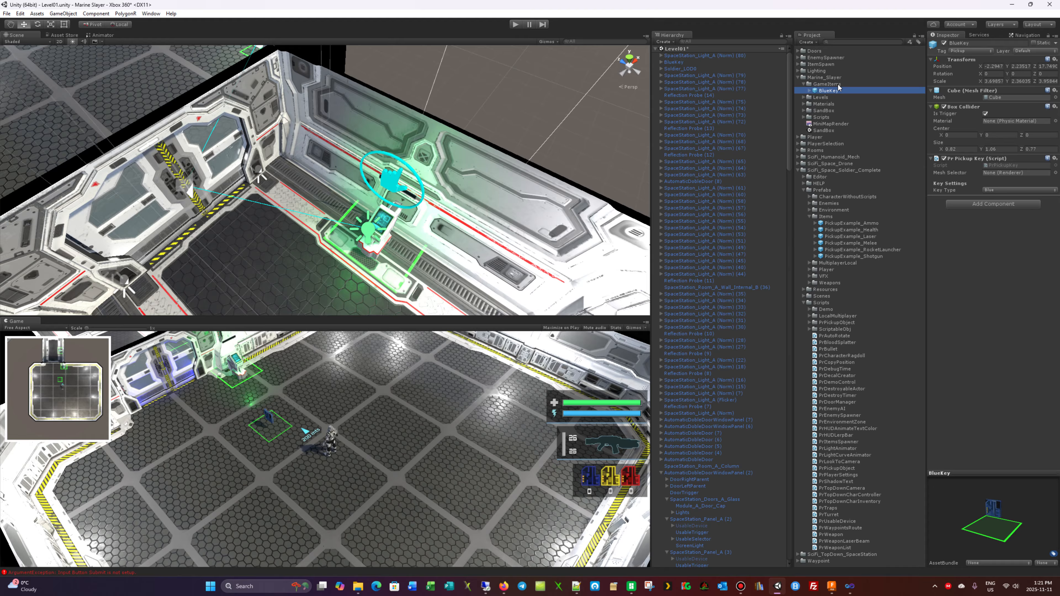
Step: Examine the BlueKey prefab's PickupTarget and PickupSelector parts and its available Key Type options
left_click(809, 91)
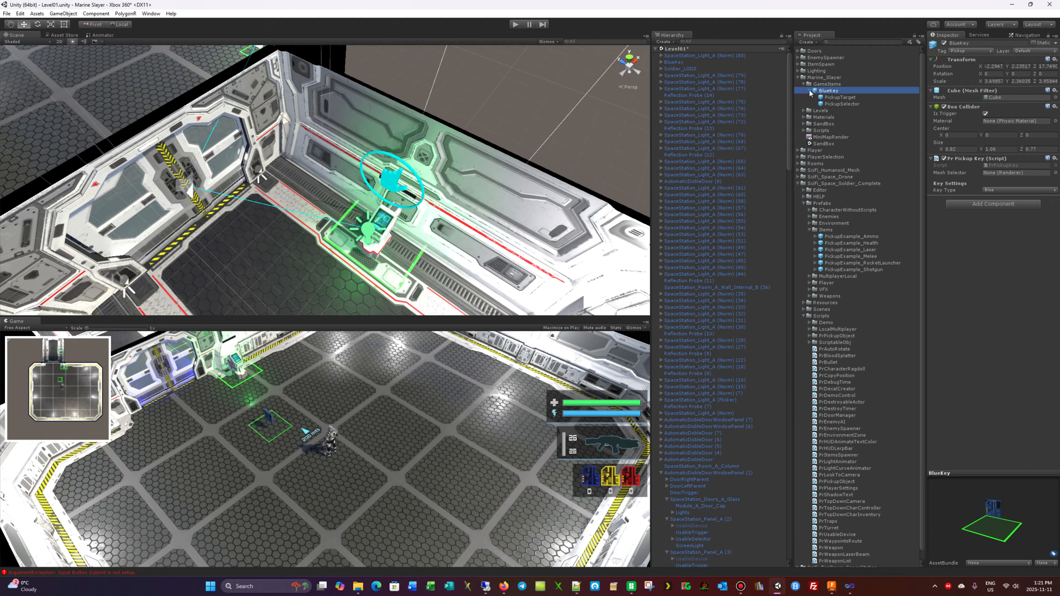
left_click(836, 104)
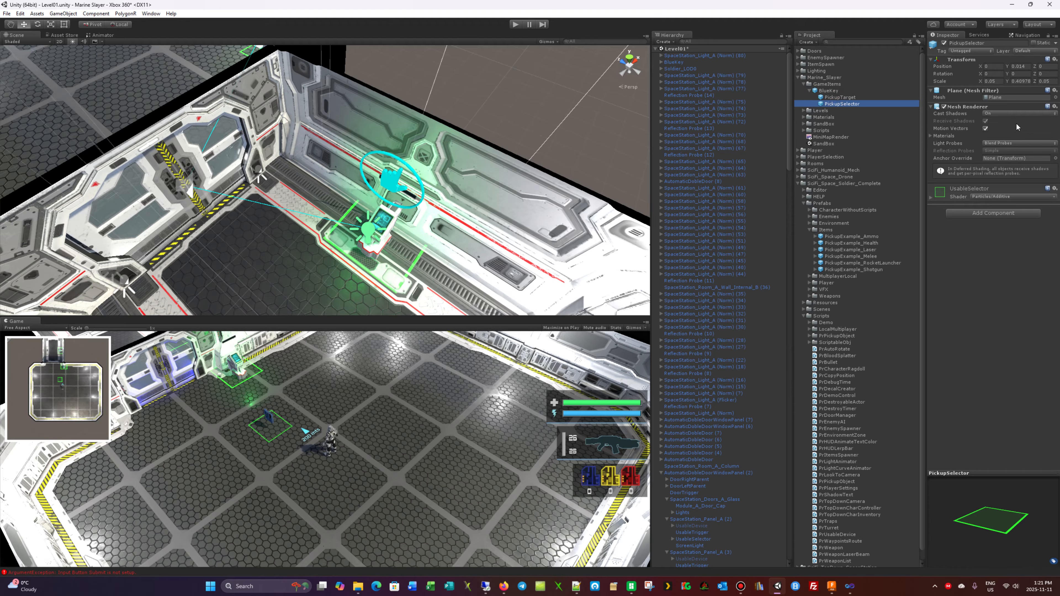
left_click(824, 98)
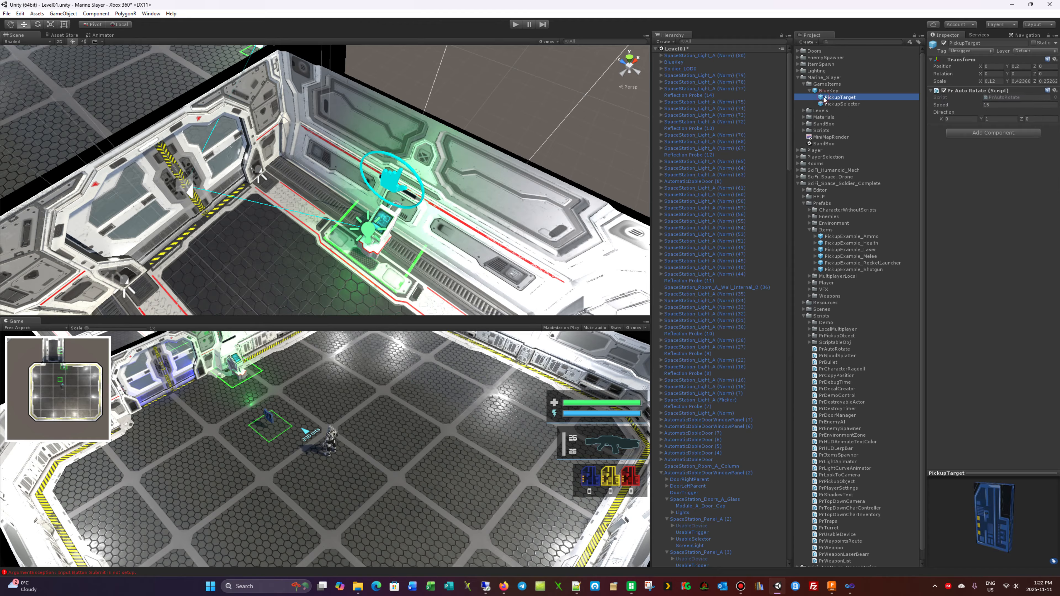
left_click(837, 104)
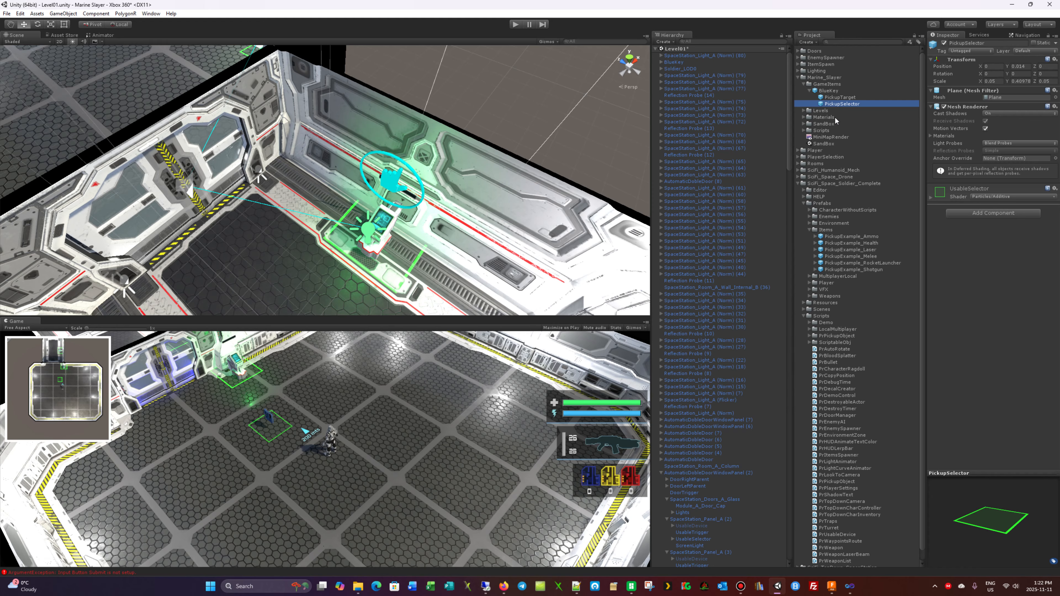
left_click(832, 97)
left_click(826, 91)
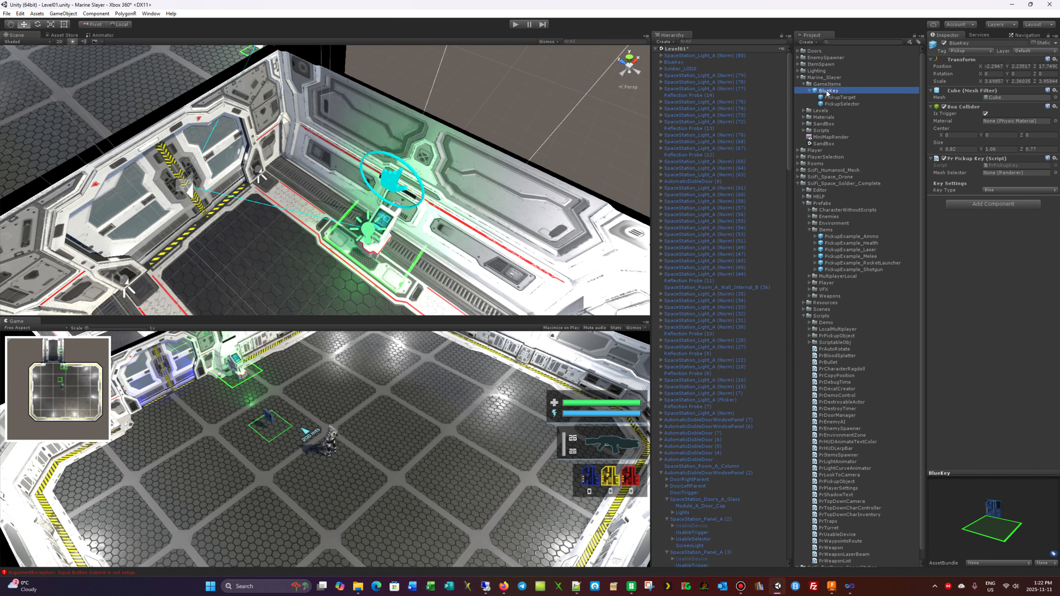
left_click(1009, 190)
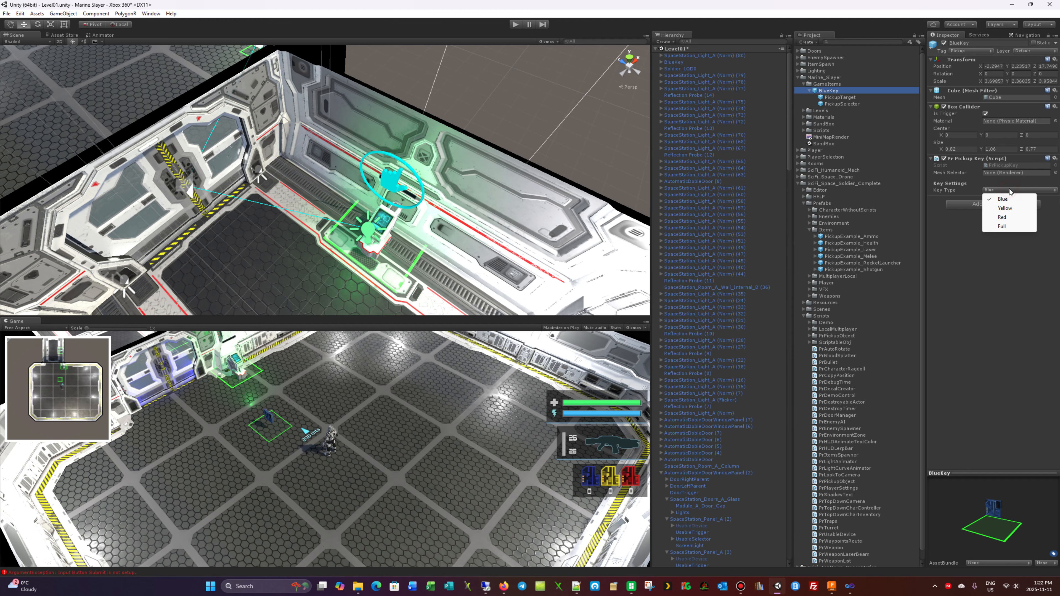
left_click(1007, 283)
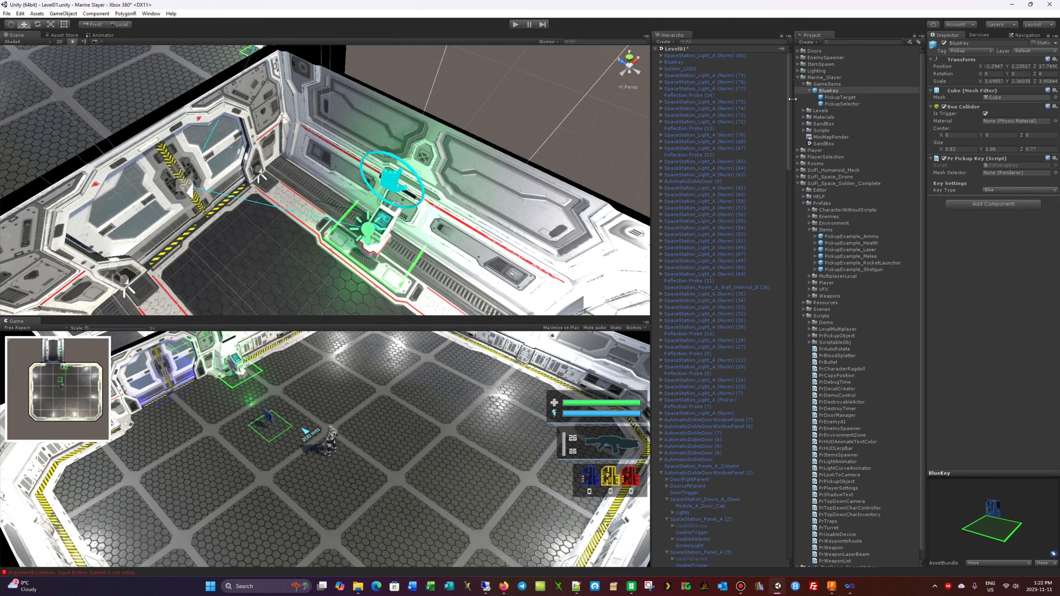
Step: Check the child objects of Soldier_LOD0 in the level's object list, collapsing its Keys_Item branch and the soldier itself
left_click(669, 69)
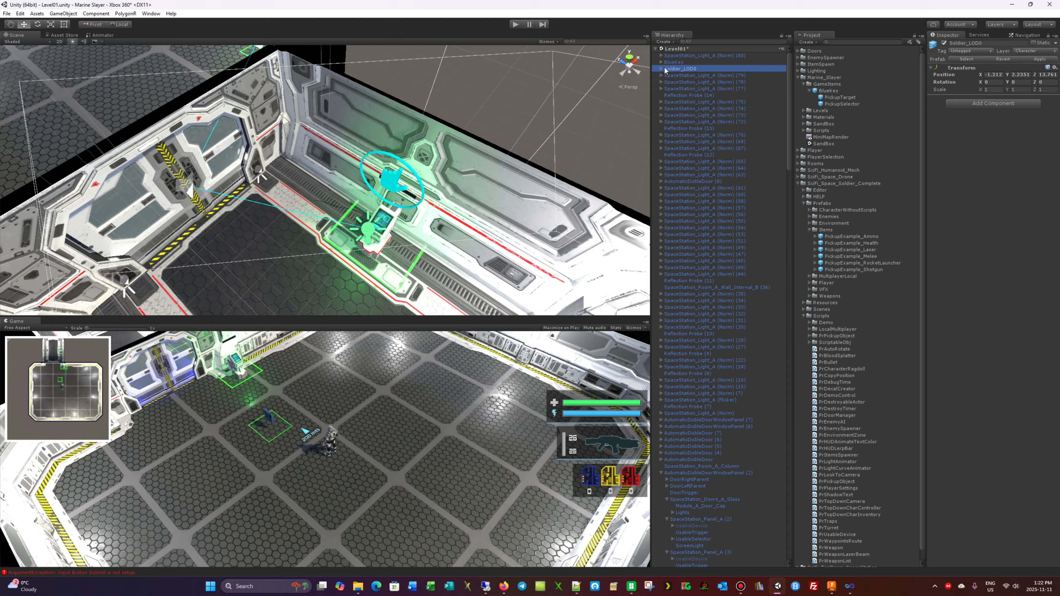
left_click(661, 69)
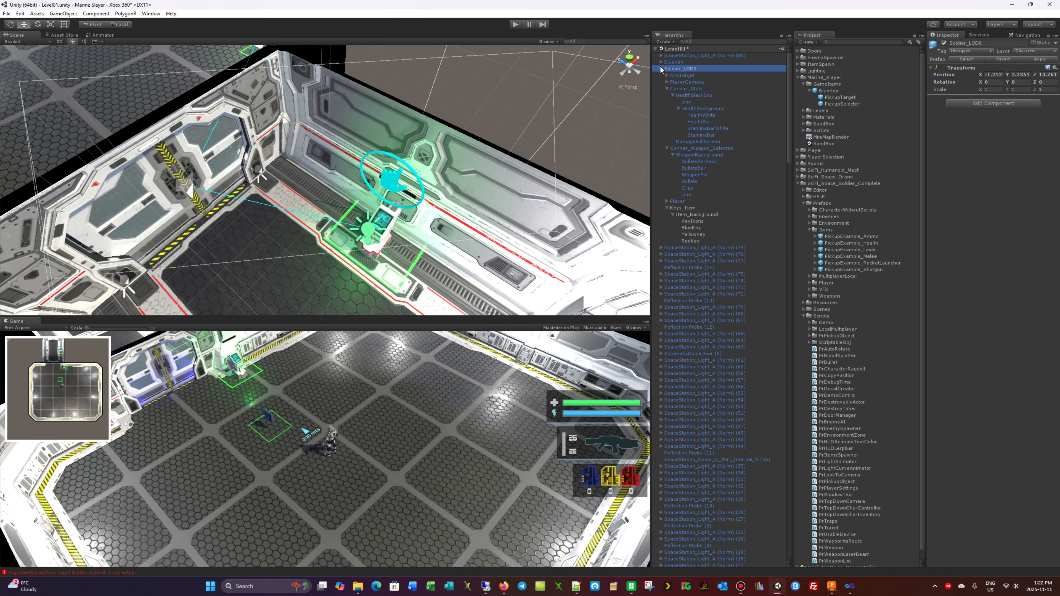
left_click(667, 208)
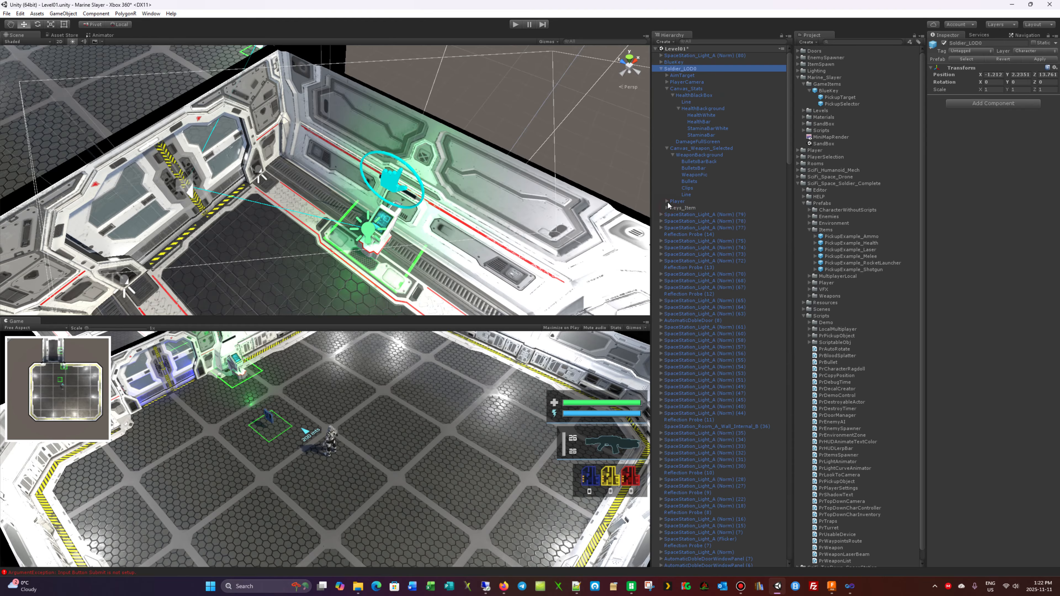
left_click(661, 69)
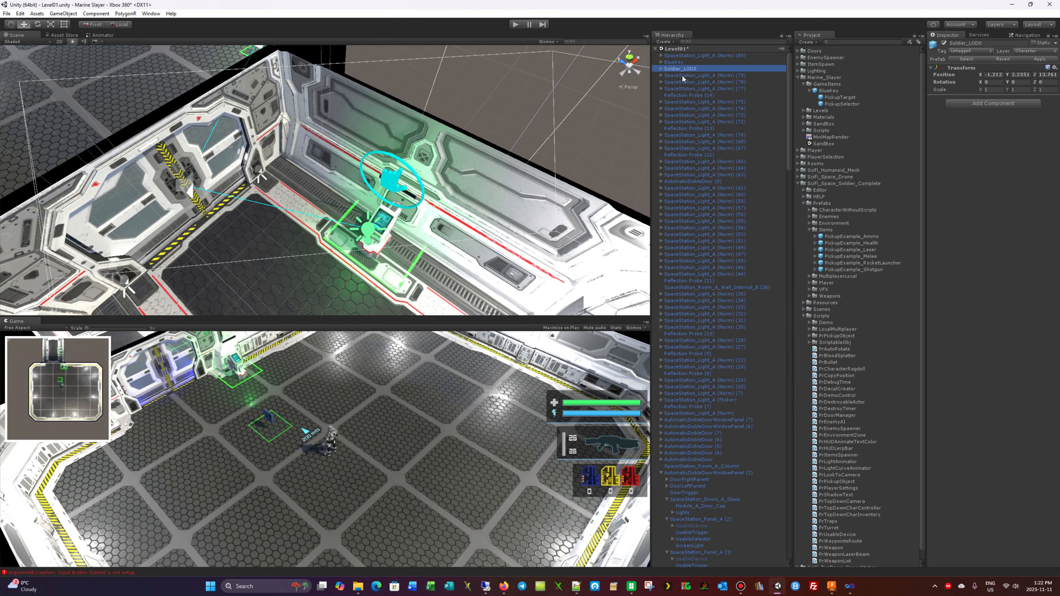
Step: Create a prefab from the level's Soldier_LOD0 object in the project's Player folder
left_click(798, 78)
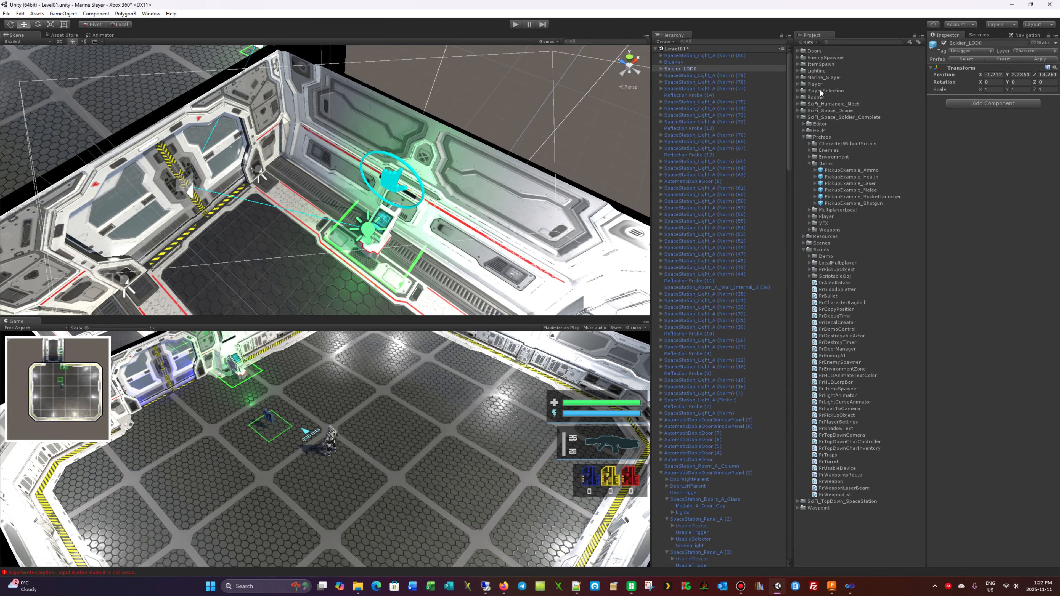
left_click(798, 84)
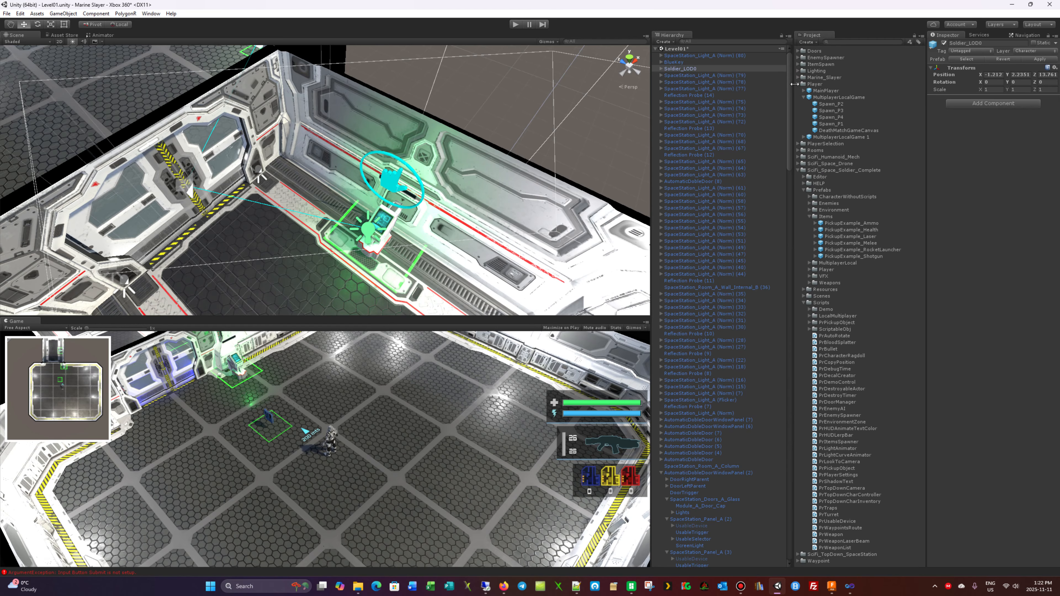
left_click(804, 97)
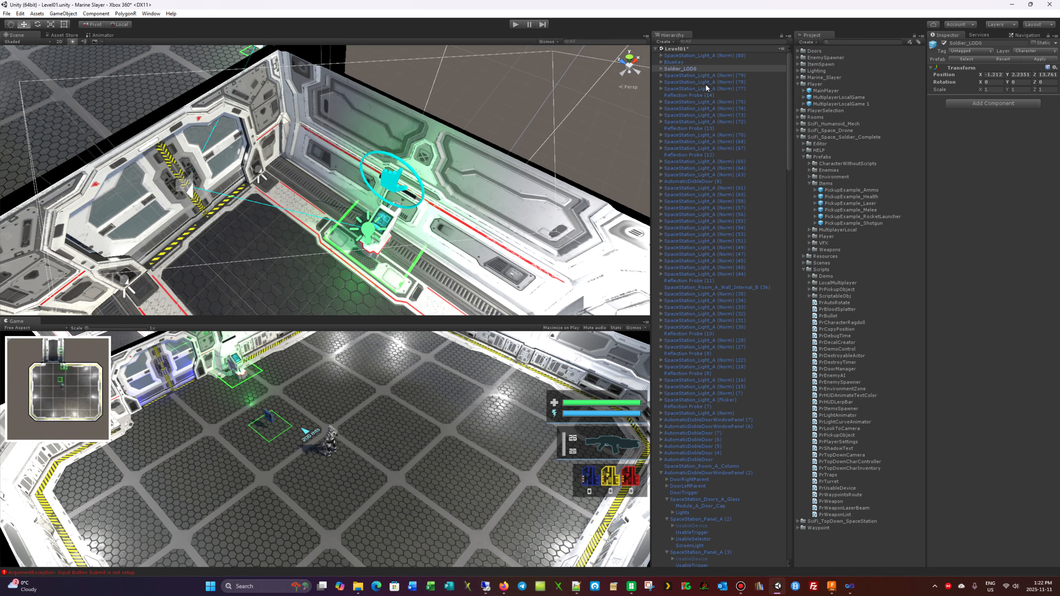
left_click_drag(678, 69, 803, 86)
Step: Change the object name inside the new Soldier_LOD0 prefab to Player_SP
left_click(1001, 45)
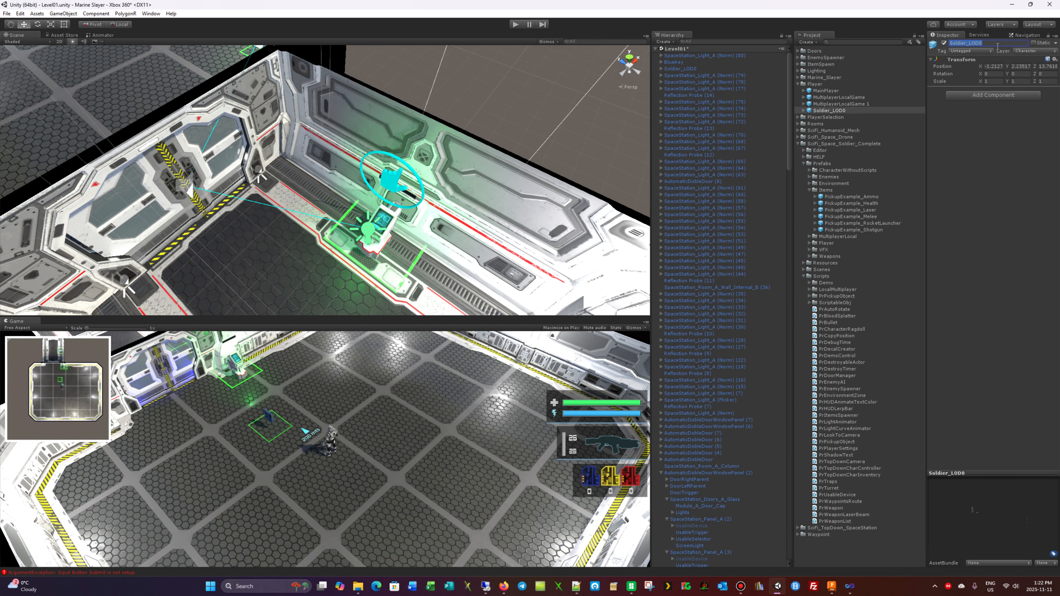
type("Player_SP")
key("Return")
Step: Examine the Soldier_LOD0 prefab's child objects, compare the prefab with Player_SP in the level, and collapse the Player folder
left_click(835, 111)
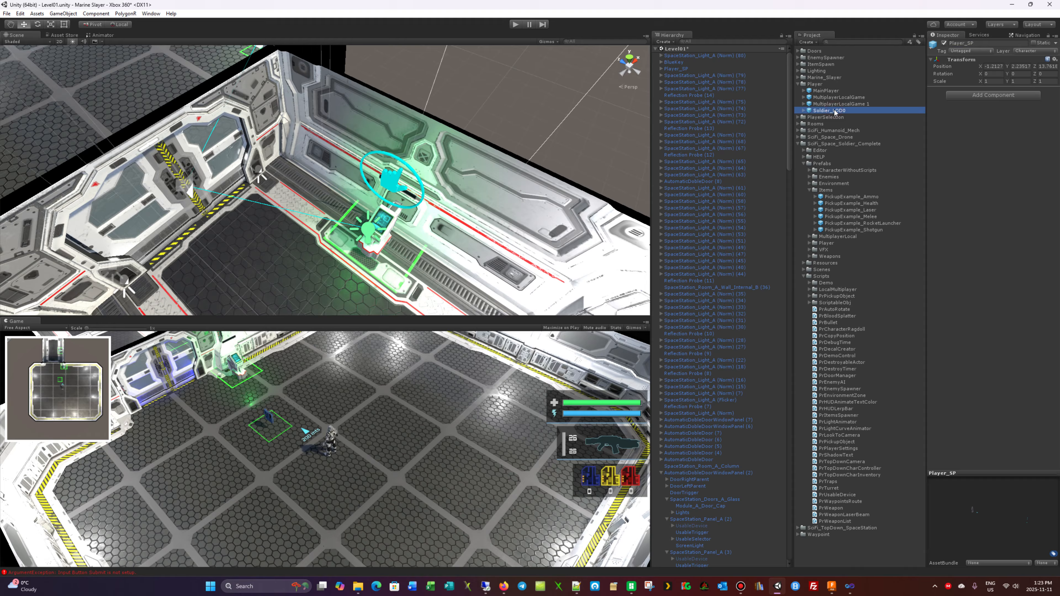
left_click(804, 111)
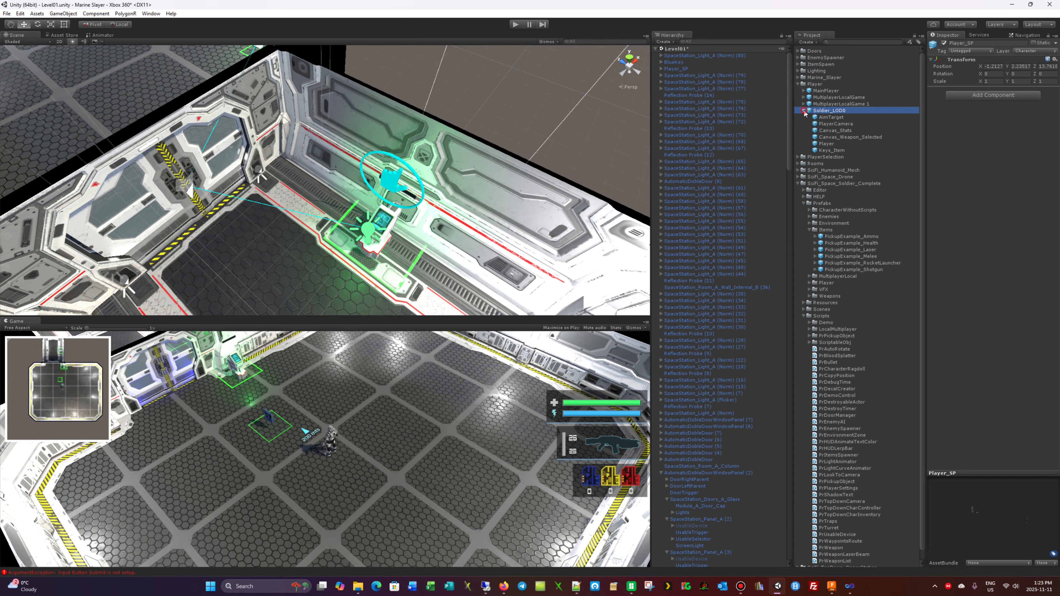
left_click(804, 111)
left_click(830, 111)
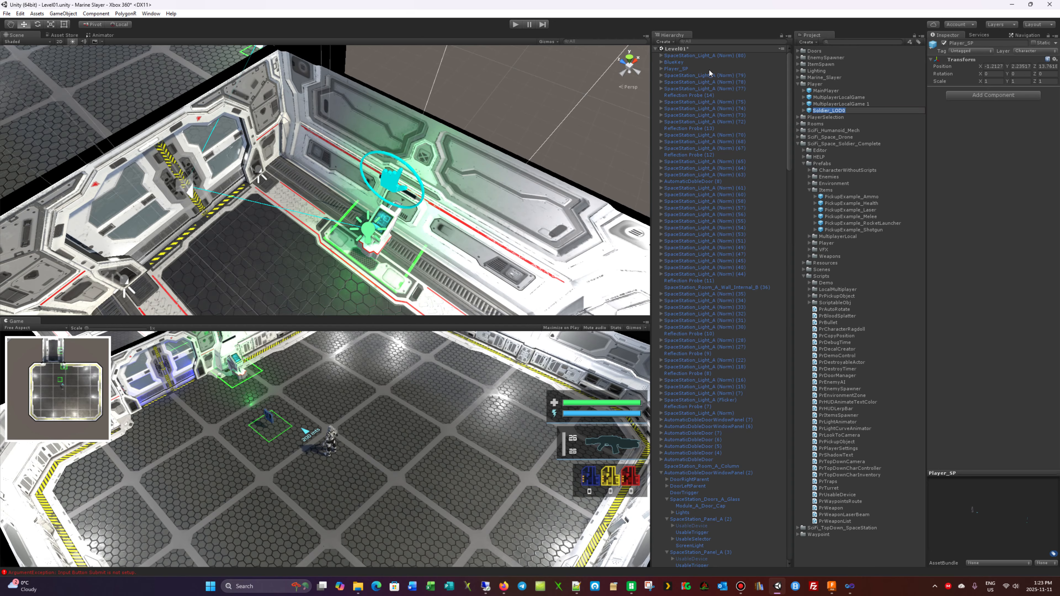
left_click(682, 70)
left_click(828, 111)
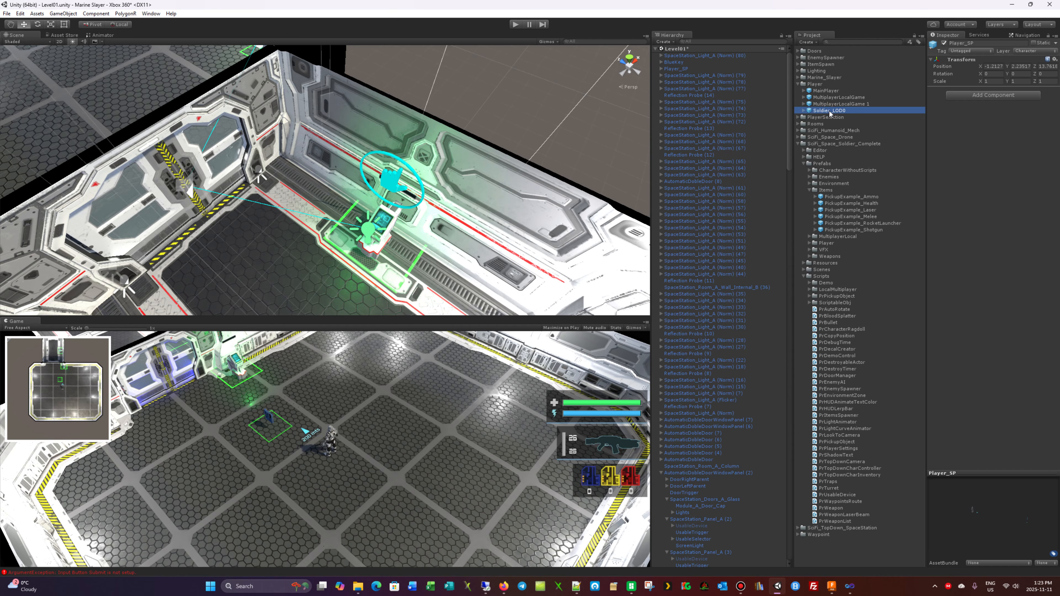
left_click(682, 69)
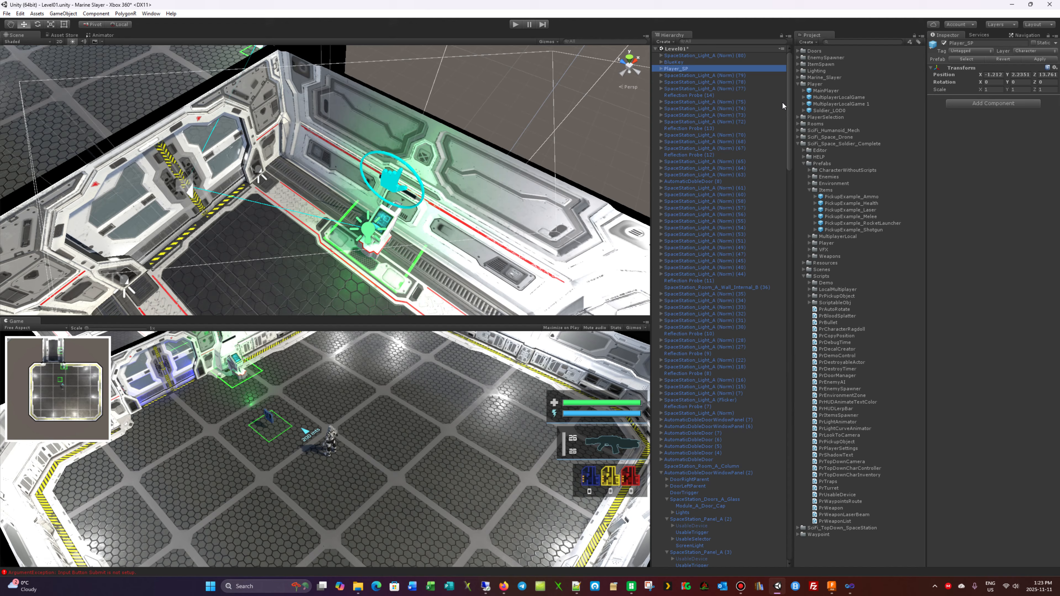
left_click(827, 111)
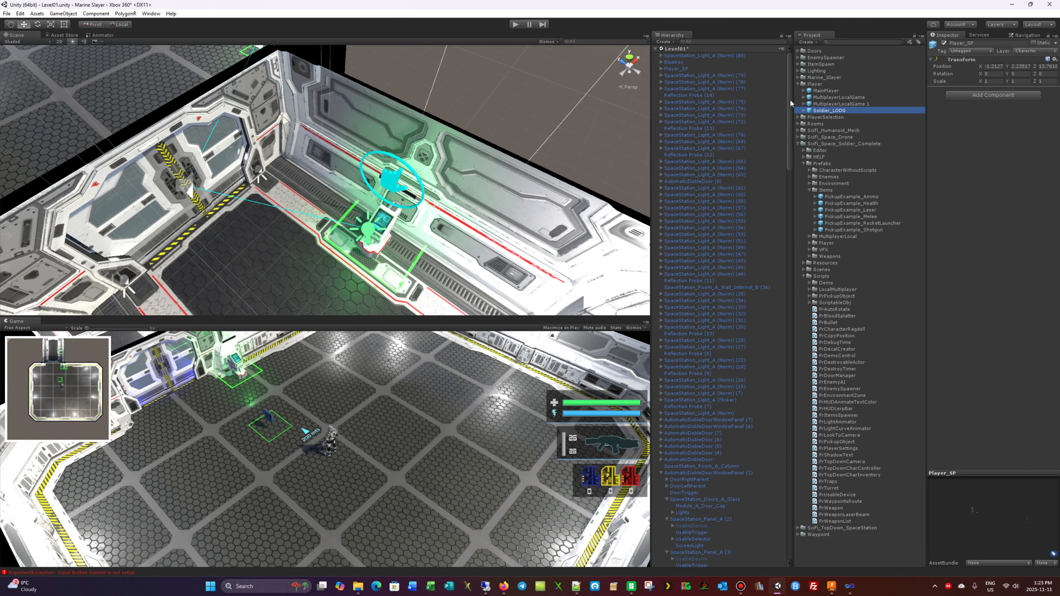
left_click(798, 84)
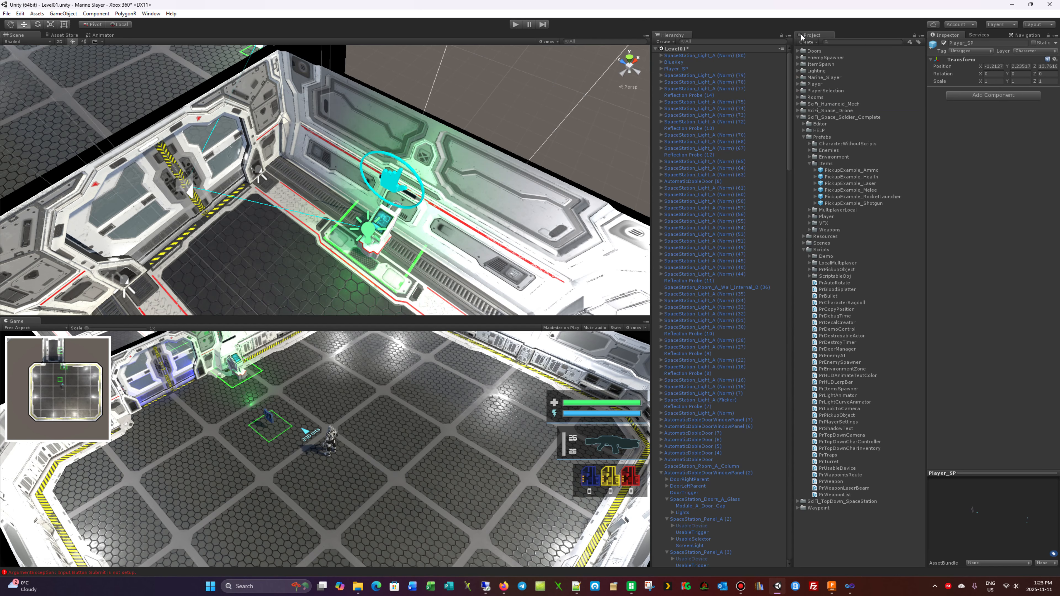